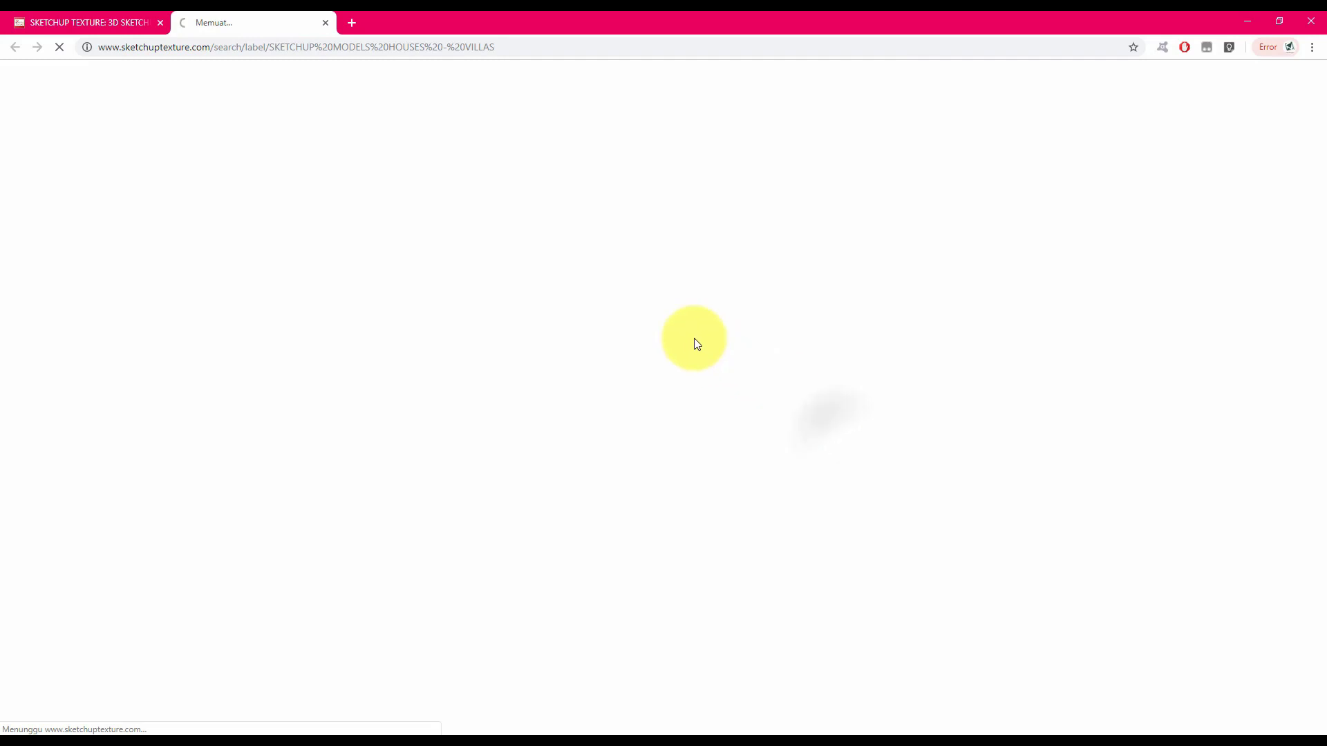
# Step: Browse the SketchUp houses and villas posts and examine the free 3D models offered there
pyautogui.scroll(-6, 615, 383)
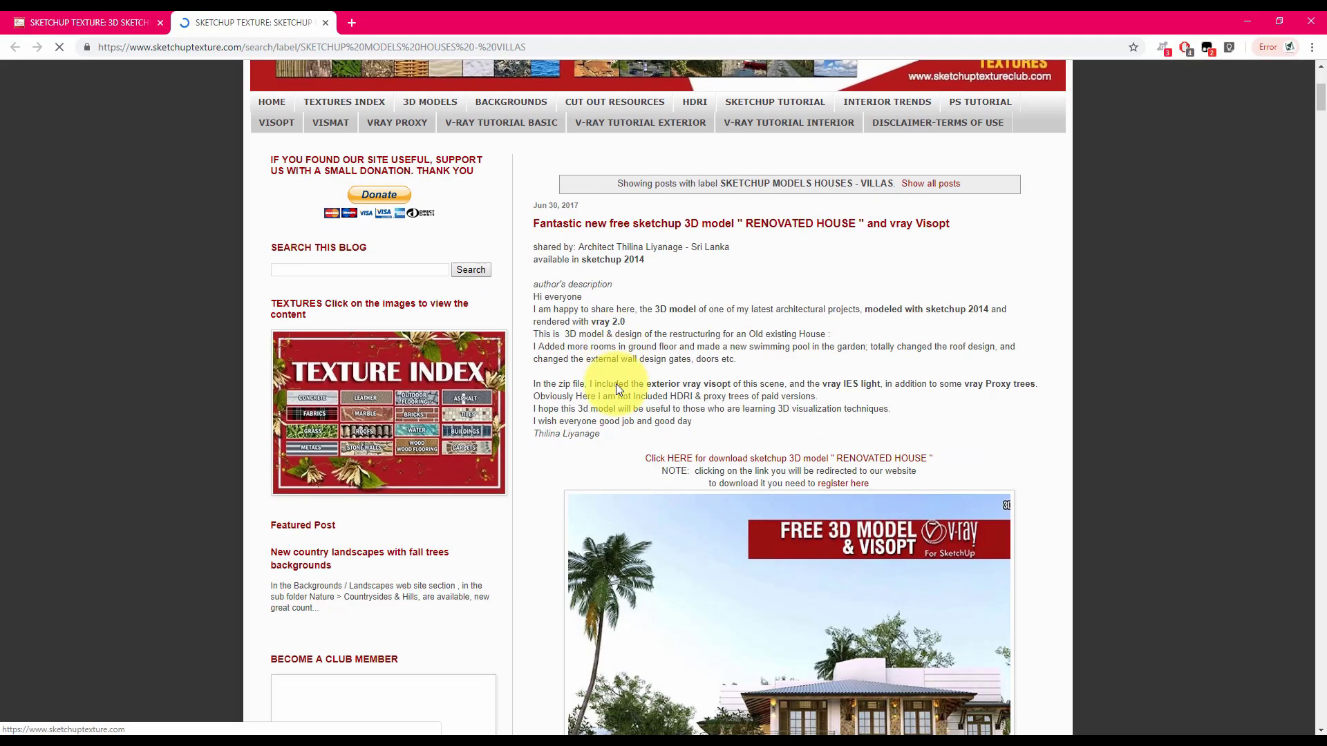
pyautogui.scroll(-10, 615, 383)
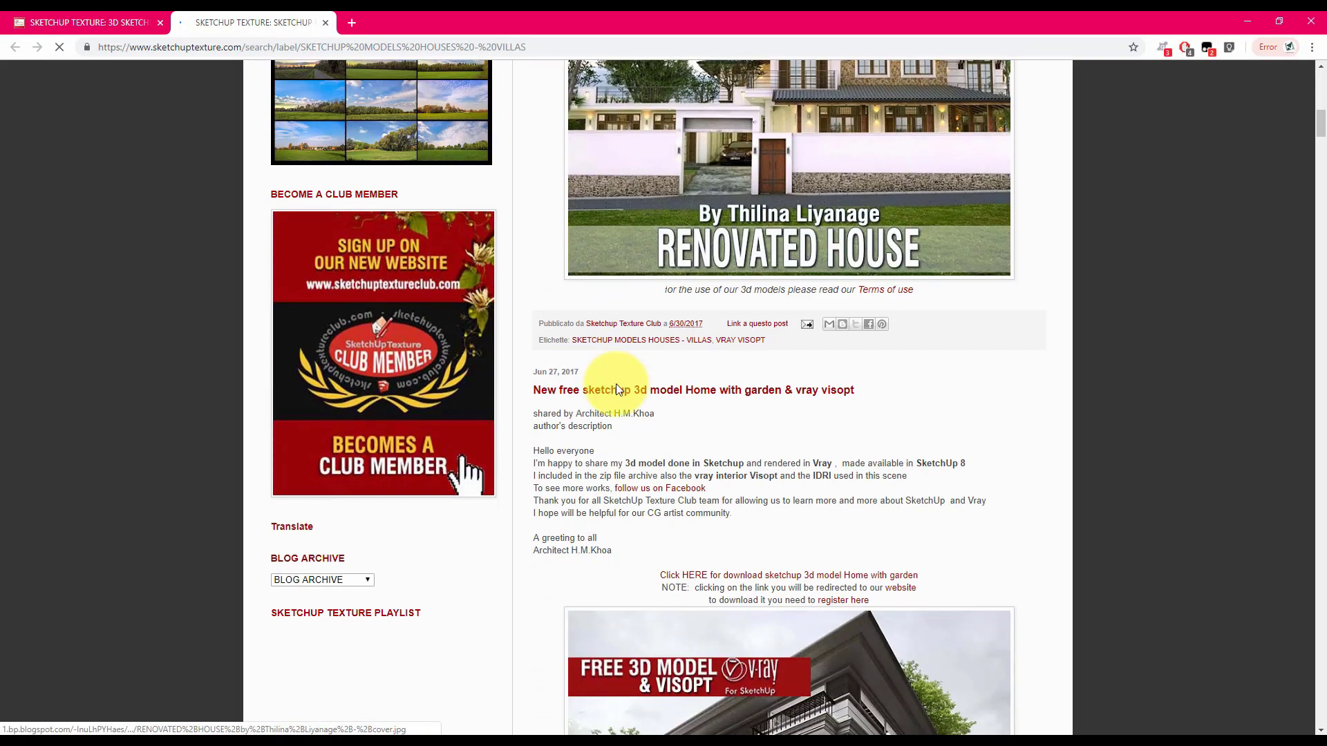
pyautogui.scroll(-14, 616, 383)
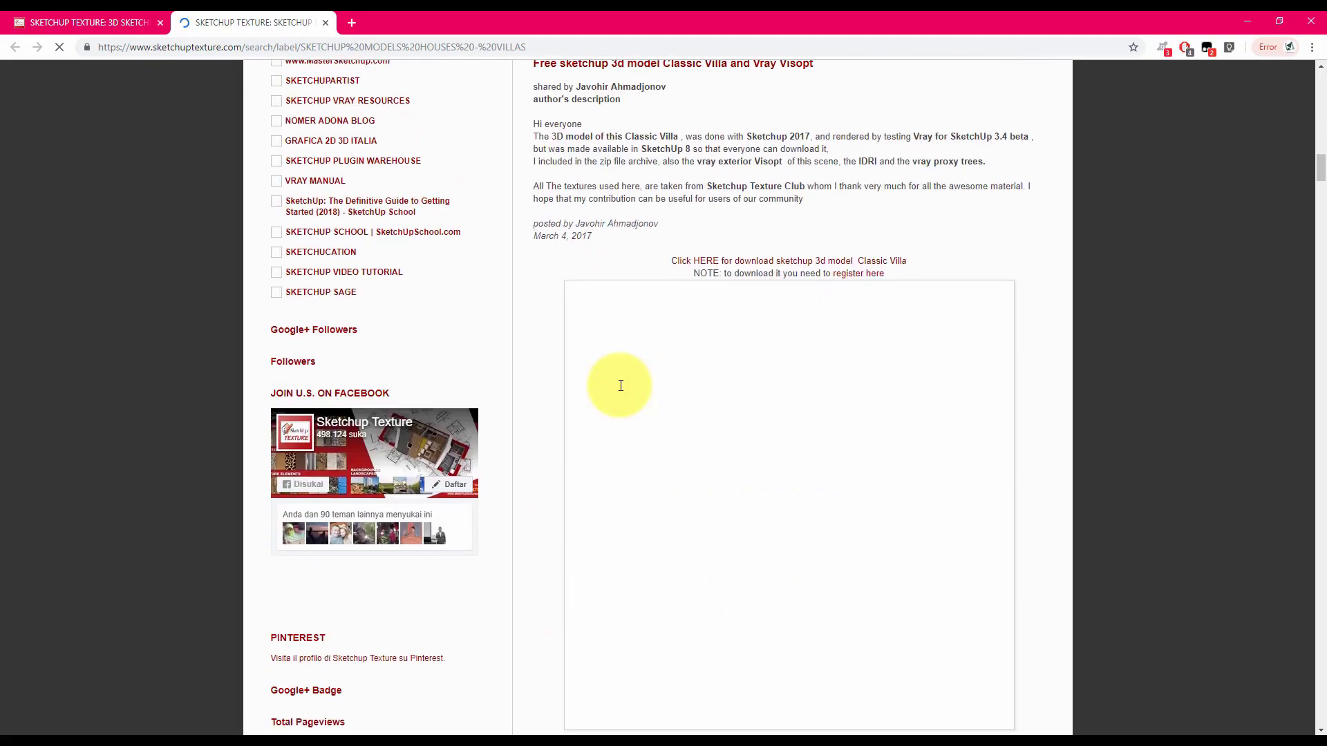
pyautogui.scroll(-8, 621, 392)
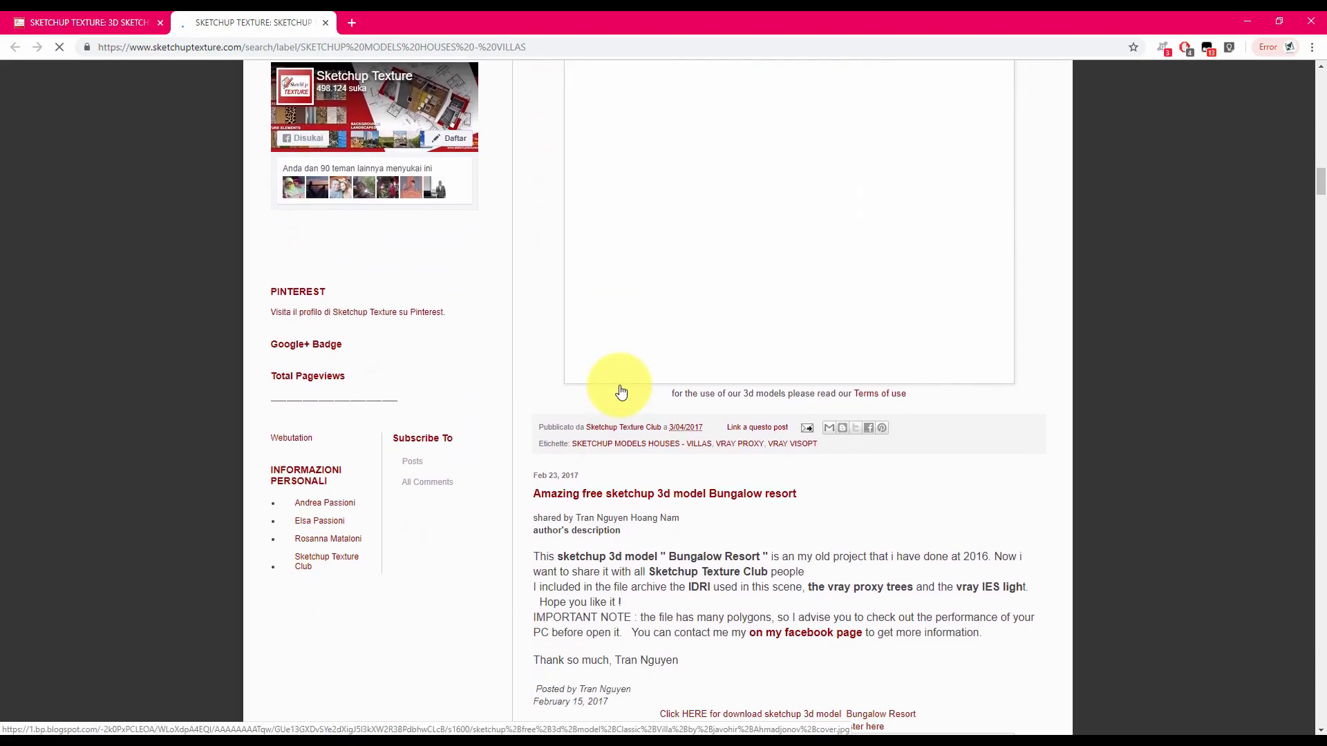
pyautogui.scroll(-5, 622, 392)
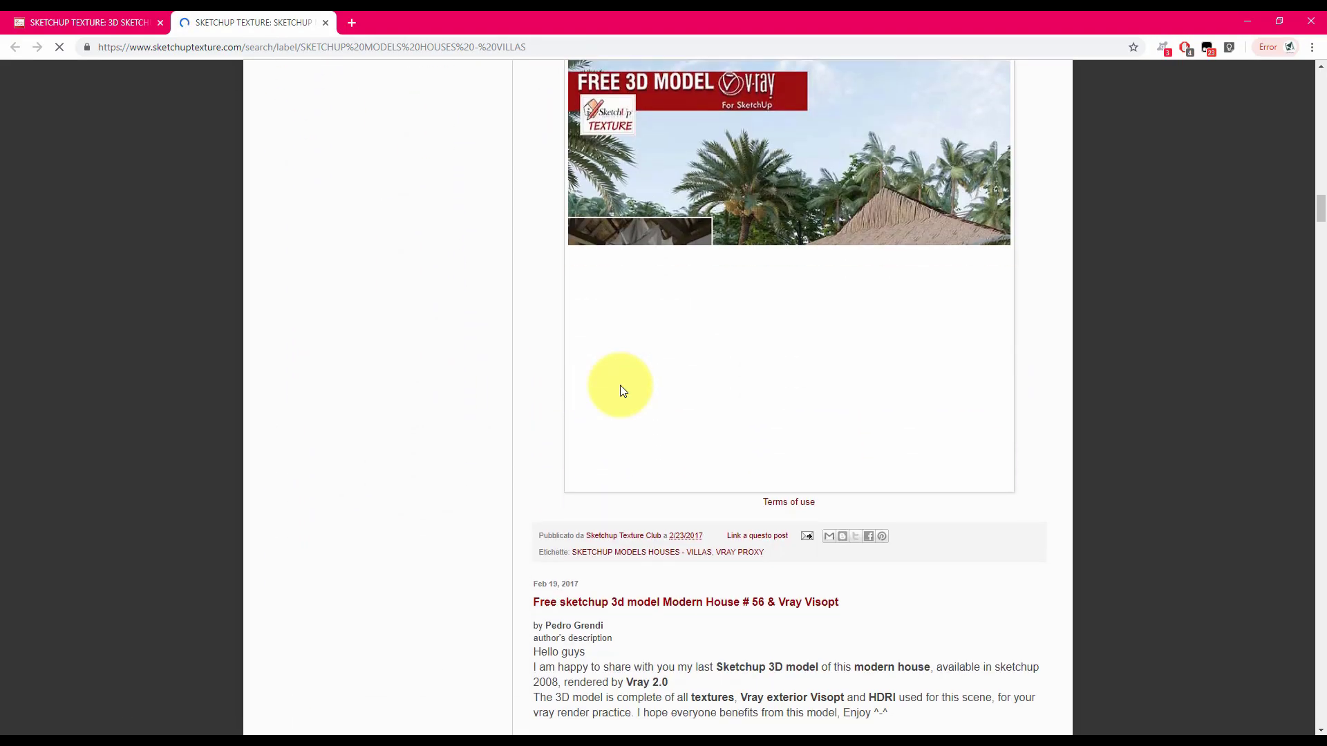
pyautogui.scroll(20, 628, 391)
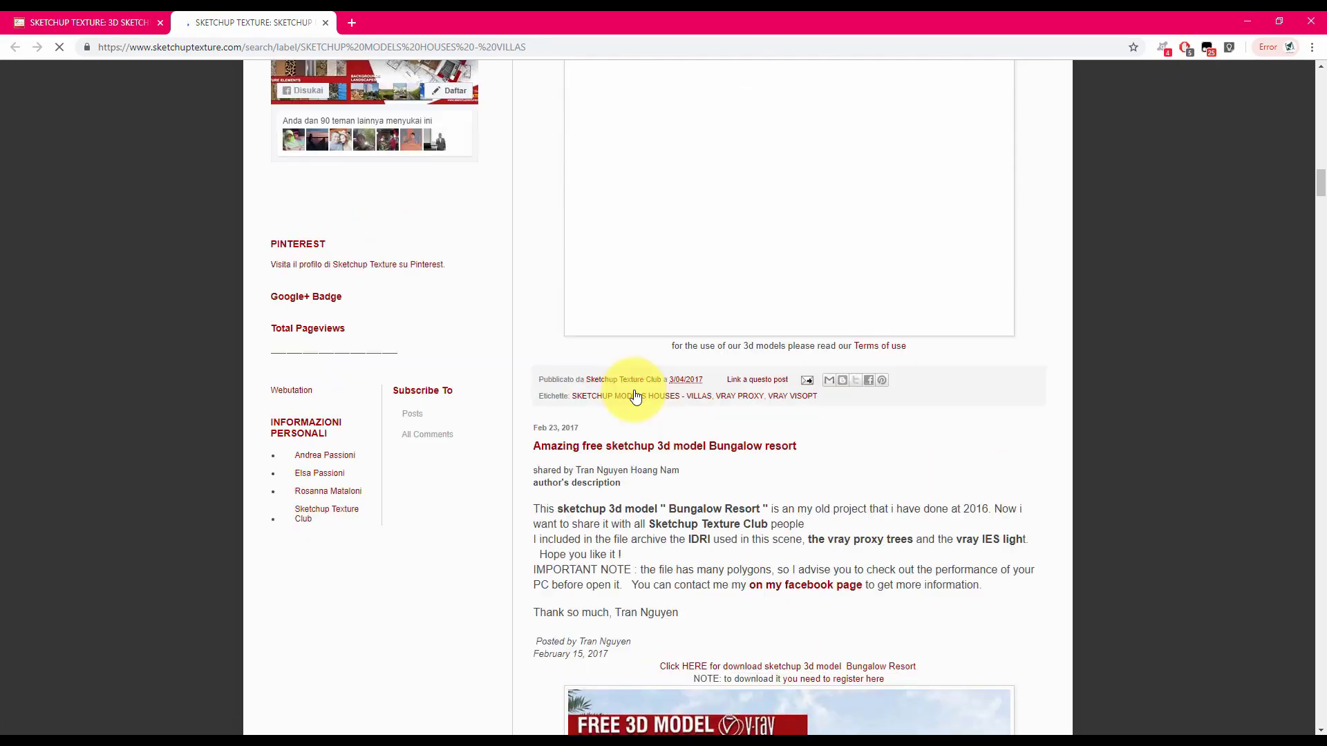
pyautogui.scroll(14, 637, 399)
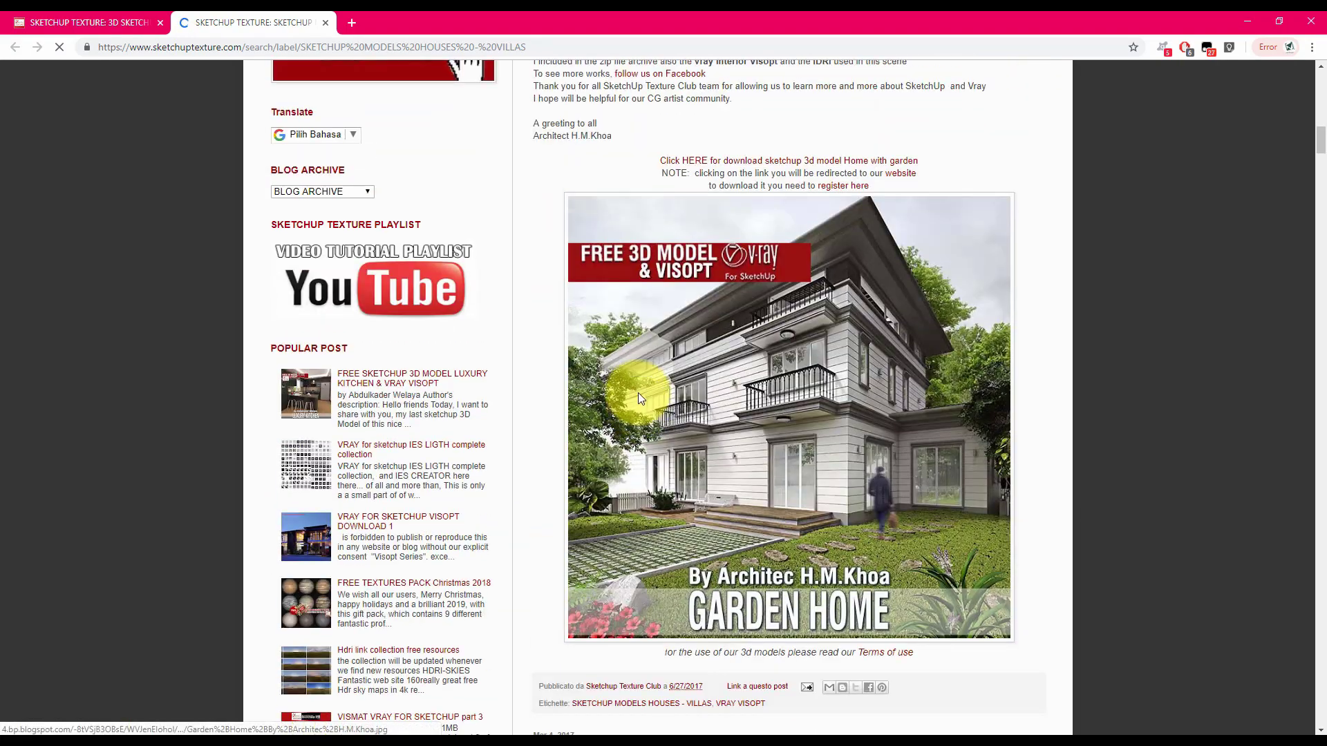
pyautogui.scroll(1, 640, 399)
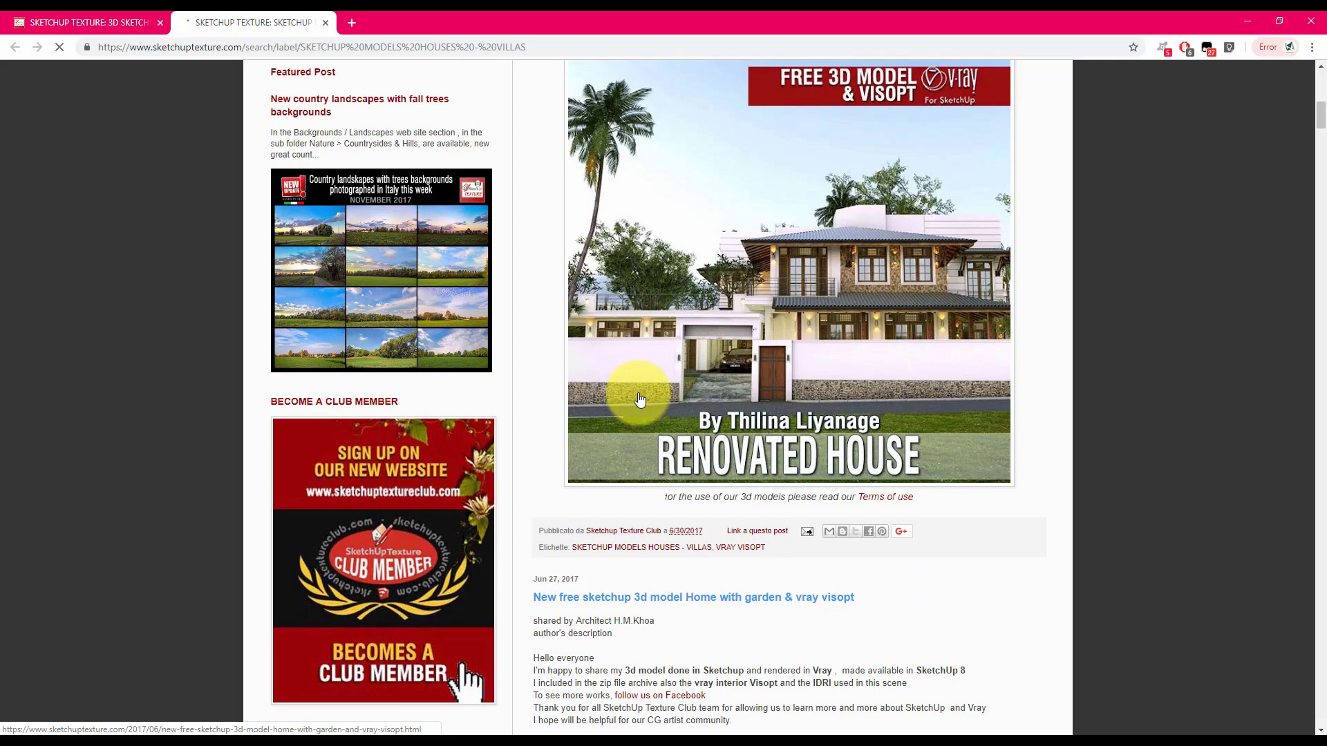
pyautogui.scroll(-10, 639, 400)
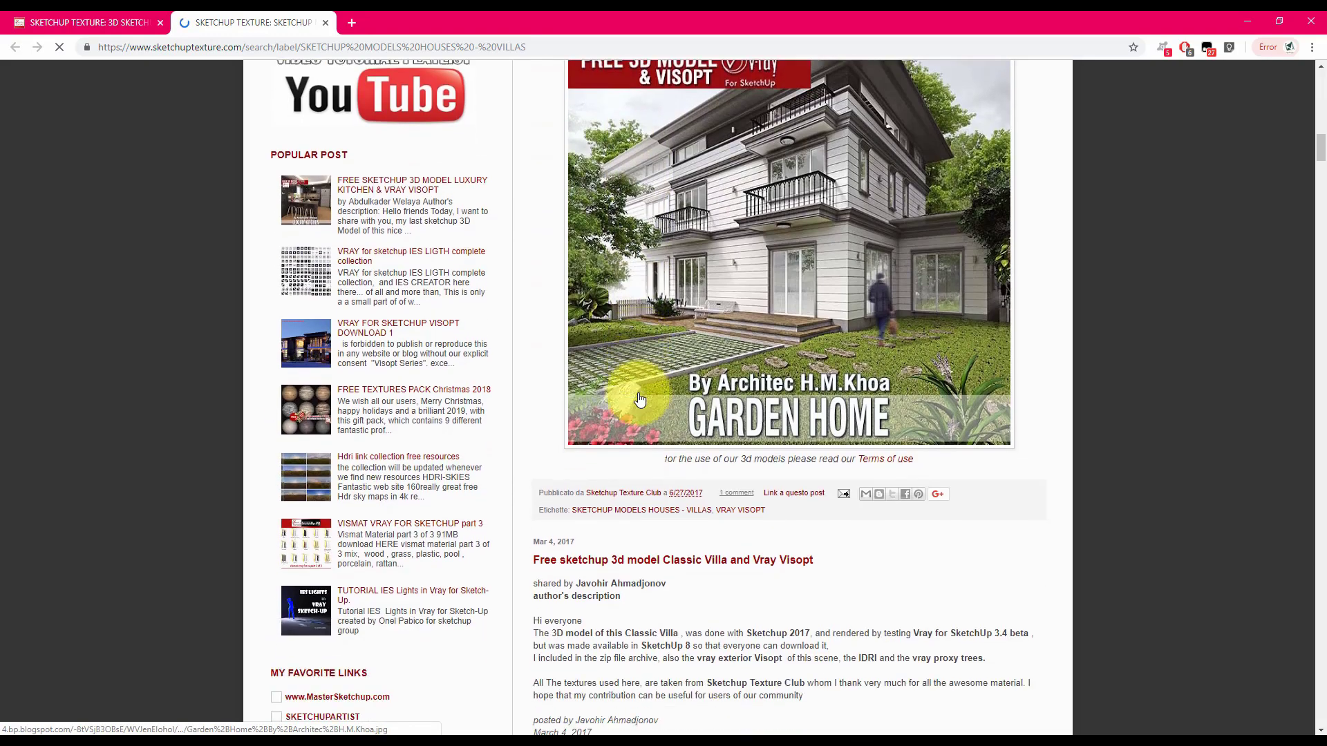
pyautogui.scroll(-2, 639, 399)
# Step: Open the download page from the Home with garden post and download the model archive
pyautogui.scroll(6, 639, 400)
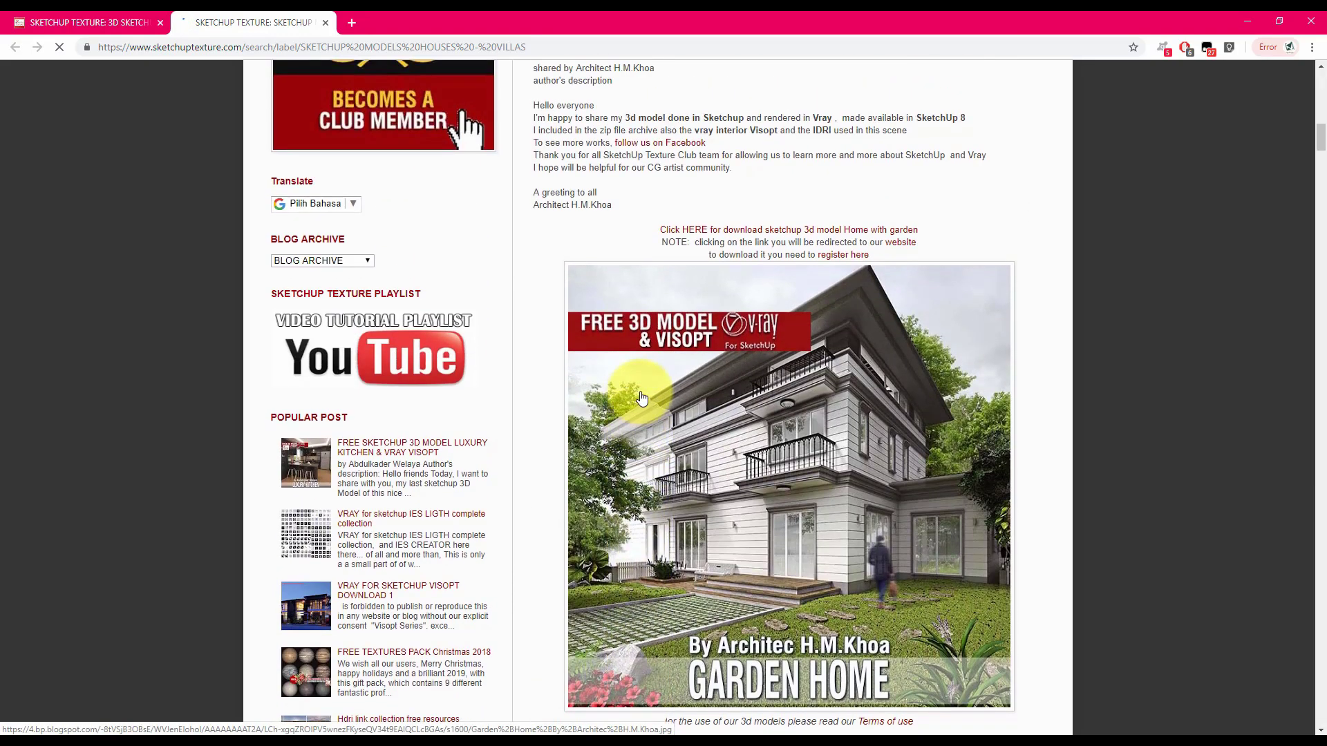
pyautogui.scroll(2, 797, 327)
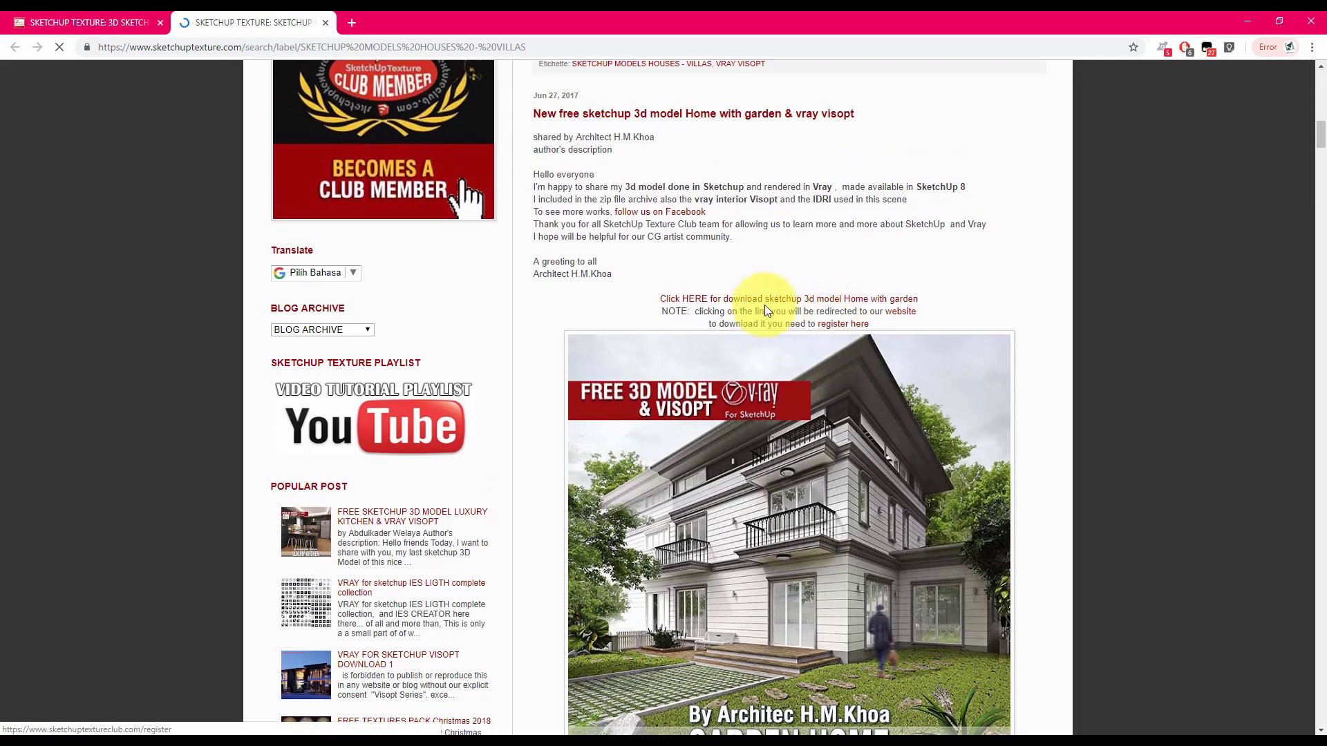
pyautogui.click(781, 304)
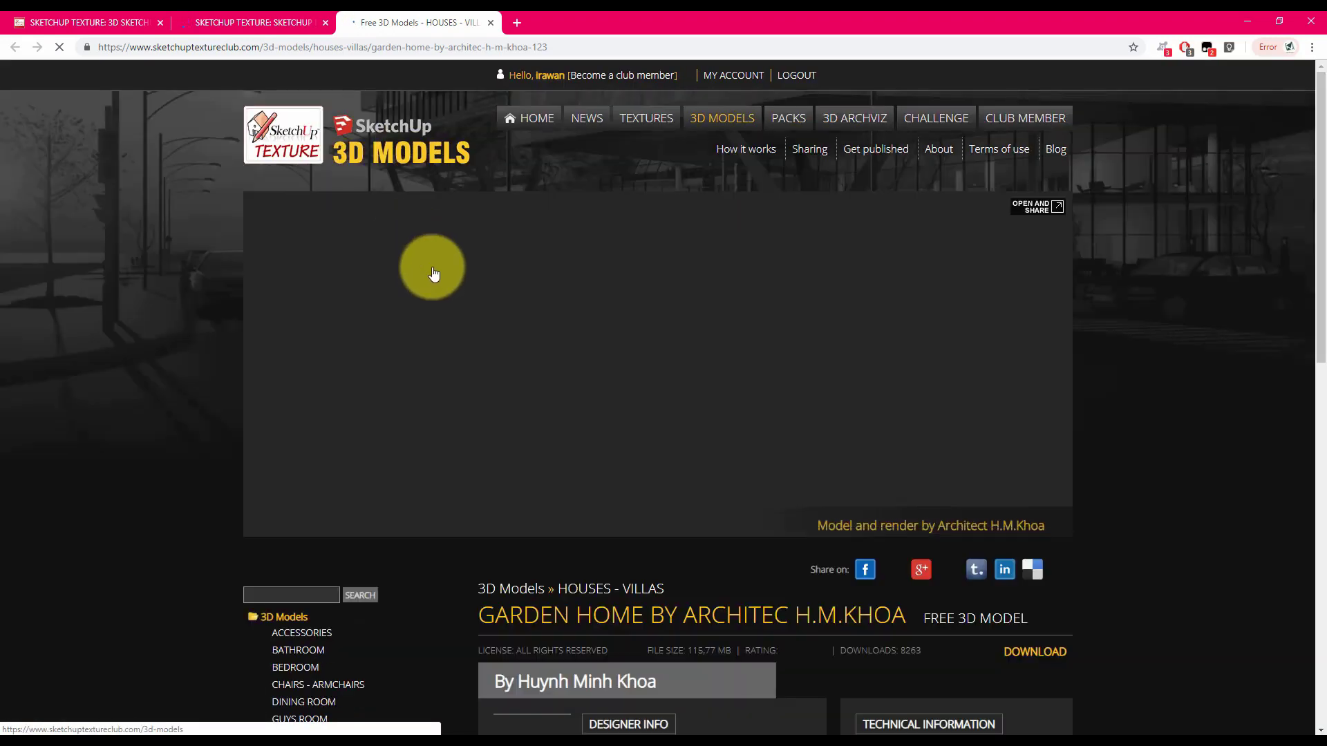
pyautogui.scroll(-3, 436, 277)
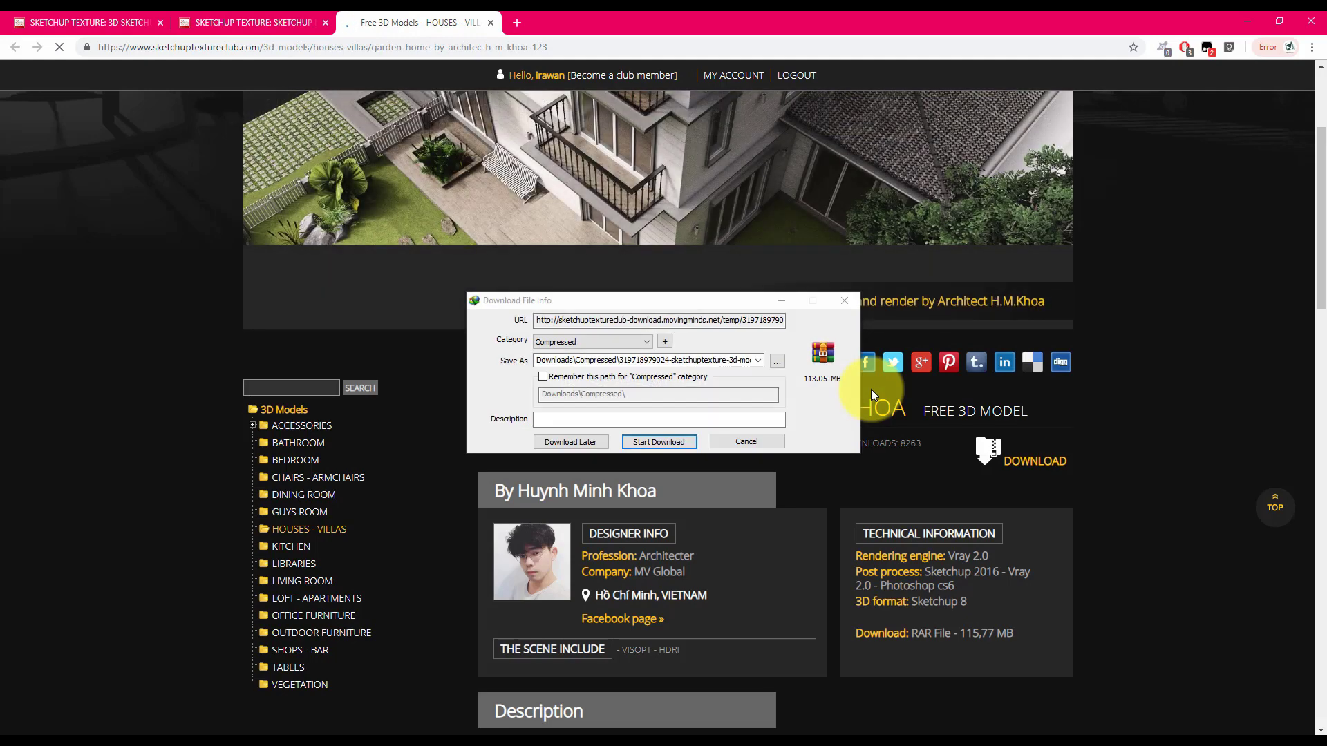
pyautogui.click(678, 443)
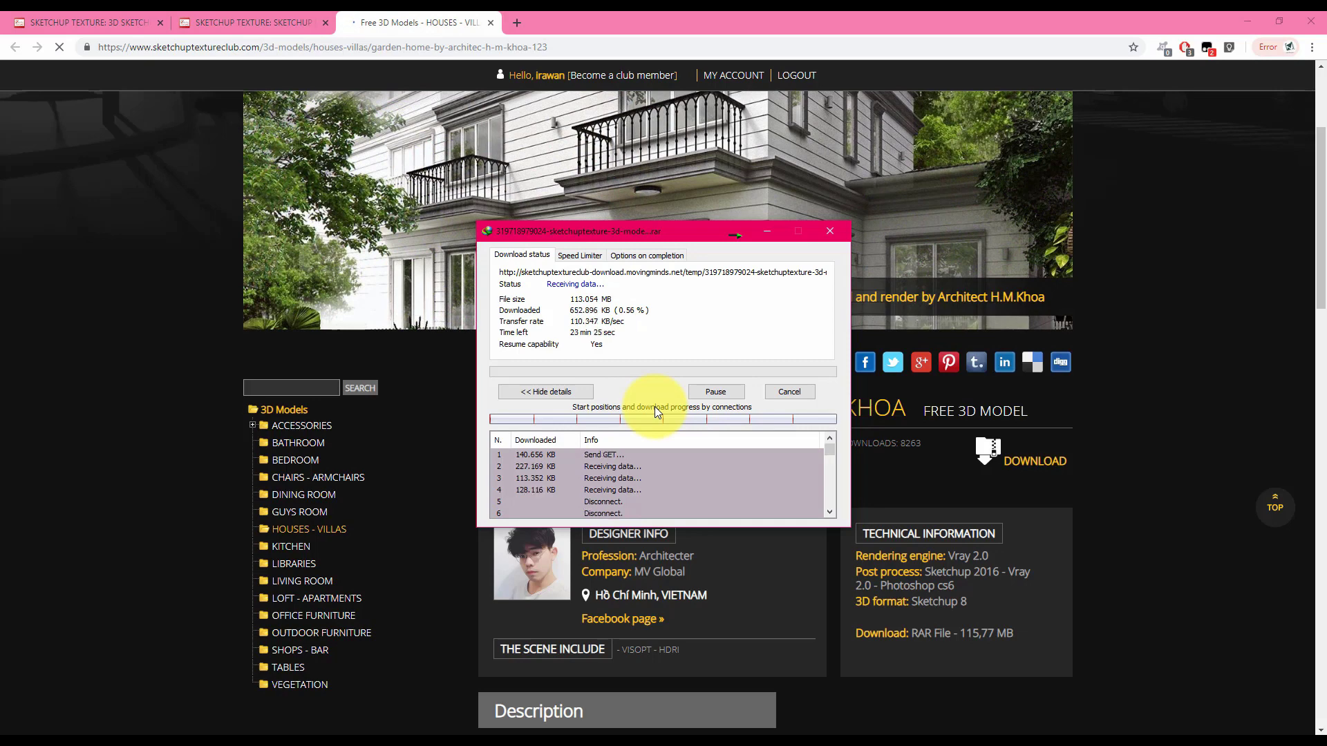
pyautogui.moveTo(638, 230); pyautogui.dragTo(599, 304)
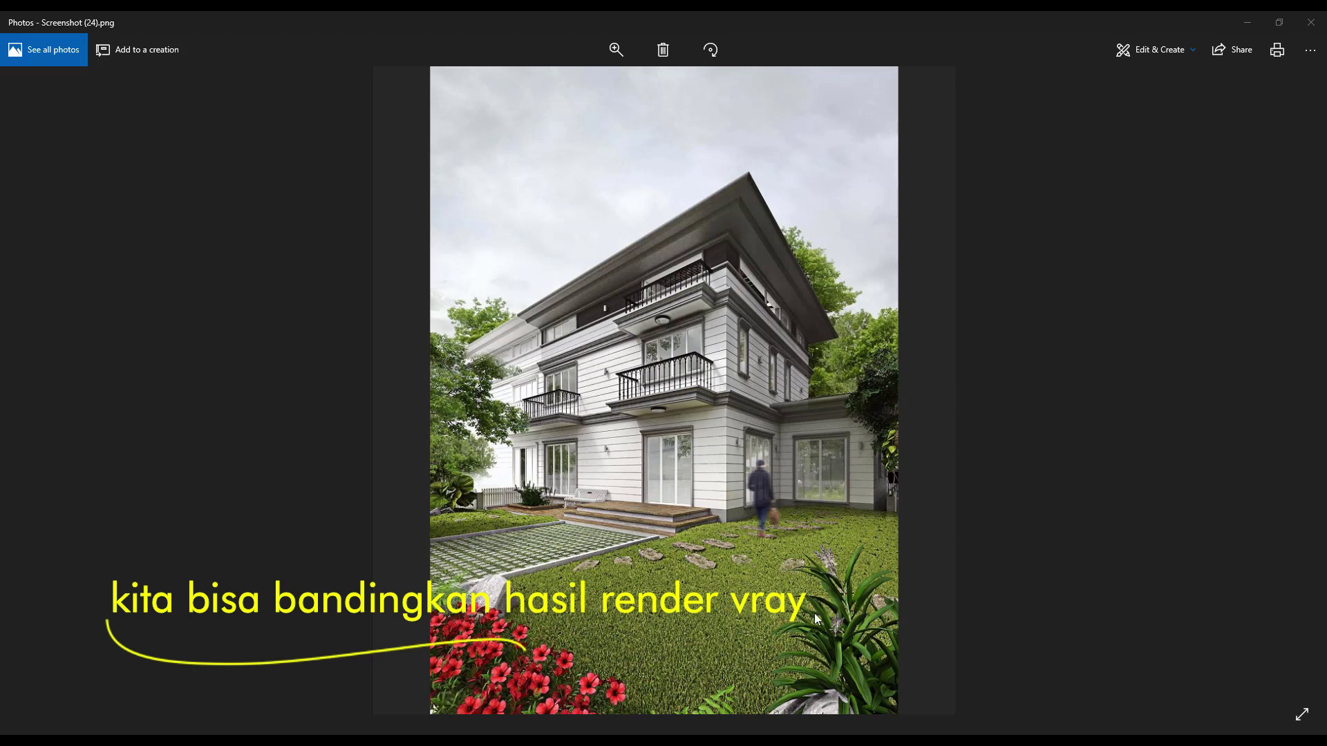
# Step: Switch to SketchUp and examine the house and yard in the garden home and garden home final models
pyautogui.moveTo(294, 741)
pyautogui.click(218, 685)
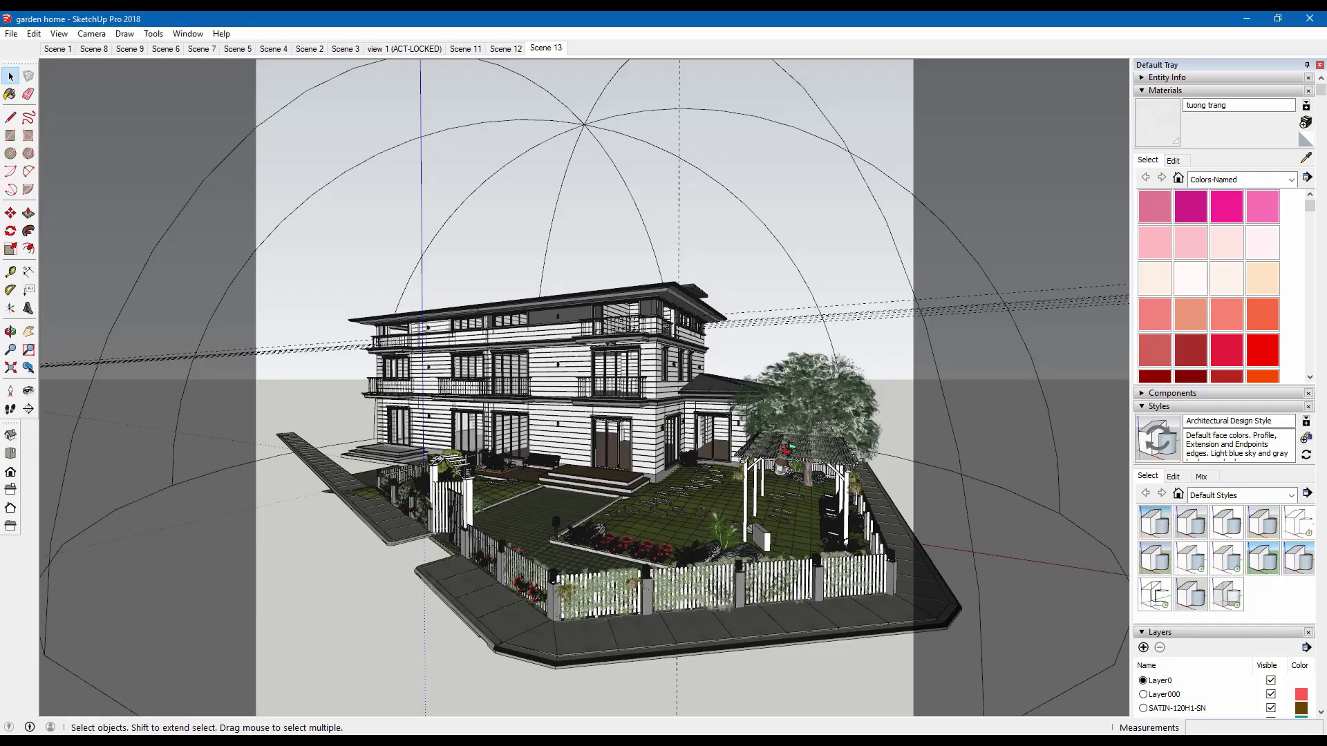
pyautogui.moveTo(733, 433)
pyautogui.mouseDown(button='middle')
pyautogui.moveTo(510, 473)
pyautogui.moveTo(270, 430)
pyautogui.moveTo(172, 536)
pyautogui.moveTo(207, 484)
pyautogui.moveTo(197, 459)
pyautogui.moveTo(169, 458)
pyautogui.mouseUp(button='middle')
pyautogui.moveTo(525, 452); pyautogui.dragTo(262, 449, button='middle')
pyautogui.moveTo(781, 467)
pyautogui.mouseDown(button='middle')
pyautogui.moveTo(511, 408)
pyautogui.moveTo(528, 390)
pyautogui.moveTo(514, 349)
pyautogui.mouseUp(button='middle')
pyautogui.scroll(7, 524, 370)
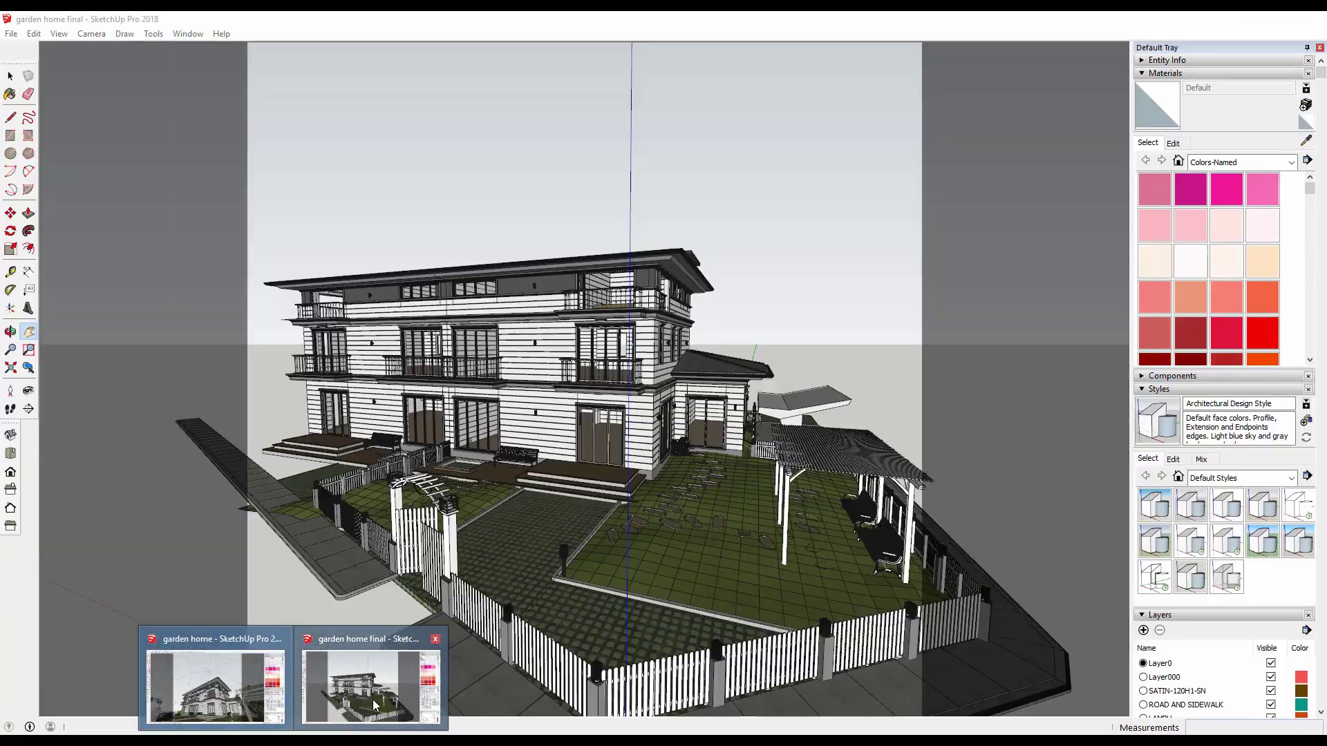
pyautogui.click(373, 704)
pyautogui.moveTo(393, 552)
pyautogui.mouseDown(button='middle')
pyautogui.moveTo(443, 577)
pyautogui.moveTo(459, 549)
pyautogui.moveTo(498, 546)
pyautogui.mouseUp(button='middle')
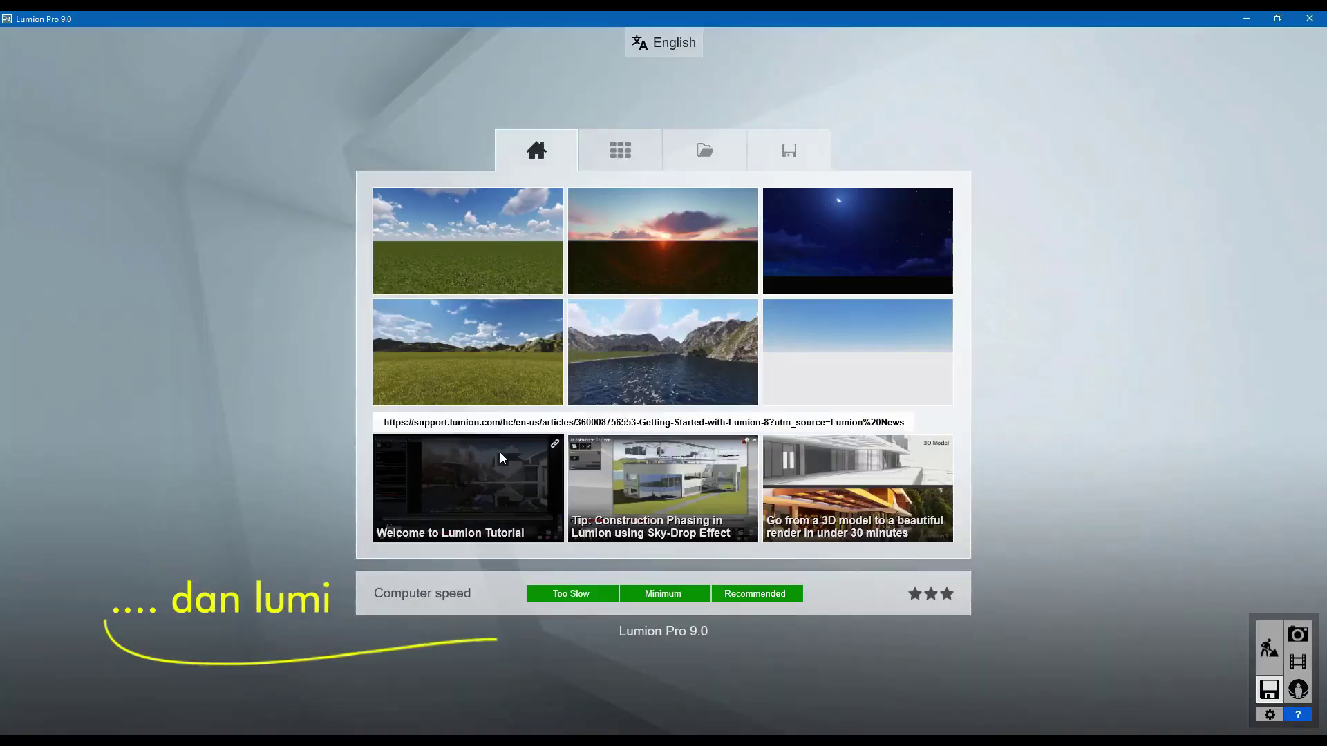
# Step: Switch to Lumion, import garden home final.skp into a new daytime grass-plain scene with edges off, and place it on the ground
pyautogui.click(434, 237)
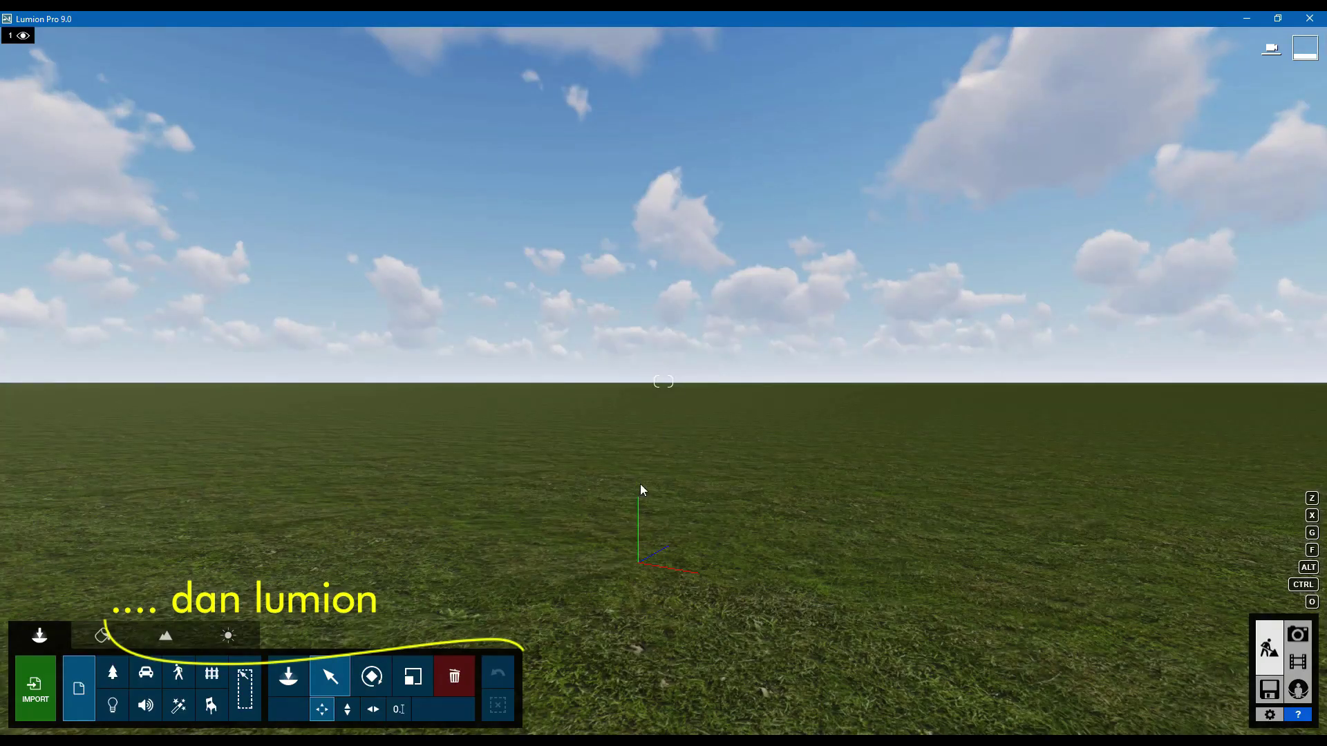
pyautogui.click(42, 681)
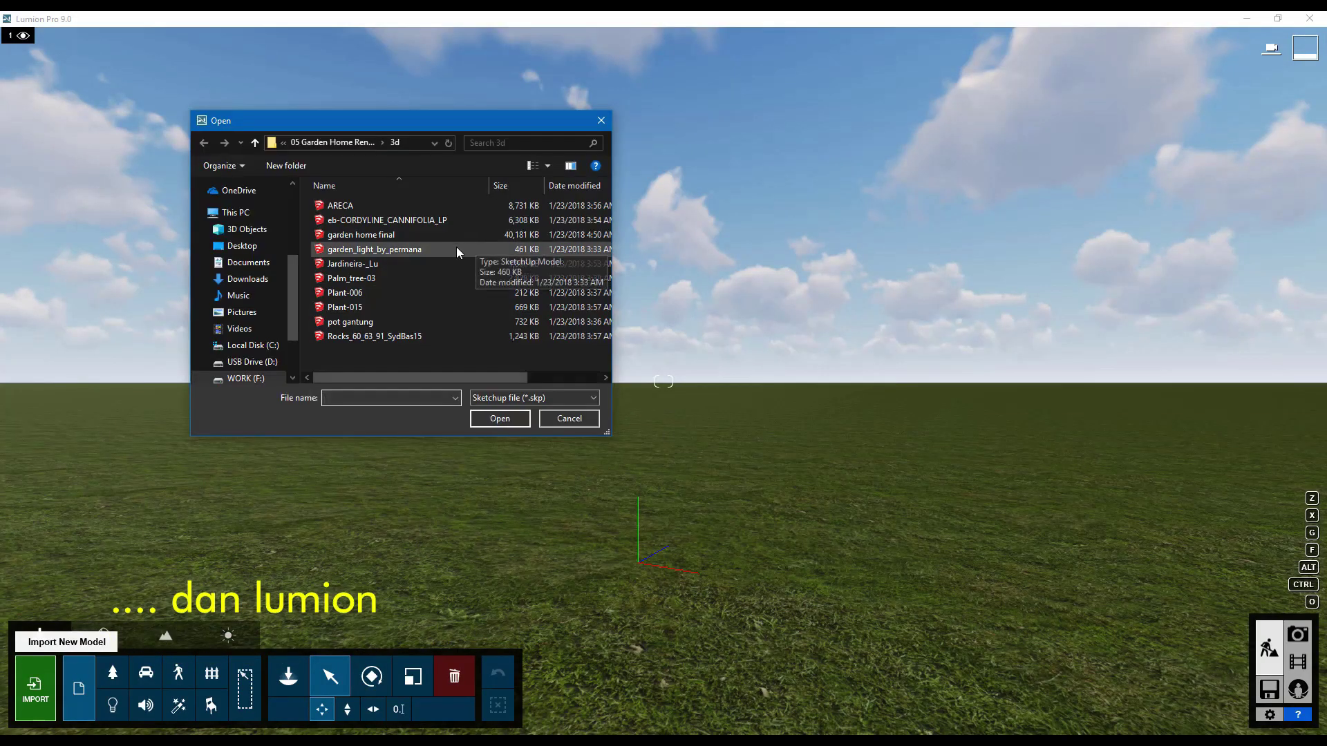
pyautogui.click(432, 235)
pyautogui.click(499, 418)
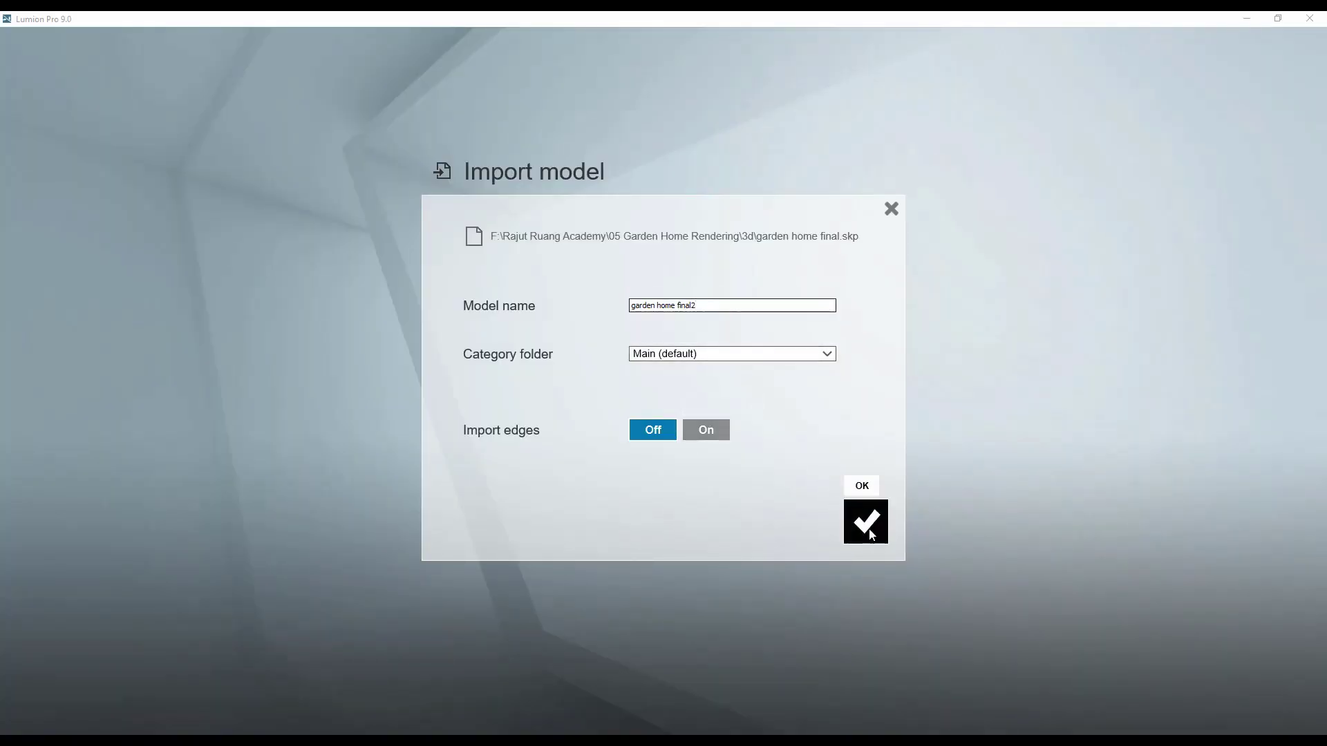
pyautogui.click(864, 521)
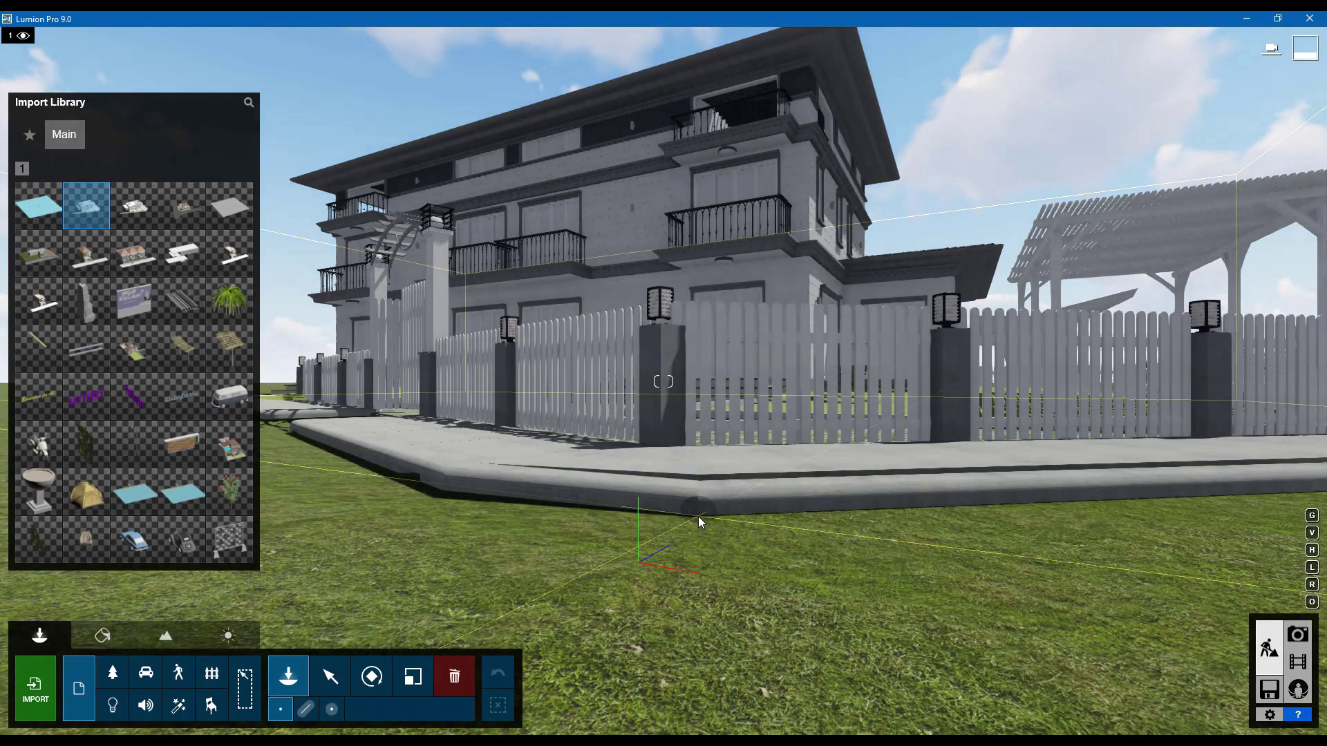
pyautogui.press('q')
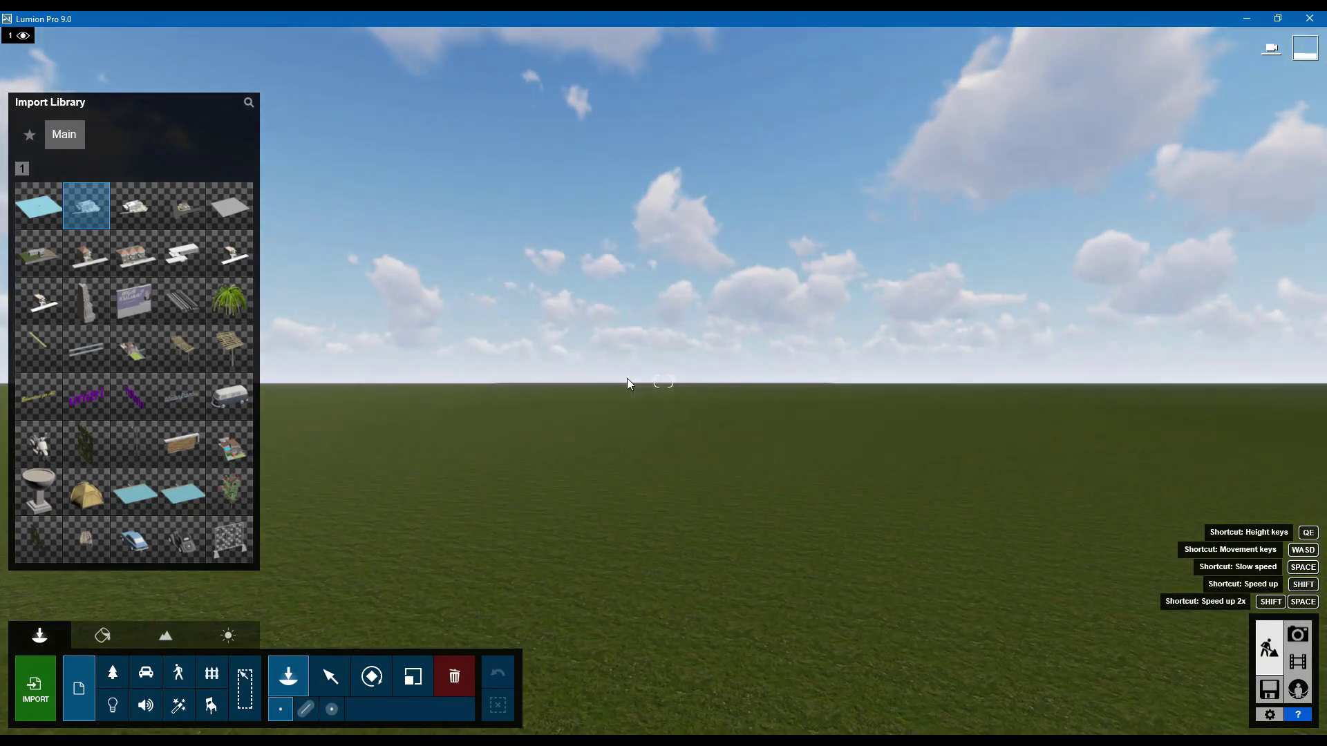
pyautogui.click(635, 642)
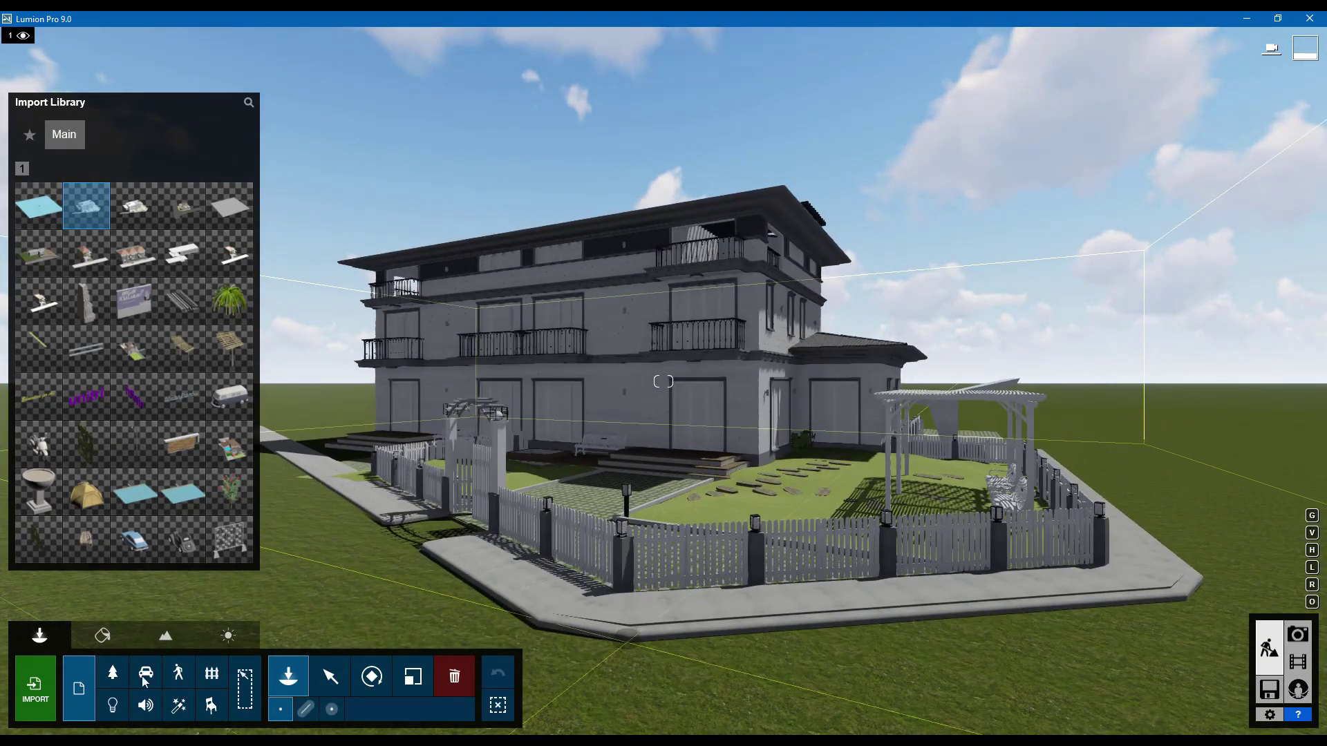
# Step: Apply the custom Glass material to the house's window and door panes
pyautogui.click(103, 636)
pyautogui.moveTo(501, 487); pyautogui.dragTo(656, 534, button='right')
pyautogui.press('w')
pyautogui.press('q')
pyautogui.press('d')
pyautogui.press('a')
pyautogui.press('w')
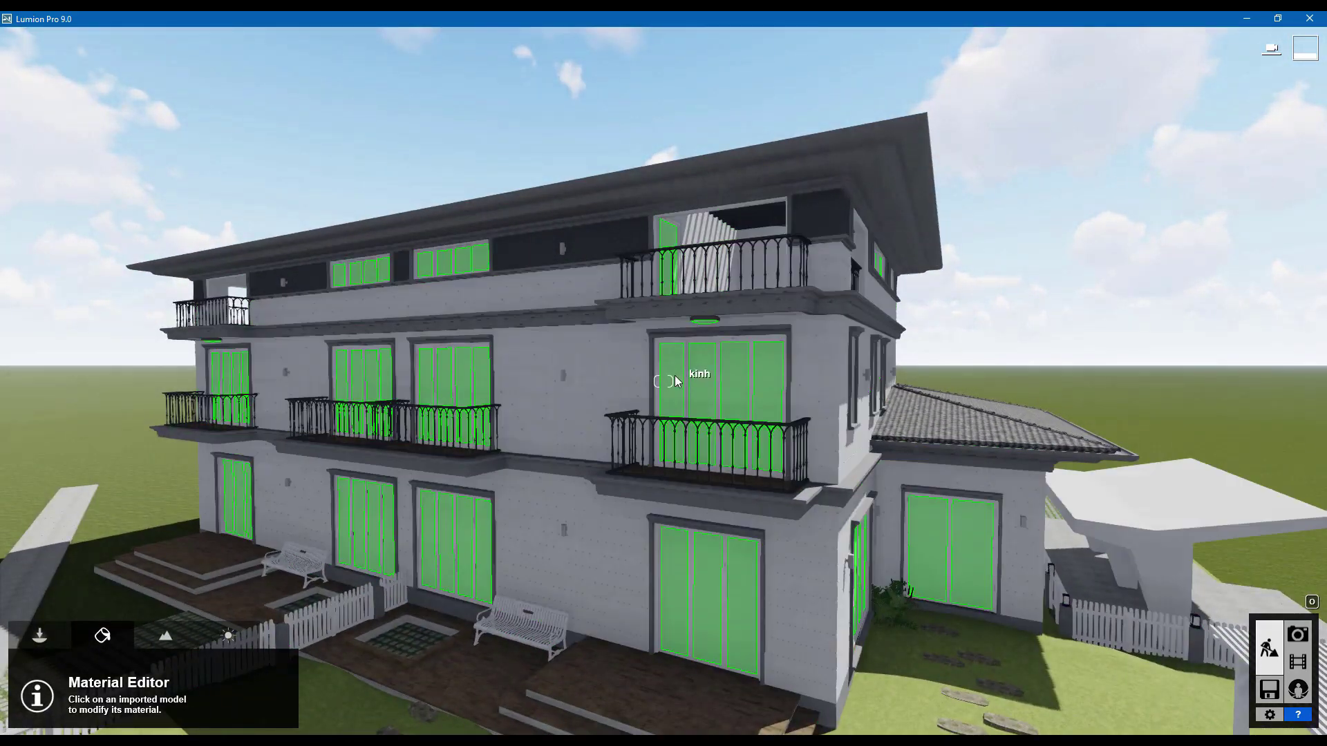
pyautogui.click(675, 381)
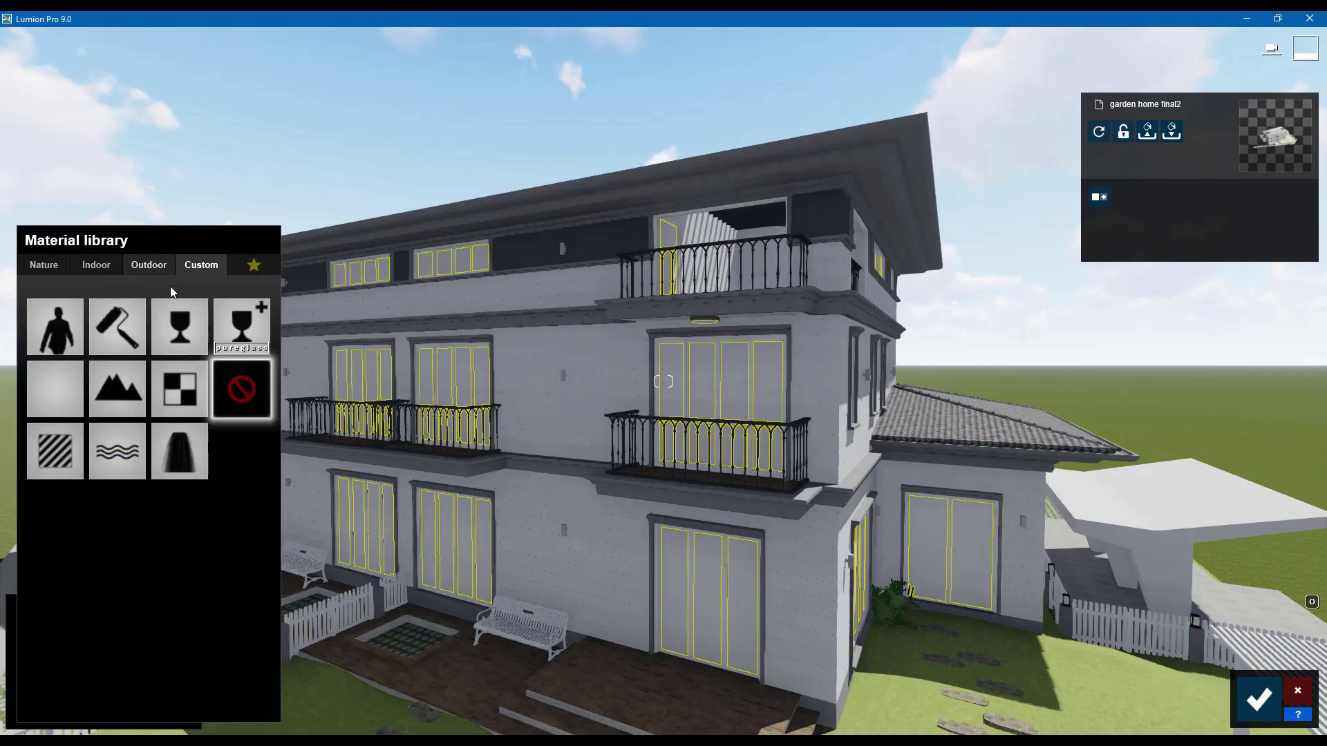
pyautogui.click(179, 325)
# Step: Apply the Wild Grass 02 3D grass material to the lawn around the stepping stones
pyautogui.moveTo(795, 518); pyautogui.dragTo(752, 533, button='right')
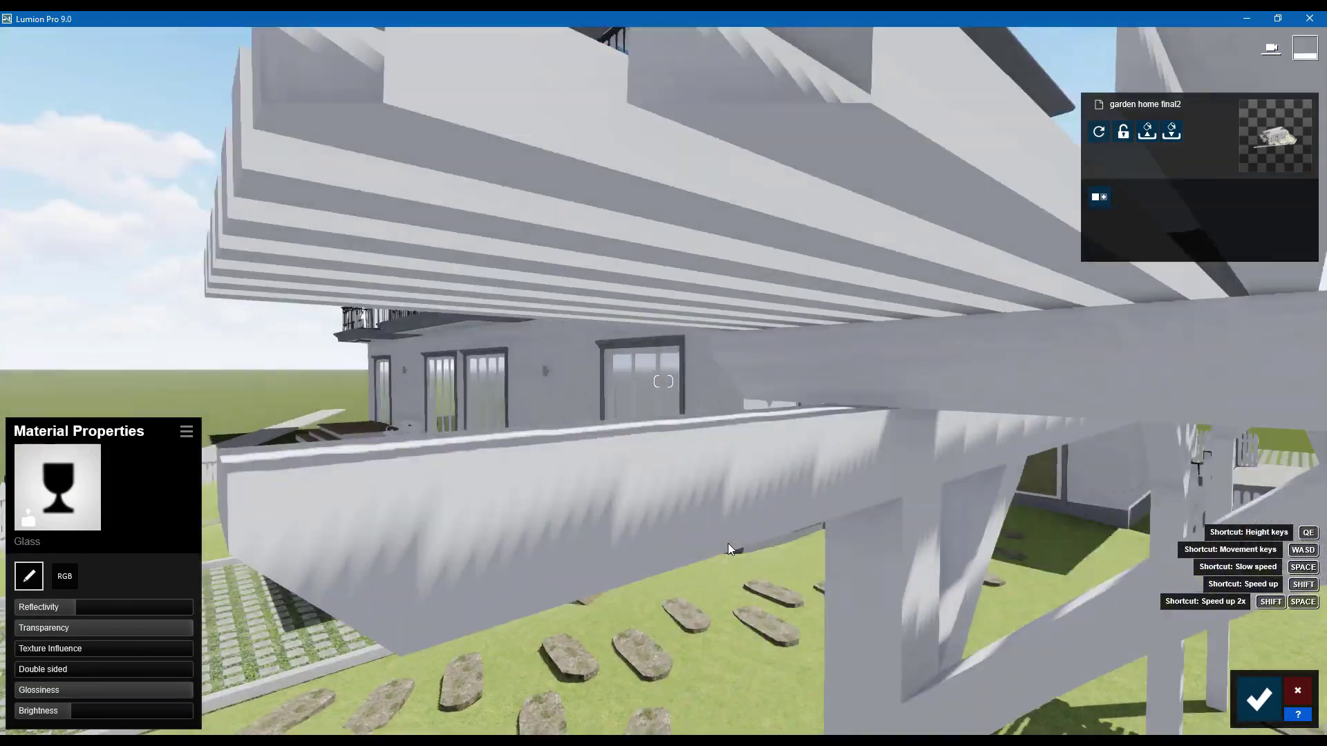
pyautogui.press('w')
pyautogui.moveTo(727, 543); pyautogui.dragTo(722, 583, button='right')
pyautogui.click(723, 582)
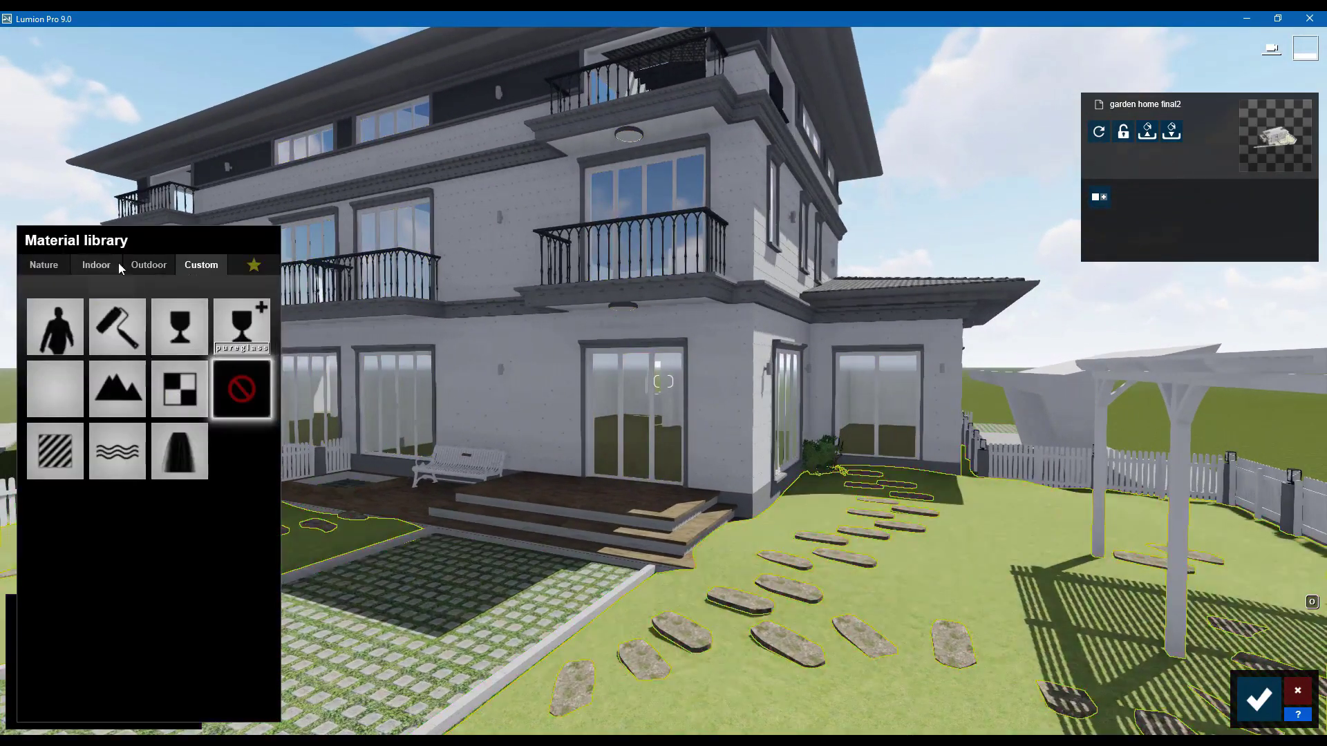
pyautogui.click(139, 265)
pyautogui.click(40, 266)
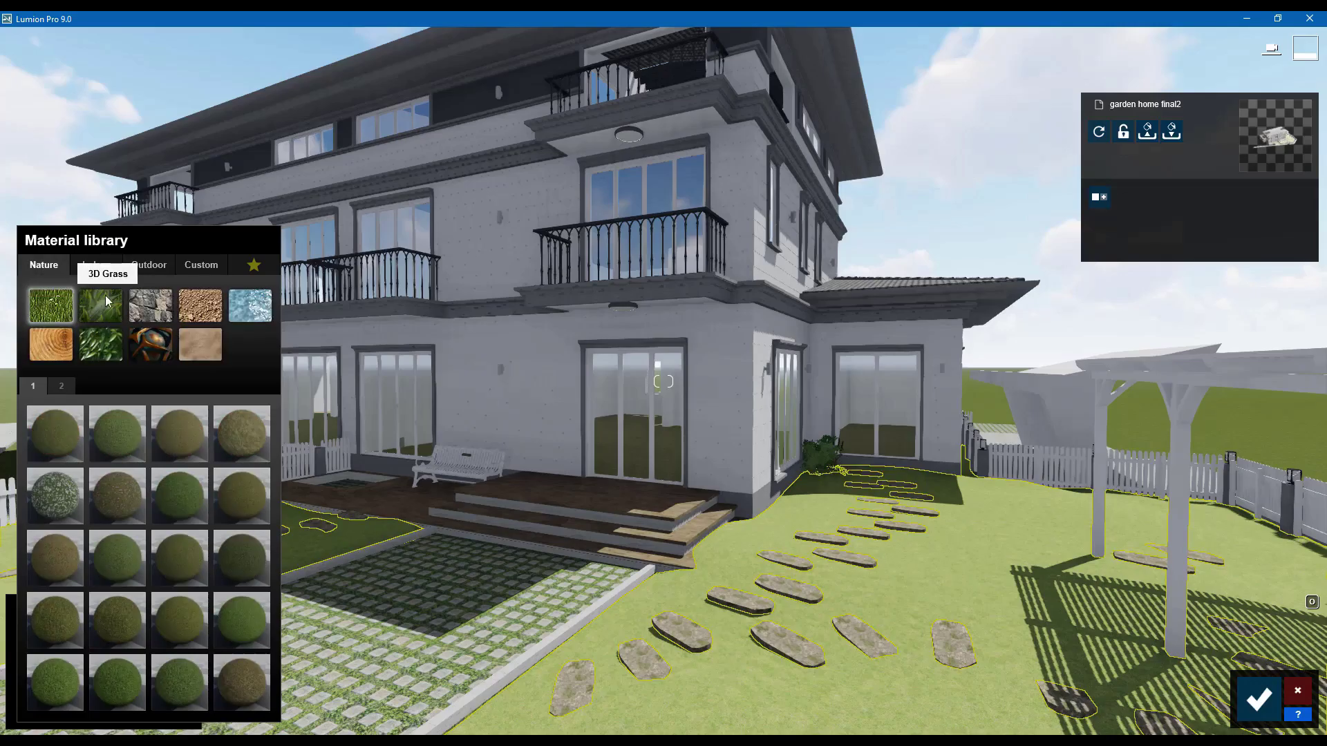
pyautogui.click(107, 303)
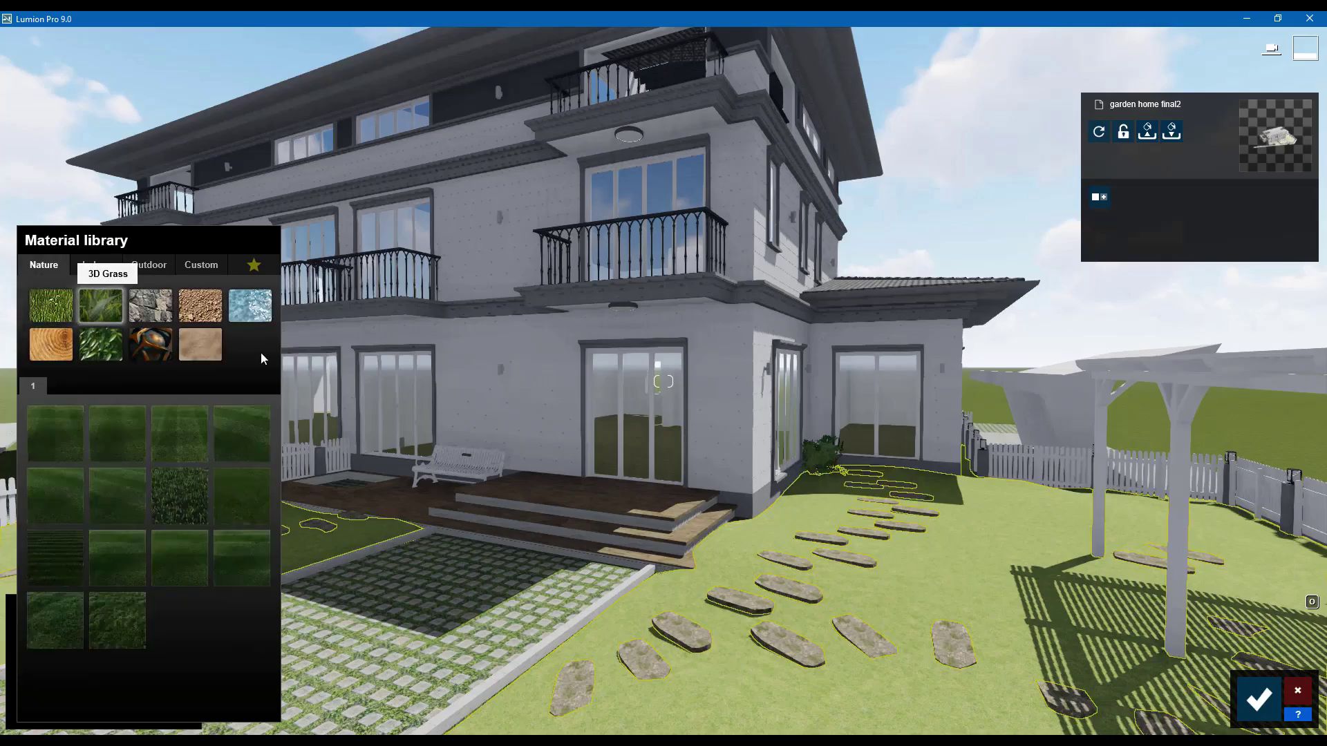
pyautogui.click(116, 626)
# Step: Set the lawn material's grass size to 0.1 and save the material changes
pyautogui.moveTo(501, 602)
pyautogui.mouseDown(button='right')
pyautogui.moveTo(521, 581)
pyautogui.moveTo(422, 609)
pyautogui.moveTo(523, 611)
pyautogui.mouseUp(button='right')
pyautogui.press('e')
pyautogui.press('w')
pyautogui.press('q')
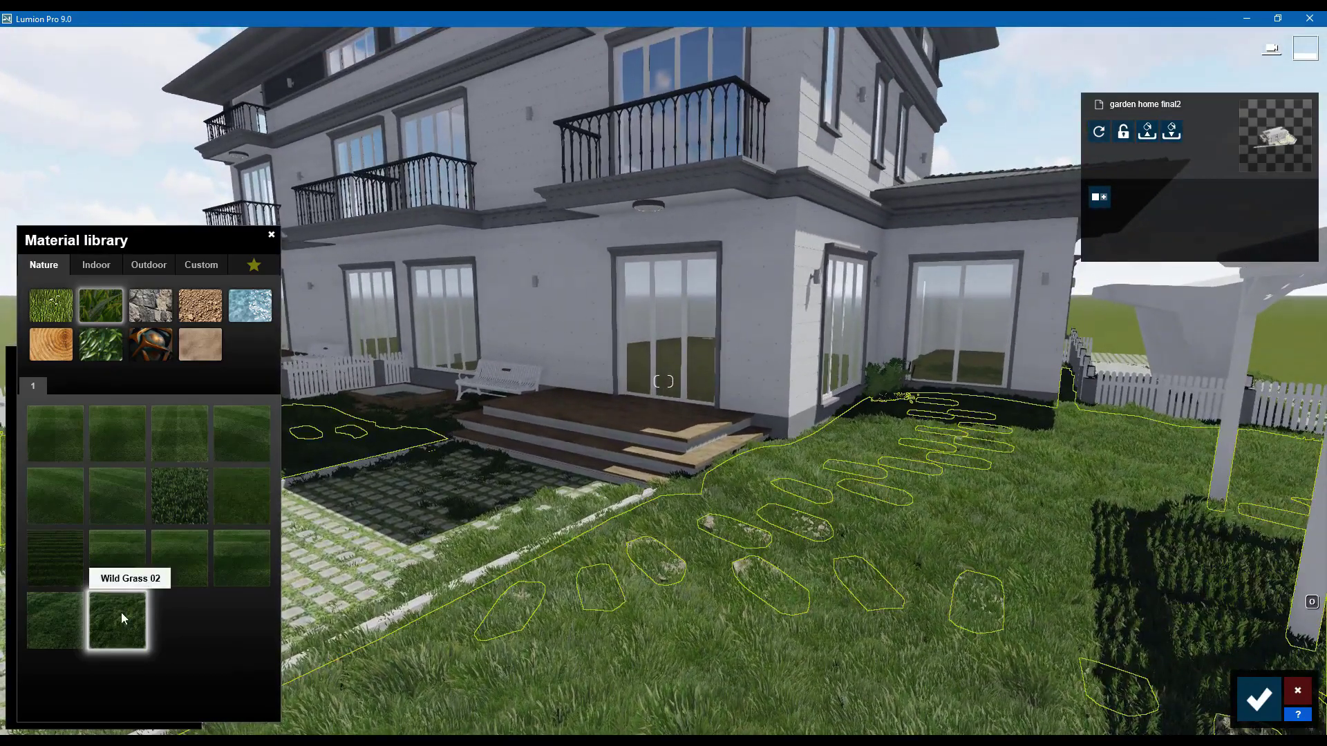
pyautogui.click(121, 612)
pyautogui.moveTo(62, 586); pyautogui.dragTo(34, 580)
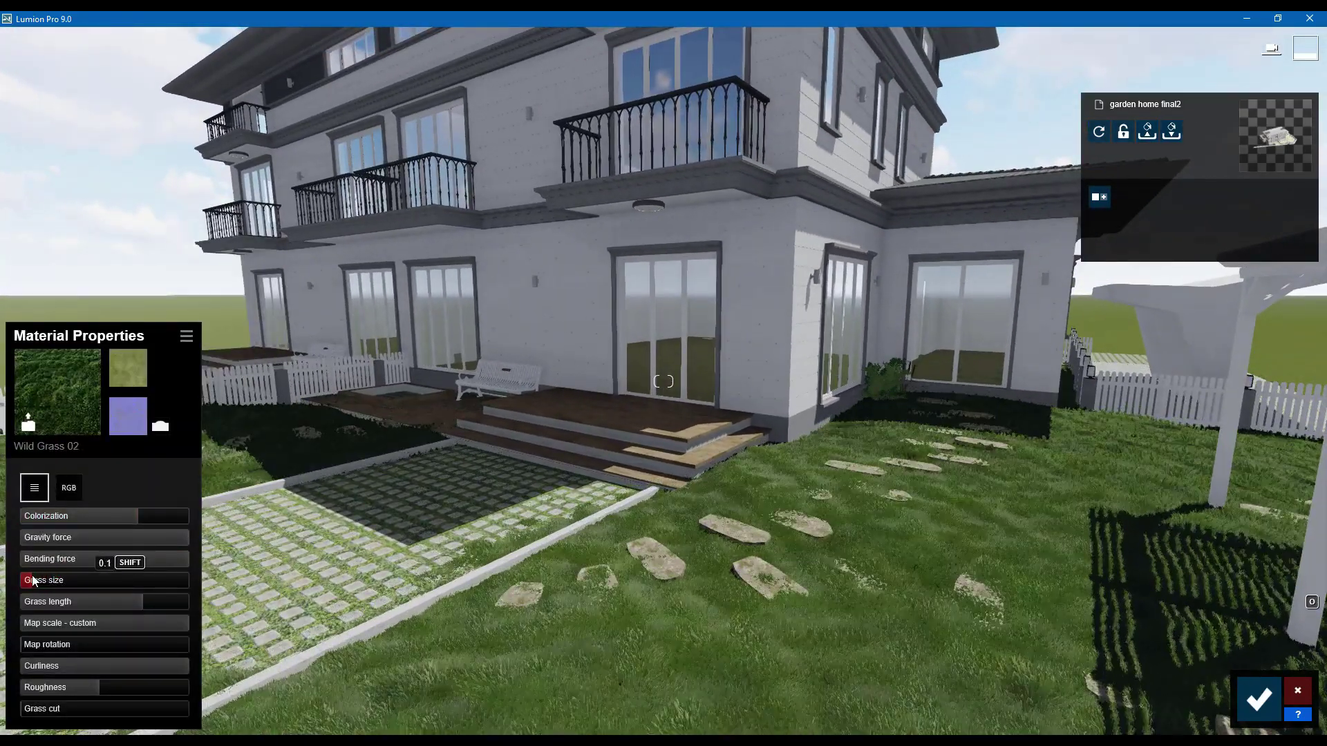
pyautogui.moveTo(757, 585); pyautogui.dragTo(794, 528, button='right')
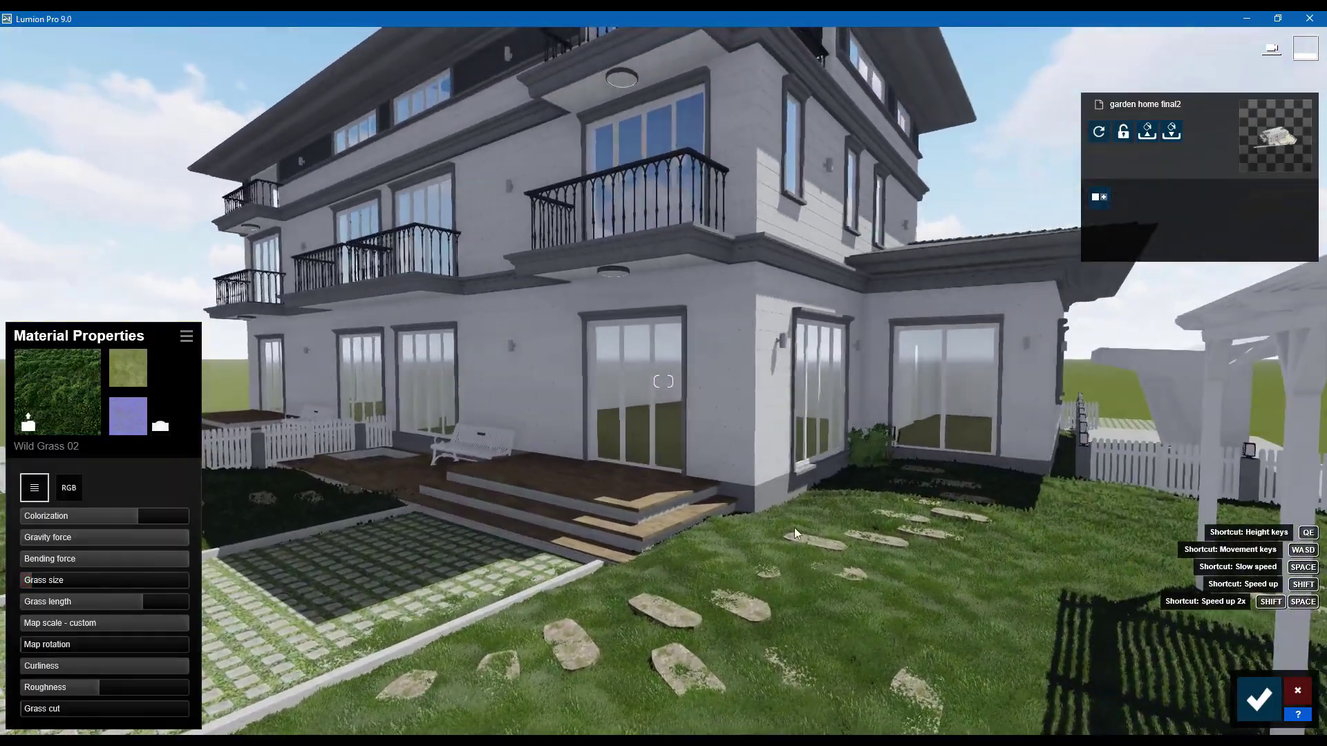
pyautogui.click(1261, 706)
# Step: Apply the outdoor metal material Metal Painted 006 DDDS 1024 to the balcony railings and save the material changes
pyautogui.moveTo(1261, 706); pyautogui.dragTo(519, 212, button='right')
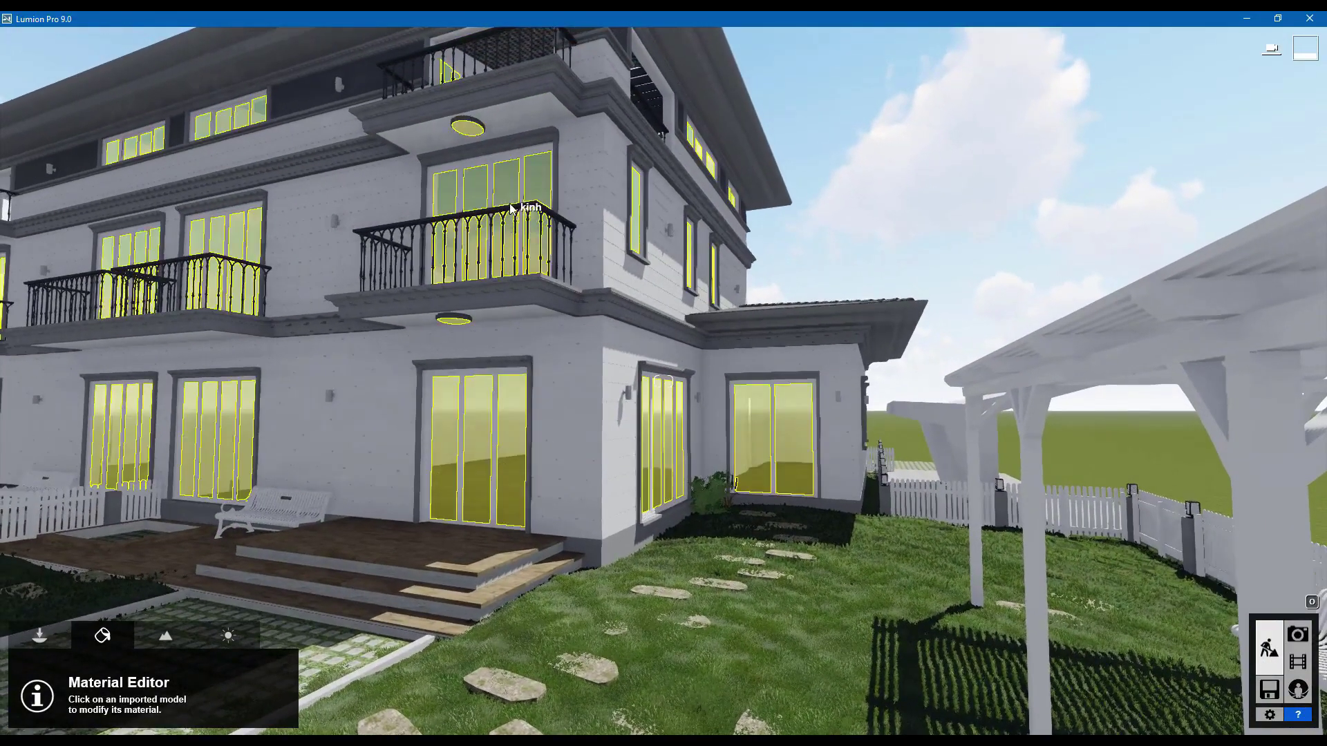
pyautogui.click(520, 212)
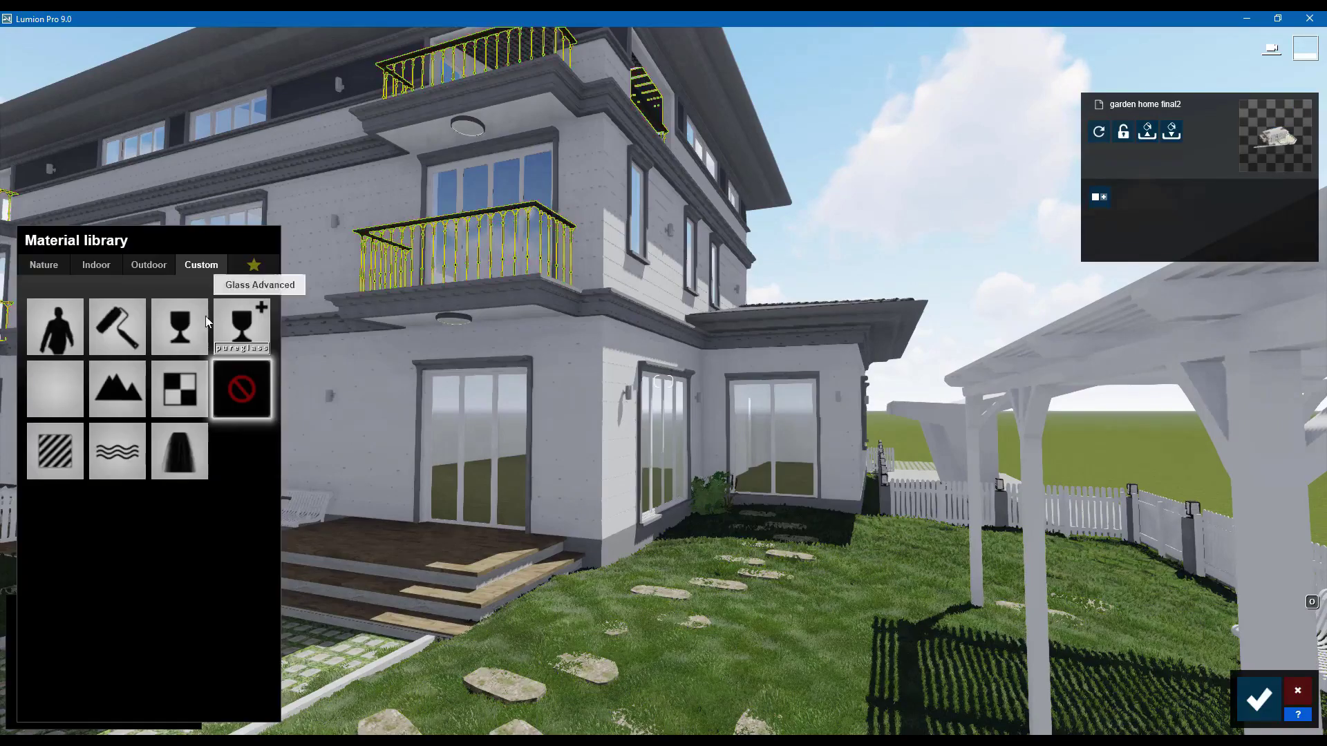
pyautogui.click(155, 269)
pyautogui.click(201, 314)
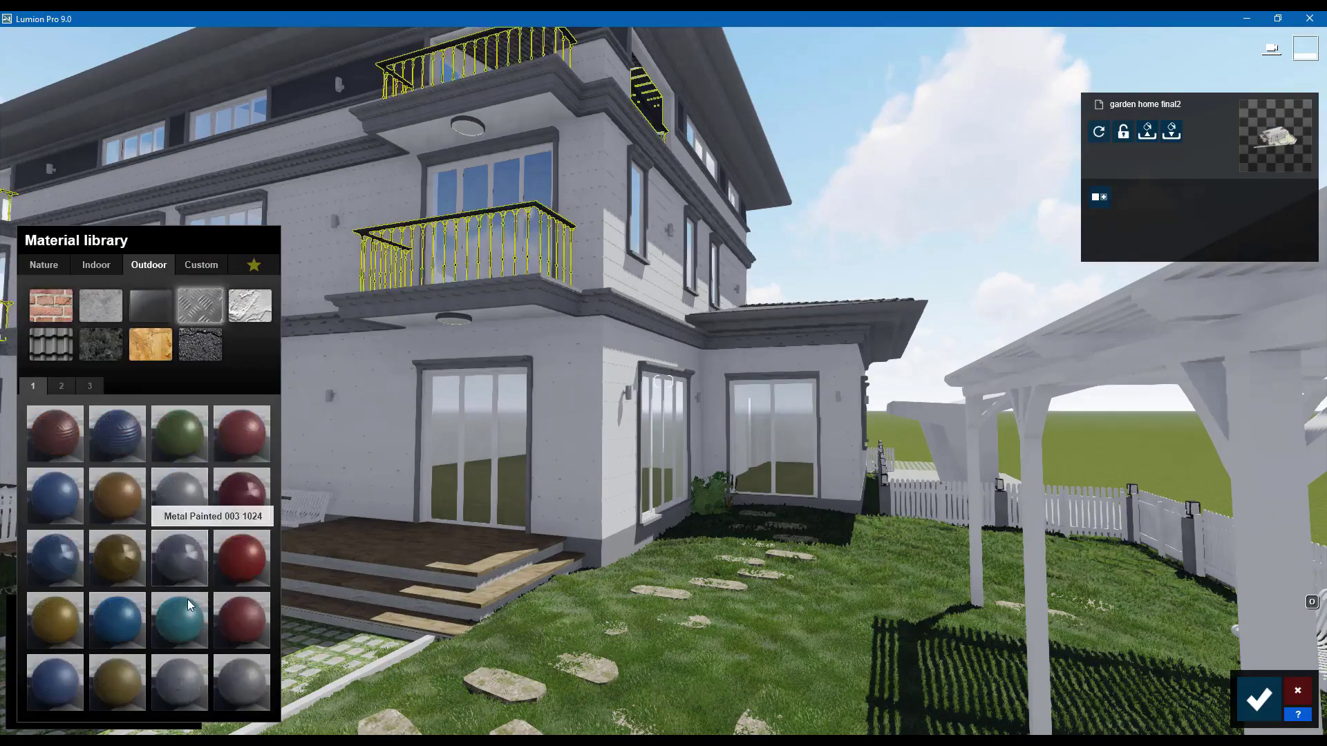
pyautogui.click(184, 687)
pyautogui.press('w')
pyautogui.moveTo(719, 477); pyautogui.dragTo(659, 462, button='right')
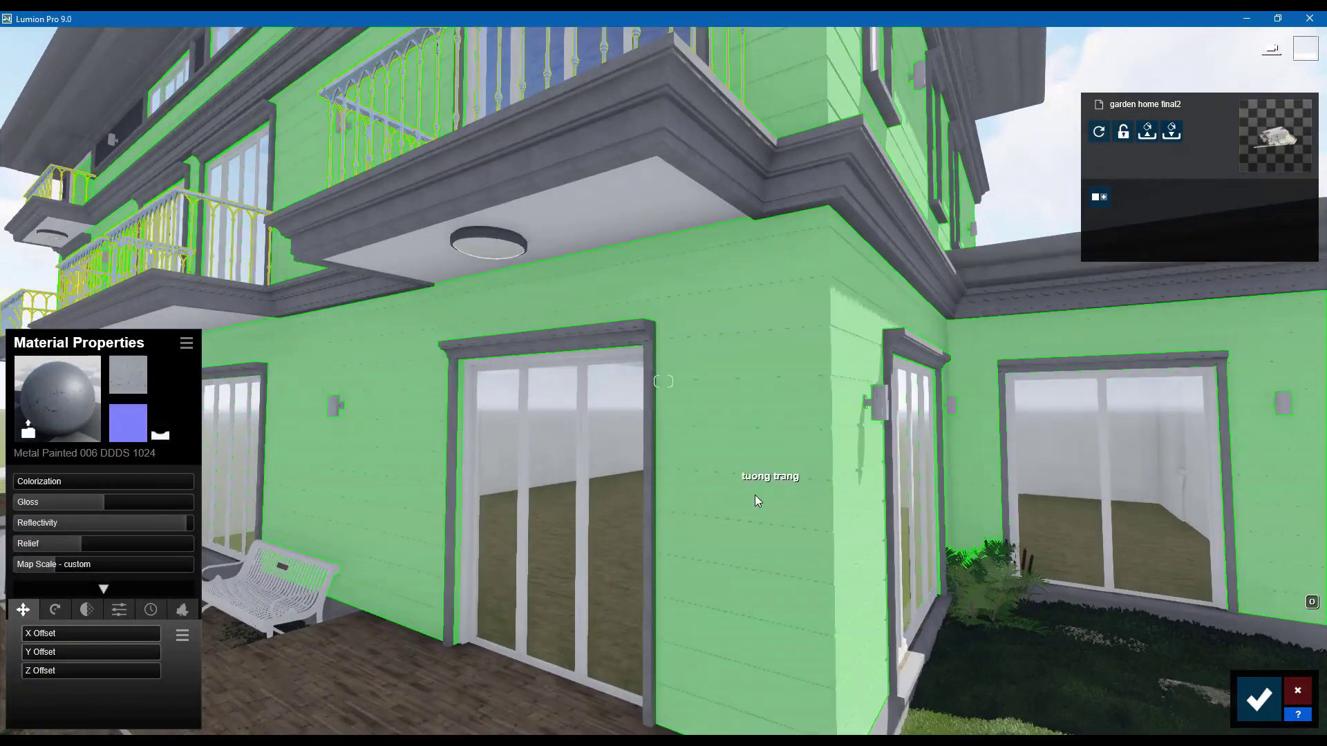
pyautogui.press('a')
pyautogui.moveTo(756, 499); pyautogui.dragTo(780, 553, button='right')
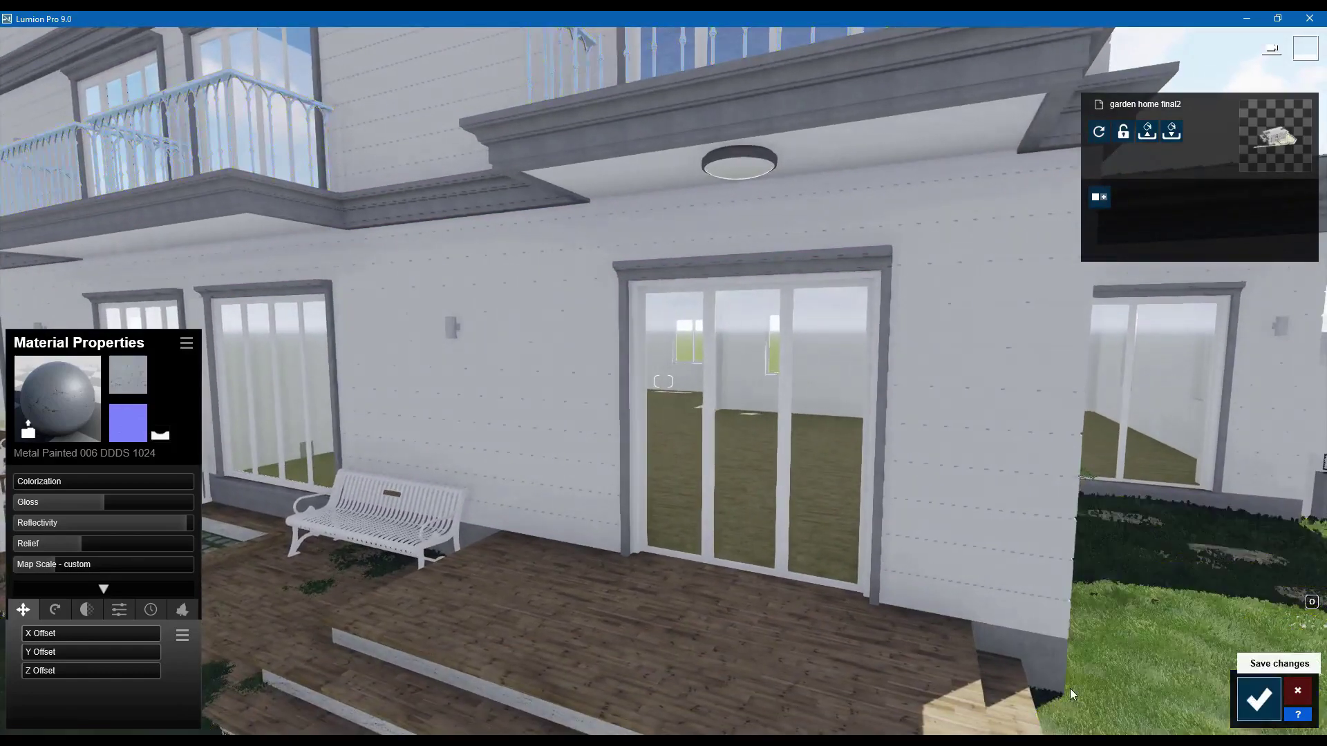
pyautogui.click(1259, 699)
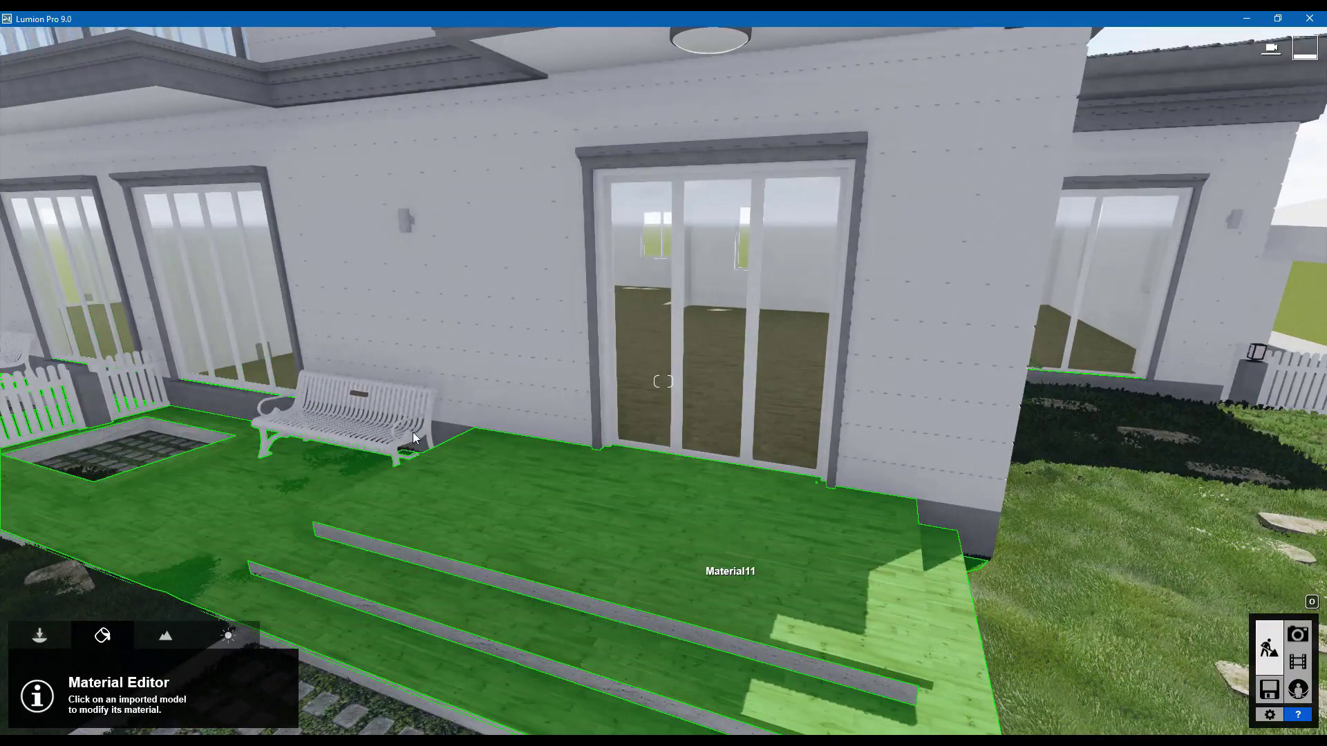
# Step: Give the wooden terrace and steps the Standard material, lower its gloss and reflectivity, and flip its normal map
pyautogui.click(412, 432)
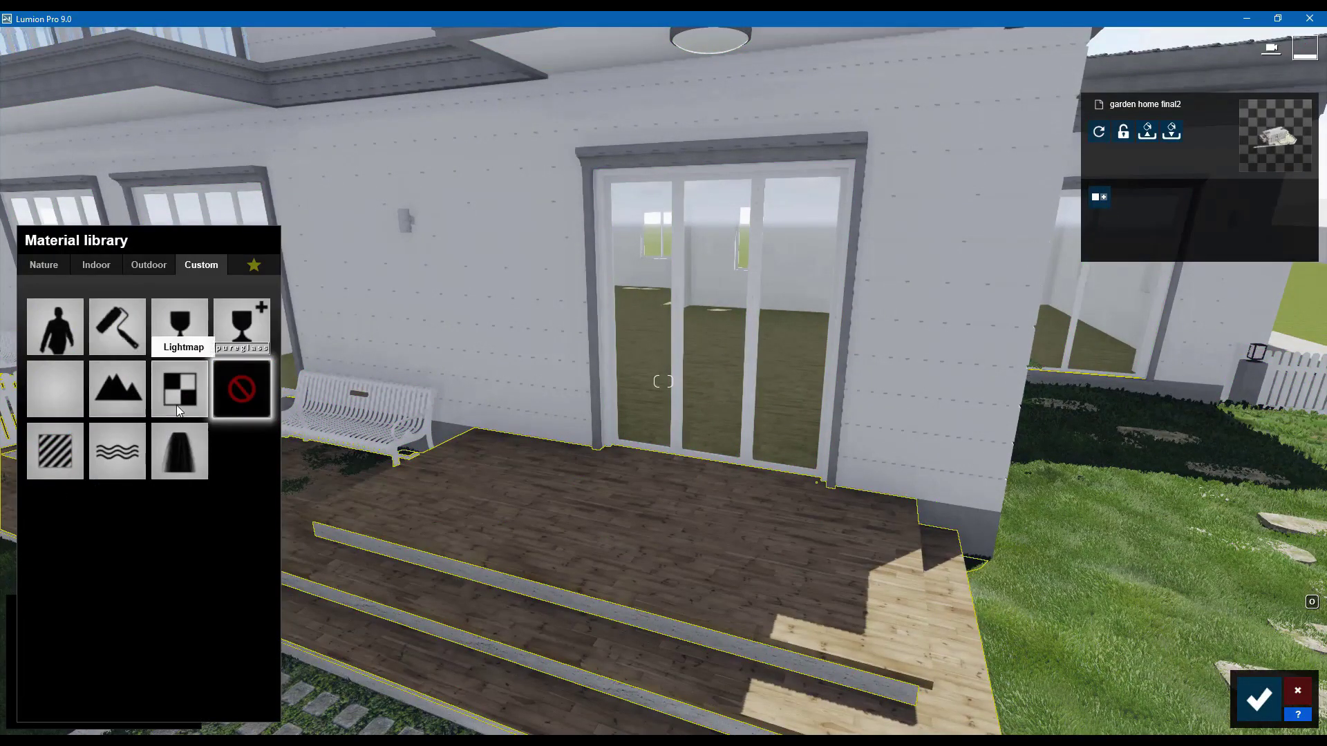
pyautogui.click(50, 455)
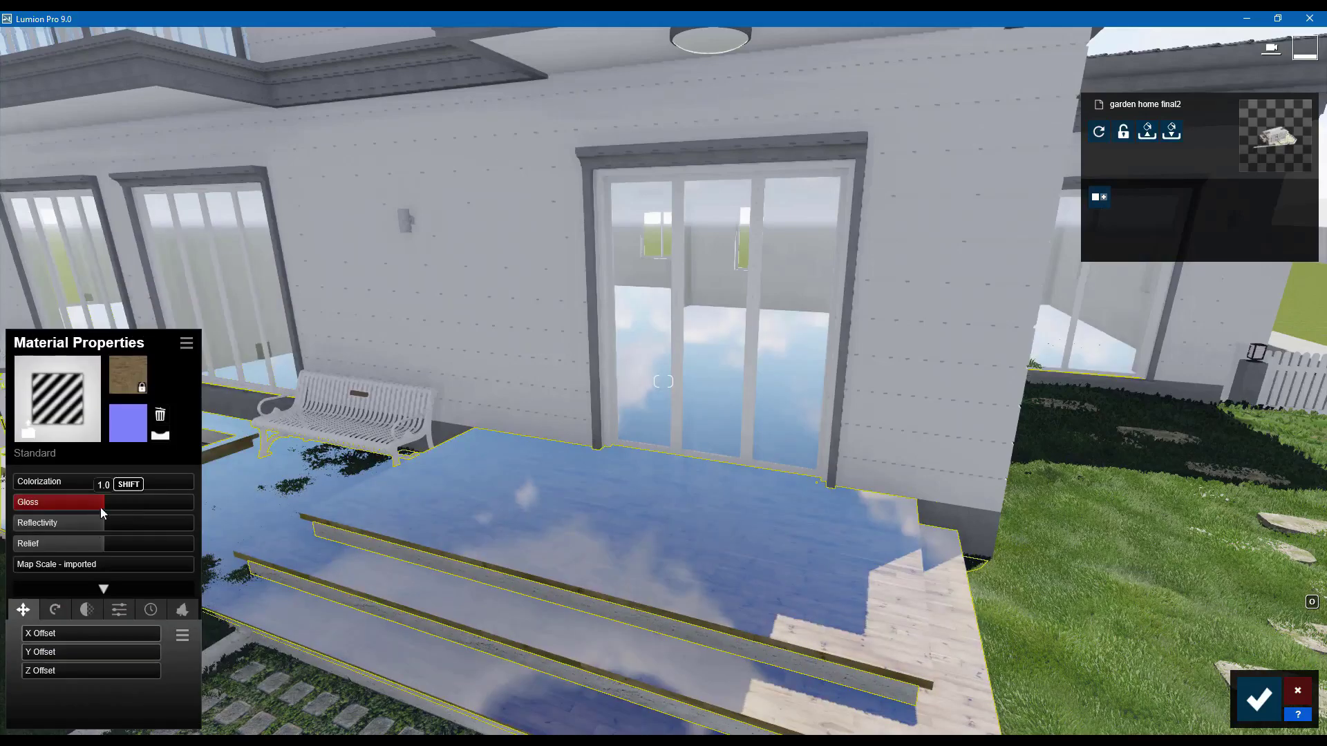
pyautogui.moveTo(101, 507); pyautogui.dragTo(60, 505)
pyautogui.click(74, 524)
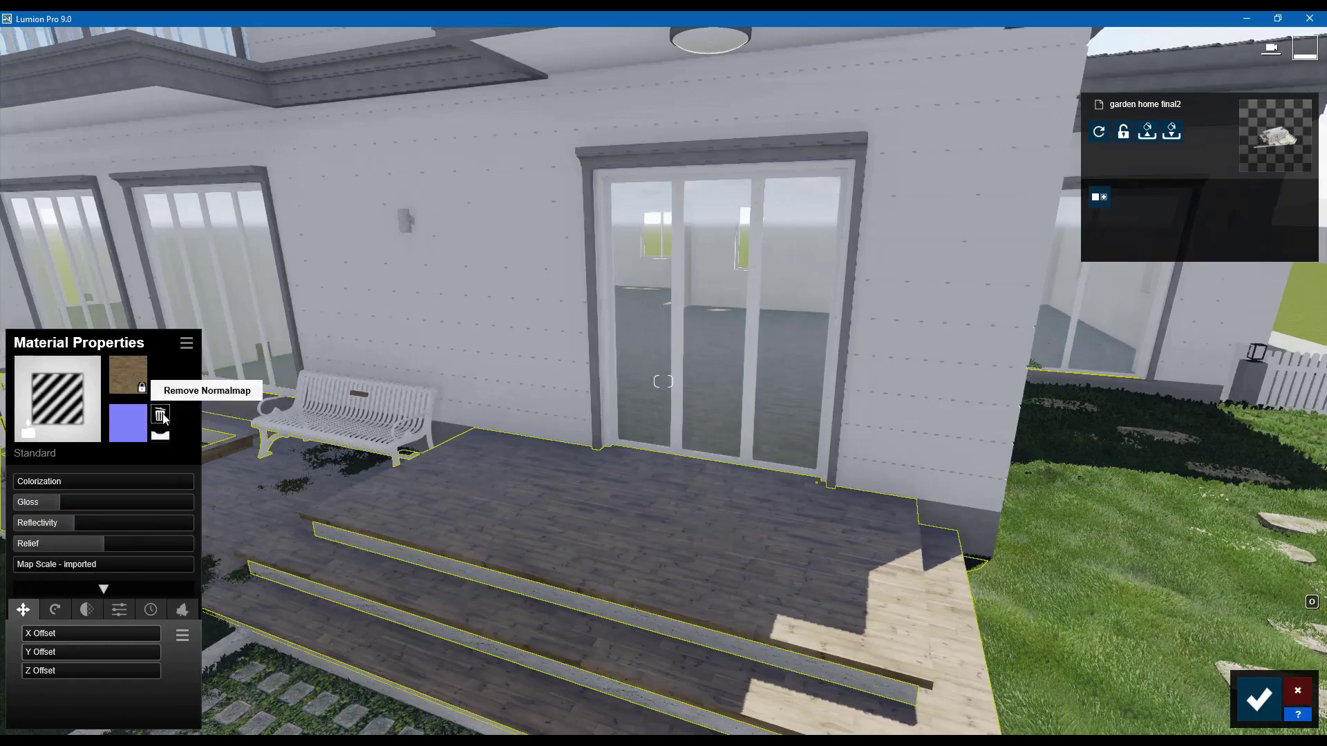
pyautogui.click(161, 437)
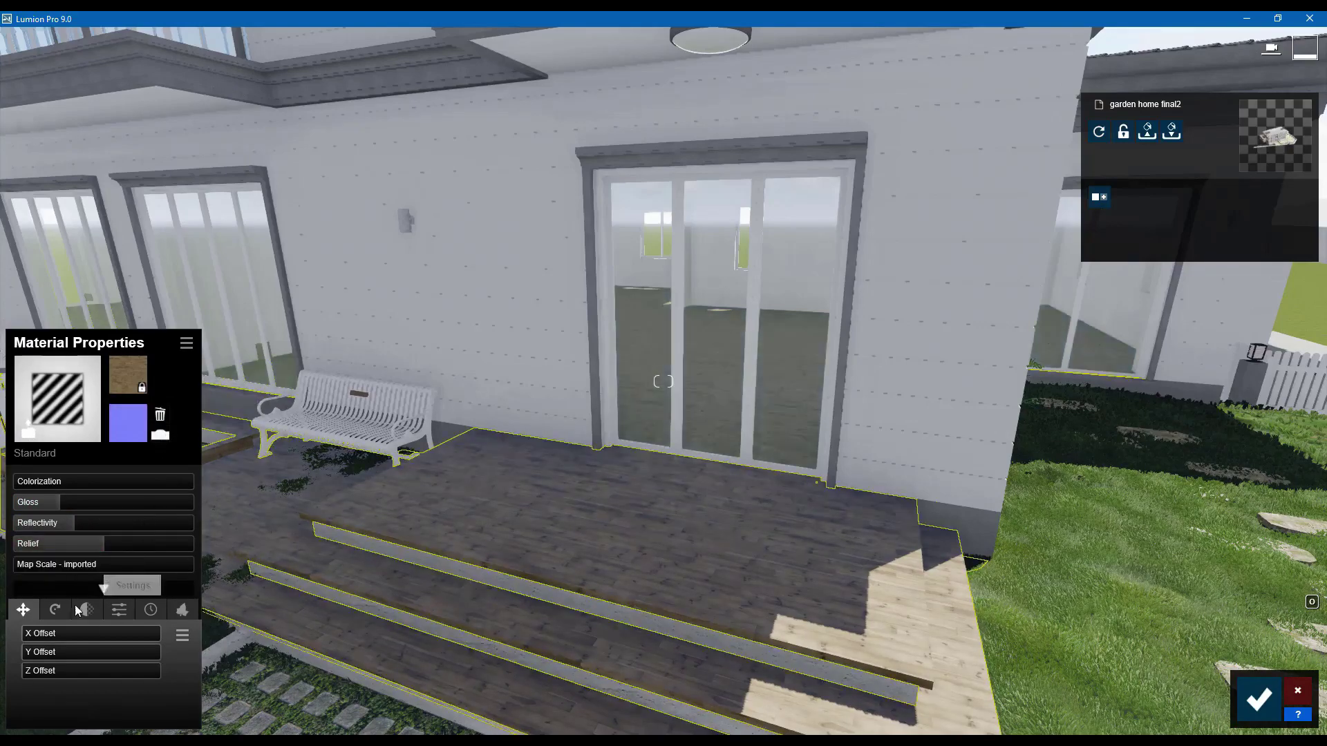
# Step: Add about half-strength weathering to the wooden terrace material and save the changes
pyautogui.click(152, 609)
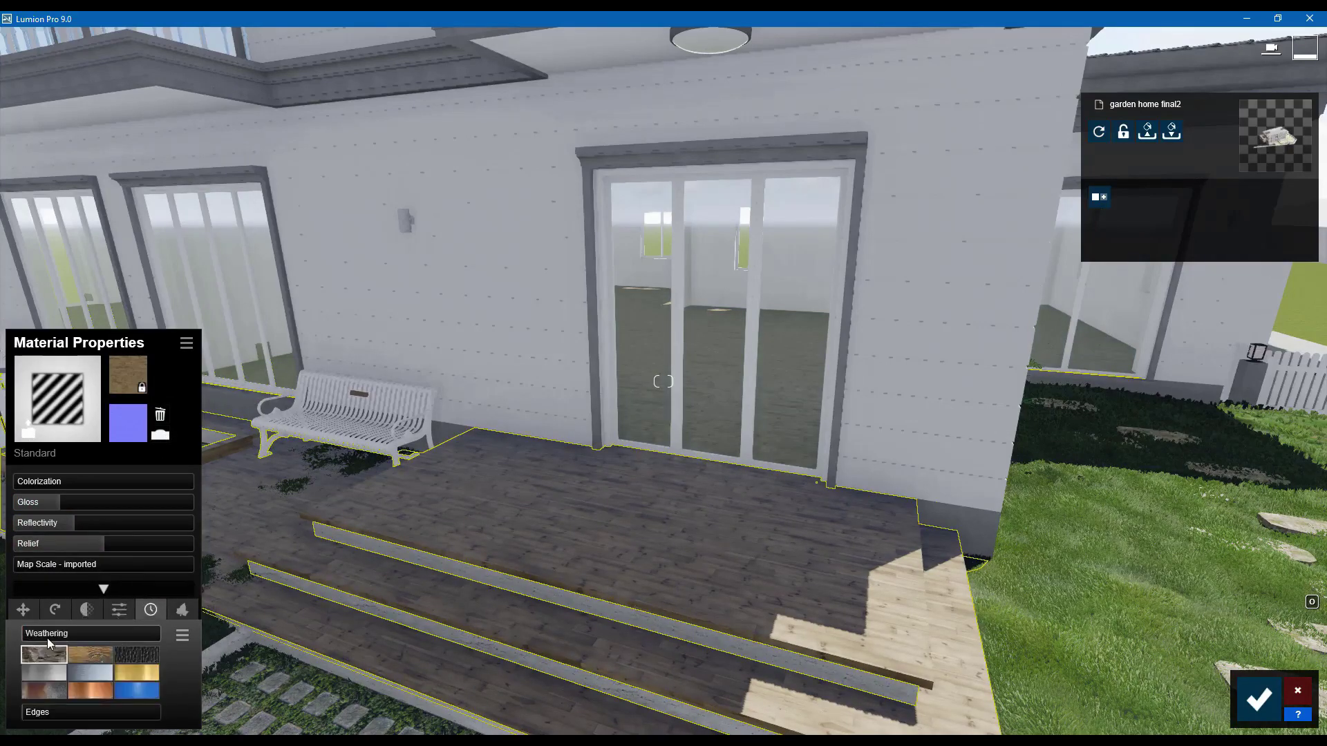
pyautogui.moveTo(64, 637); pyautogui.dragTo(98, 646)
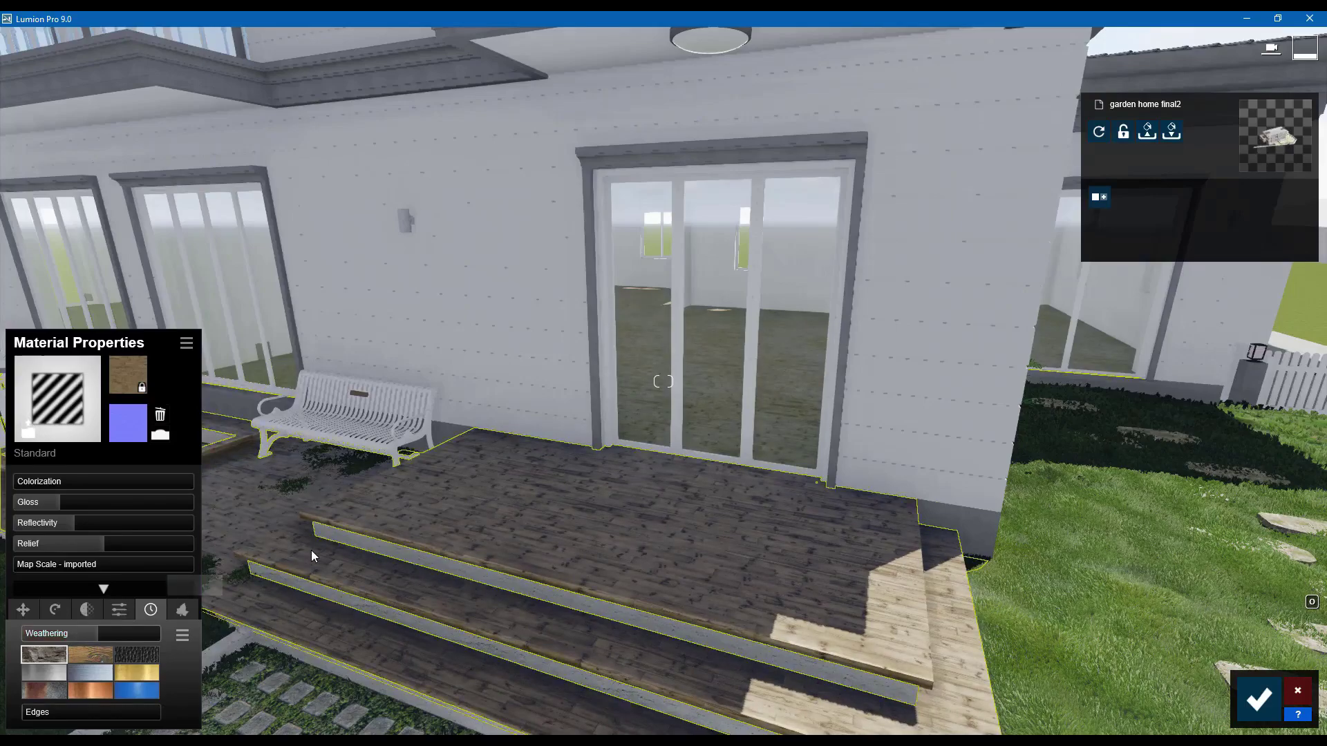
pyautogui.moveTo(311, 550); pyautogui.dragTo(391, 514, button='right')
pyautogui.press('s')
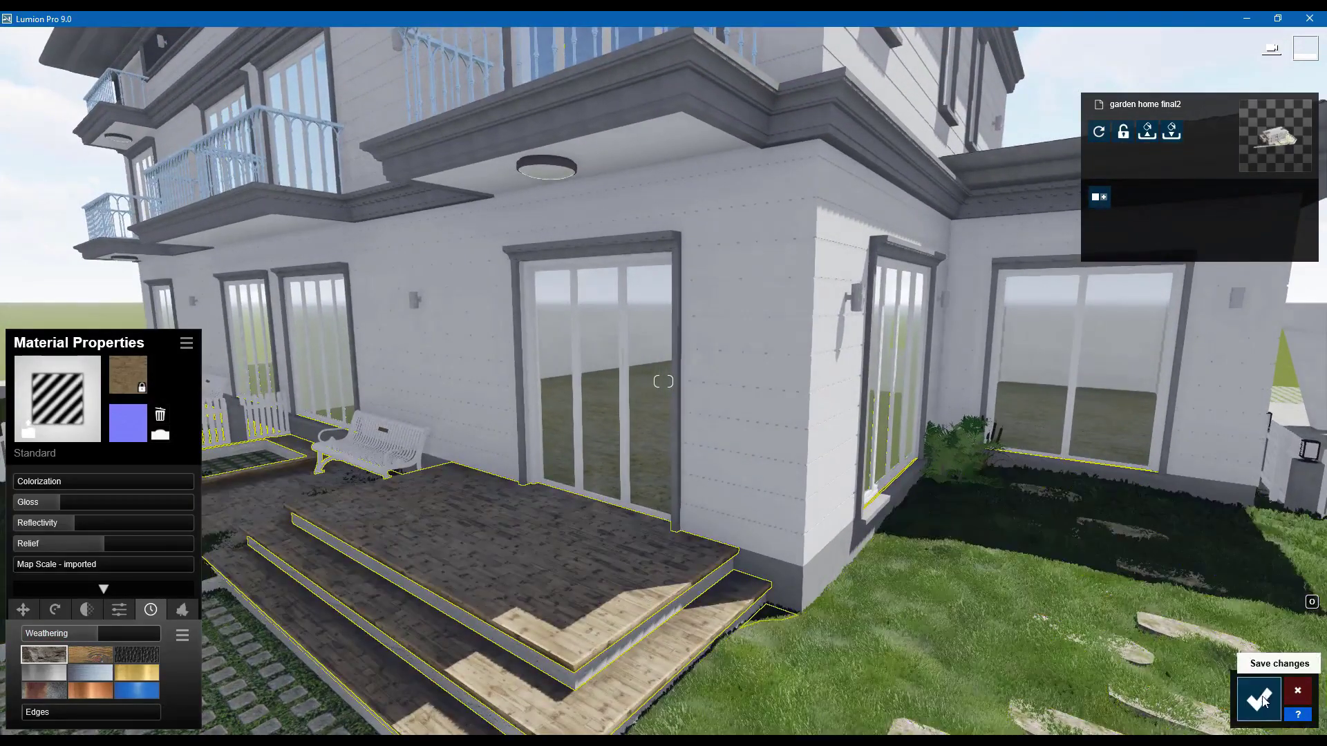
pyautogui.click(1258, 699)
pyautogui.click(507, 436)
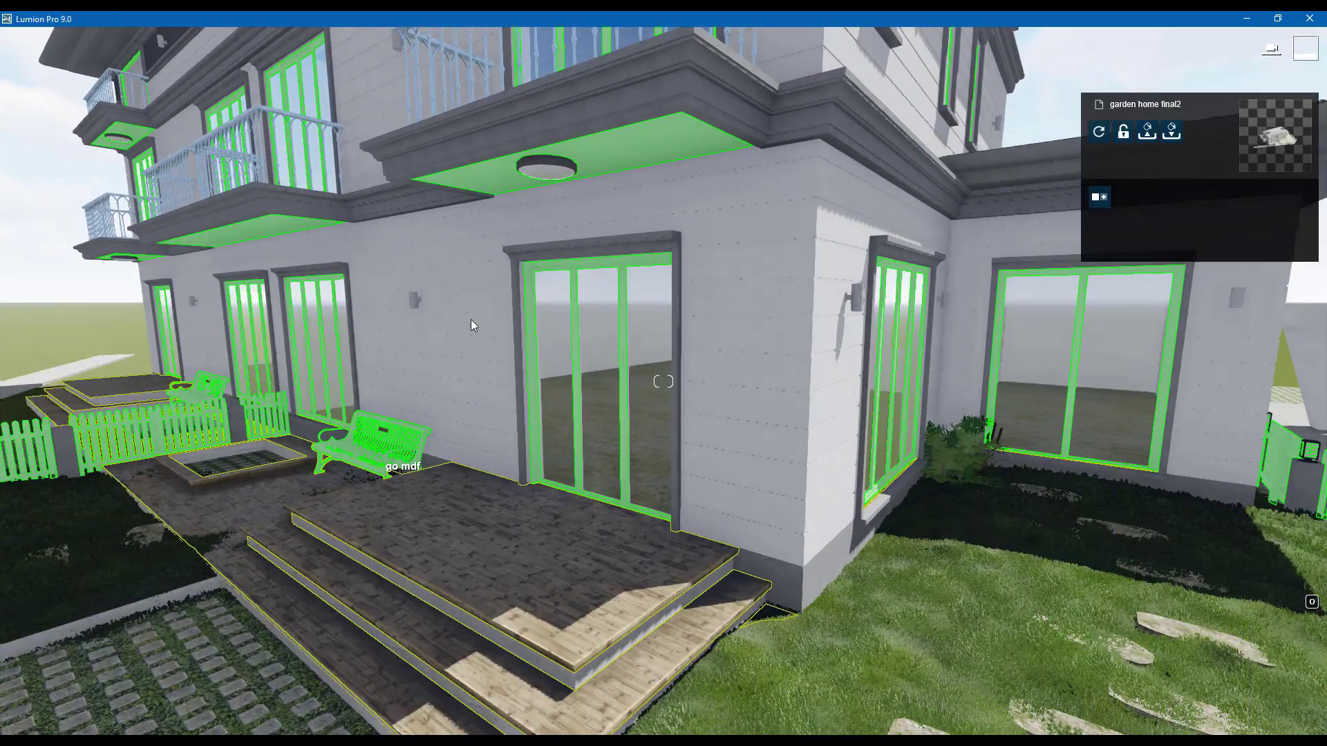
pyautogui.press('w')
pyautogui.press('a')
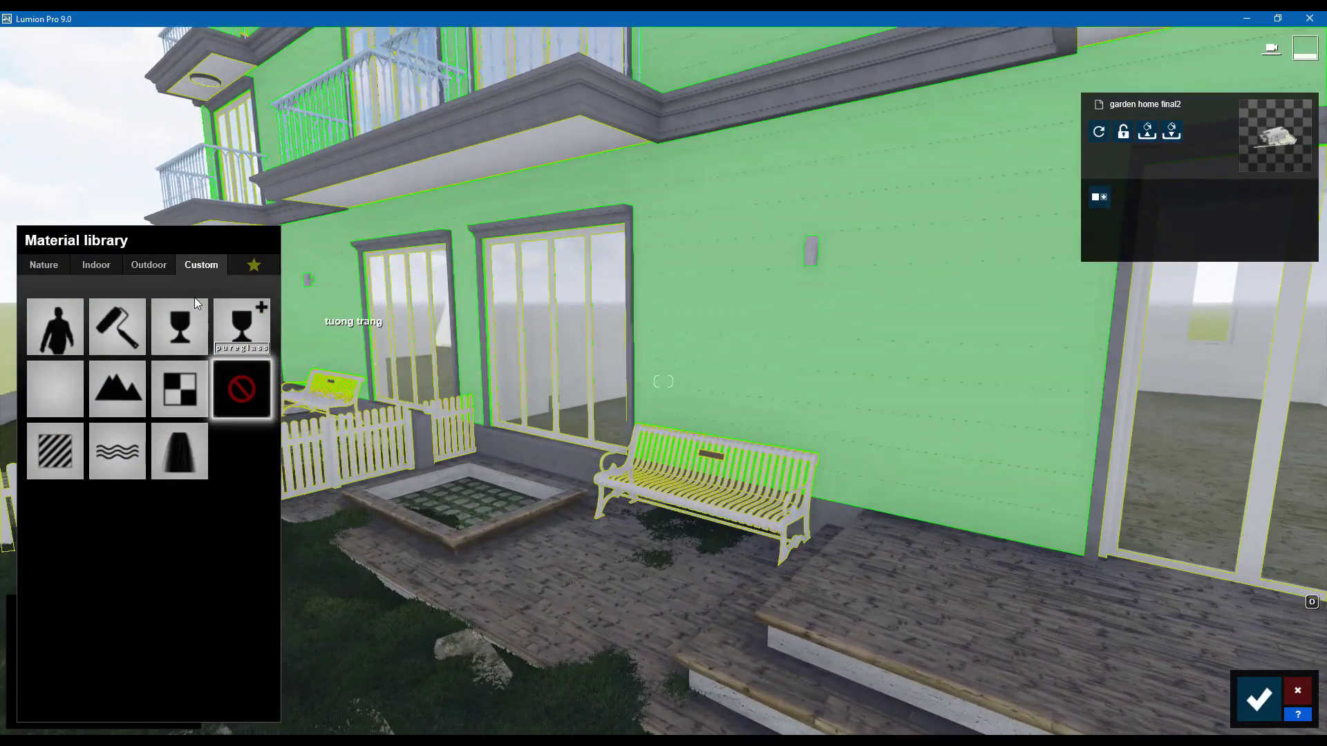
pyautogui.click(159, 265)
pyautogui.click(209, 314)
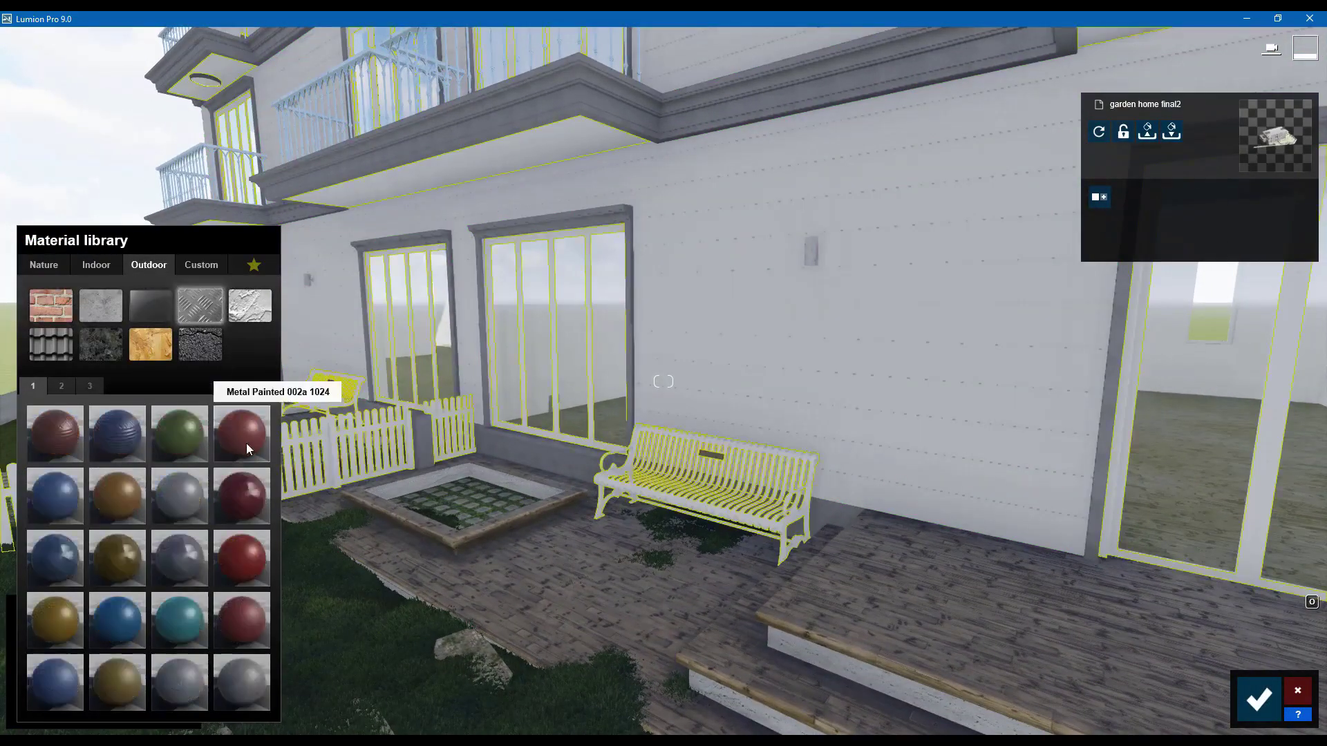
pyautogui.click(61, 385)
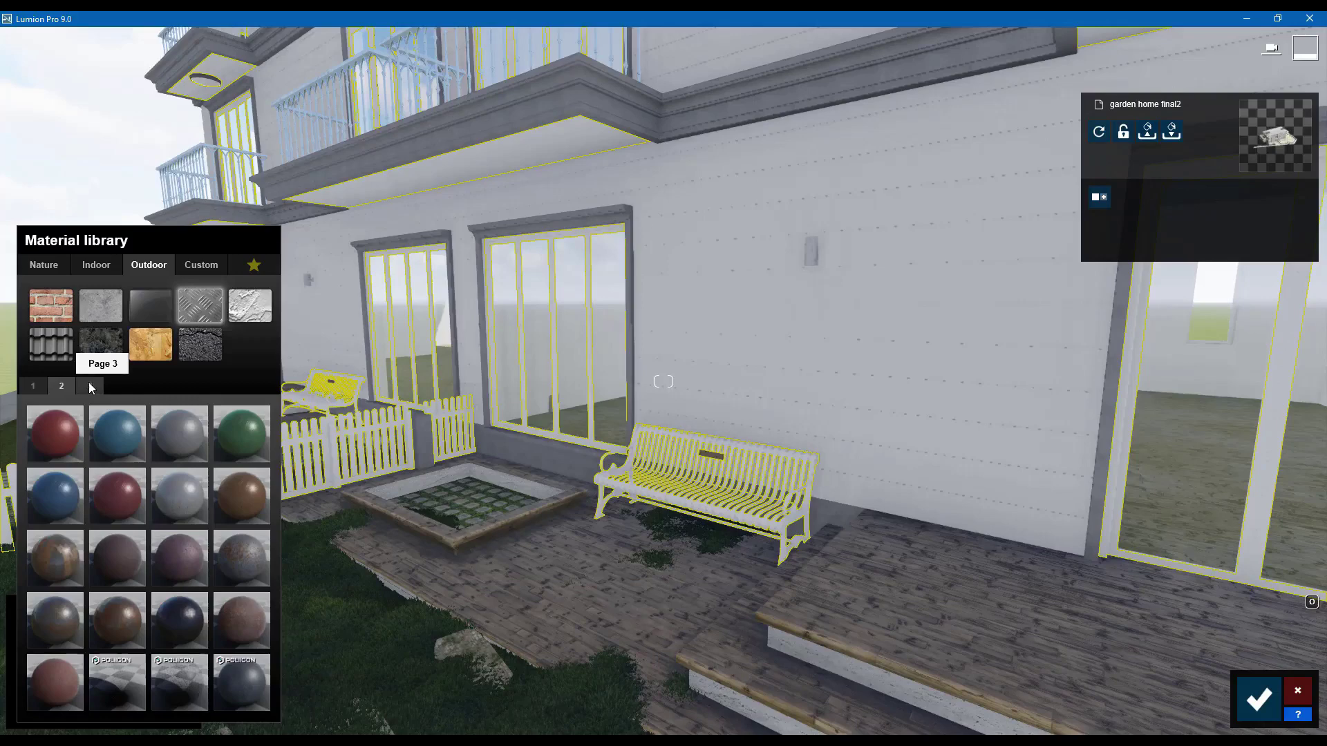
pyautogui.click(180, 434)
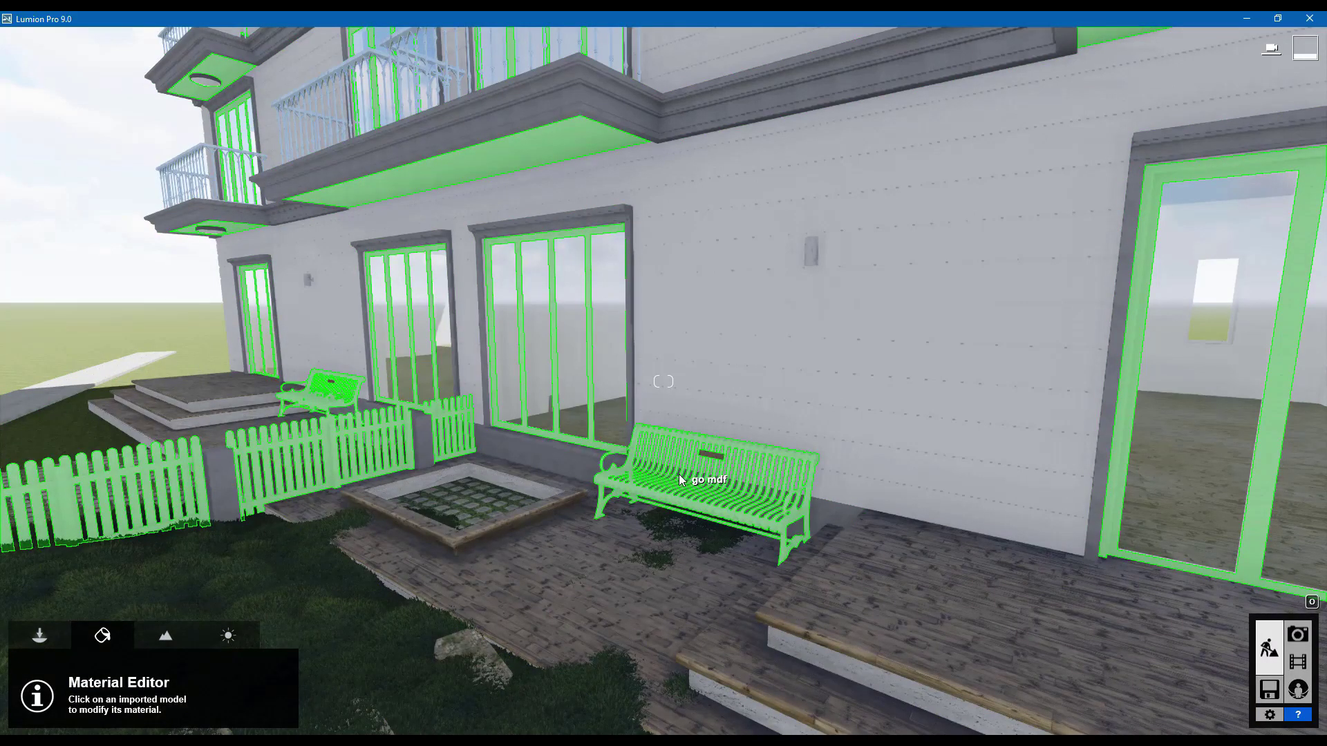
# Step: Apply the custom Color material to the white bench, fence and window frames and save the change
pyautogui.click(661, 475)
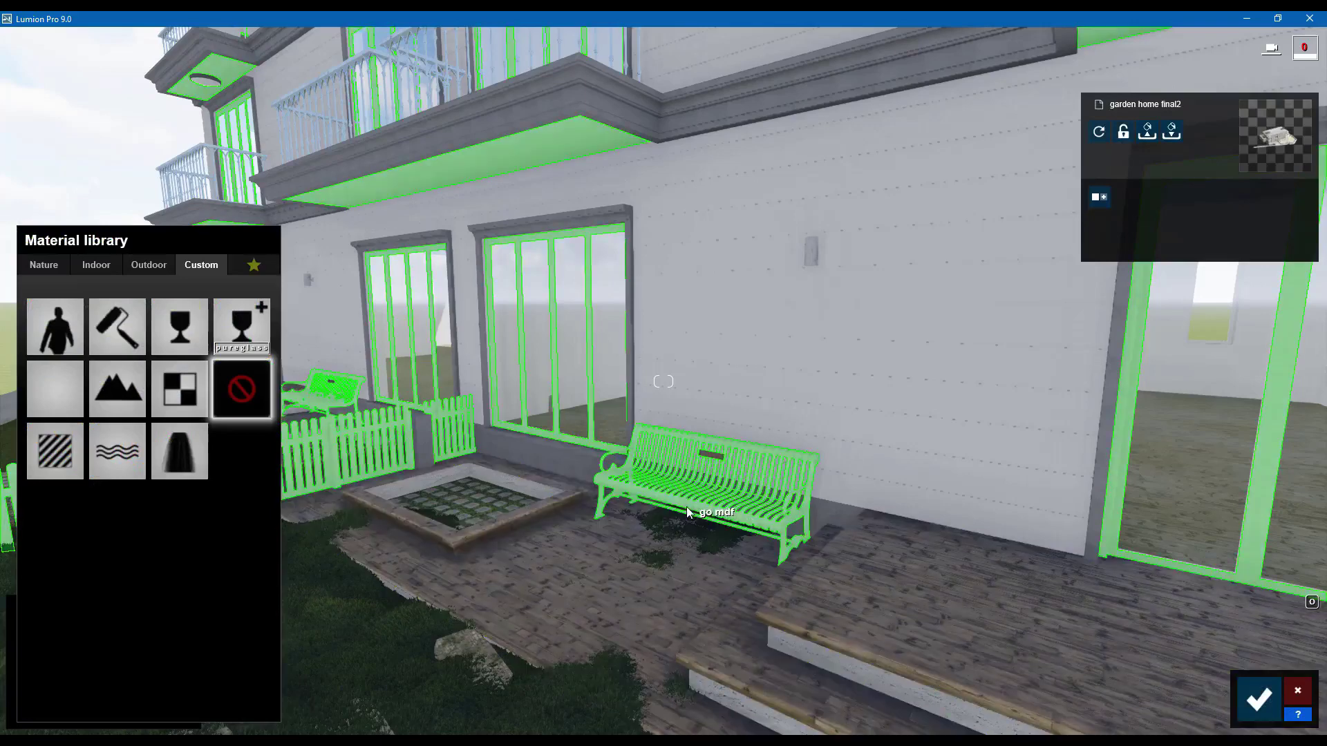
pyautogui.click(118, 335)
pyautogui.click(1258, 700)
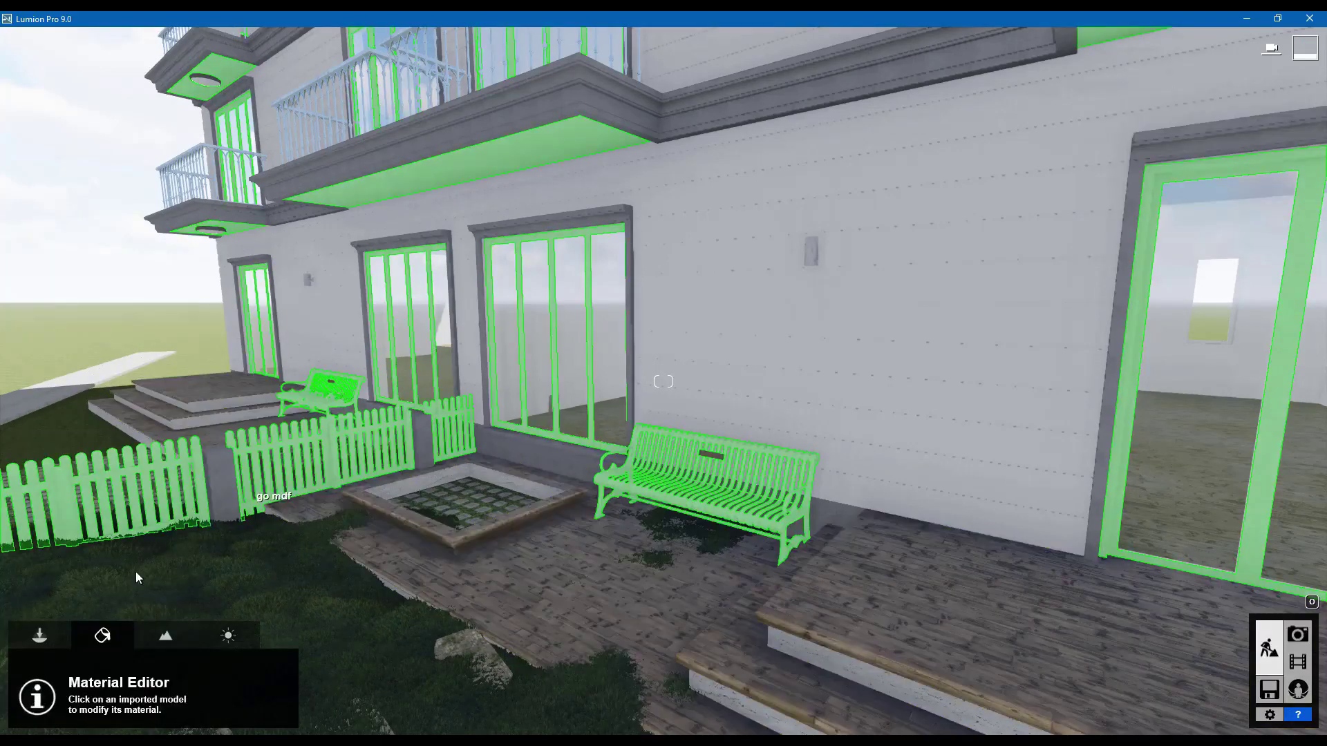
# Step: Assign the Standard material to the bench, fence and window frames, reduce its gloss and reflectivity slightly, and save the changes
pyautogui.click(343, 471)
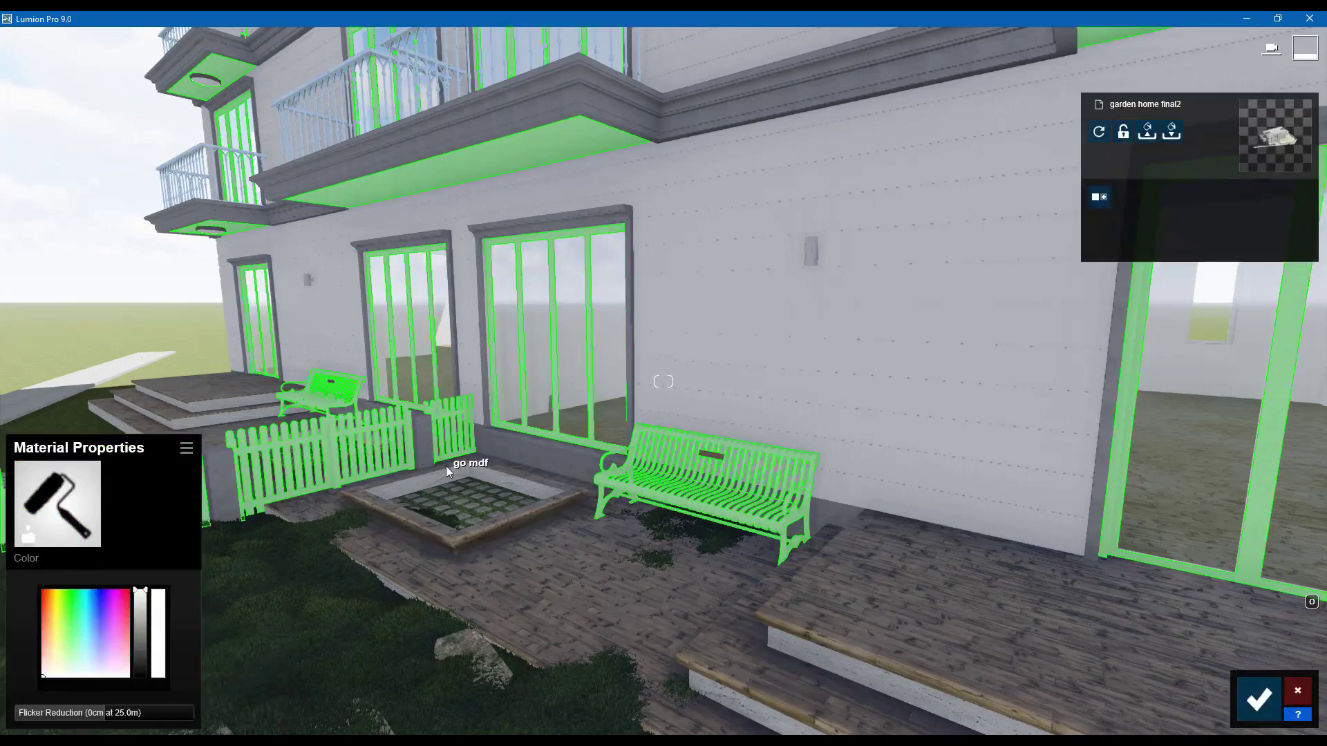
pyautogui.click(64, 509)
pyautogui.click(55, 452)
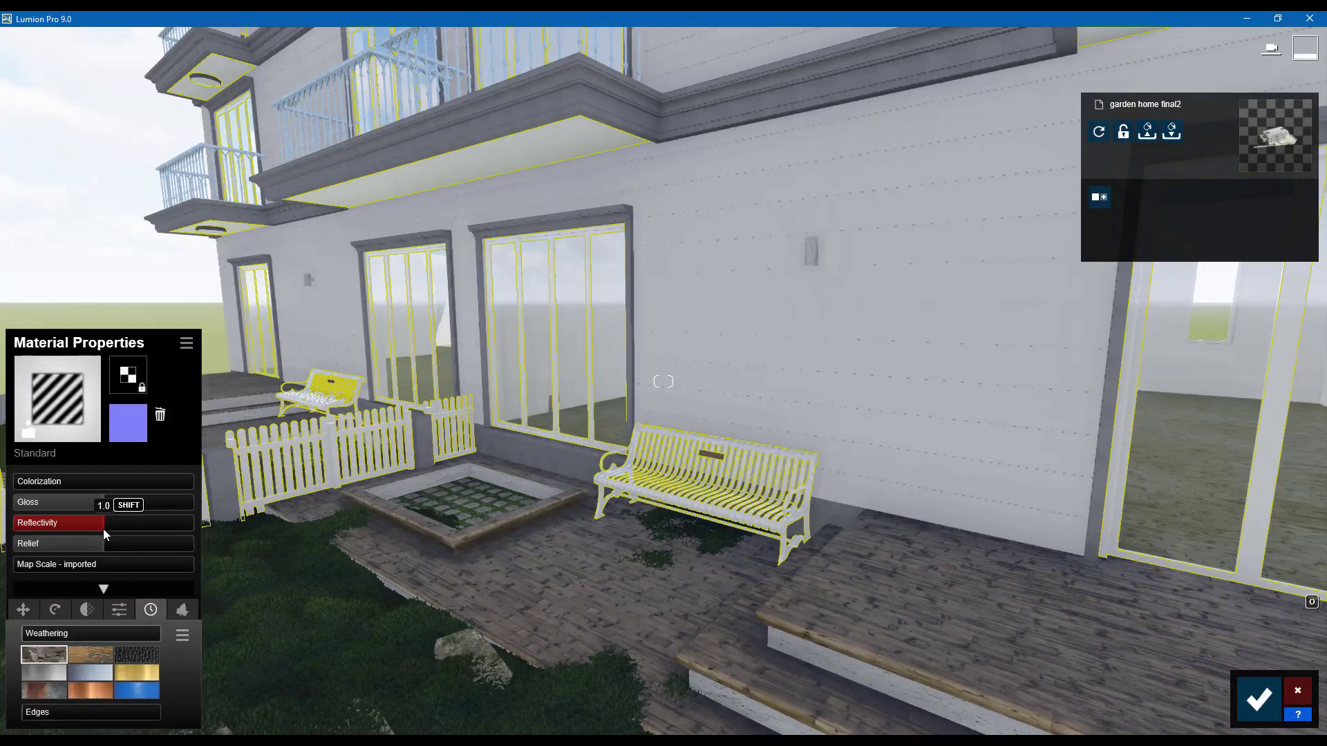
pyautogui.moveTo(104, 530); pyautogui.dragTo(86, 500)
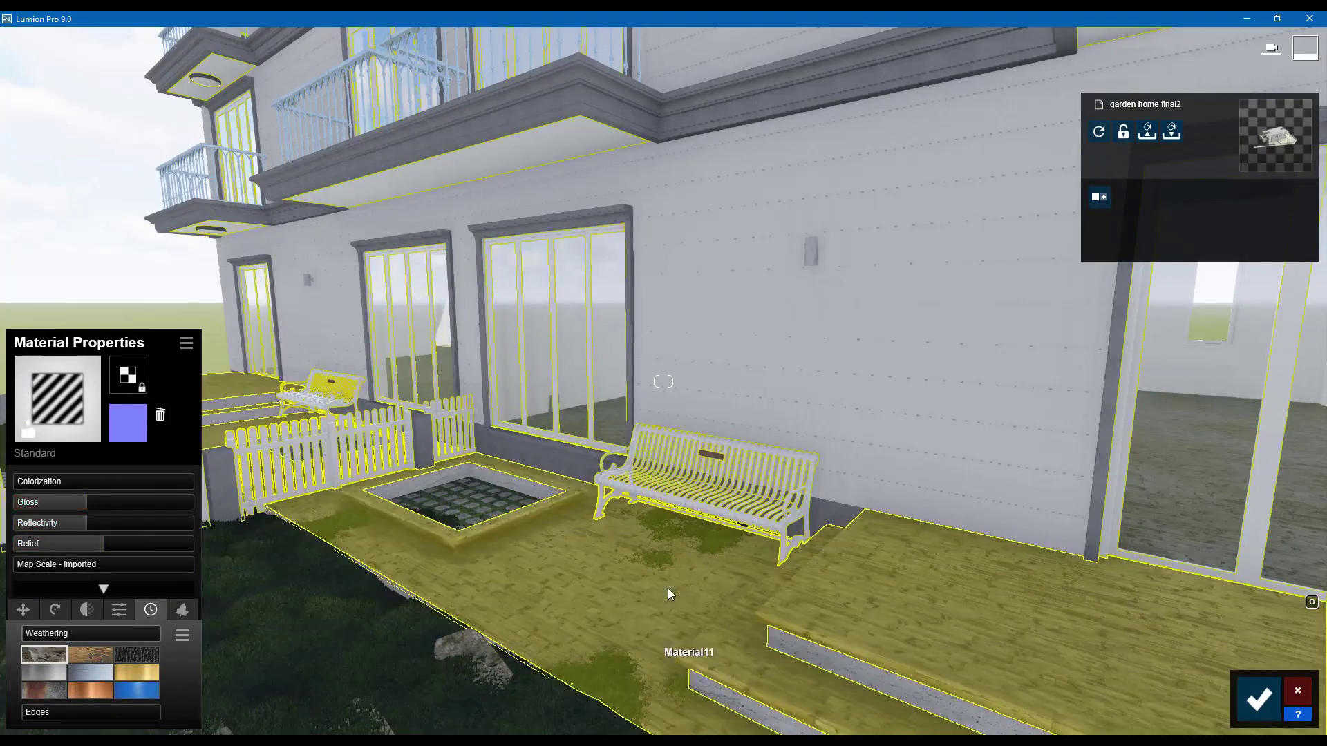
pyautogui.scroll(-10, 667, 588)
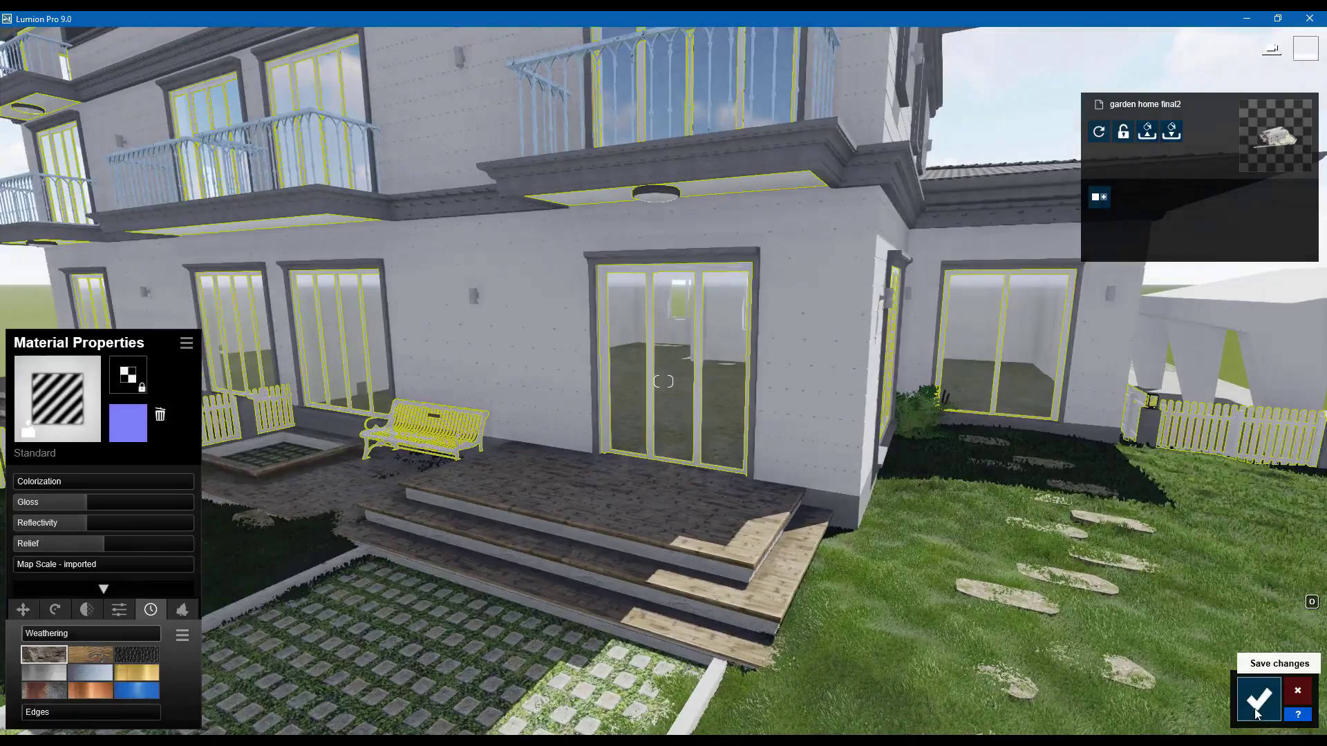
pyautogui.click(1258, 700)
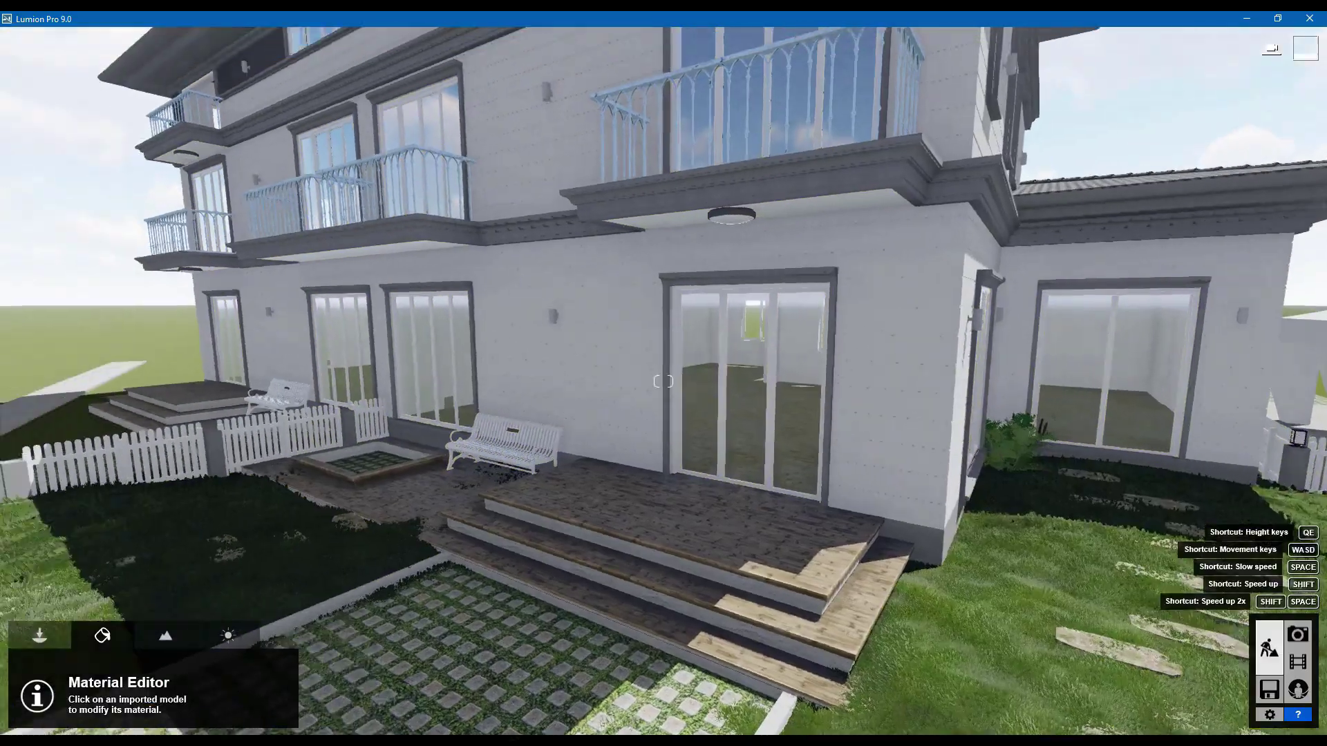
# Step: View the whole house from the garden corner and save the scene as home garden in the 3d folder
pyautogui.press('s')
pyautogui.moveTo(872, 594); pyautogui.dragTo(878, 507, button='right')
pyautogui.press('w')
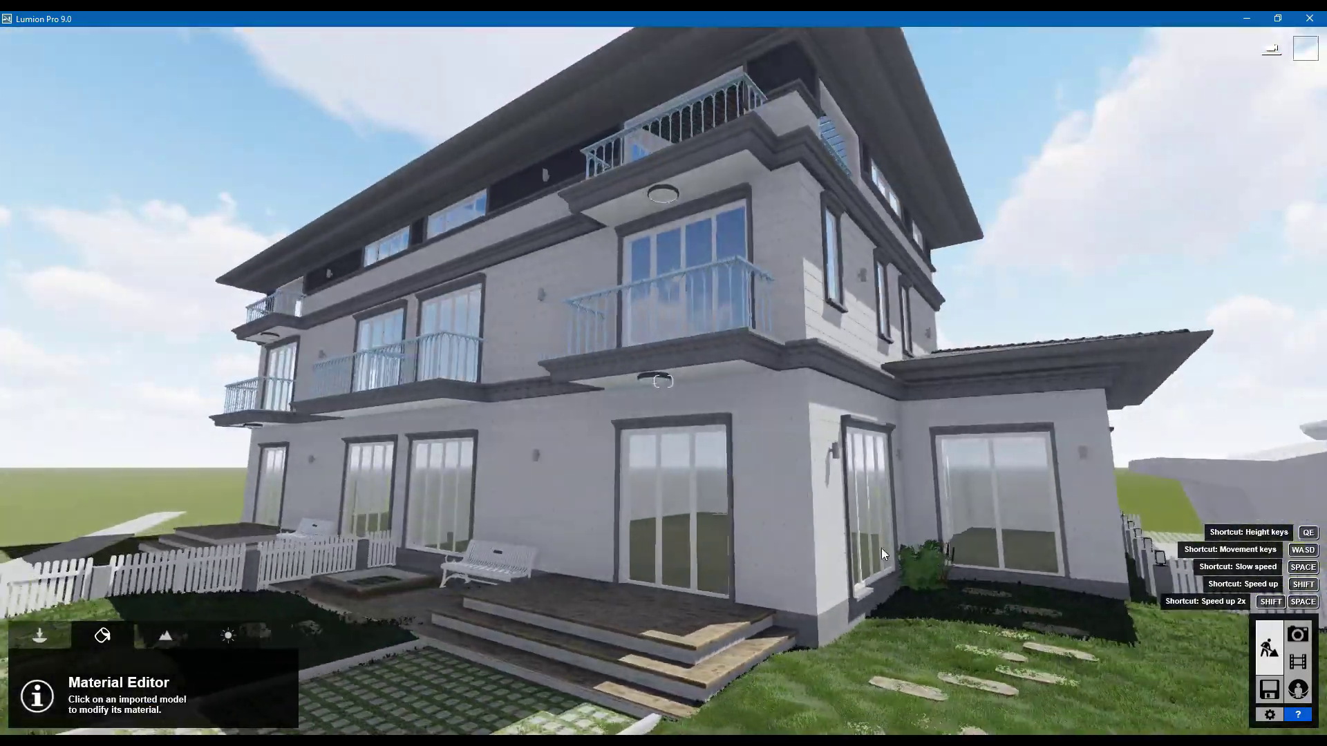
pyautogui.press('s')
pyautogui.moveTo(895, 557); pyautogui.dragTo(943, 577, button='right')
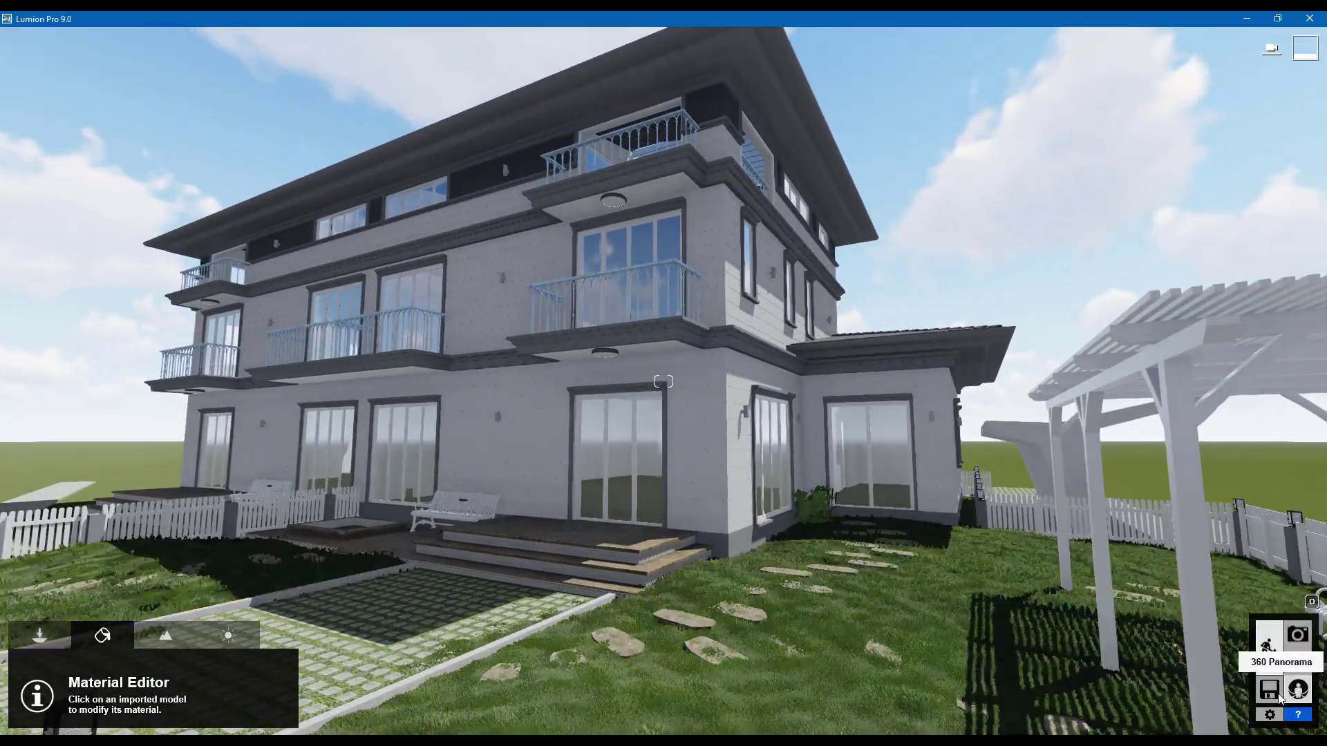
pyautogui.click(1278, 698)
pyautogui.click(501, 257)
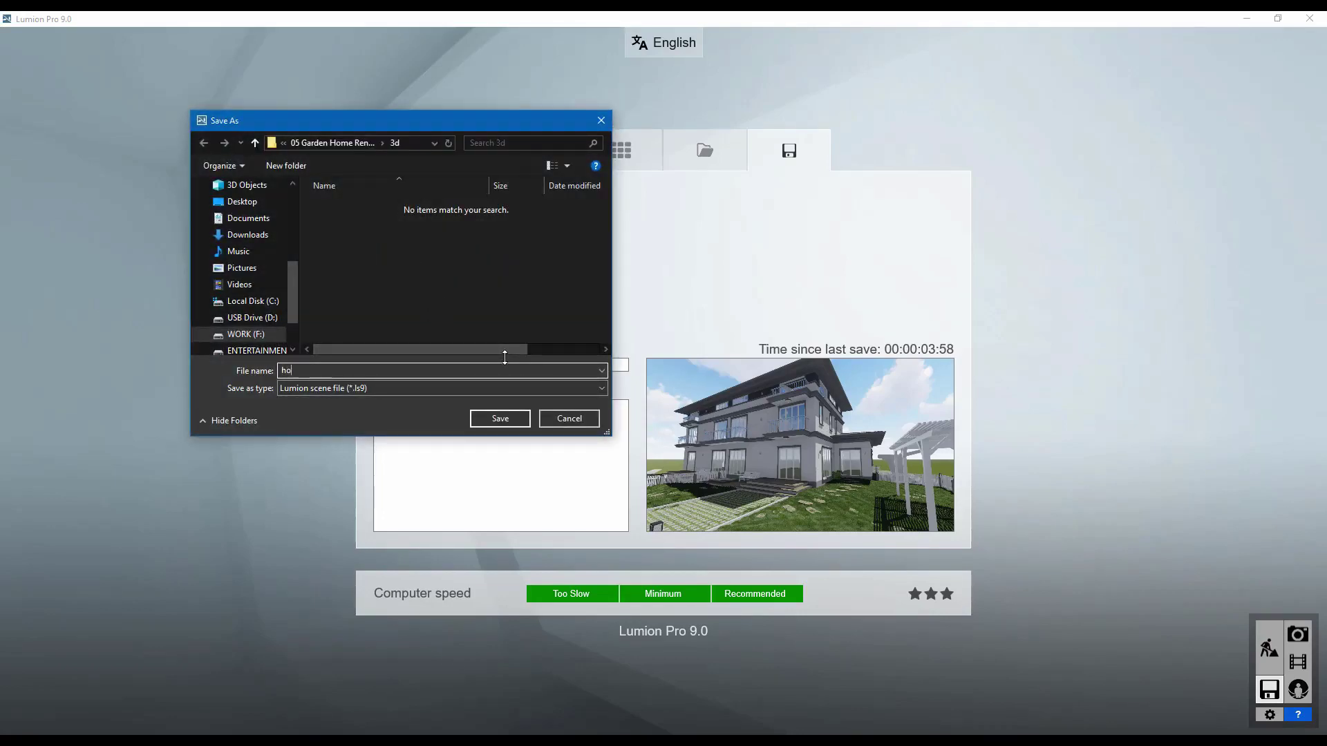
pyautogui.press('Return')
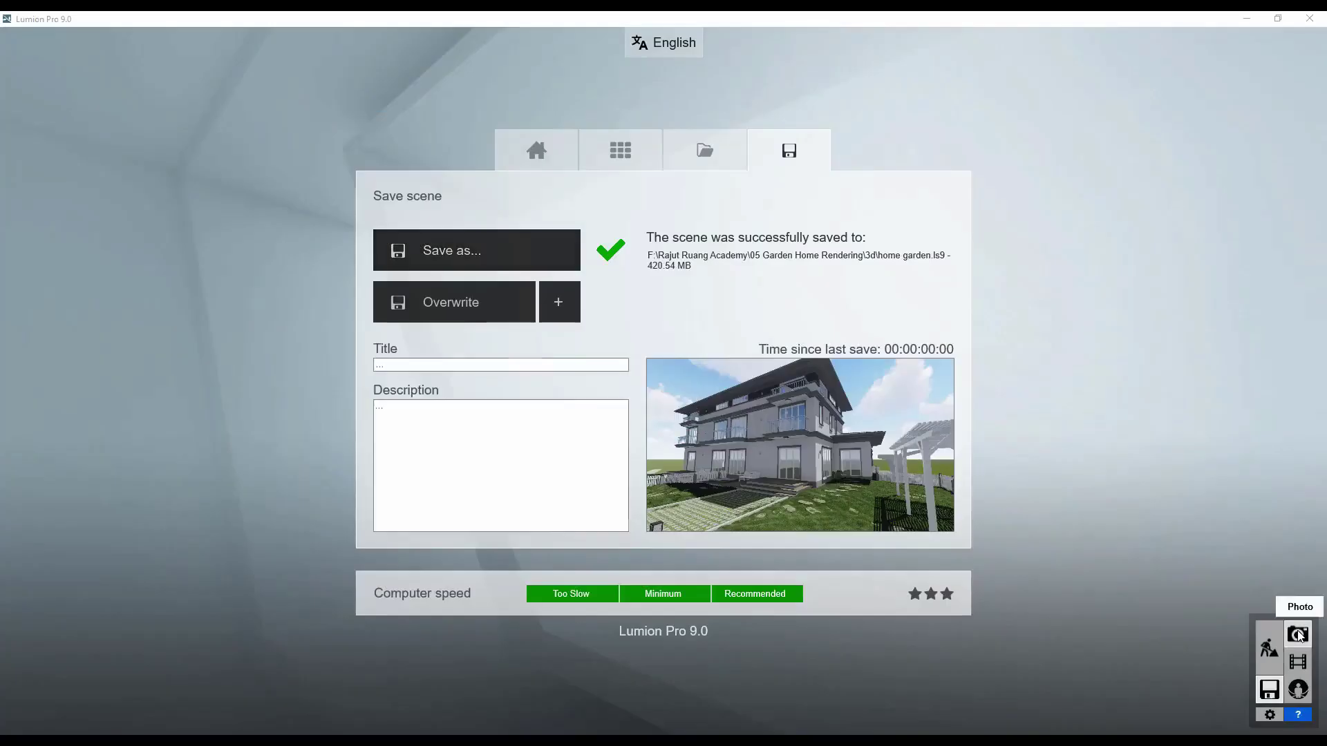
# Step: Enter Photo mode, store a corner view of the house in photo slot 1 and compare it with the reference render
pyautogui.click(1298, 634)
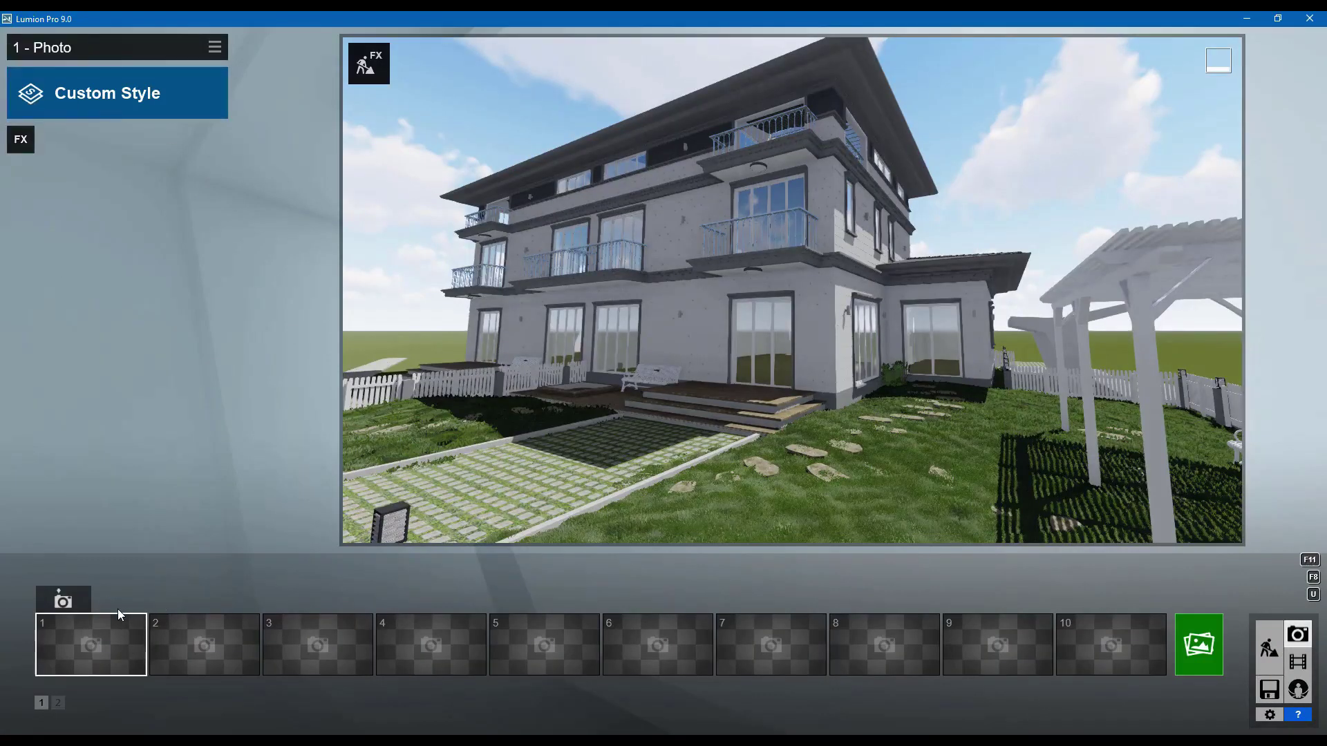
pyautogui.click(64, 601)
pyautogui.moveTo(718, 331); pyautogui.dragTo(663, 298, button='right')
pyautogui.hotkey('alt', 'Tab')
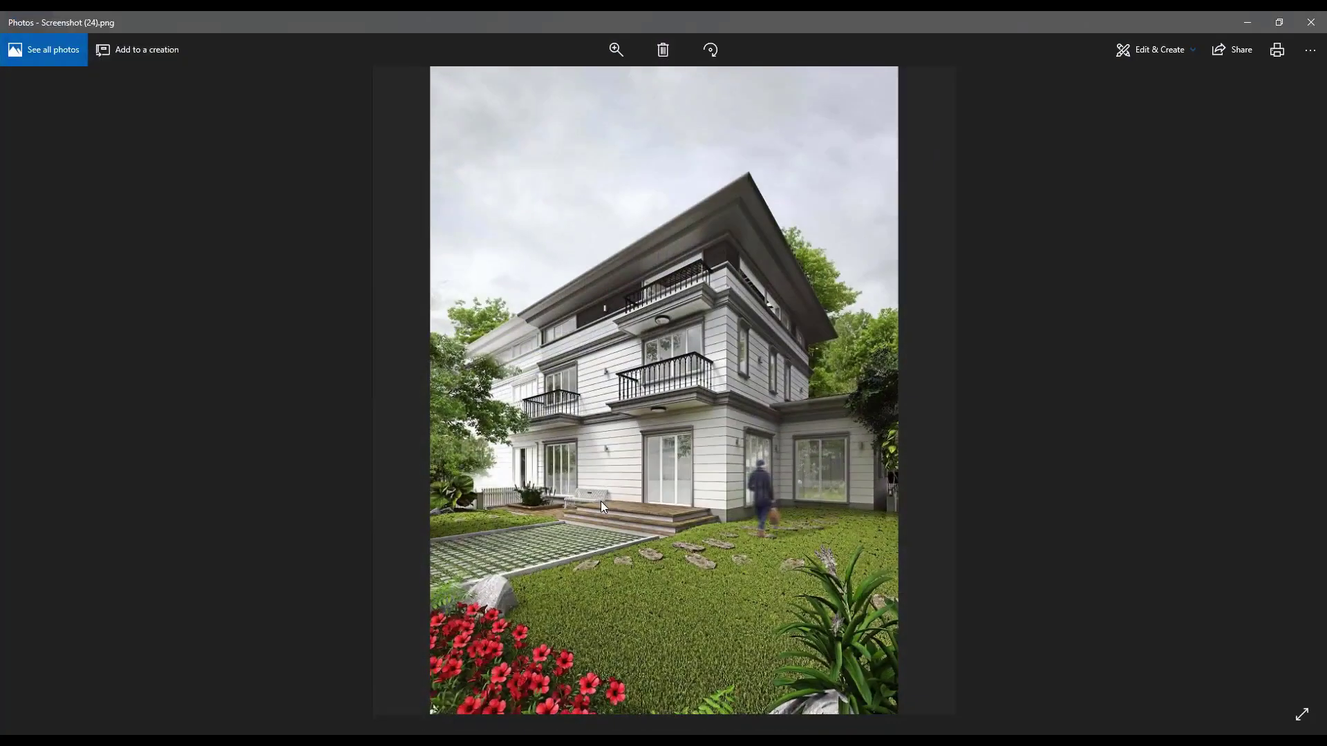
pyautogui.hotkey('alt', 'Tab')
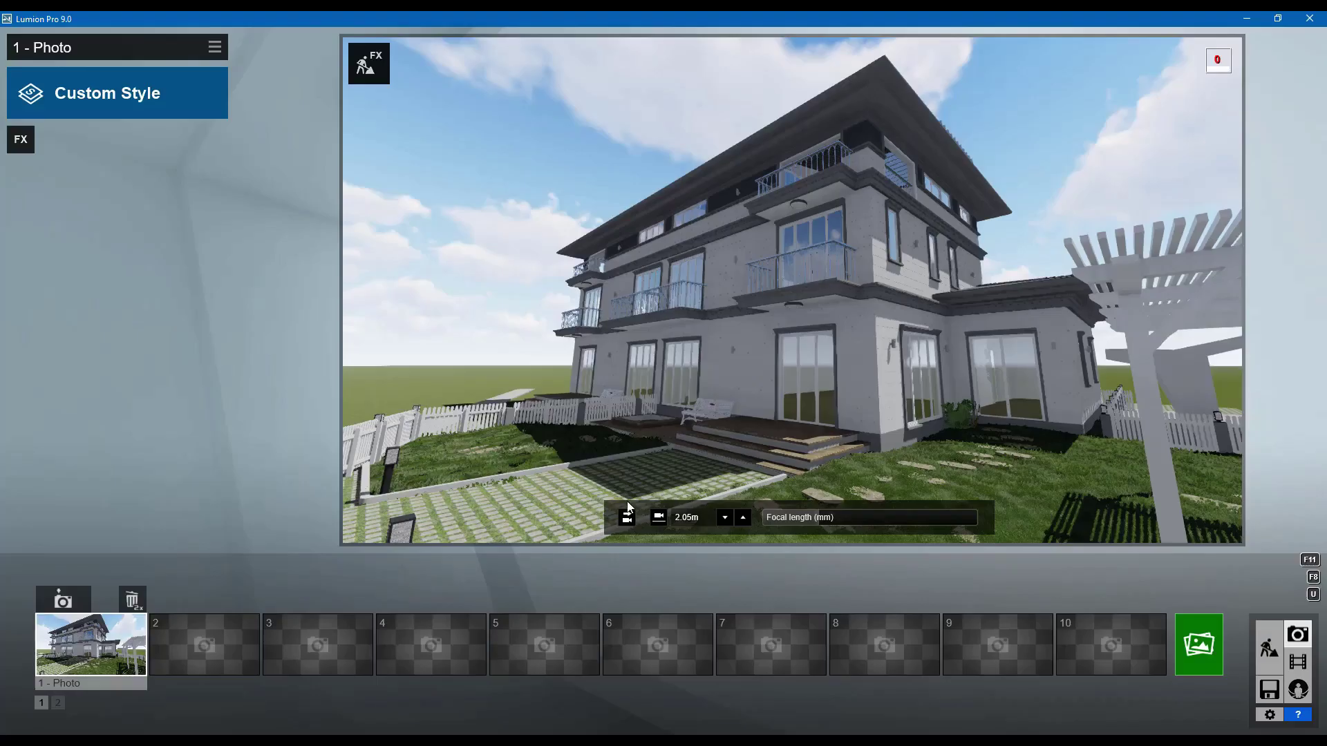
# Step: Apply the Realistic style to the photo of the house
pyautogui.click(25, 145)
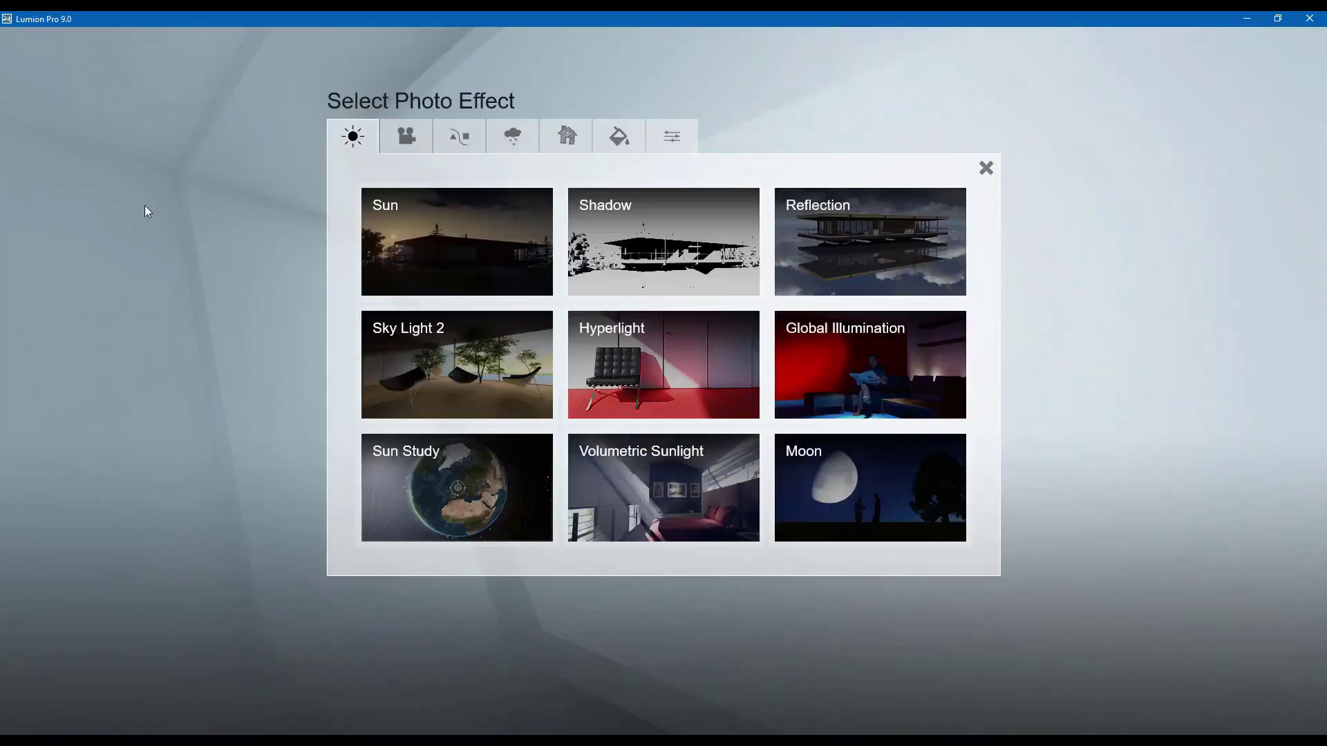
pyautogui.click(986, 166)
pyautogui.click(91, 107)
pyautogui.click(621, 302)
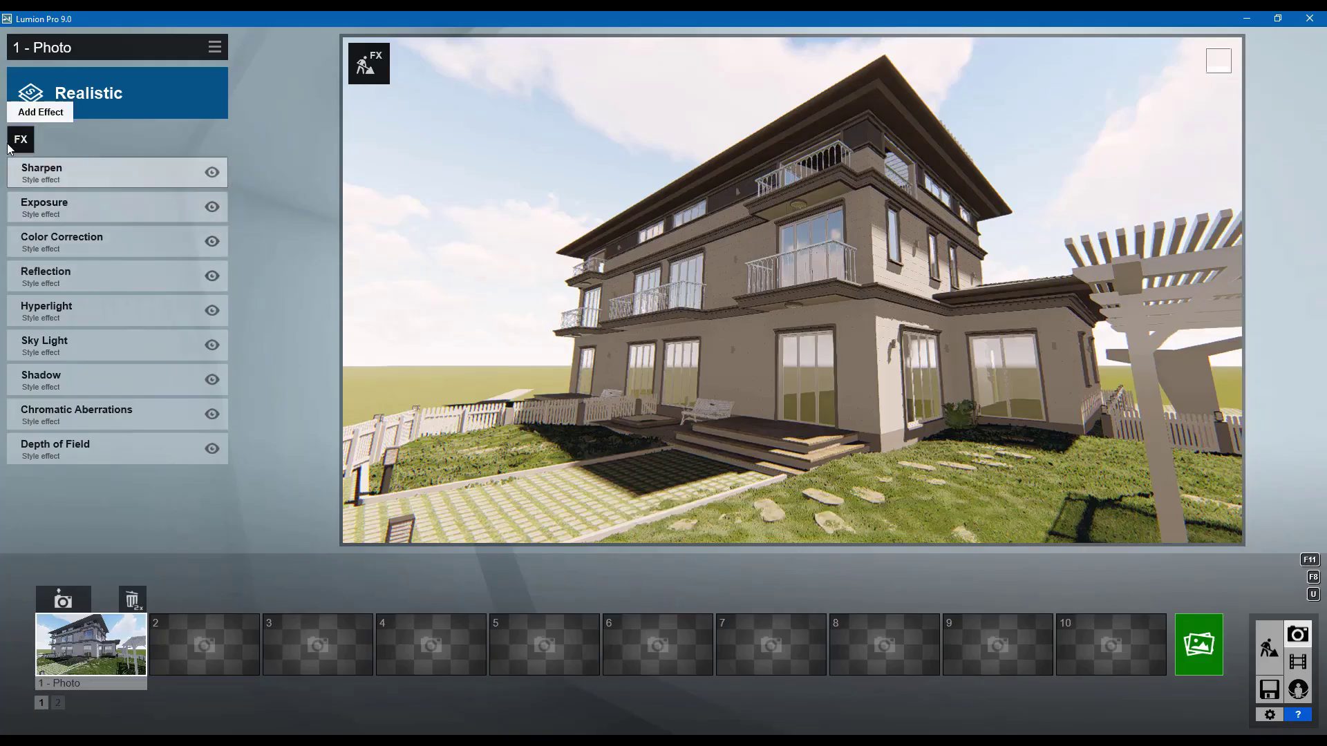
# Step: Add the Real Skies effect to photo 1 and choose the first Overcast sky
pyautogui.click(25, 143)
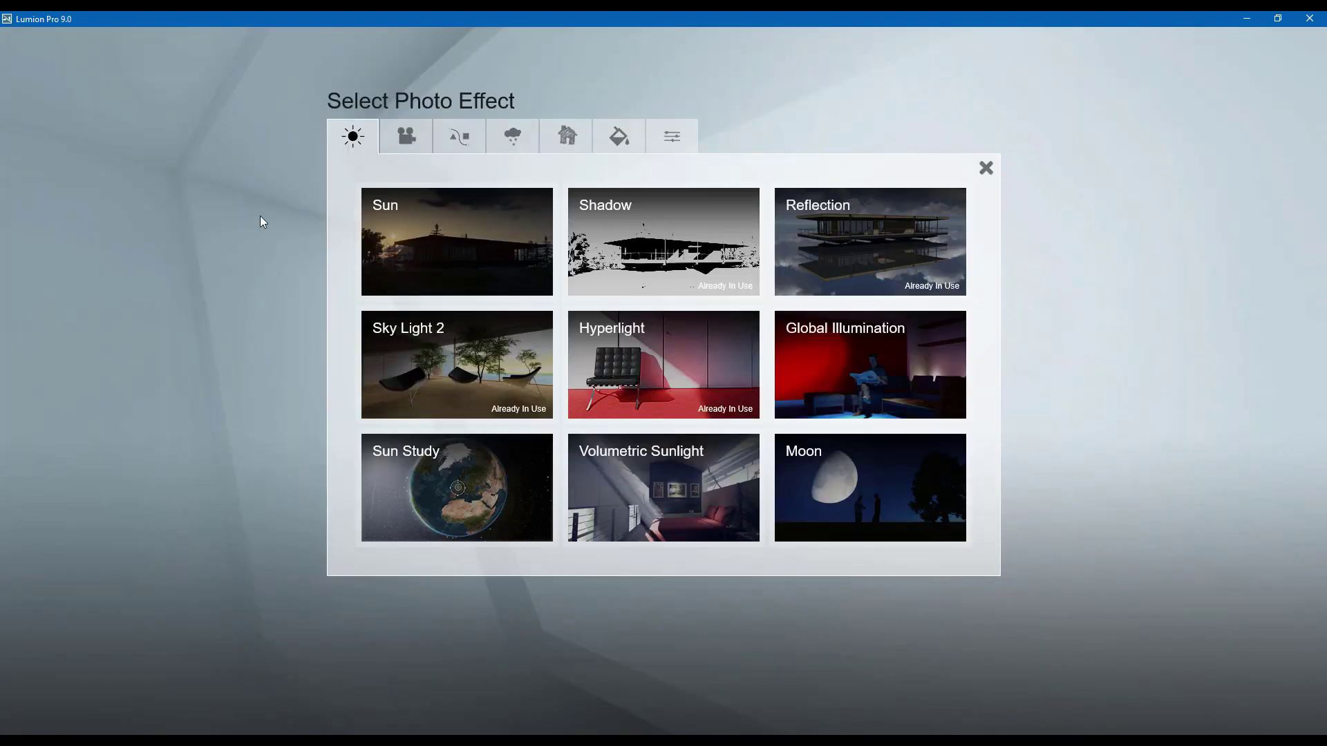
pyautogui.click(503, 142)
pyautogui.click(483, 243)
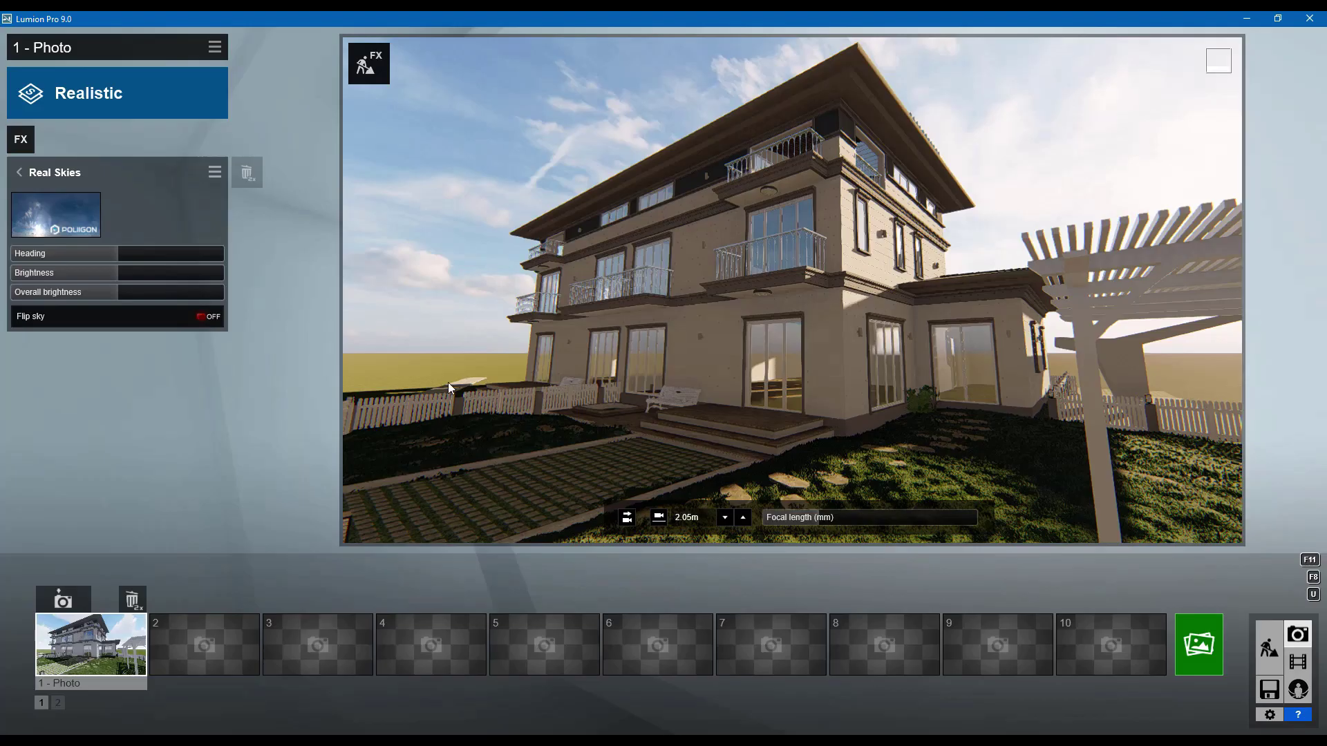
pyautogui.click(72, 217)
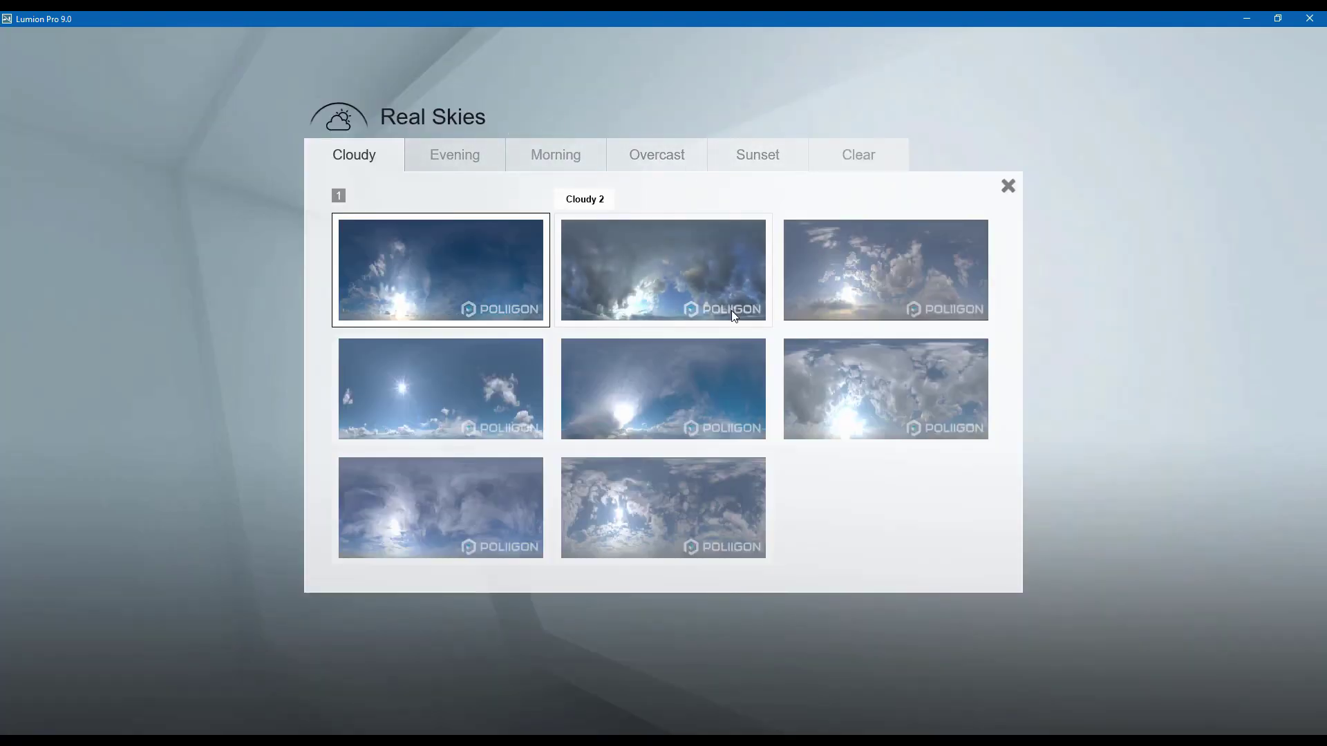
pyautogui.click(553, 156)
pyautogui.click(621, 159)
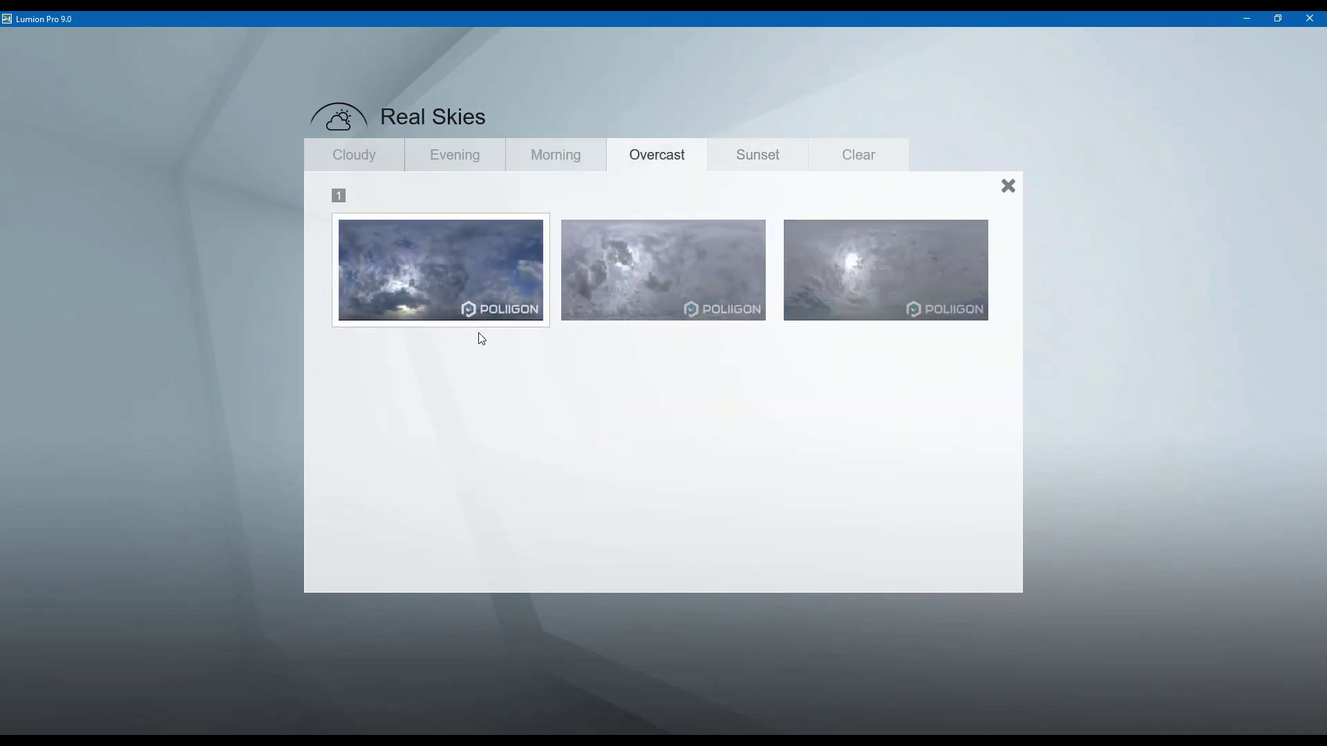
pyautogui.click(480, 311)
# Step: Shift the camera slightly around the house corner and store the view in photo slot 1
pyautogui.press('d')
pyautogui.moveTo(551, 224); pyautogui.dragTo(545, 240, button='right')
pyautogui.click(62, 599)
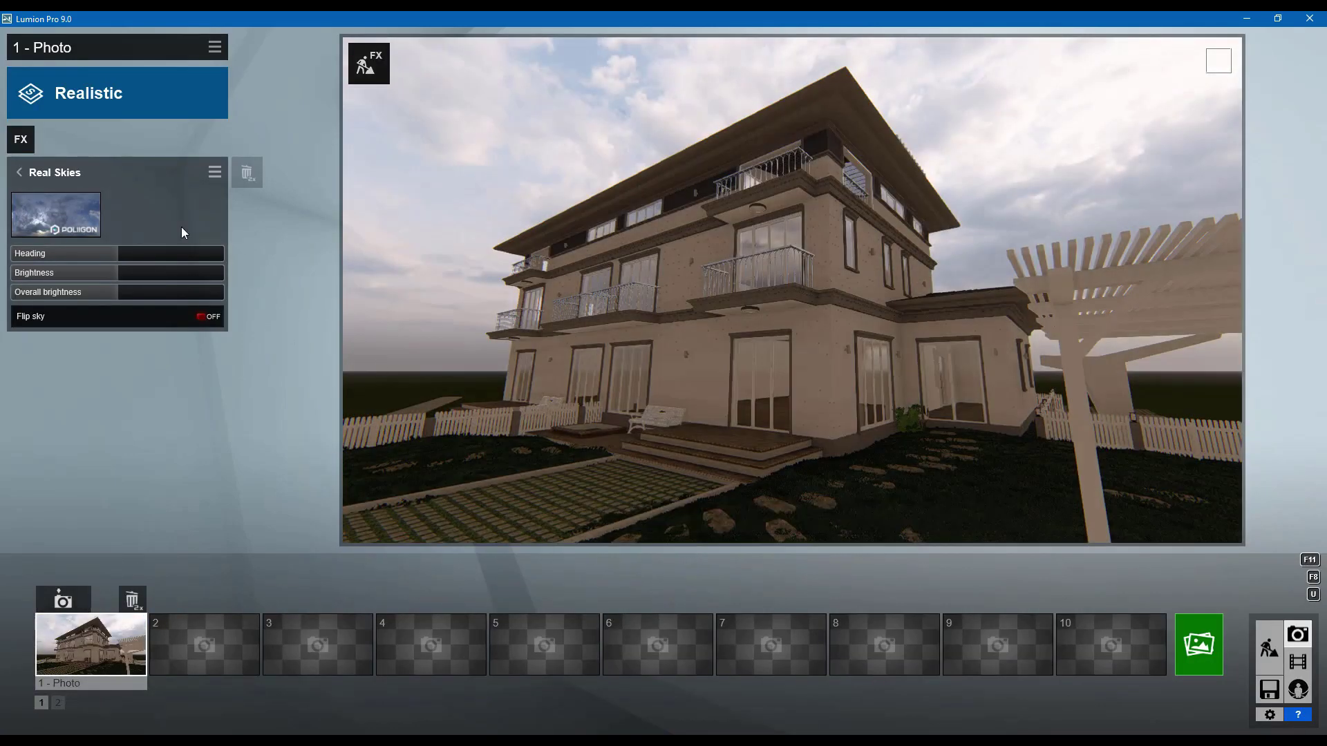
pyautogui.click(21, 140)
pyautogui.click(584, 142)
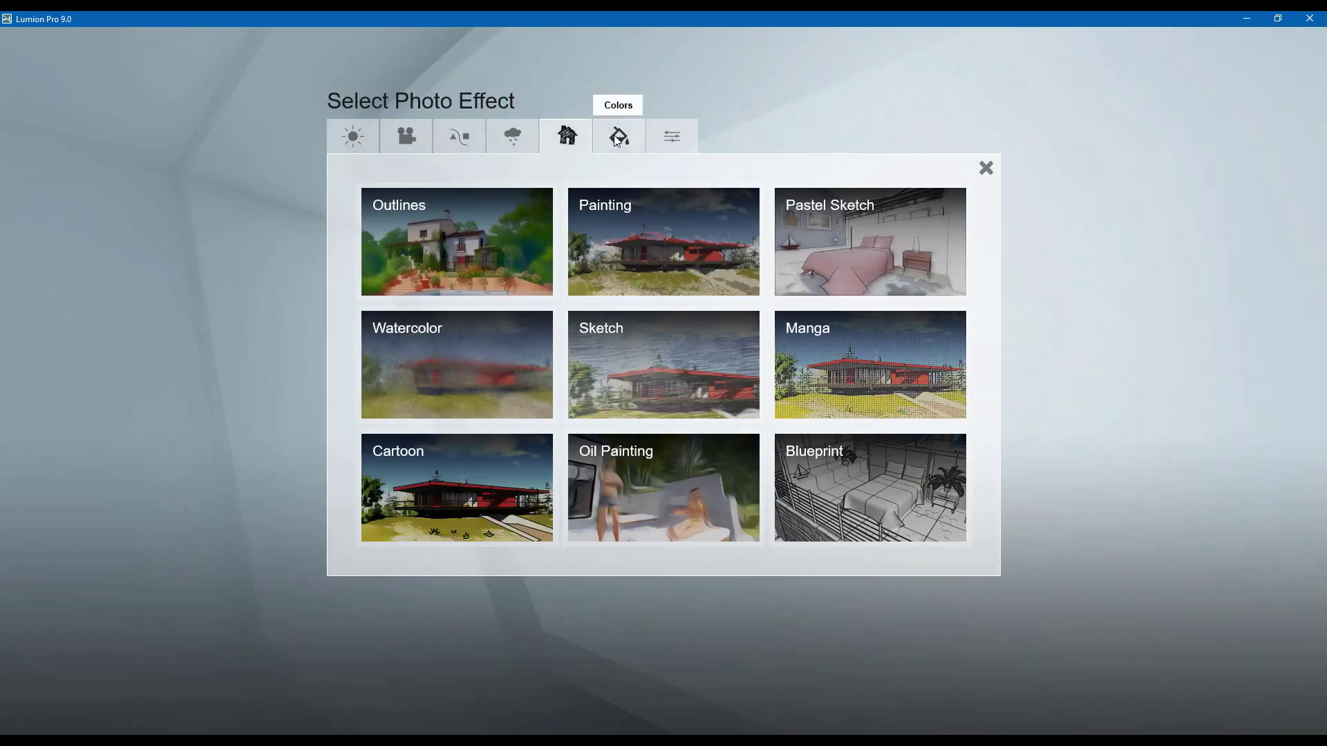
pyautogui.click(359, 138)
pyautogui.click(405, 136)
pyautogui.click(459, 137)
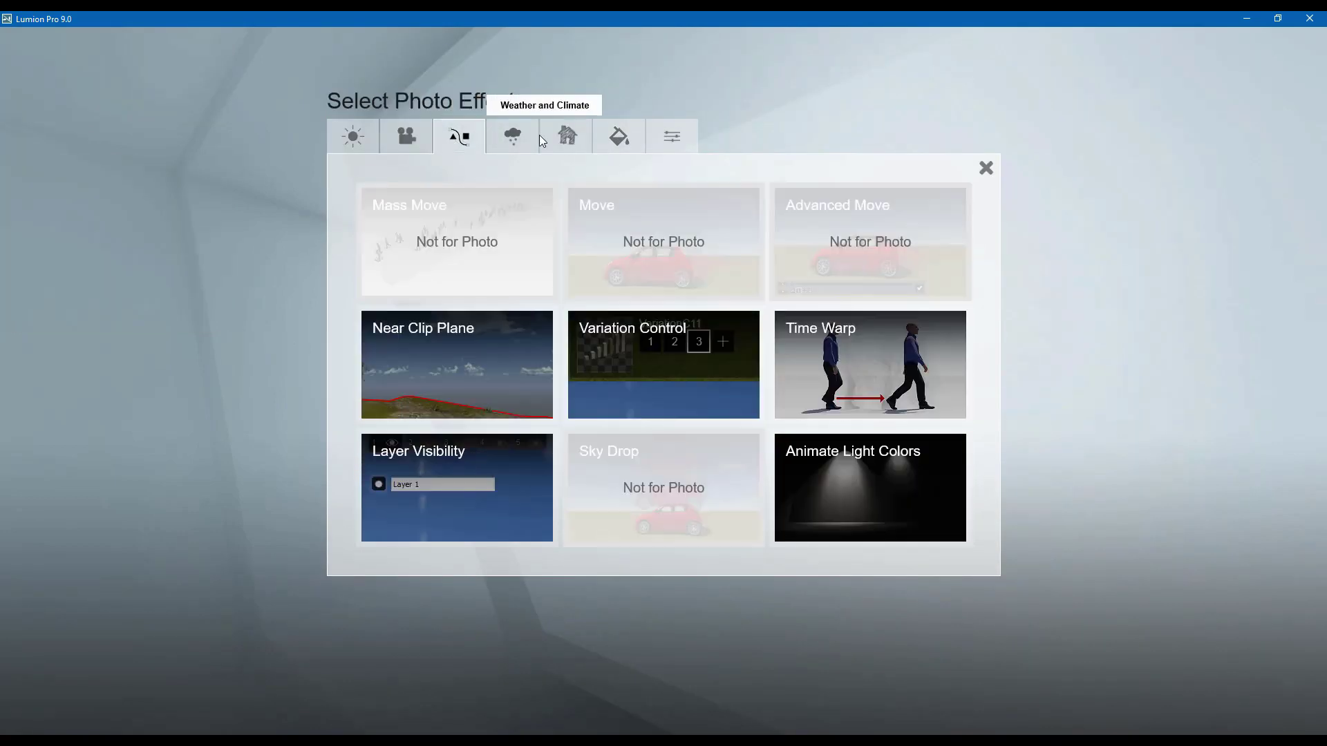
pyautogui.click(543, 139)
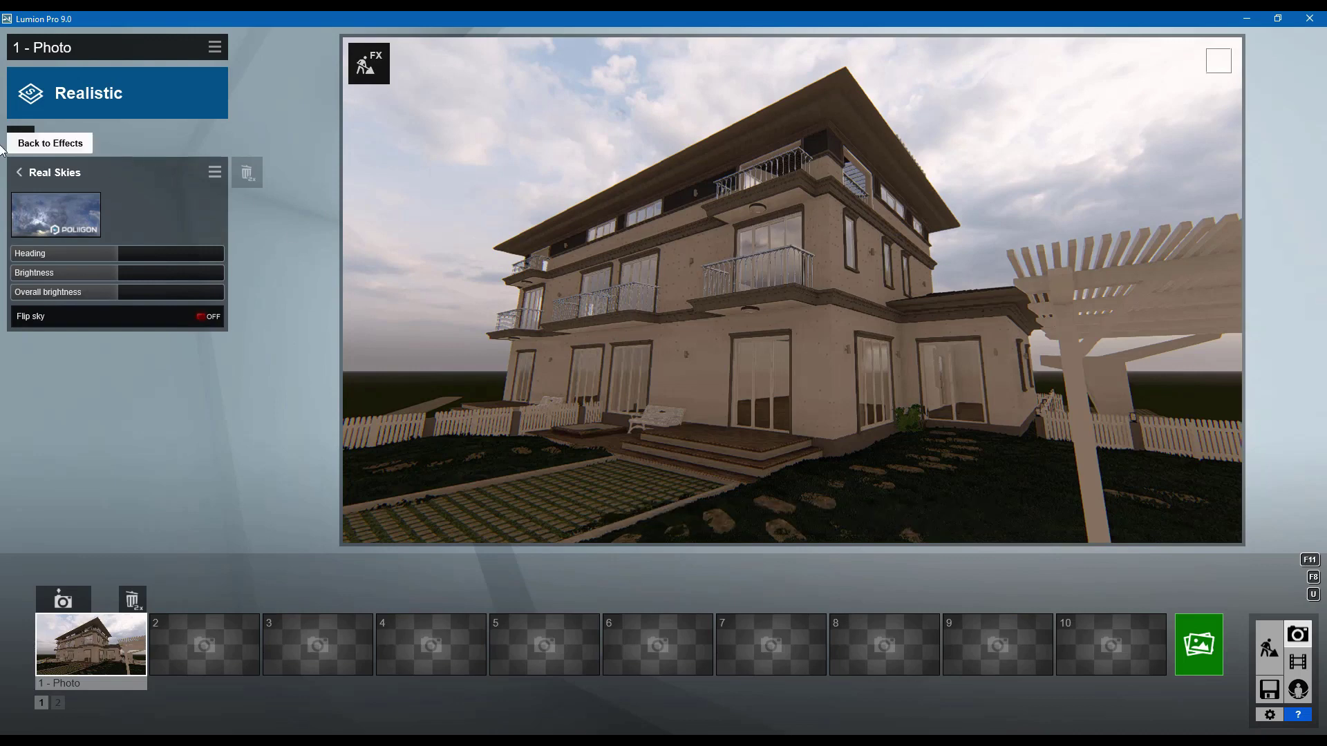
# Step: Add the Handheld Camera effect to photo 1 and raise its Tilt to the maximum to turn the view to portrait
pyautogui.click(21, 140)
pyautogui.click(404, 136)
pyautogui.click(449, 239)
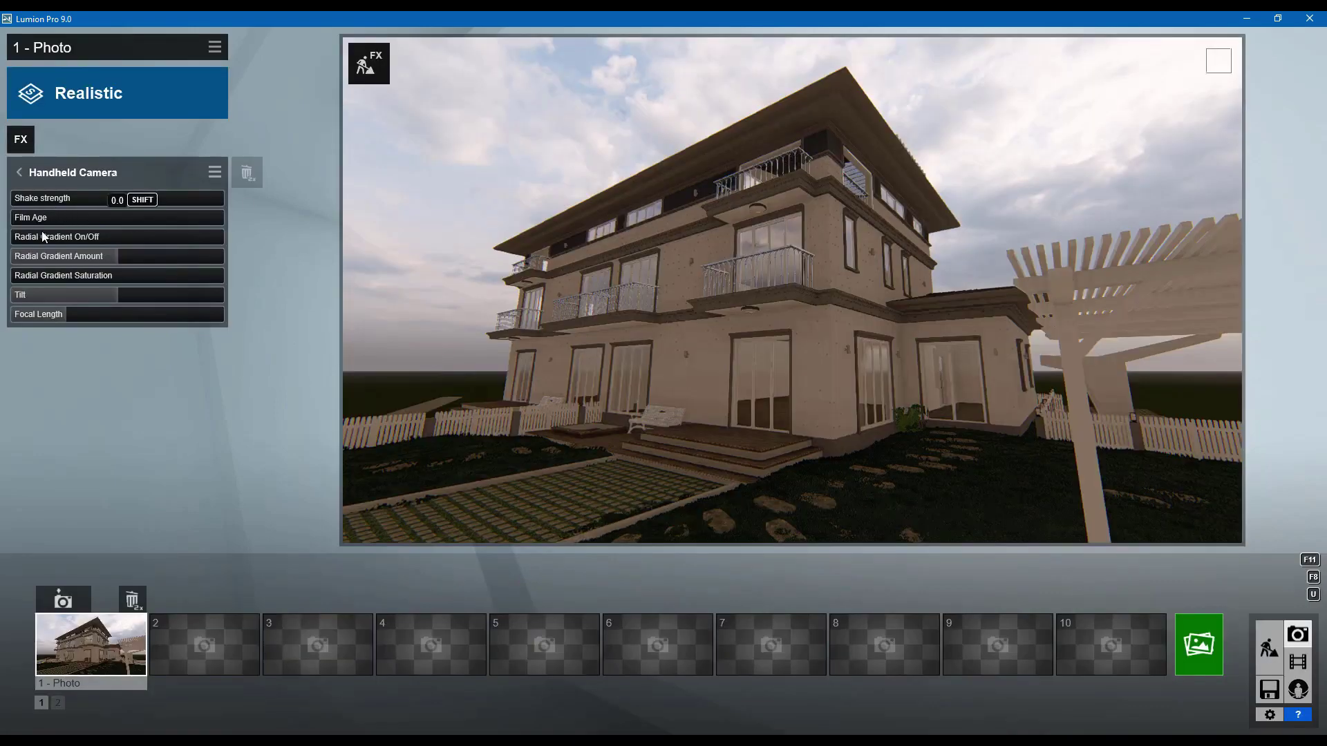
pyautogui.moveTo(120, 296); pyautogui.dragTo(235, 305)
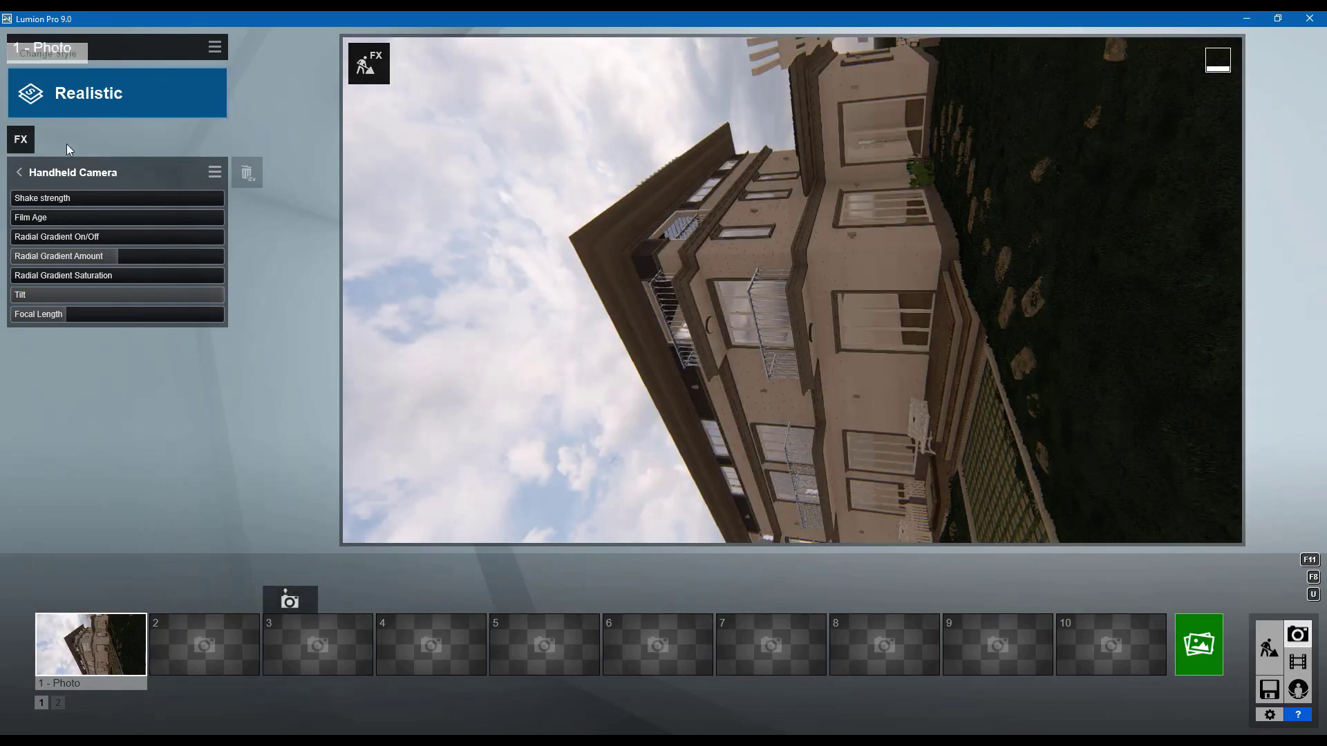
pyautogui.click(70, 149)
pyautogui.click(986, 168)
# Step: Save the effects of photo 1 as a Lumion movie effects file named 1 in the 3d folder
pyautogui.click(215, 47)
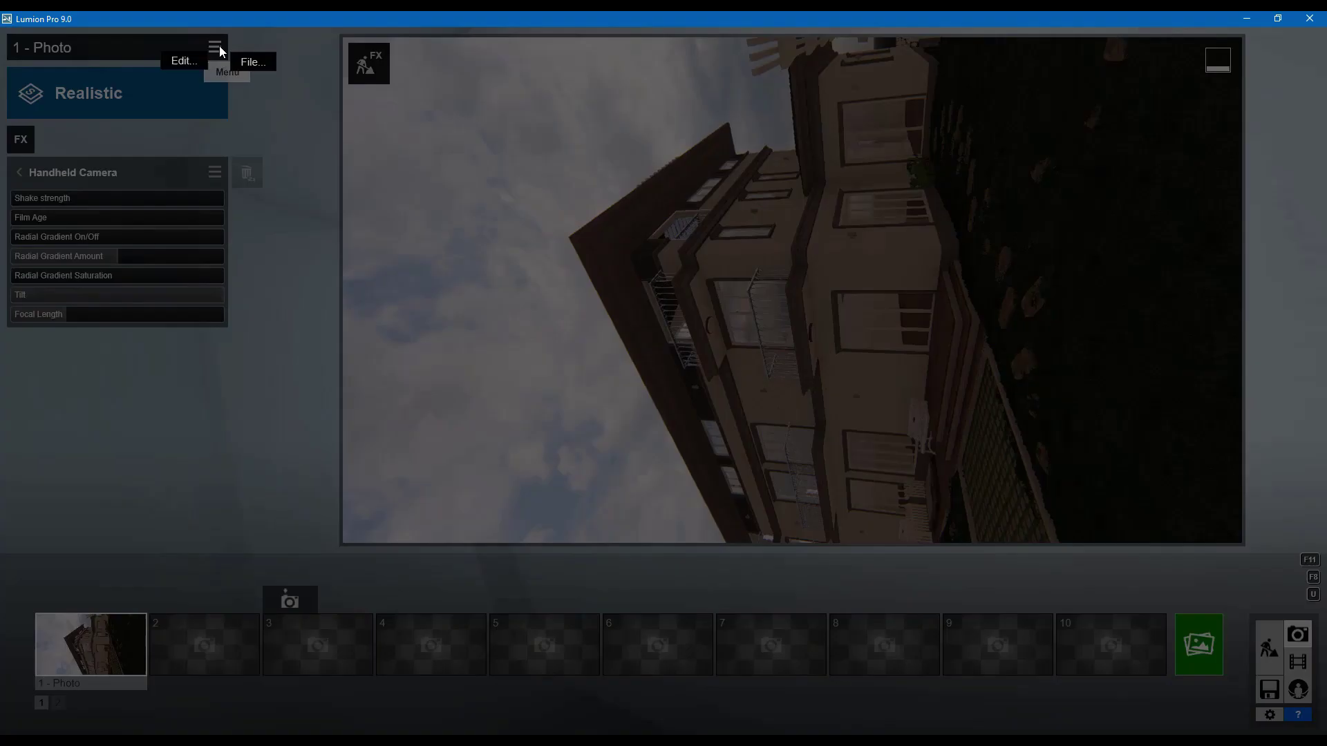
pyautogui.click(188, 83)
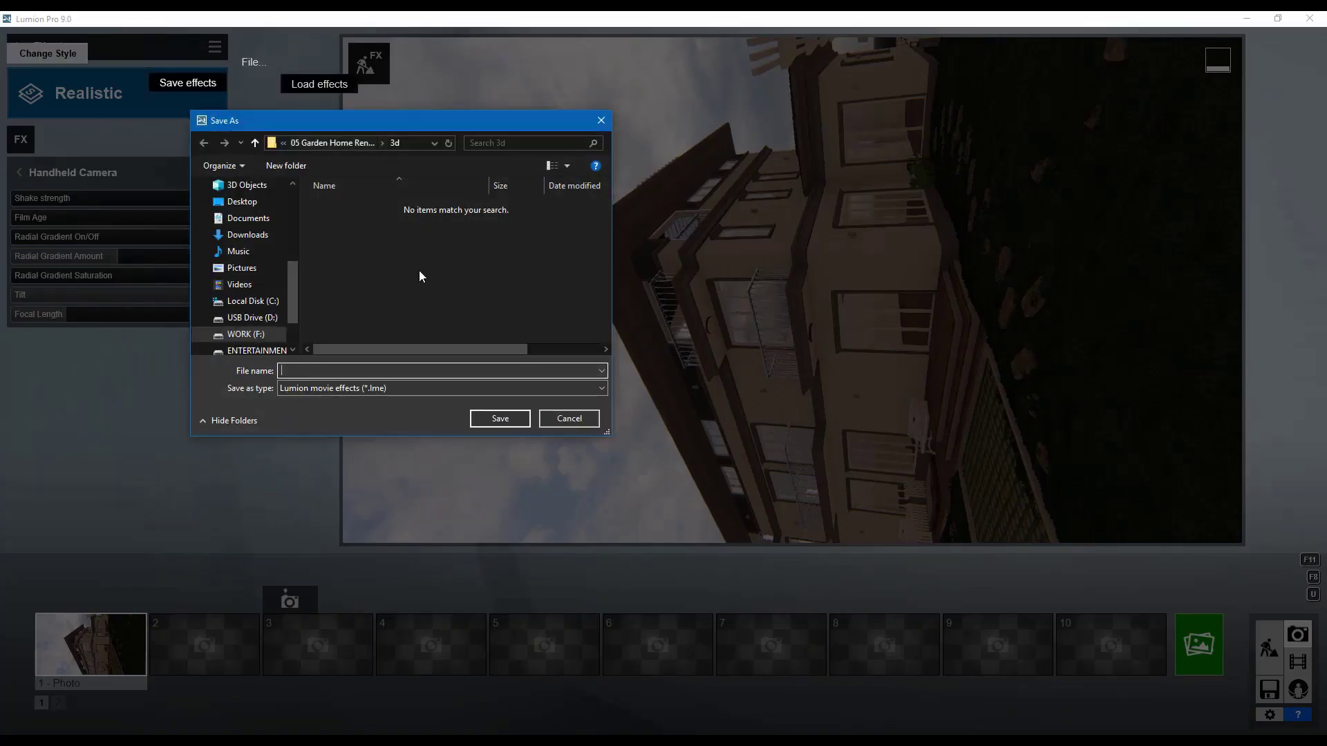
pyautogui.write('1')
pyautogui.click(484, 419)
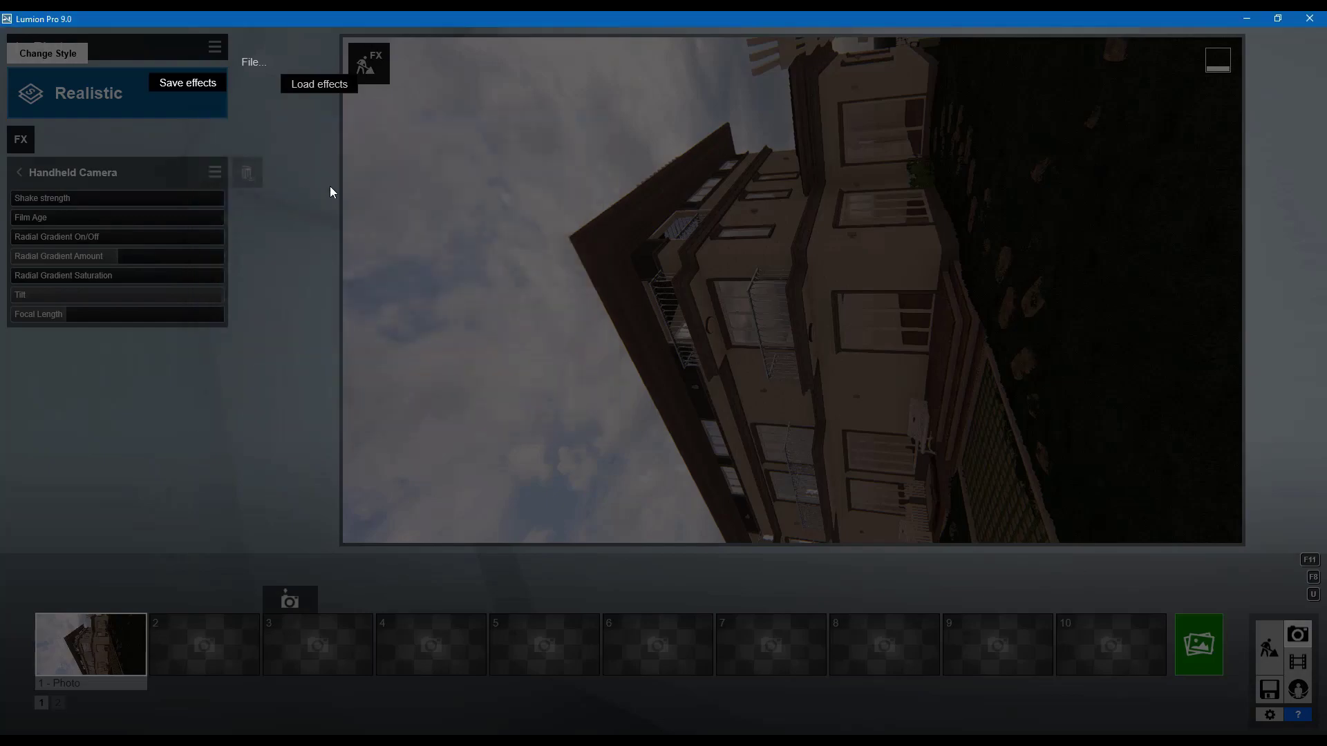
pyautogui.click(329, 185)
# Step: Store the house view in photo slot 2 and load the saved effects there, leaving out the Handheld Camera effect
pyautogui.click(187, 604)
pyautogui.click(211, 56)
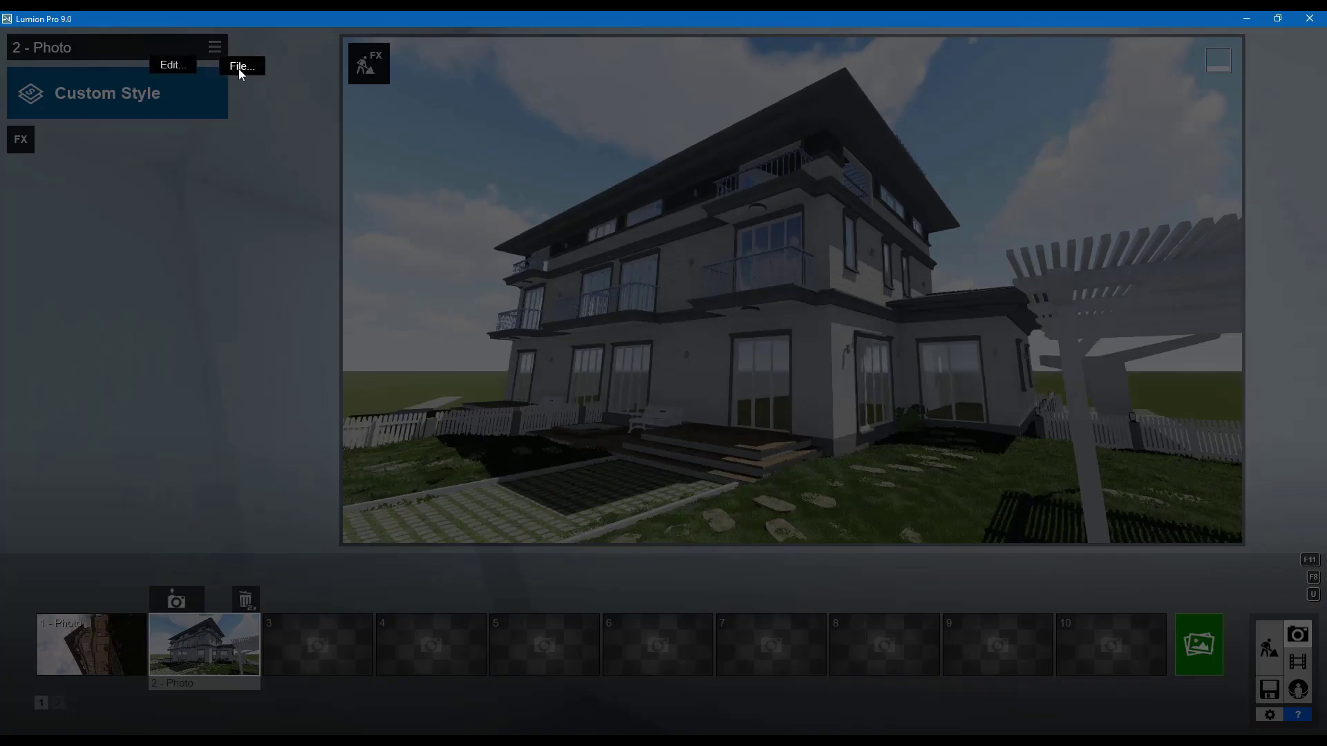
pyautogui.click(239, 67)
pyautogui.click(300, 91)
pyautogui.click(499, 418)
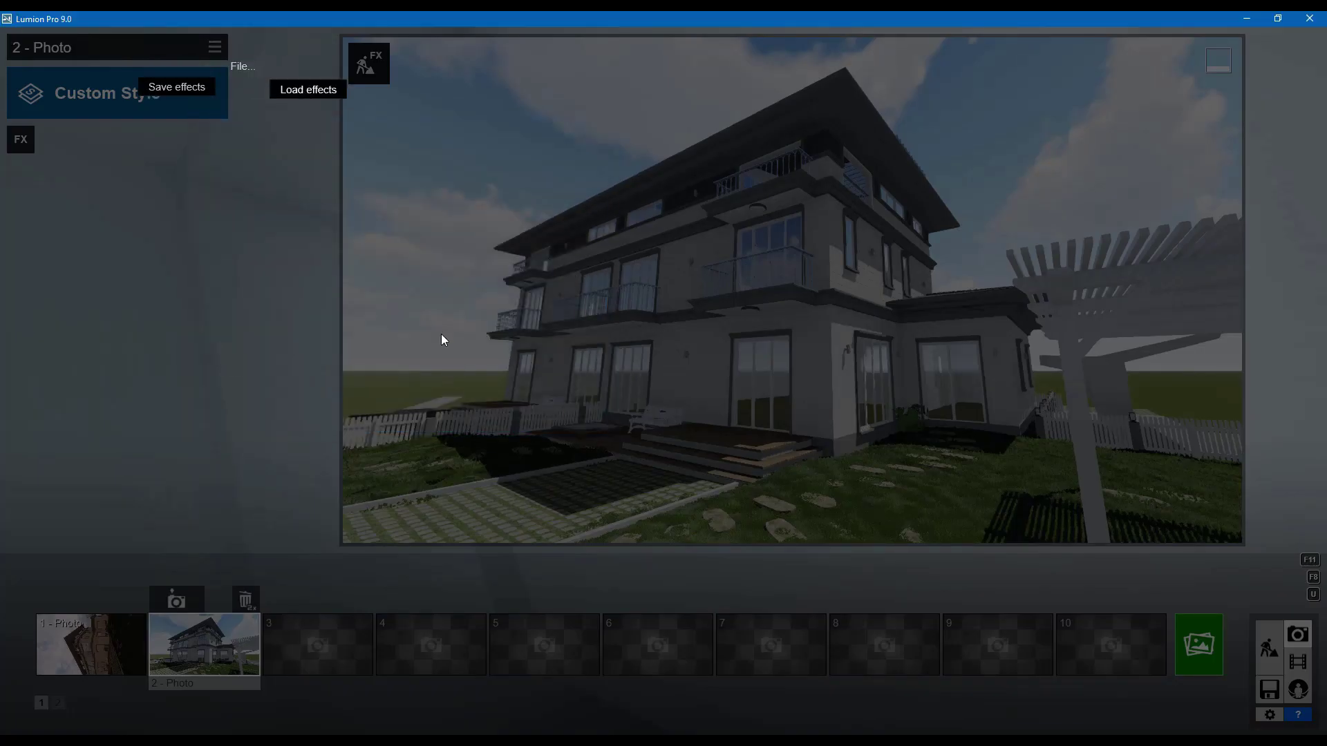
pyautogui.doubleClick(246, 172)
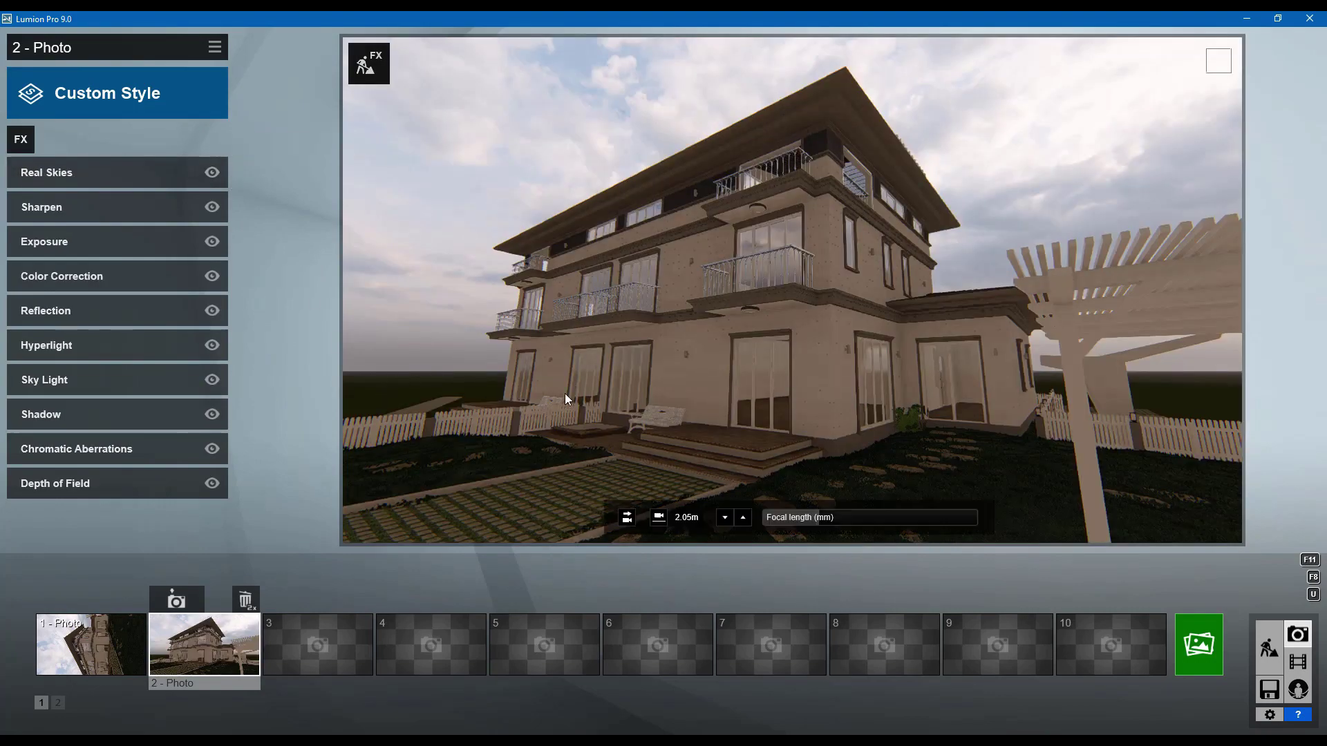
# Step: Reframe the house to show more of the pergola and store this camera in photo slot 2
pyautogui.press('d')
pyautogui.moveTo(605, 338); pyautogui.dragTo(554, 325, button='right')
pyautogui.click(177, 601)
# Step: Render photo 2 at Desktop 1920x1080 as JPG file 1 in the test folder, with all six additional output maps
pyautogui.click(1195, 646)
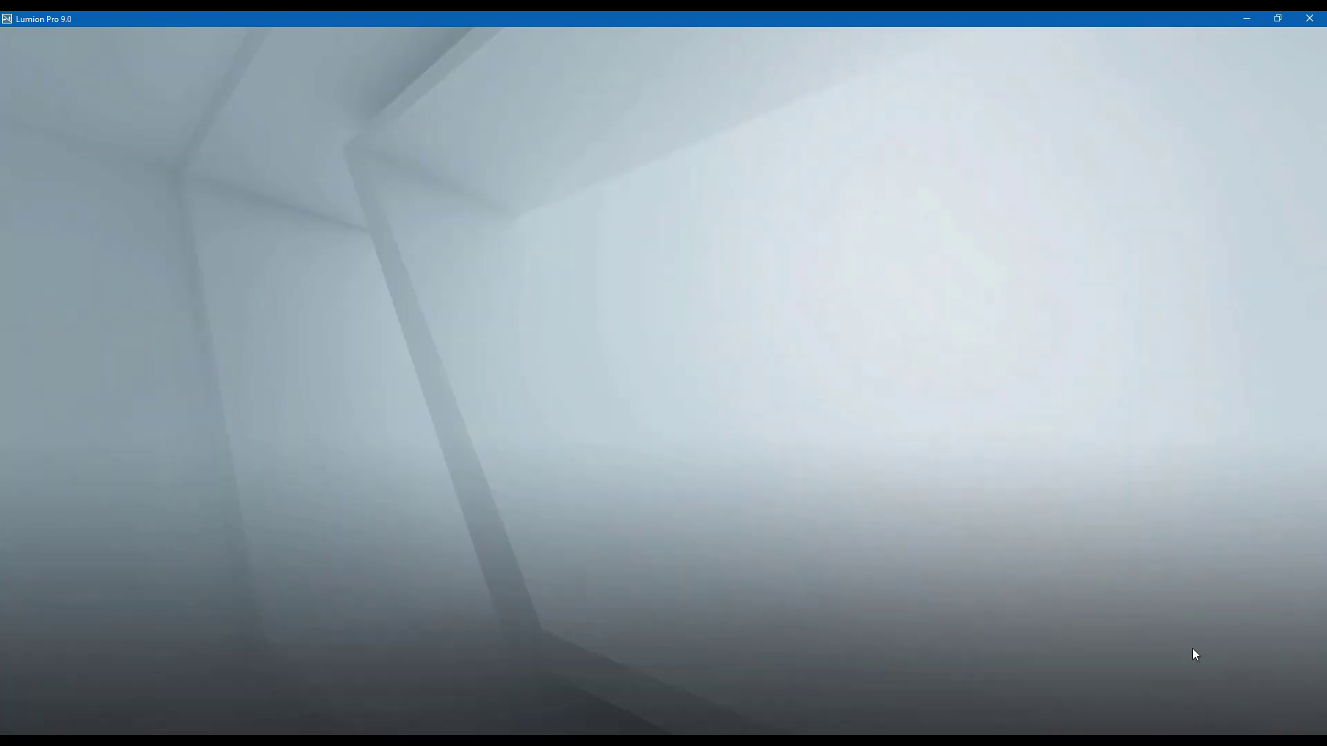
pyautogui.click(523, 567)
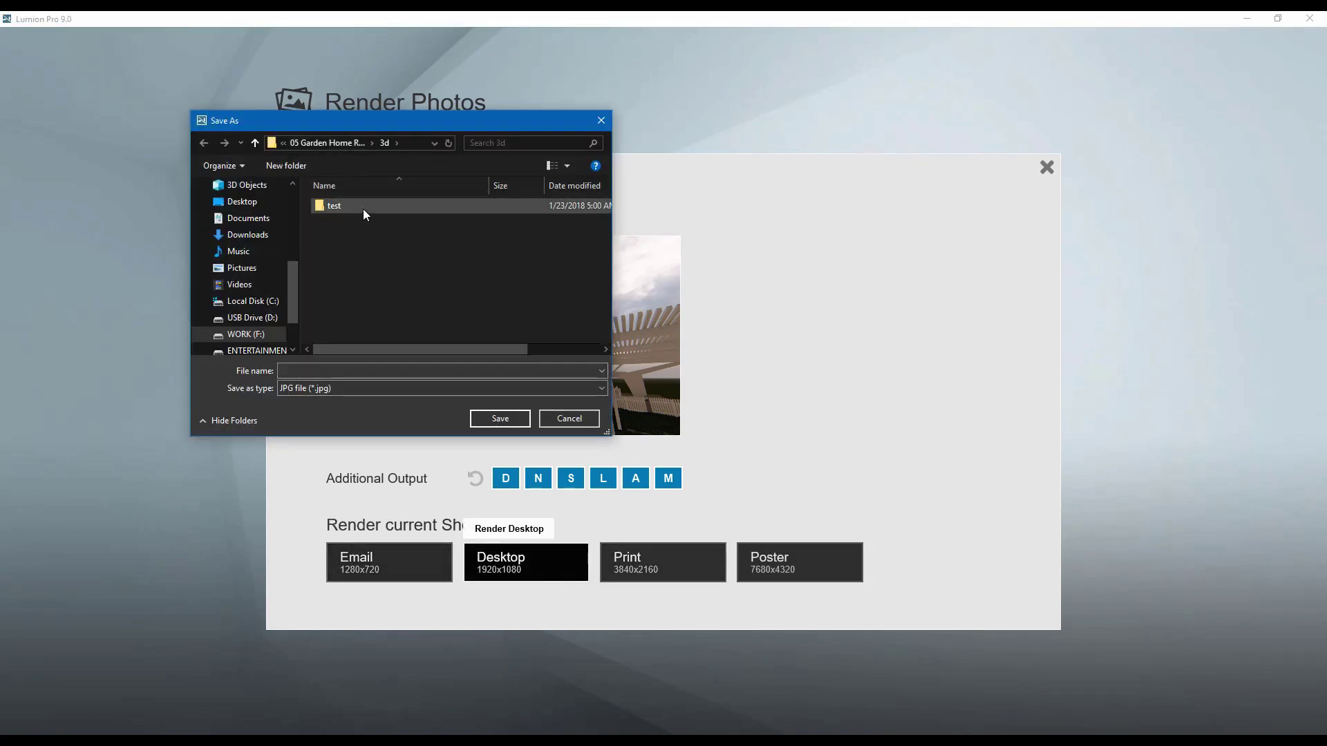
pyautogui.doubleClick(363, 208)
pyautogui.click(513, 421)
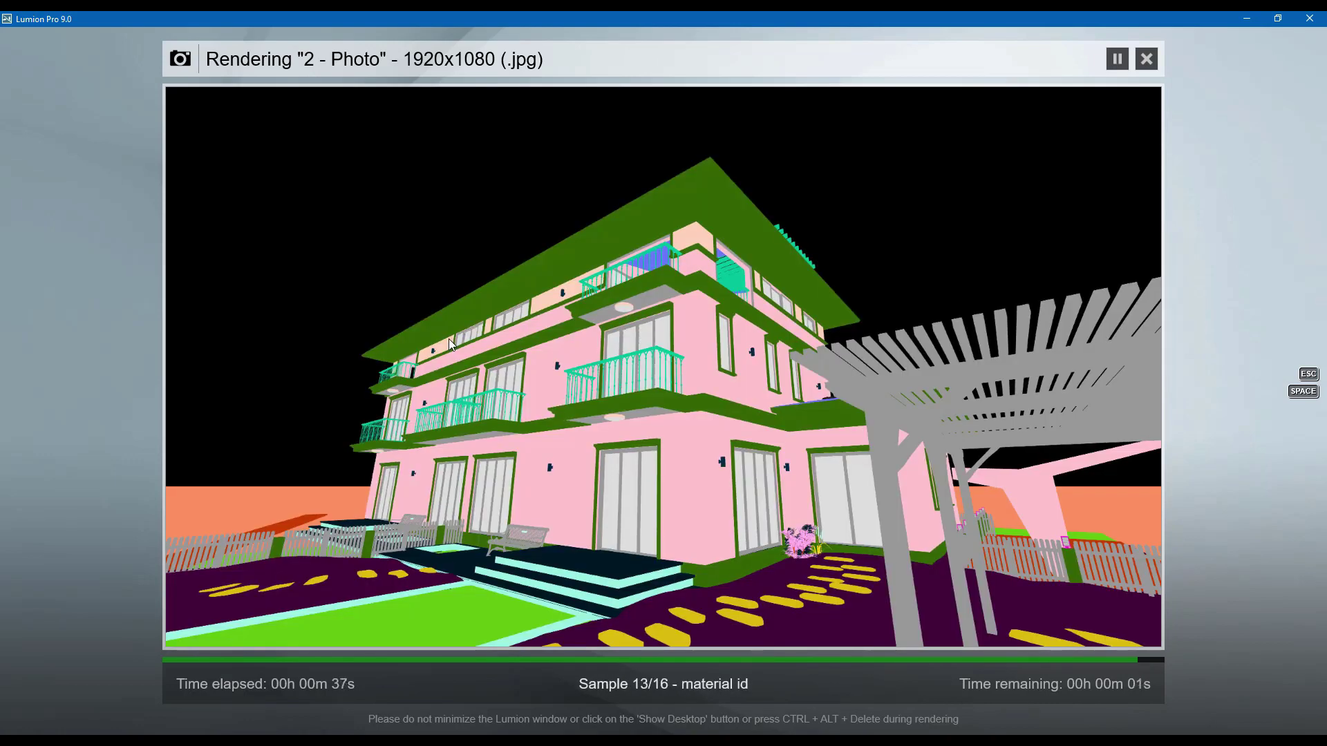
pyautogui.click(1067, 629)
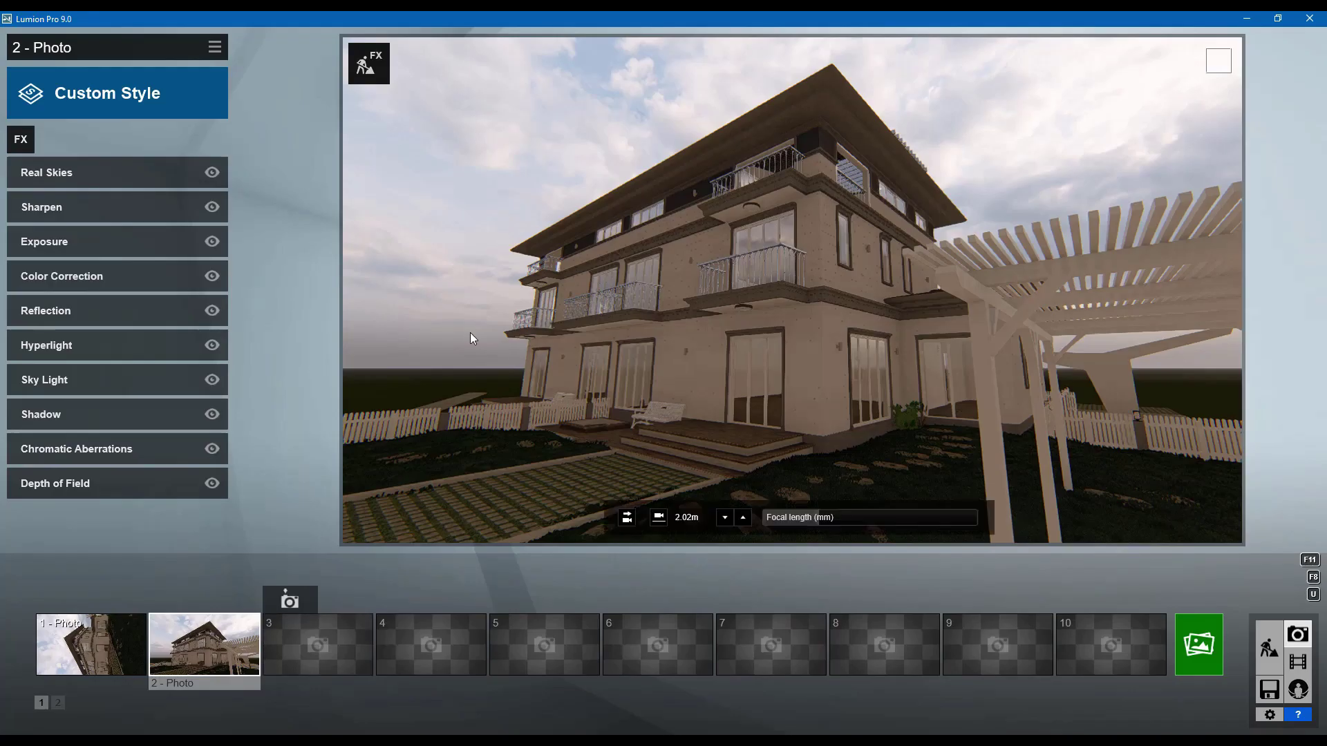
# Step: Change the Real Skies sky of photo 2 to the third Overcast one and turn off all additional render outputs
pyautogui.click(190, 172)
pyautogui.click(80, 207)
pyautogui.click(818, 314)
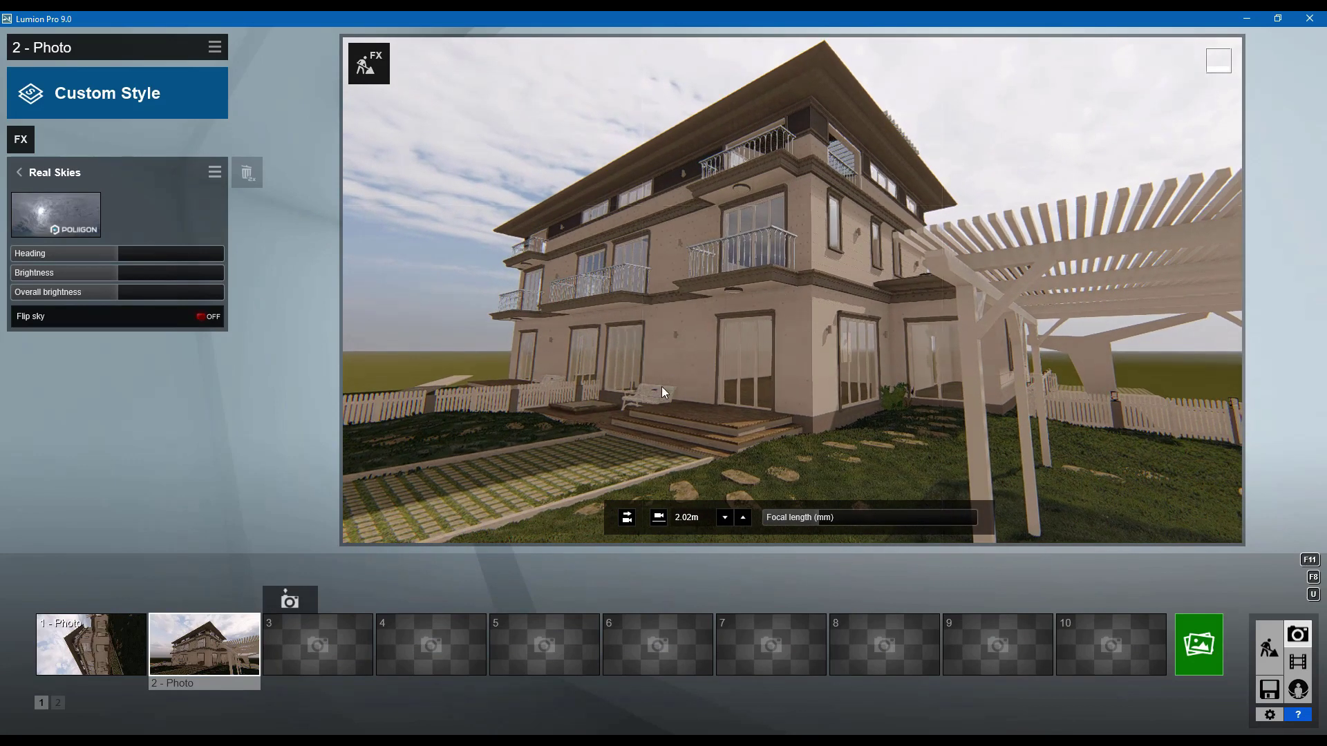
pyautogui.click(1180, 636)
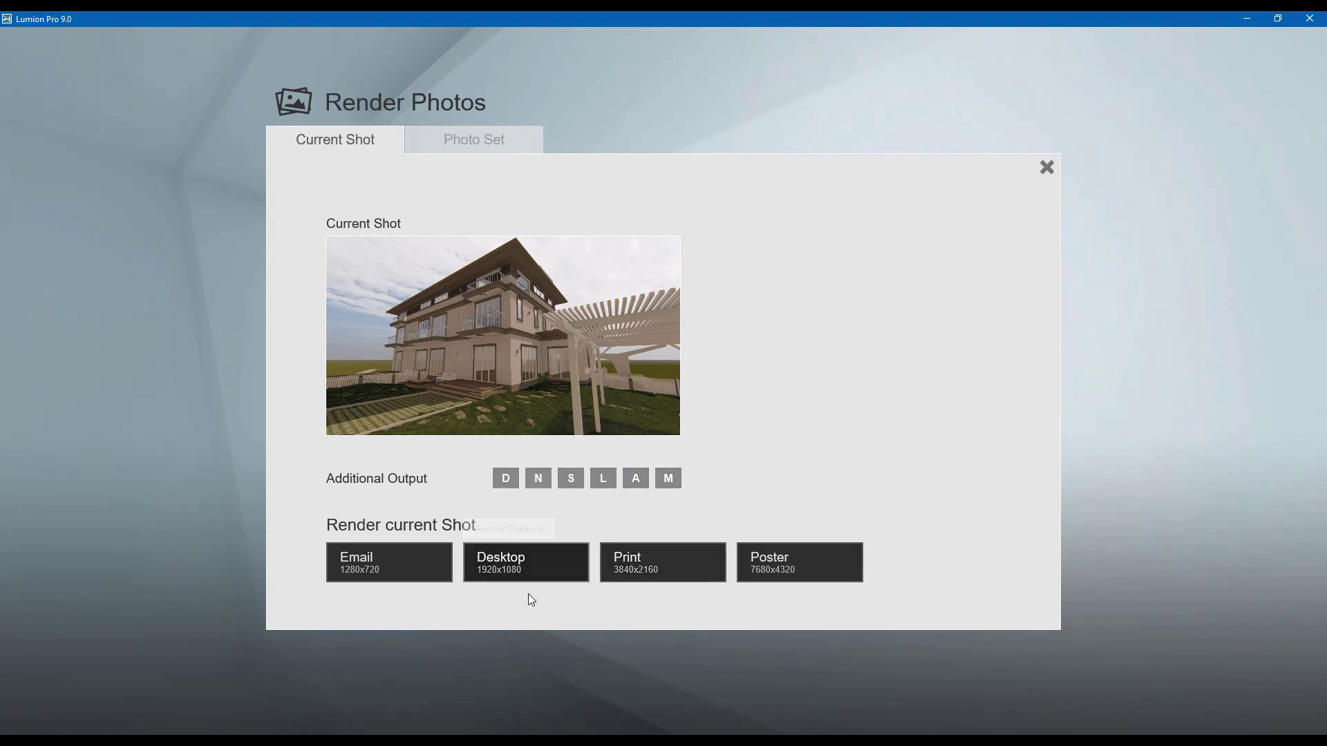
pyautogui.click(1046, 167)
# Step: Add the 2-Point Perspective effect to photo 2 and reduce the camera's focal length to about 11.2 mm
pyautogui.click(20, 136)
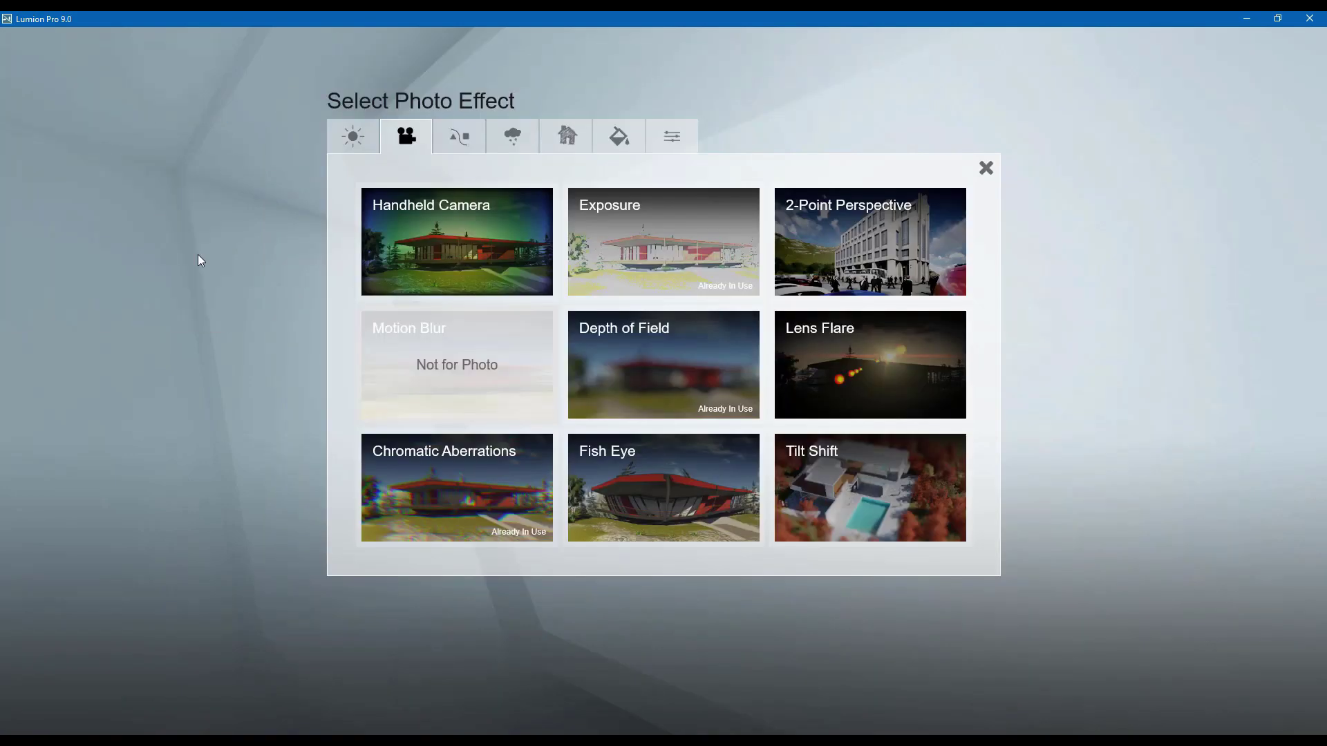
pyautogui.click(870, 241)
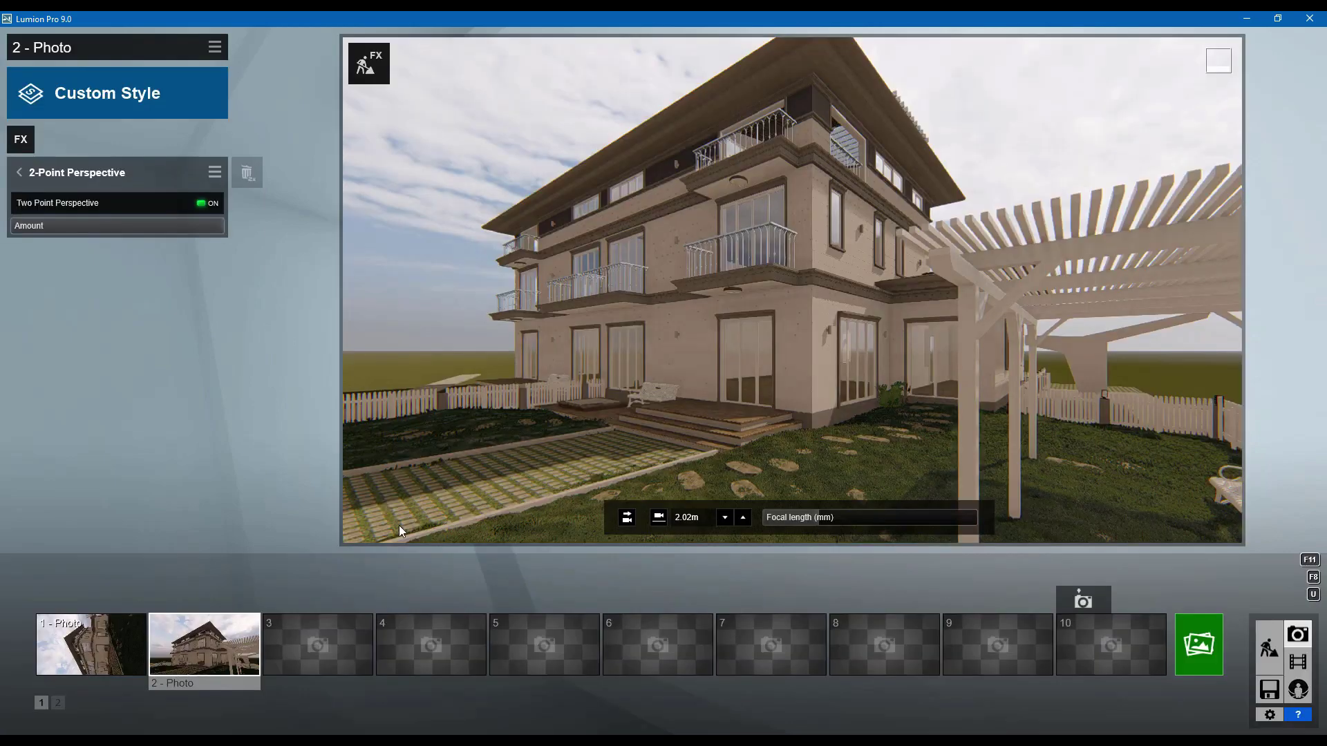
pyautogui.moveTo(798, 520)
pyautogui.mouseDown()
pyautogui.moveTo(823, 518)
pyautogui.moveTo(797, 515)
pyautogui.mouseUp()
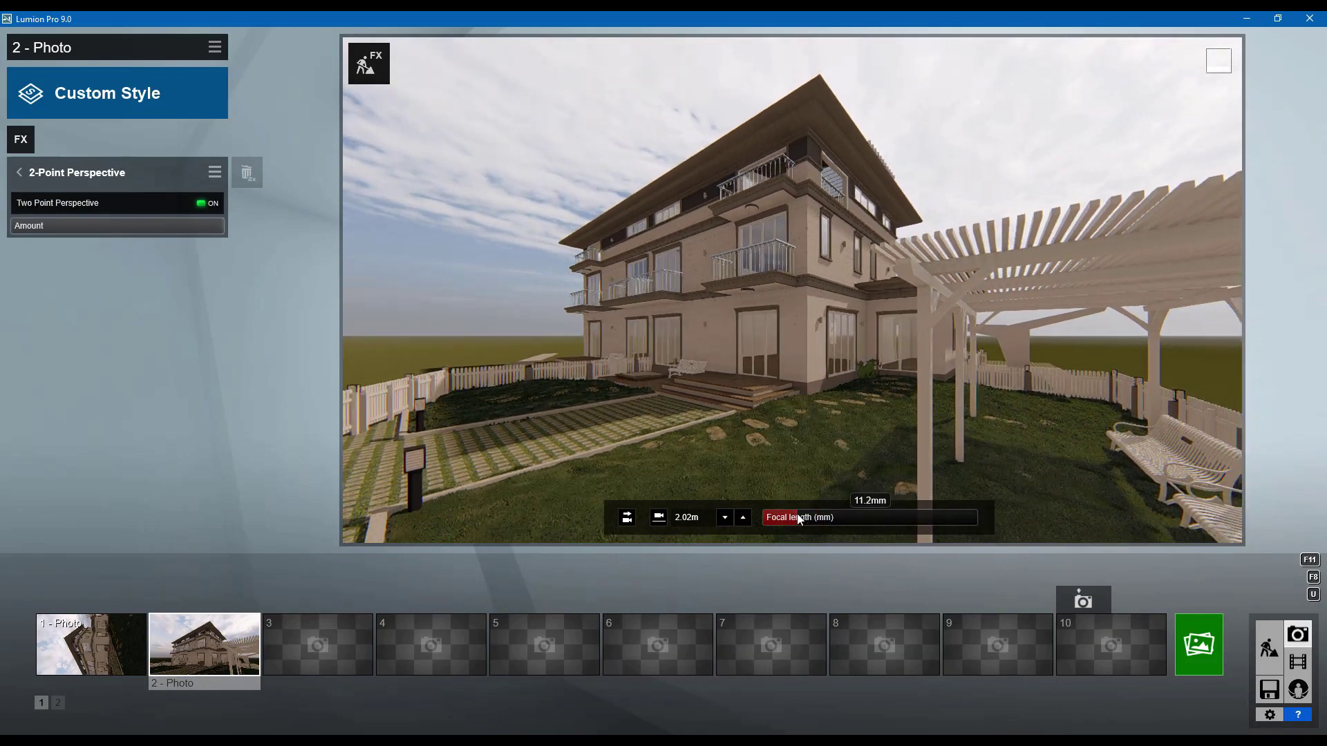
# Step: Reframe the wider view to include the paved path, house and pergola benches, and store the camera in photo slot 2
pyautogui.press('d')
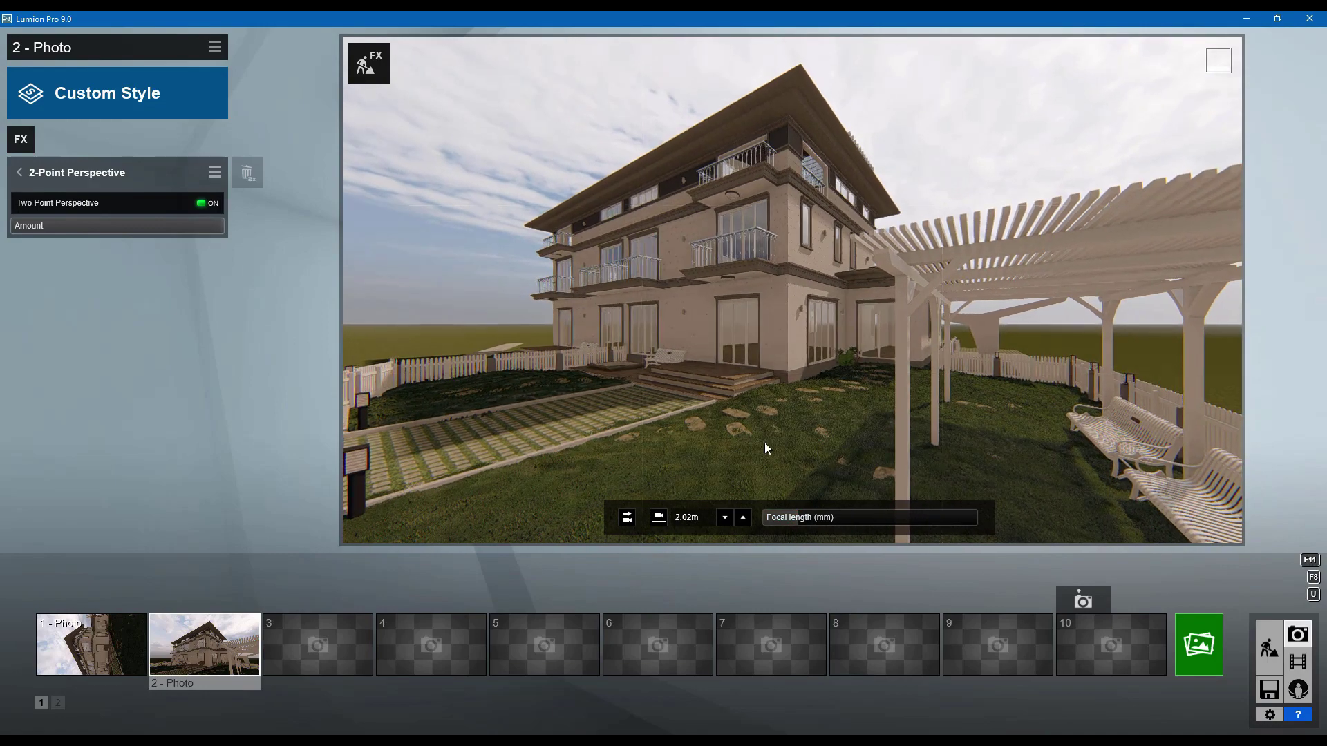
pyautogui.press('a')
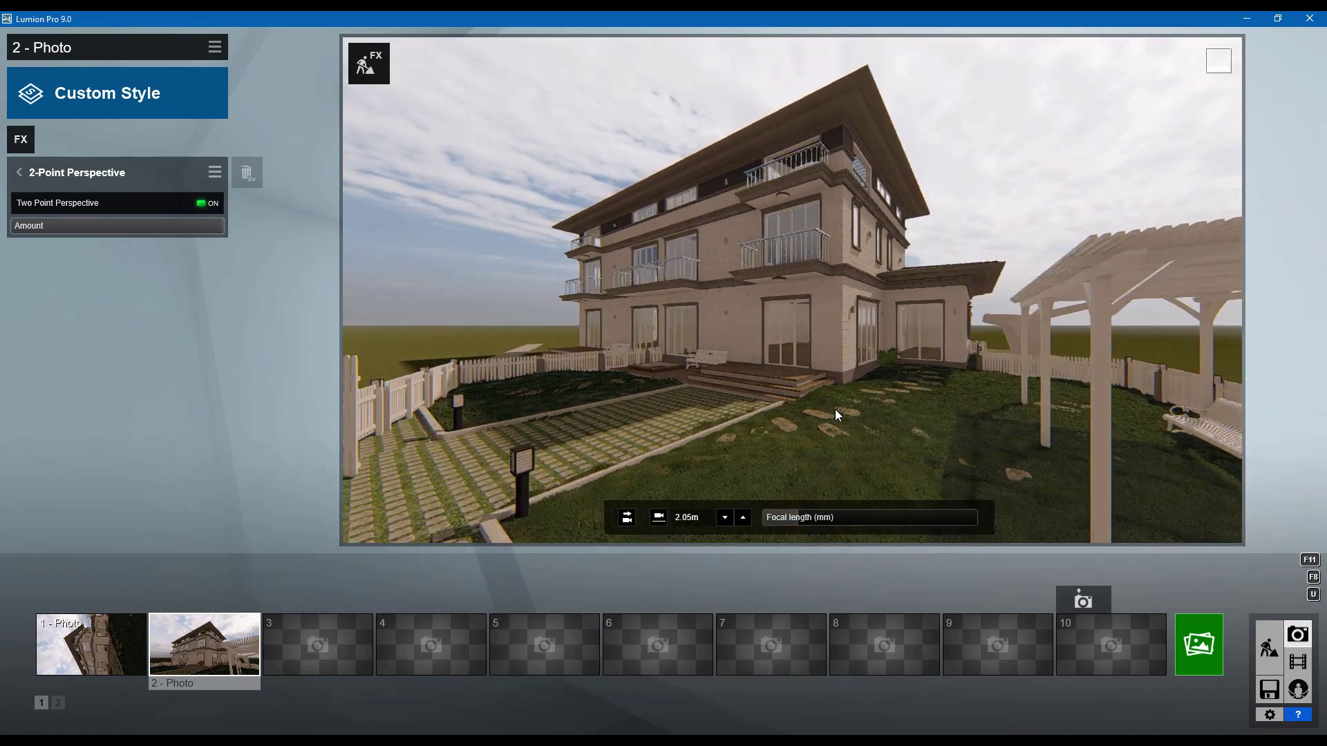
pyautogui.press('s')
pyautogui.press('w')
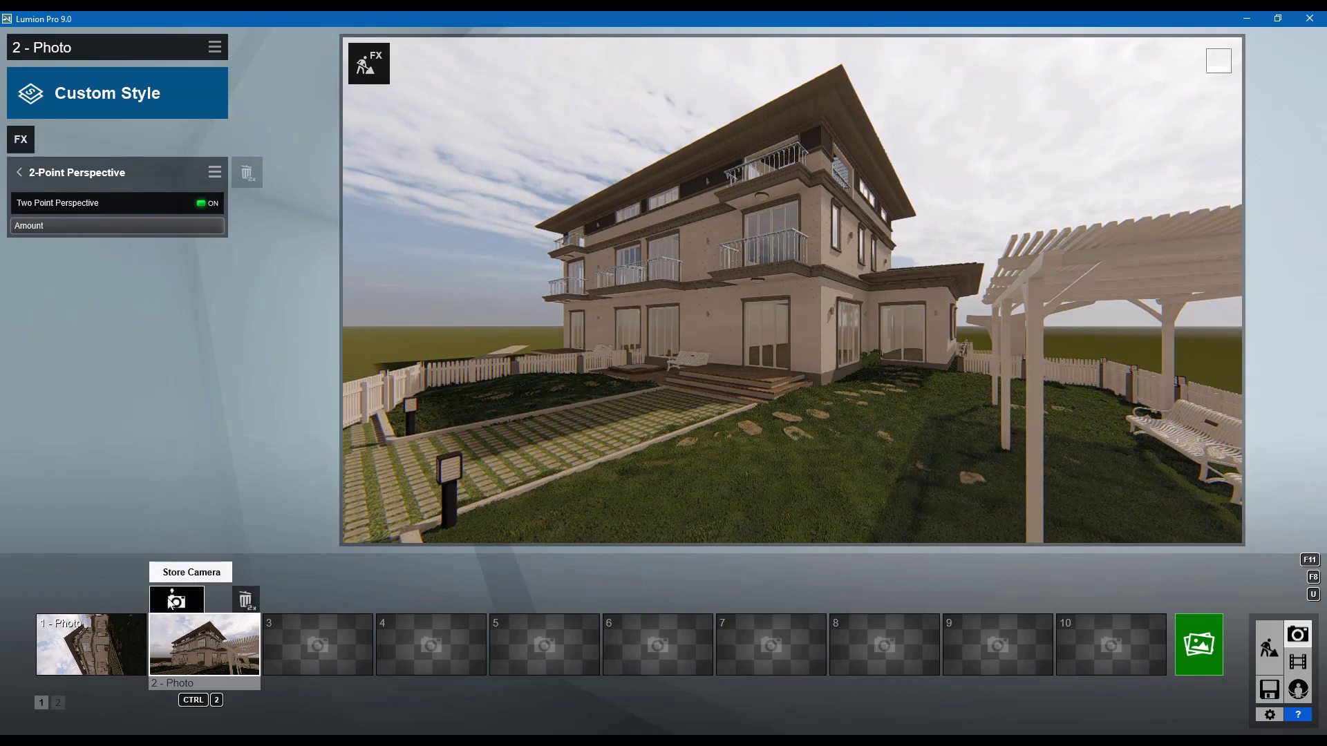
pyautogui.click(172, 601)
# Step: Render photo 2 at Desktop 1920x1080 as JPG file 2 in the test folder and close the finished render
pyautogui.click(1199, 644)
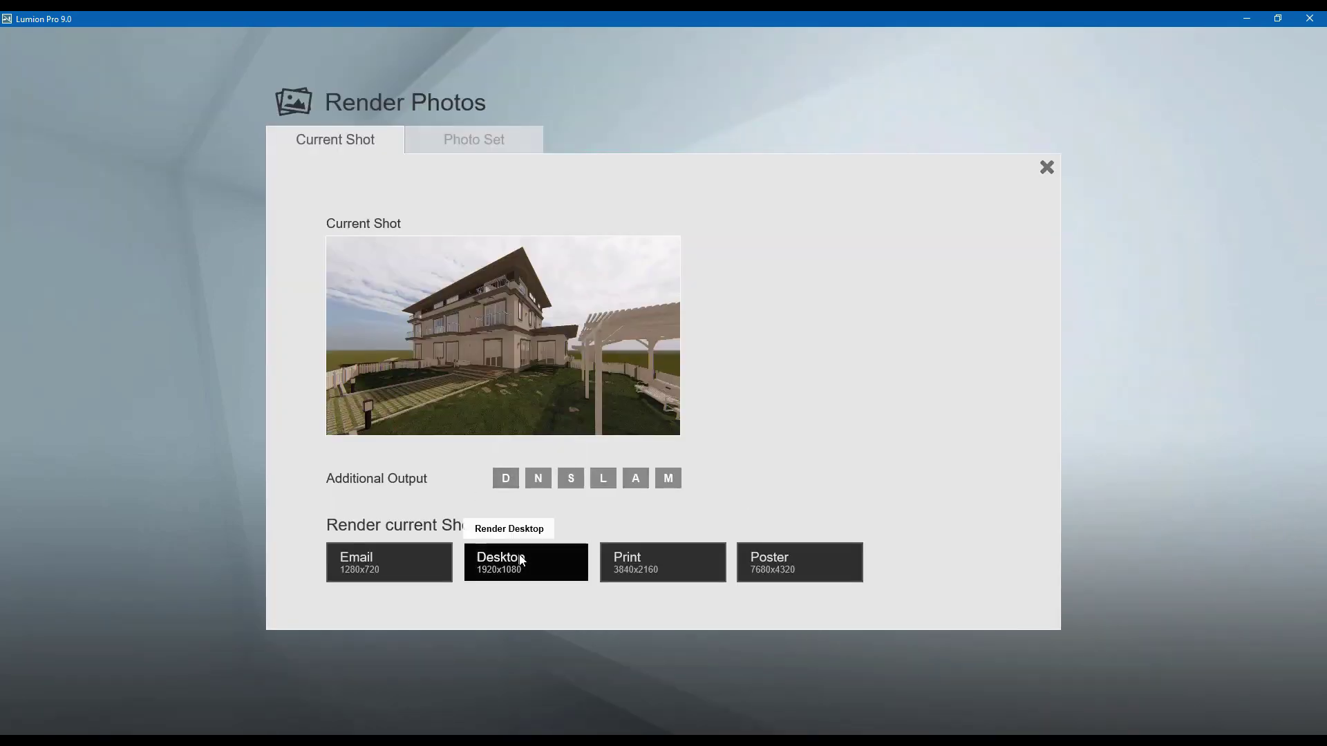
pyautogui.click(514, 561)
pyautogui.write('2')
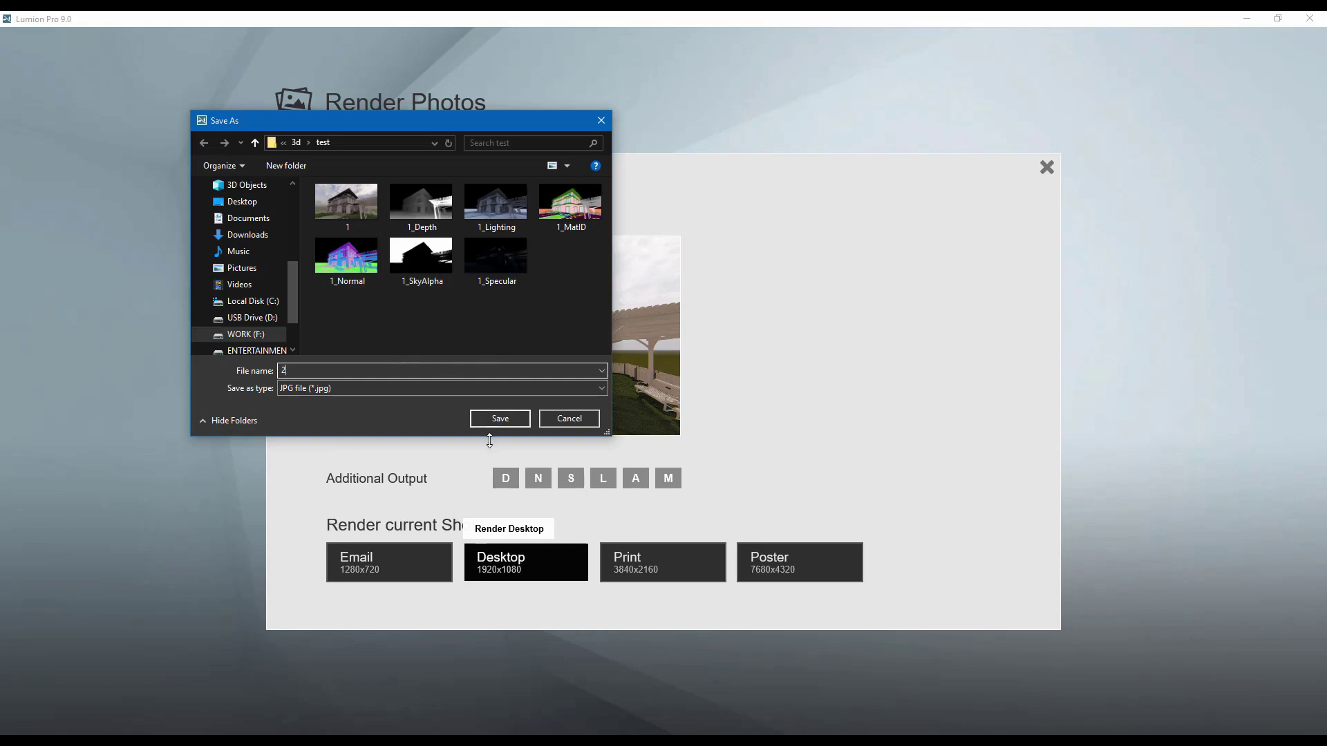
pyautogui.click(500, 418)
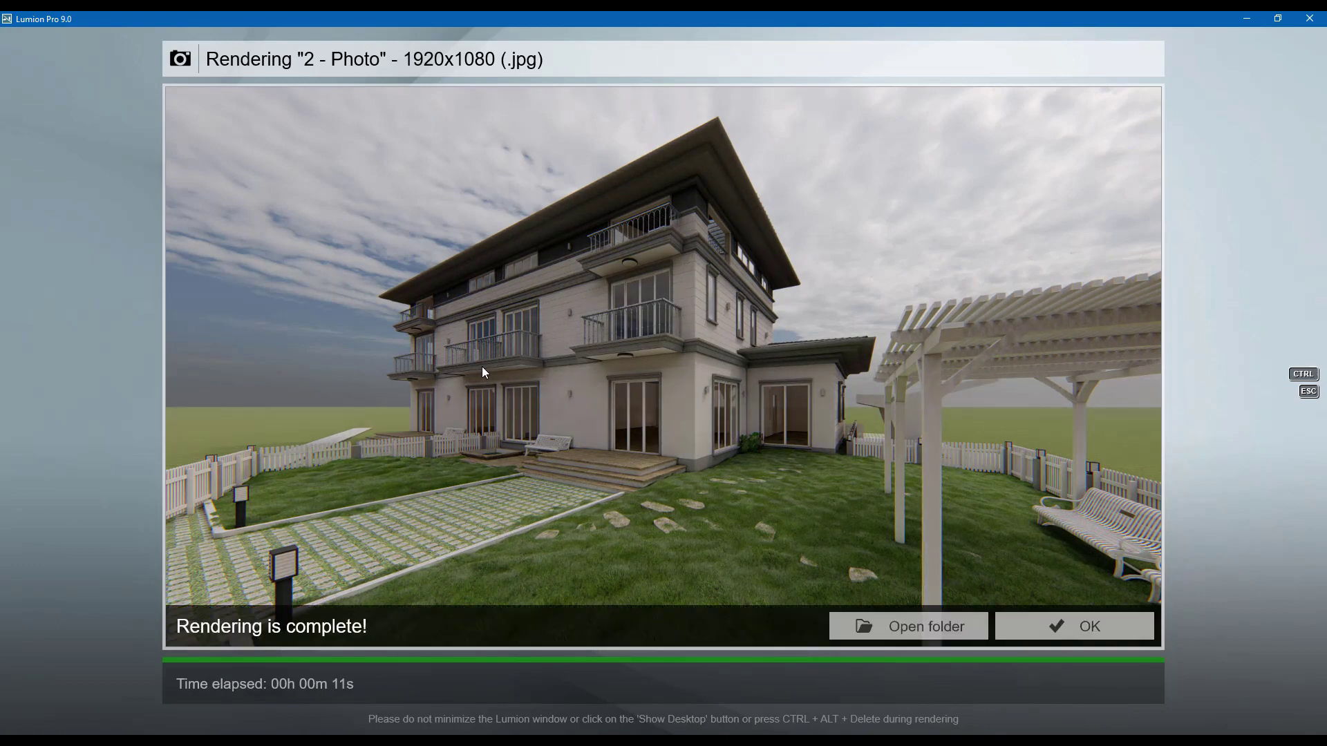
pyautogui.click(1061, 625)
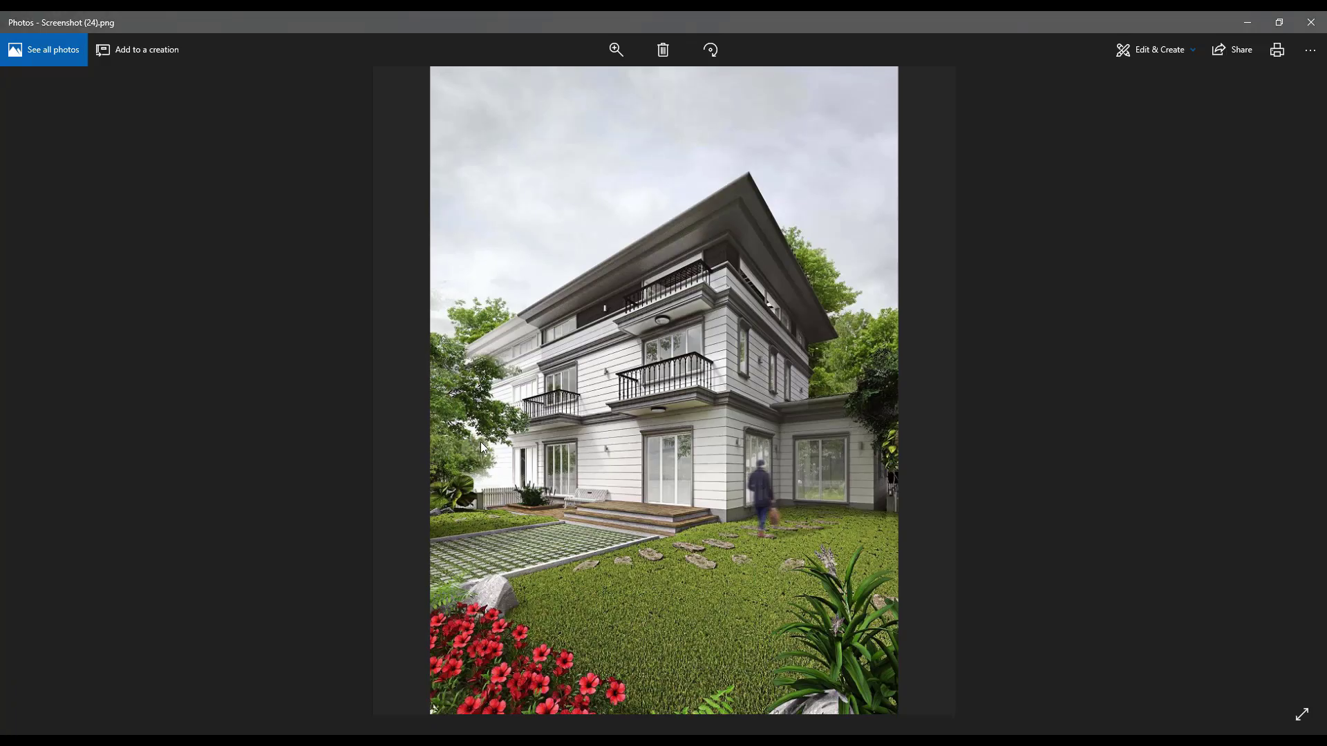
# Step: Switch to Lumion, return to build mode and import the Jardineira-_Lu SketchUp flower model into the scene
pyautogui.click(271, 734)
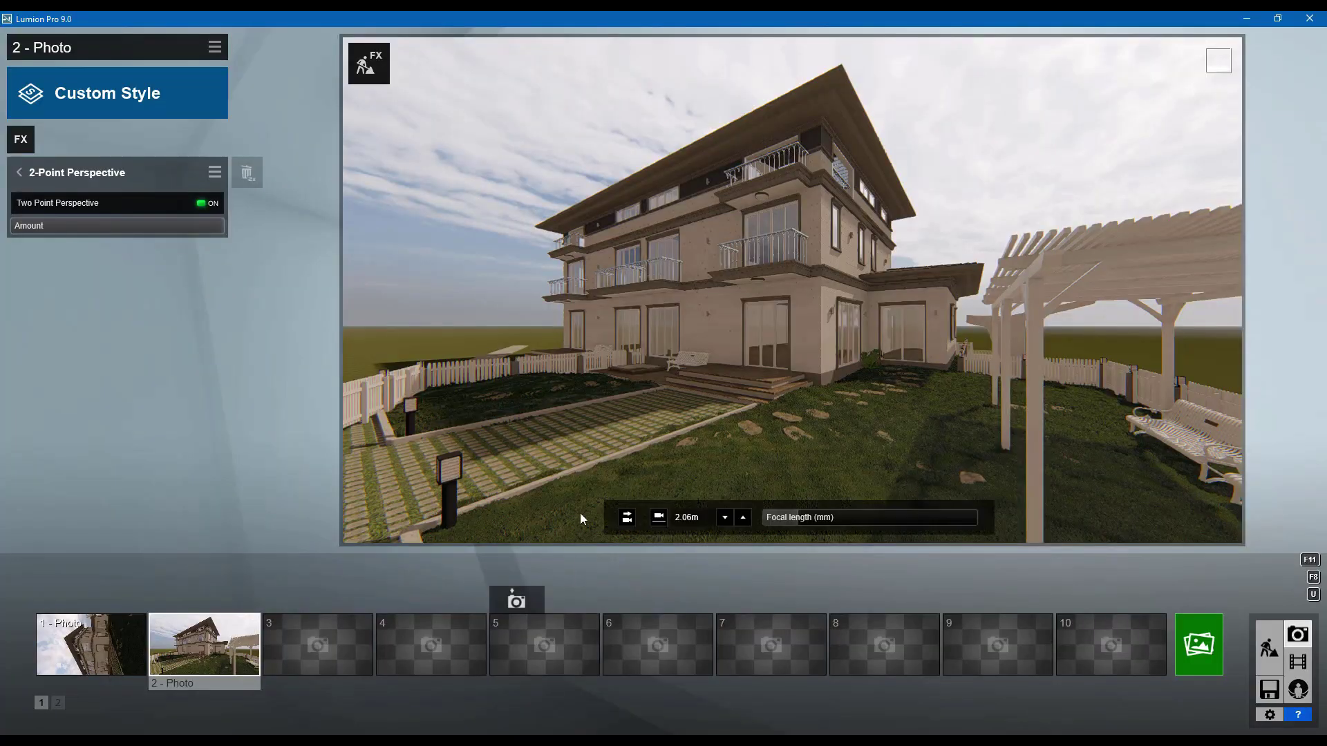
pyautogui.click(1268, 650)
pyautogui.moveTo(767, 521); pyautogui.dragTo(450, 573, button='right')
pyautogui.scroll(-3, 765, 512)
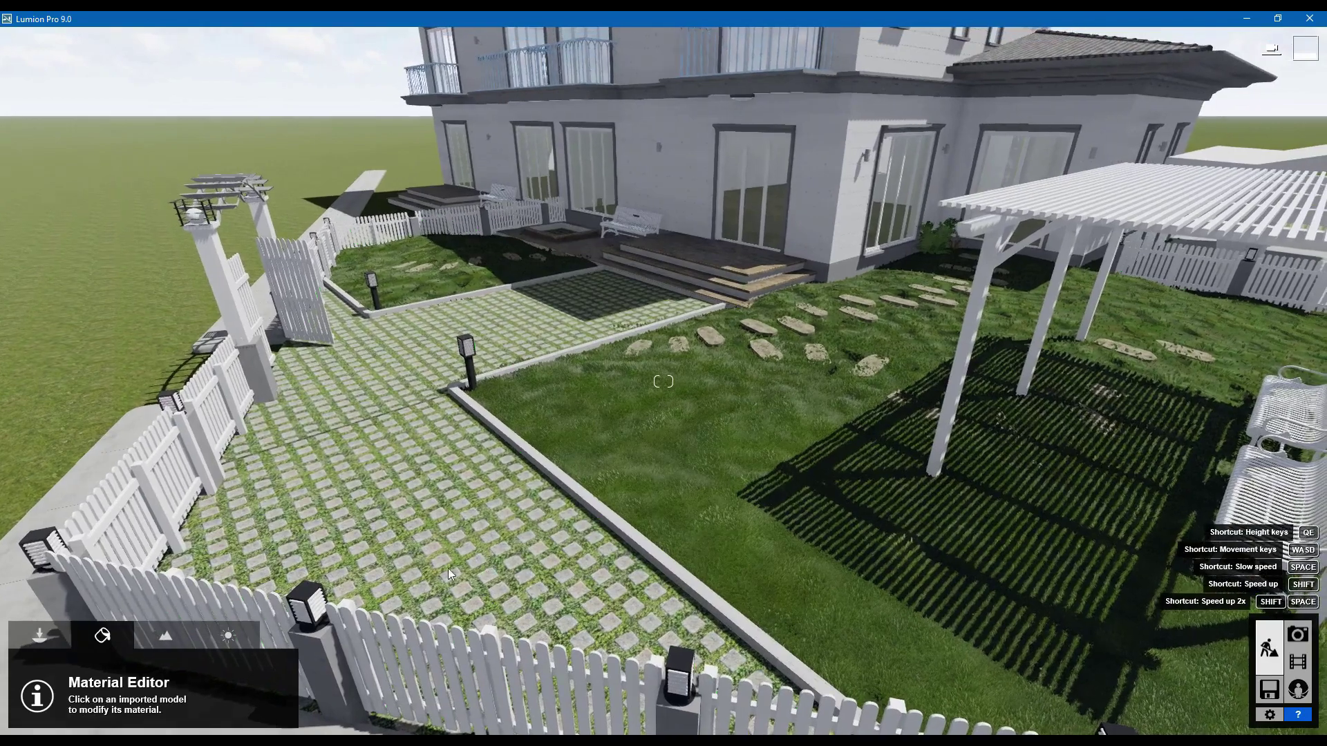
pyautogui.click(49, 635)
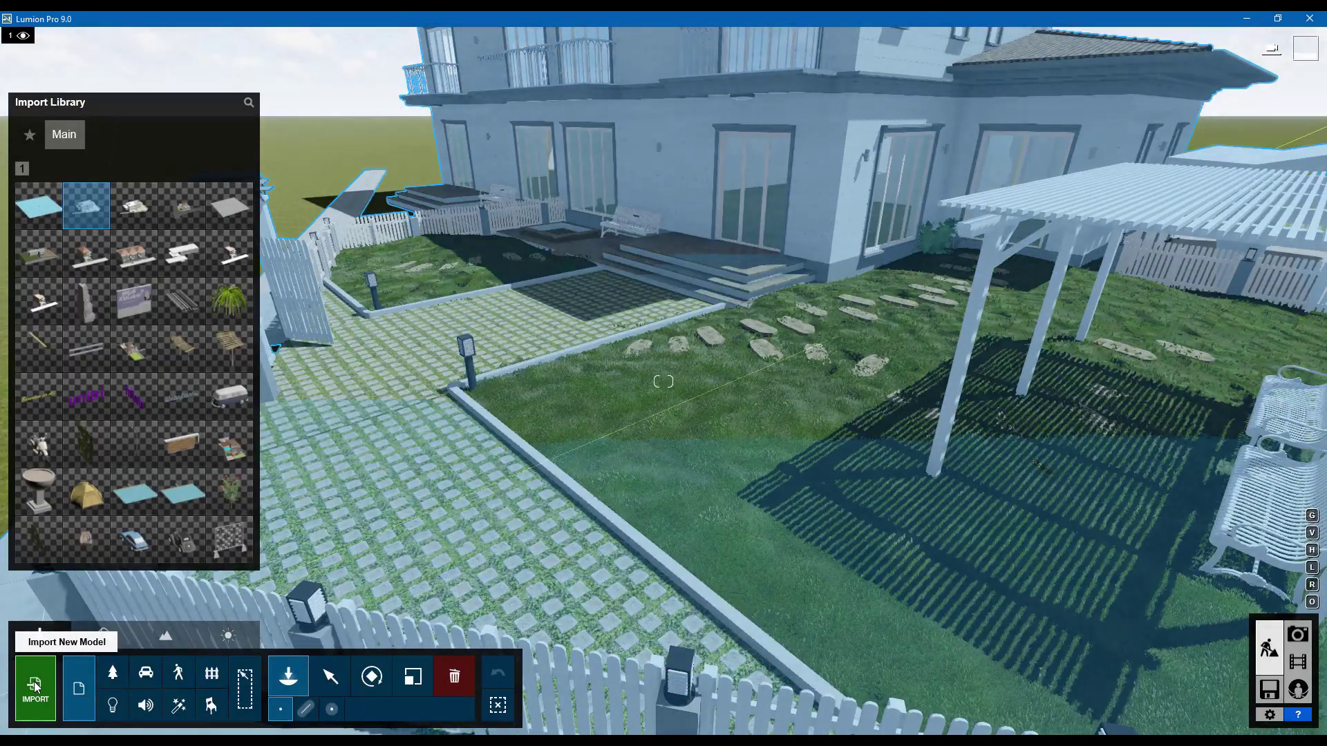
pyautogui.click(35, 685)
pyautogui.click(547, 166)
pyautogui.click(625, 76)
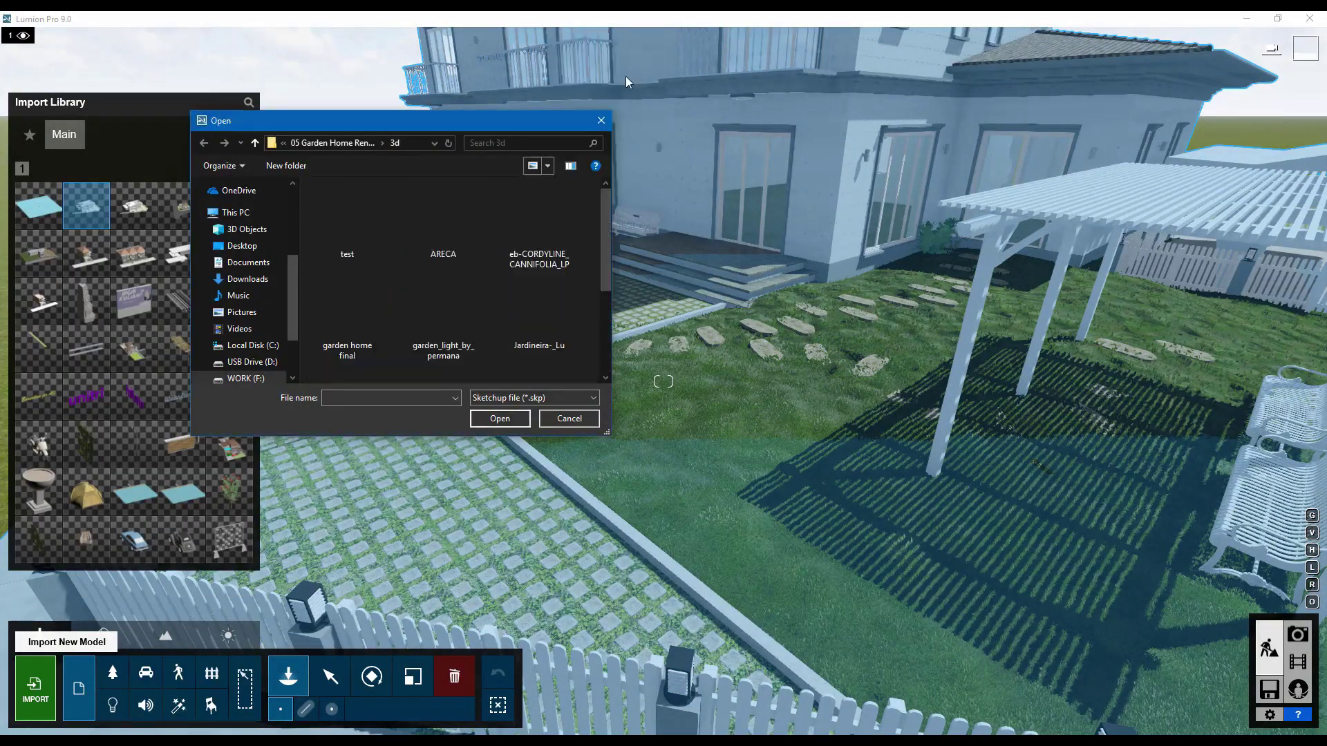
pyautogui.click(516, 419)
pyautogui.click(861, 528)
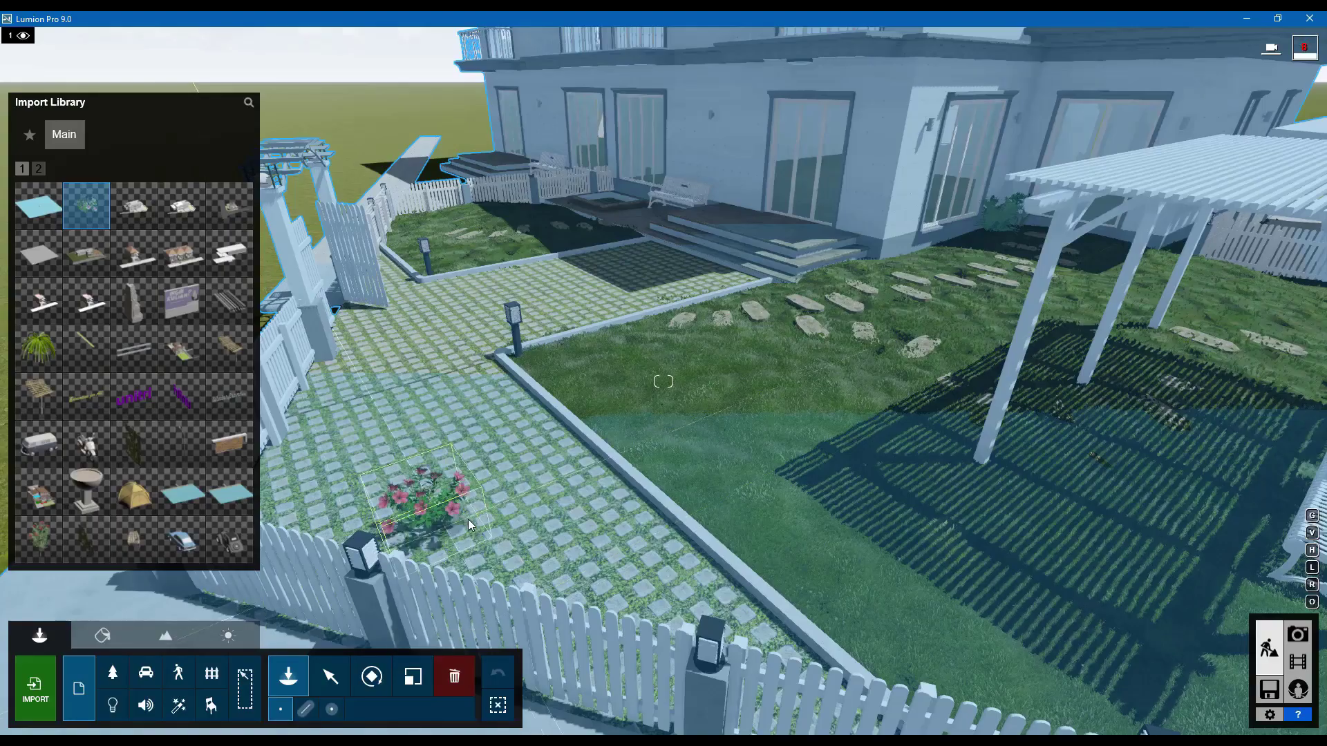
# Step: Place three of the red flower plants along the lawn-side curb of the paved path, one beside the garden light
pyautogui.moveTo(519, 513); pyautogui.dragTo(681, 421, button='right')
pyautogui.click(773, 458)
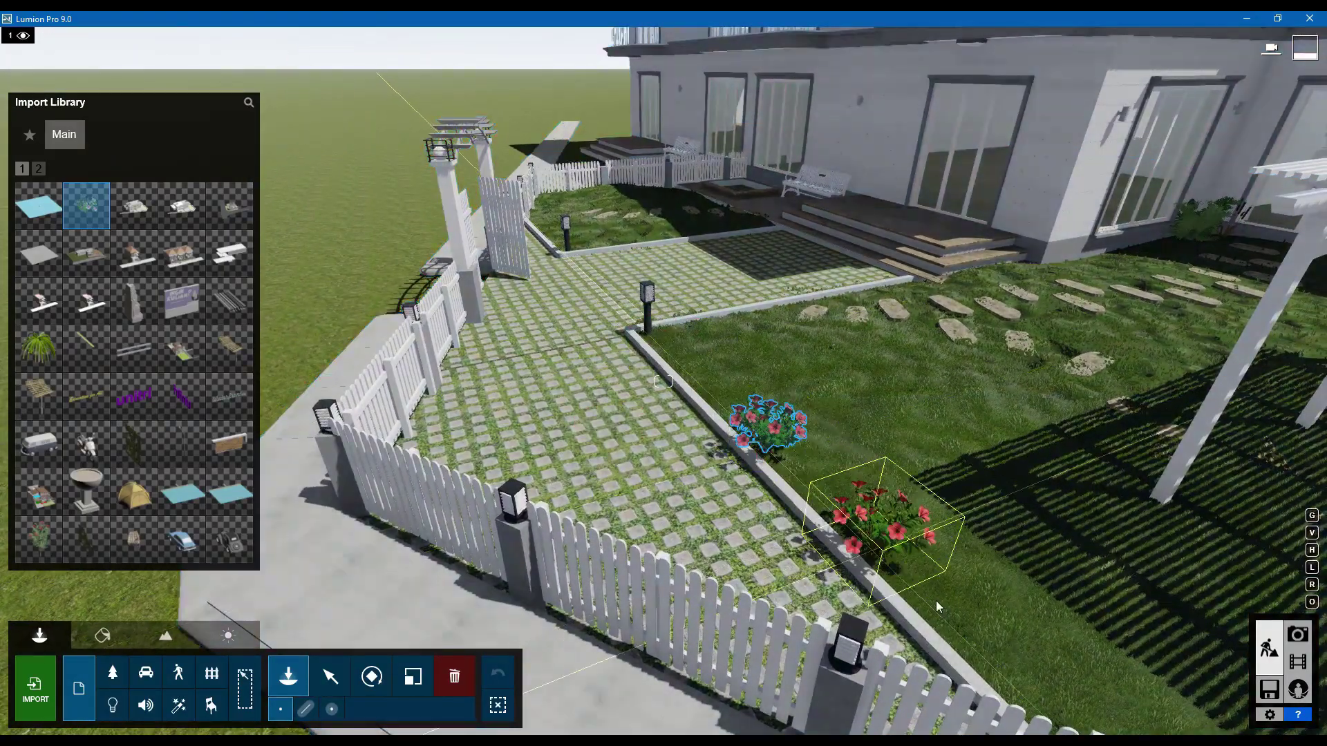
pyautogui.click(992, 655)
pyautogui.click(676, 336)
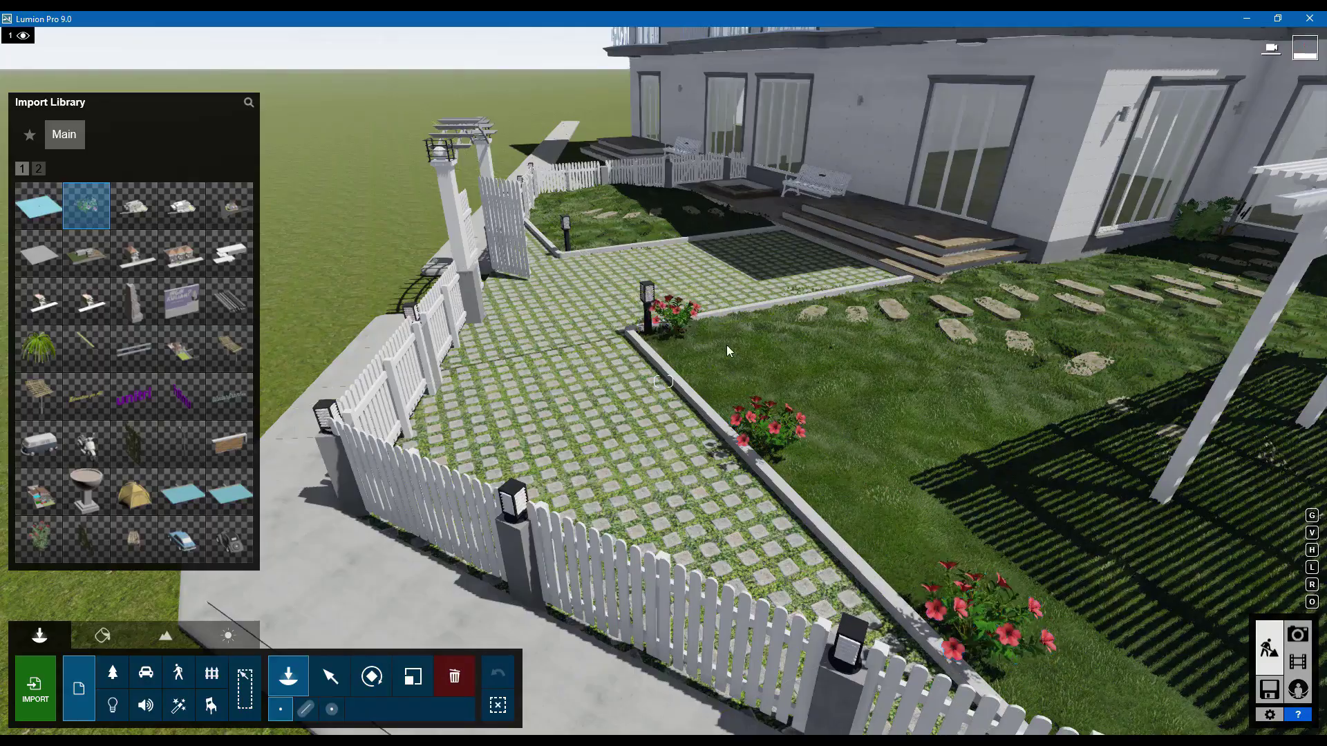
# Step: Place a broadleaf tree from the Nature library on the lawn behind the pergola, near the picket fence
pyautogui.moveTo(728, 351); pyautogui.dragTo(767, 385, button='right')
pyautogui.press('w')
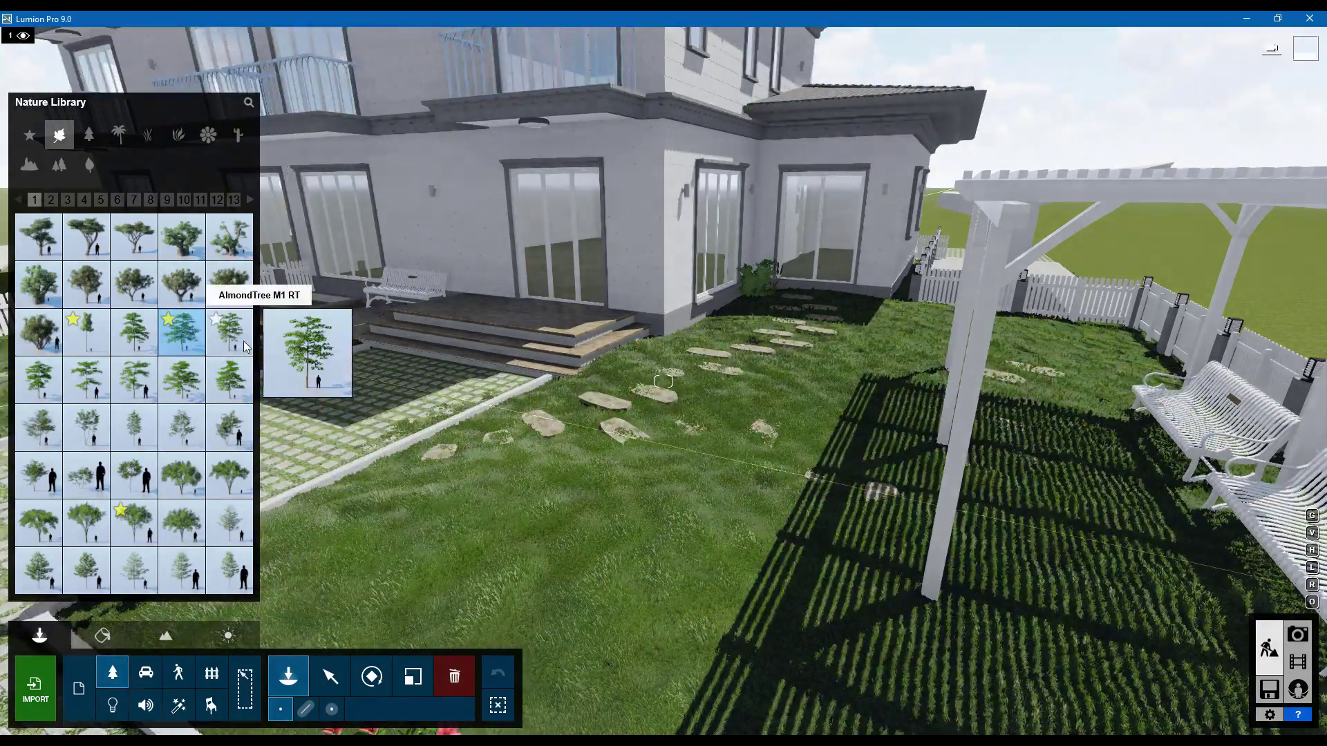
pyautogui.click(229, 332)
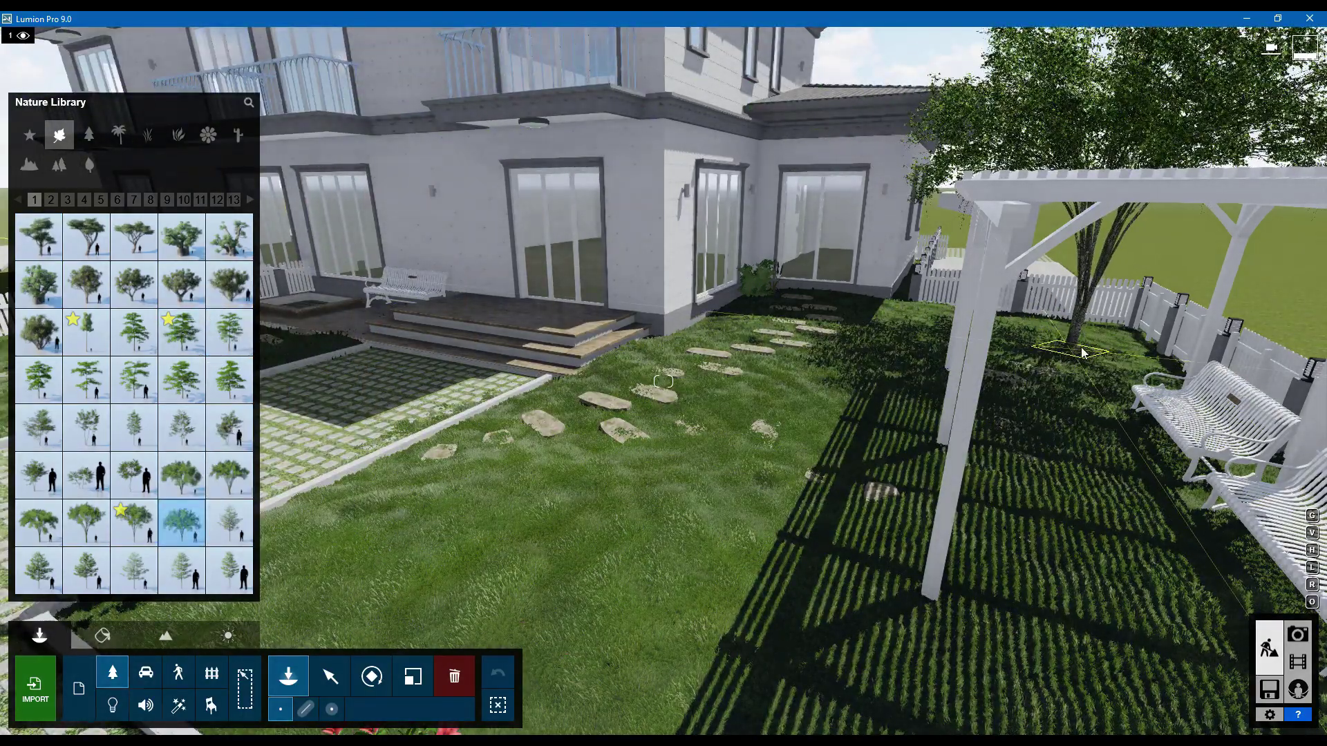
# Step: Place one tall conifer just beyond the rear paved driveway, and switch to mass placement
pyautogui.press('s')
pyautogui.moveTo(1161, 299); pyautogui.dragTo(956, 404, button='right')
pyautogui.press('q')
pyautogui.press('w')
pyautogui.press('d')
pyautogui.press('q')
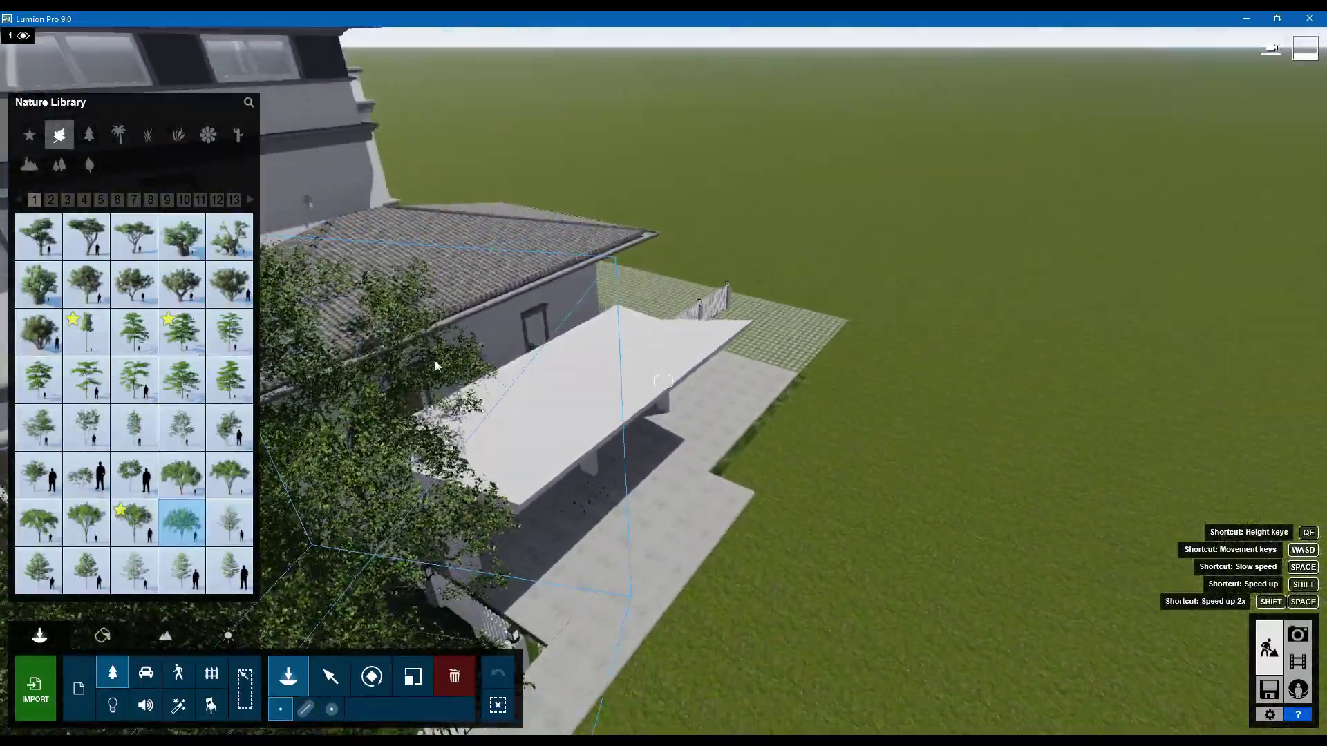
pyautogui.click(88, 134)
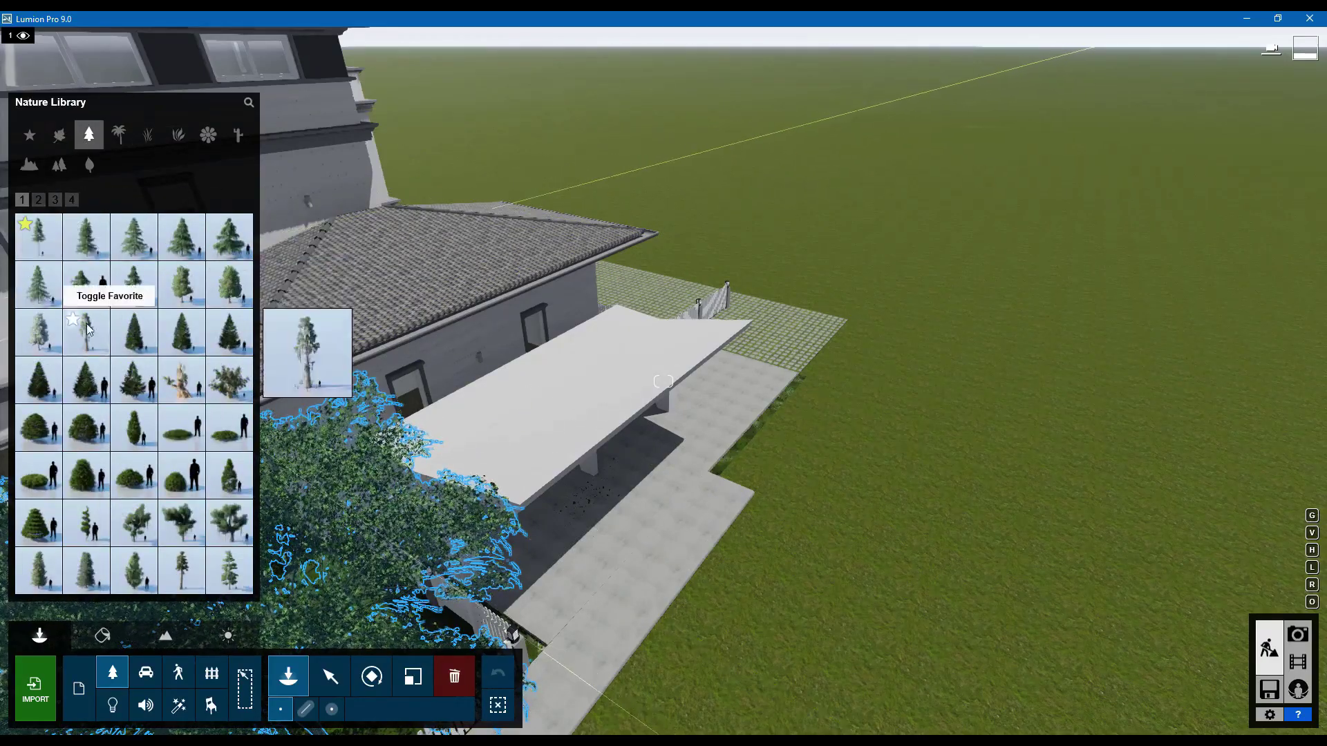
pyautogui.click(876, 296)
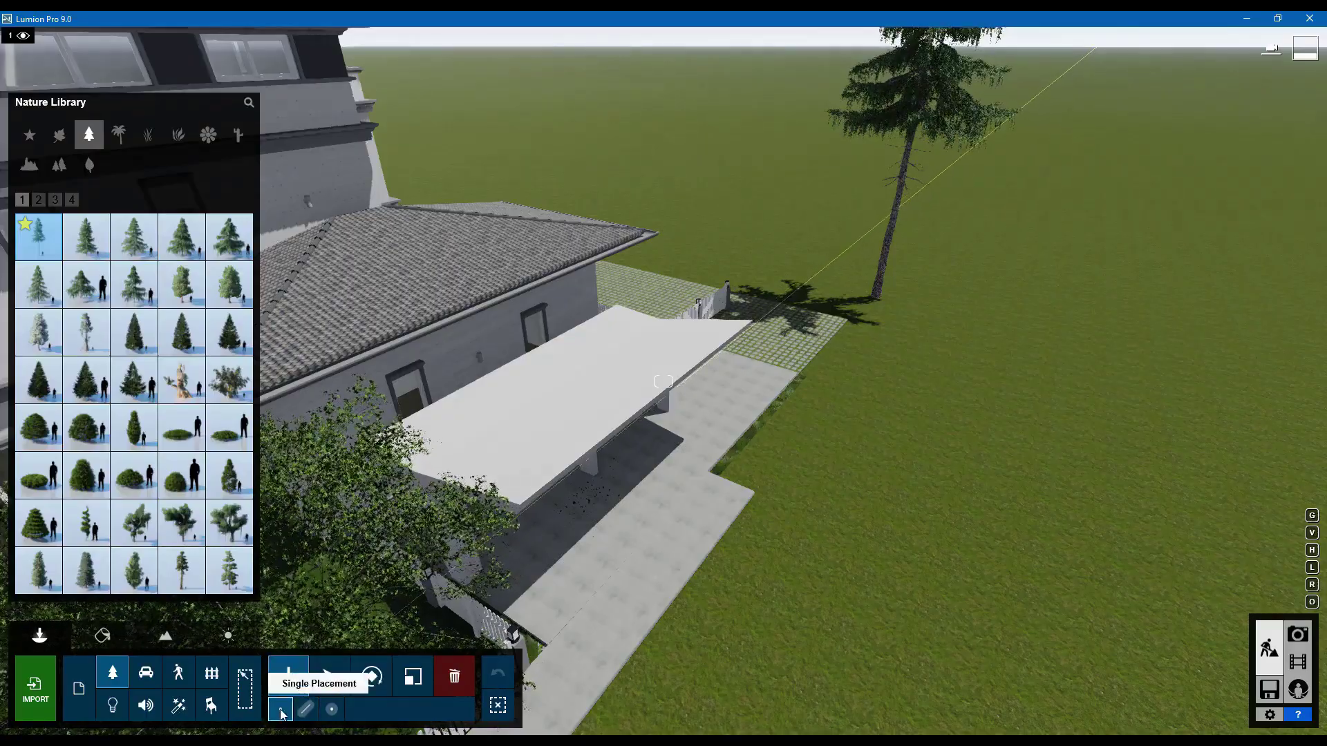
pyautogui.click(304, 708)
pyautogui.click(928, 288)
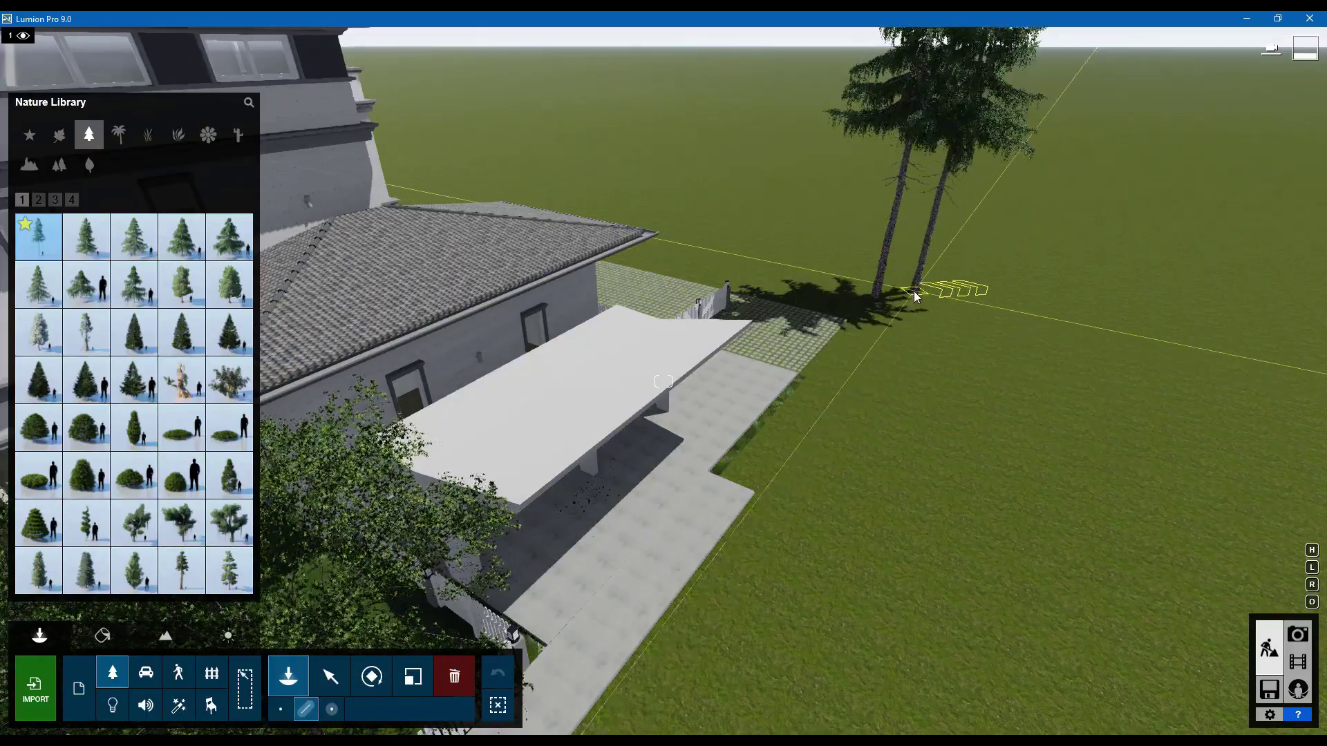
pyautogui.click(1136, 316)
pyautogui.moveTo(1136, 317); pyautogui.dragTo(1232, 337)
pyautogui.press('Return')
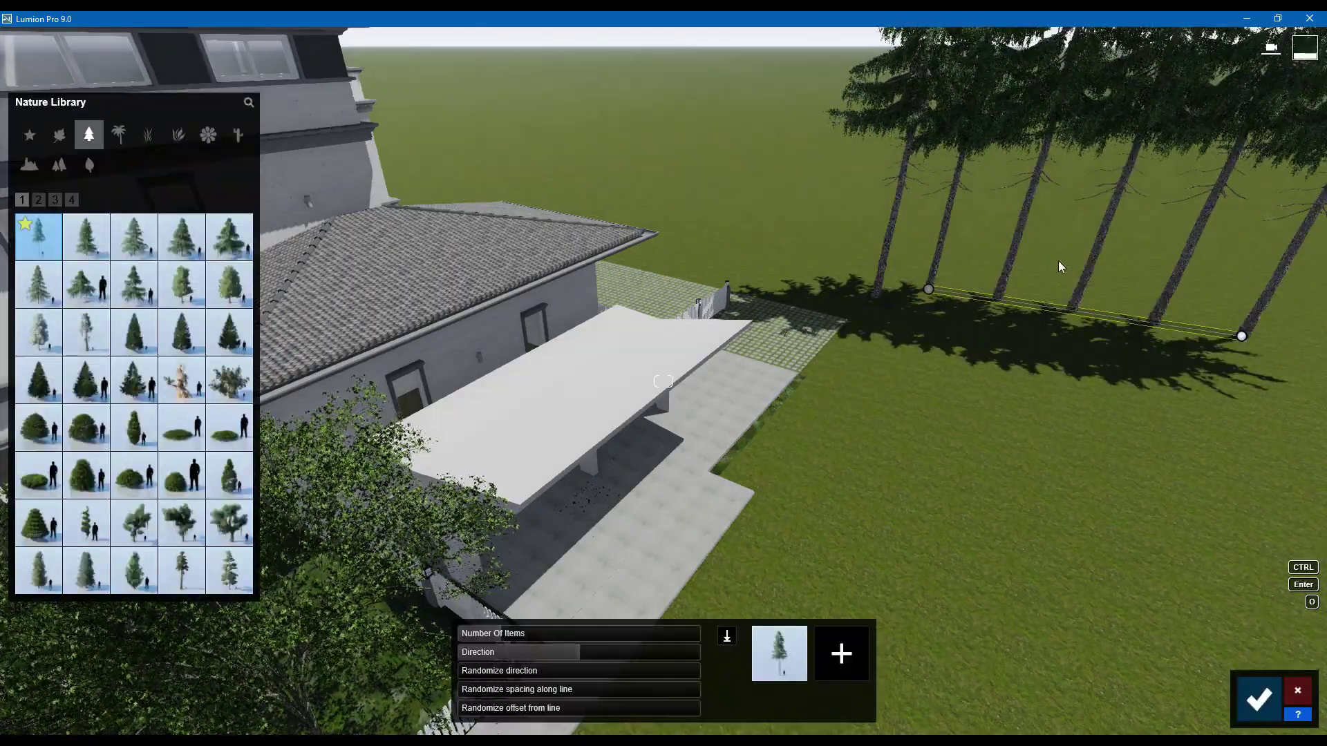
pyautogui.scroll(-3, 1059, 260)
pyautogui.press('Escape')
# Step: Mass-place a long conifer row behind the house with more items and randomized direction, spacing along the line and offset from it
pyautogui.moveTo(950, 312); pyautogui.dragTo(784, 269, button='middle')
pyautogui.scroll(-5, 784, 270)
pyautogui.click(446, 256)
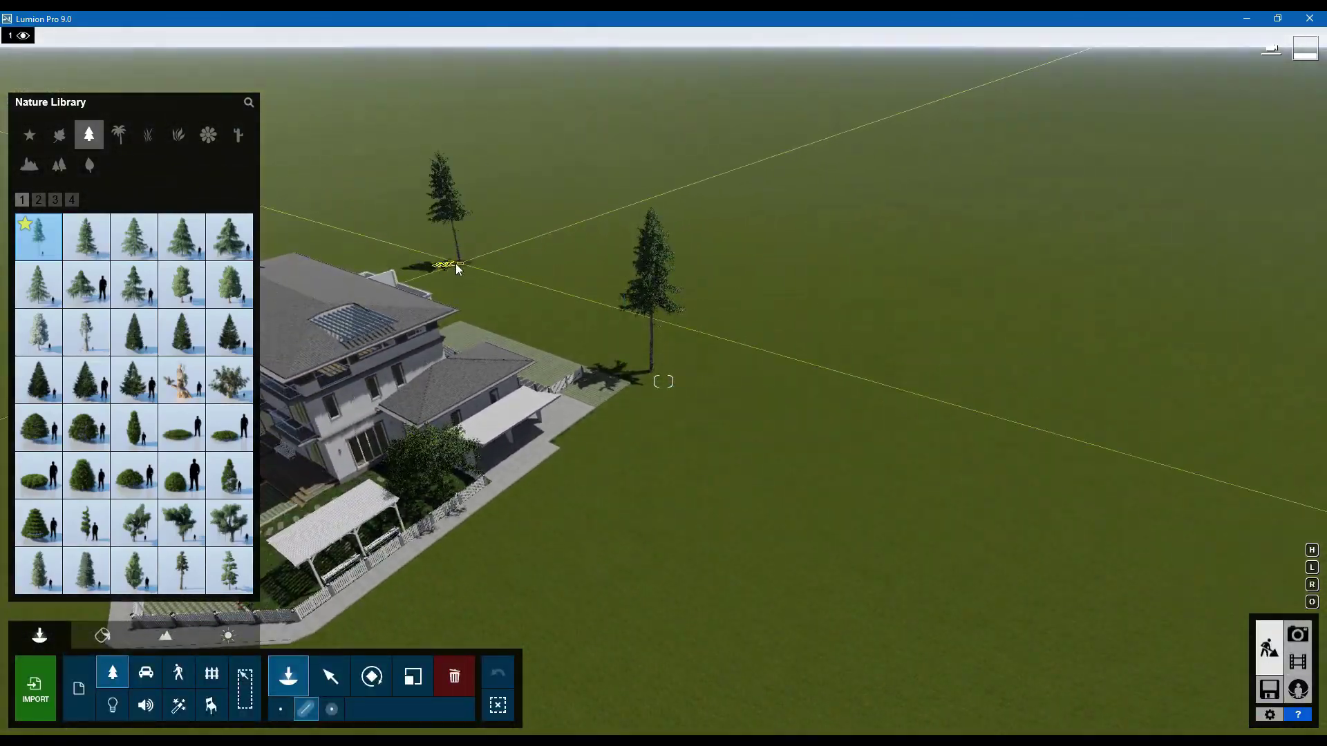
pyautogui.click(876, 436)
pyautogui.press('Return')
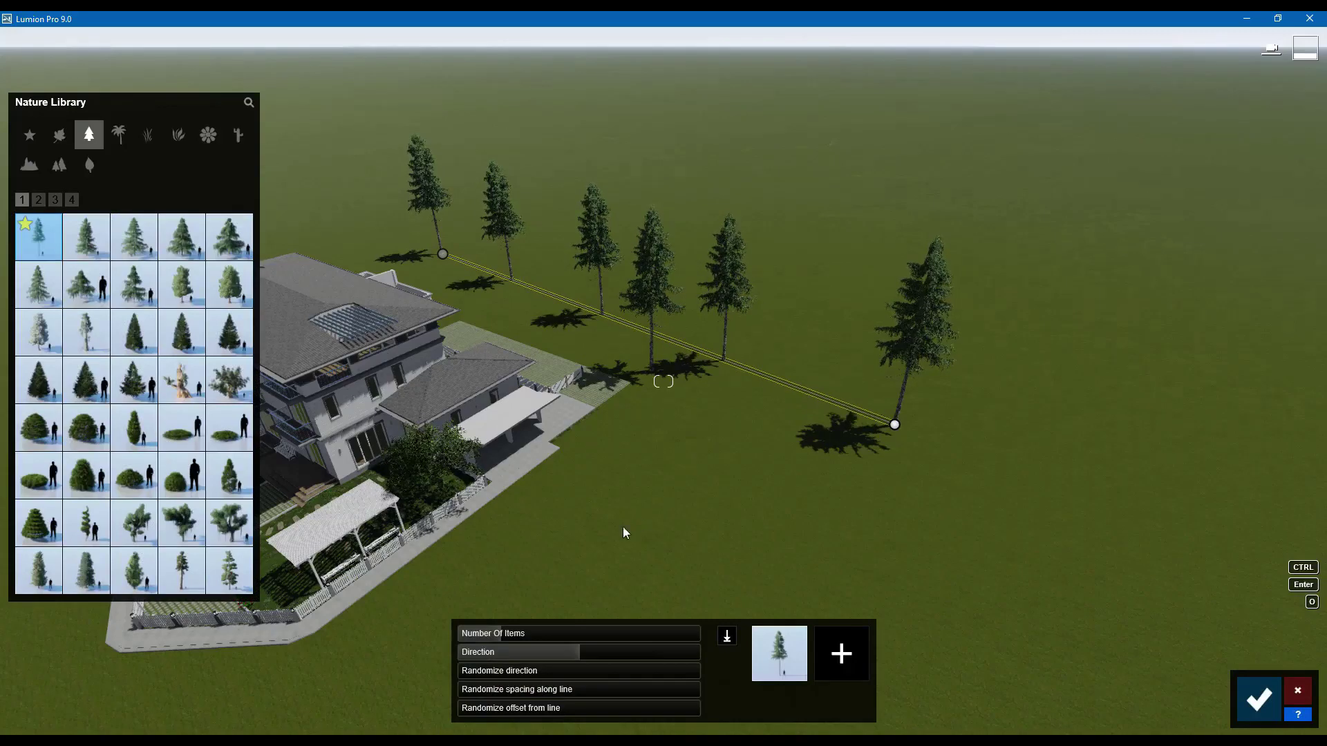
pyautogui.moveTo(532, 633); pyautogui.dragTo(614, 717)
pyautogui.click(1258, 700)
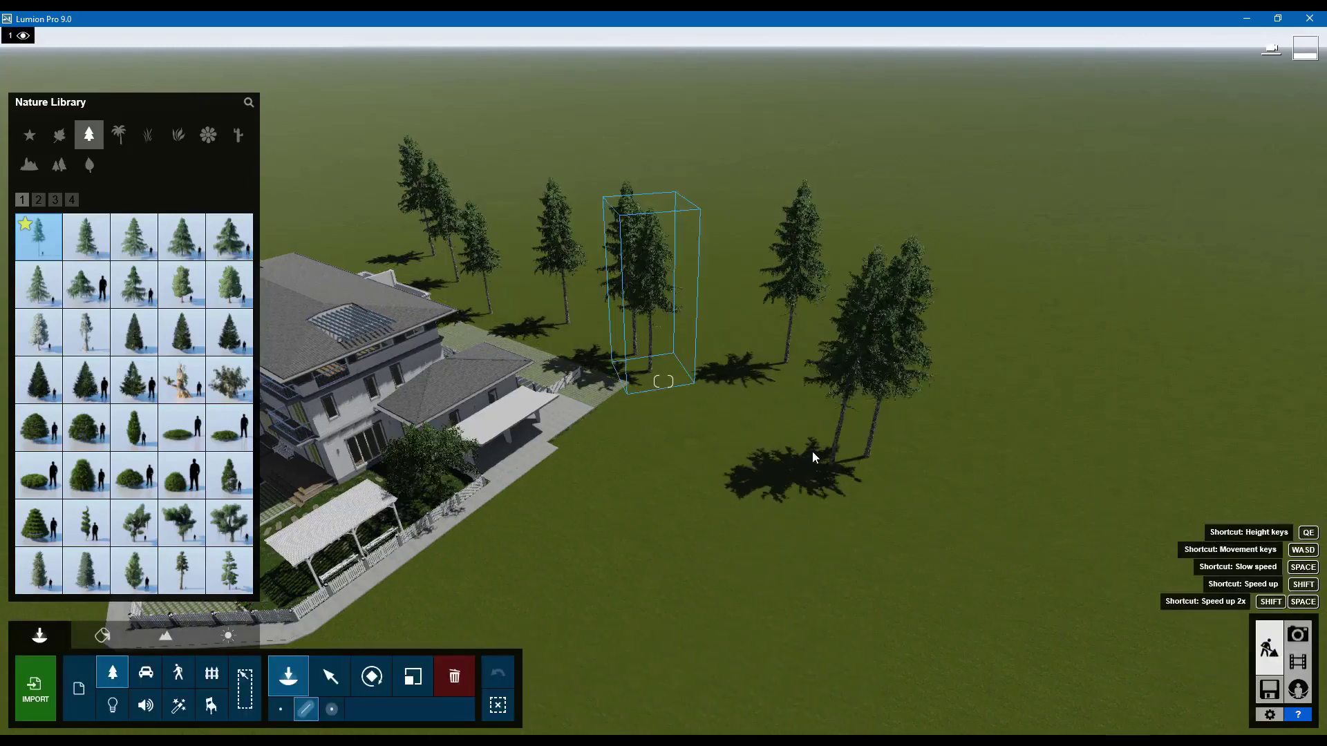
# Step: Mass-place two parallel conifer rows on the open ground along the pergola side of the plot
pyautogui.click(491, 561)
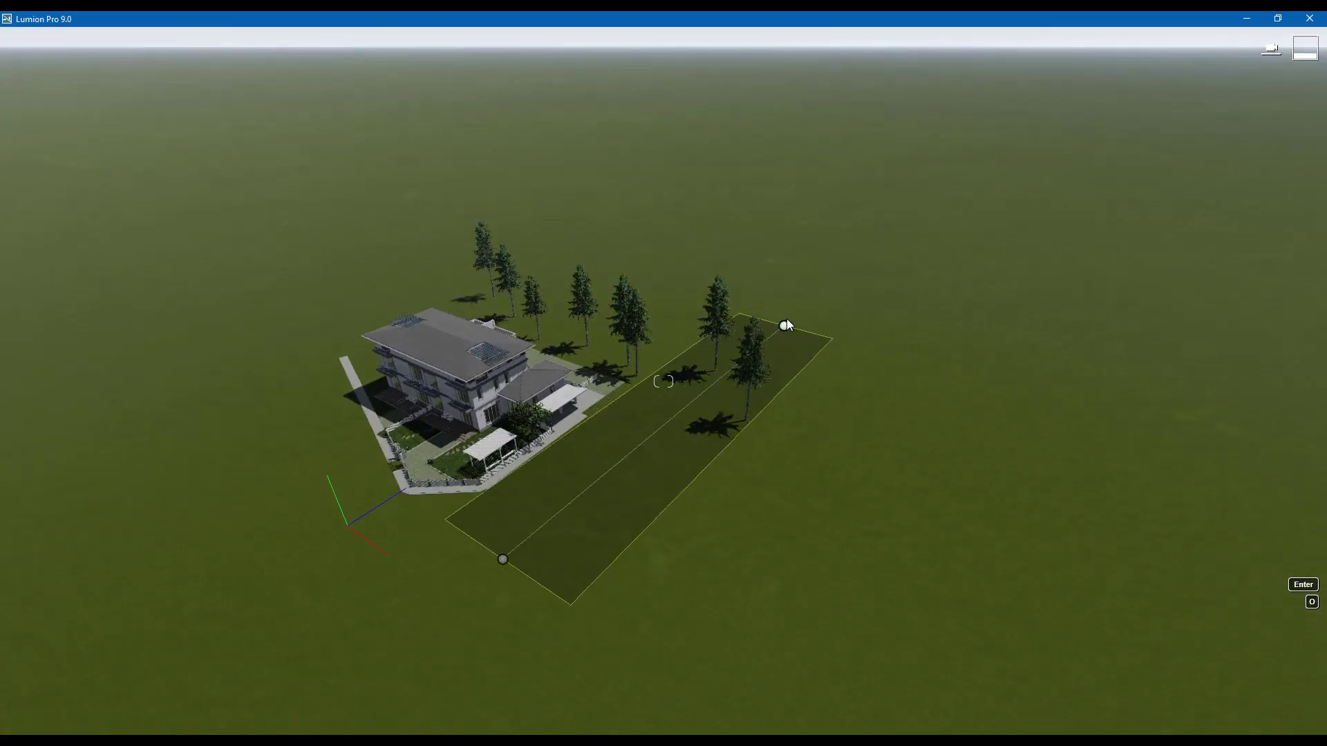
pyautogui.click(874, 312)
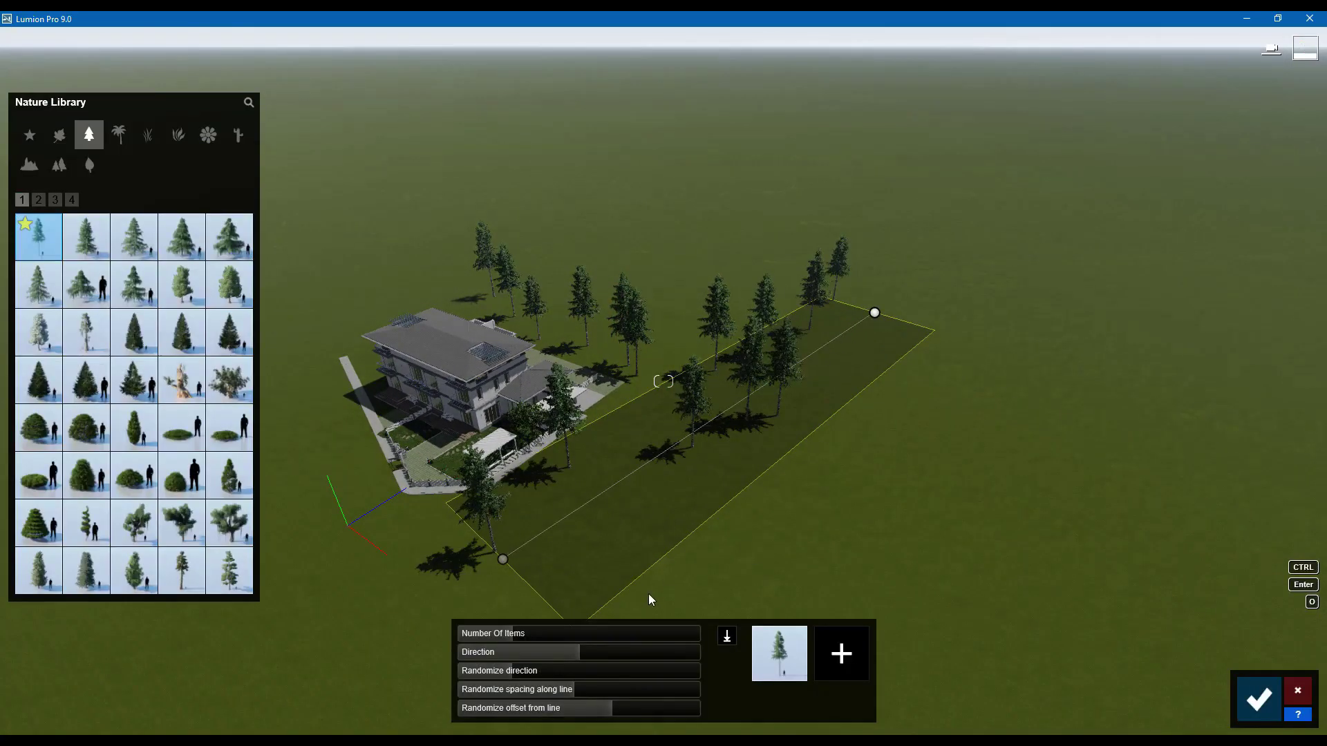
pyautogui.click(1258, 700)
pyautogui.click(536, 592)
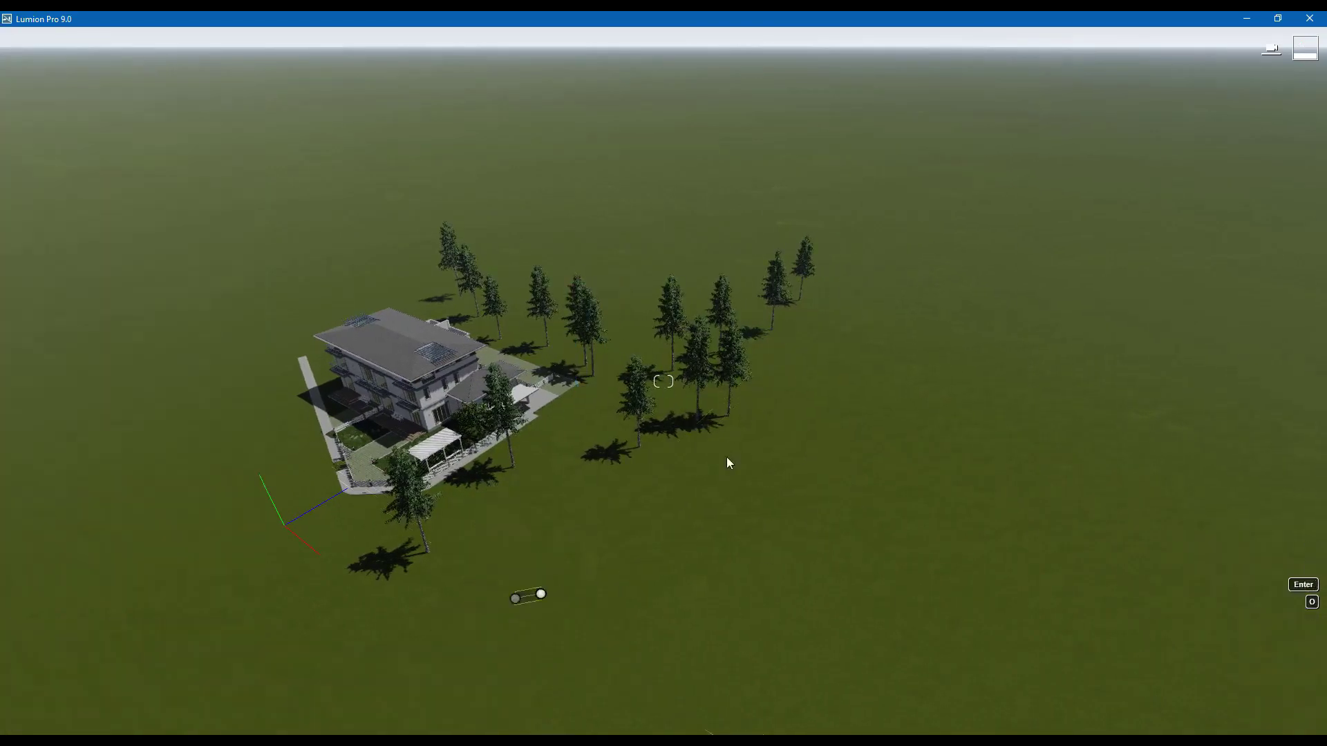
pyautogui.click(872, 319)
pyautogui.click(1258, 700)
# Step: Mass-place another conifer row farther out behind the house, parallel to the first rear row
pyautogui.click(900, 320)
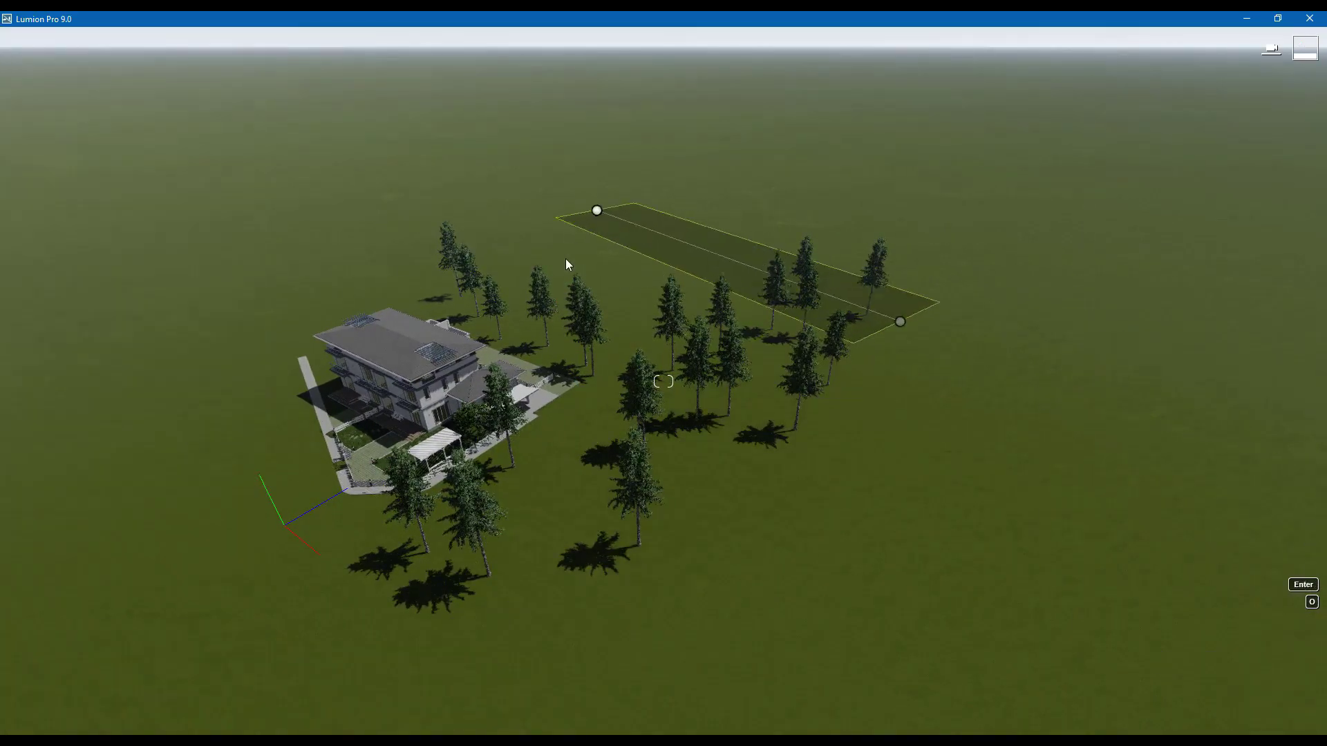
pyautogui.click(527, 238)
pyautogui.press('a')
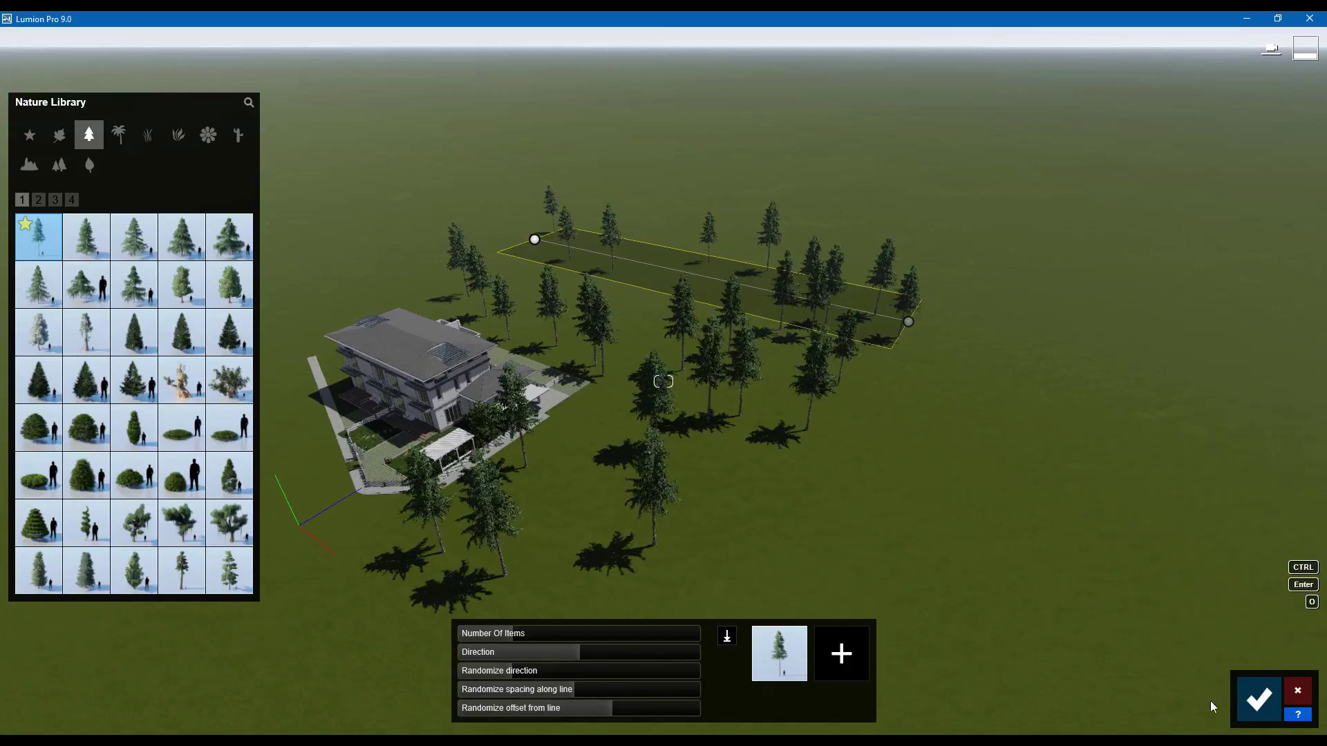
pyautogui.click(1258, 699)
# Step: Mass-place one conifer row across the ground in front of the plot and one along the side opposite the pergola
pyautogui.scroll(-4, 781, 392)
pyautogui.moveTo(408, 489)
pyautogui.mouseDown()
pyautogui.moveTo(711, 679)
pyautogui.moveTo(770, 653)
pyautogui.mouseUp()
pyautogui.click(1258, 699)
pyautogui.moveTo(350, 372); pyautogui.dragTo(521, 241)
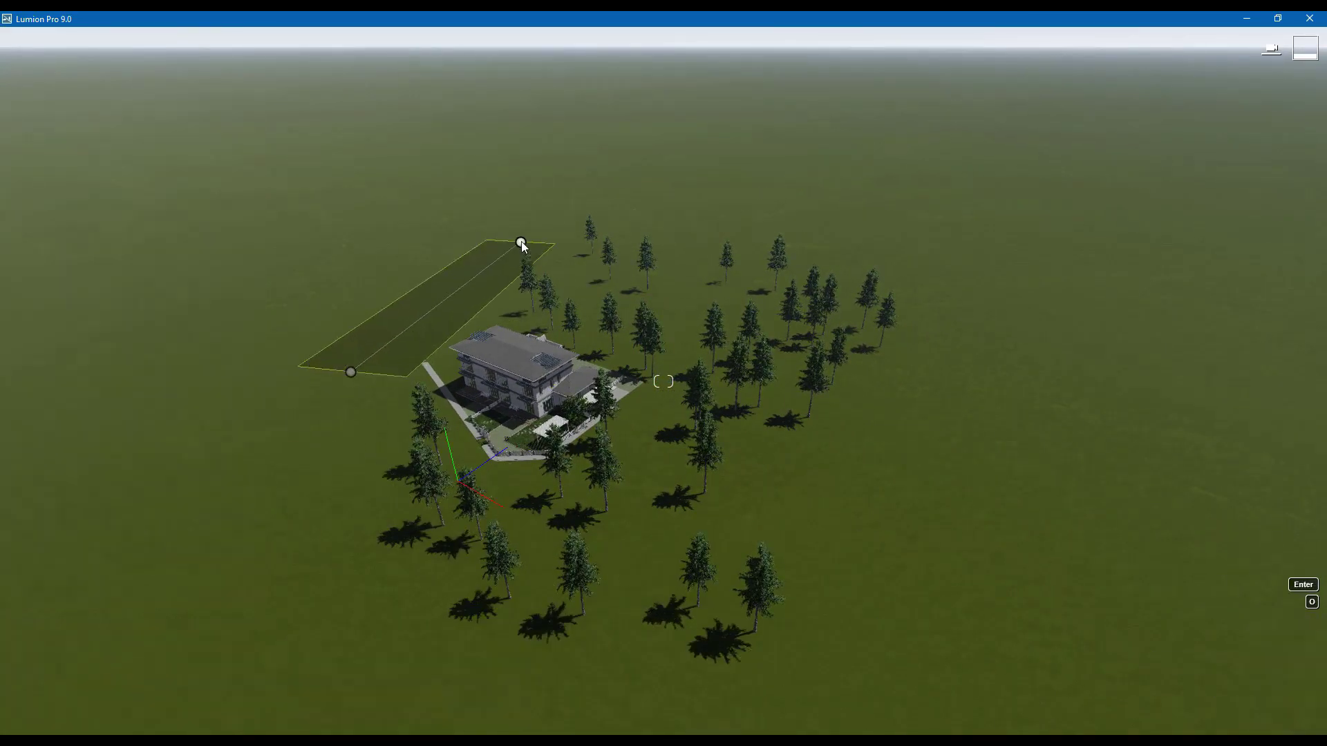
pyautogui.click(1259, 696)
# Step: Mass-place three more conifer rows around the outer edges: far rear, outer pergola side and outer opposite side
pyautogui.moveTo(738, 228); pyautogui.dragTo(1022, 376)
pyautogui.click(1258, 699)
pyautogui.moveTo(817, 566)
pyautogui.mouseDown()
pyautogui.moveTo(914, 367)
pyautogui.moveTo(934, 356)
pyautogui.mouseUp()
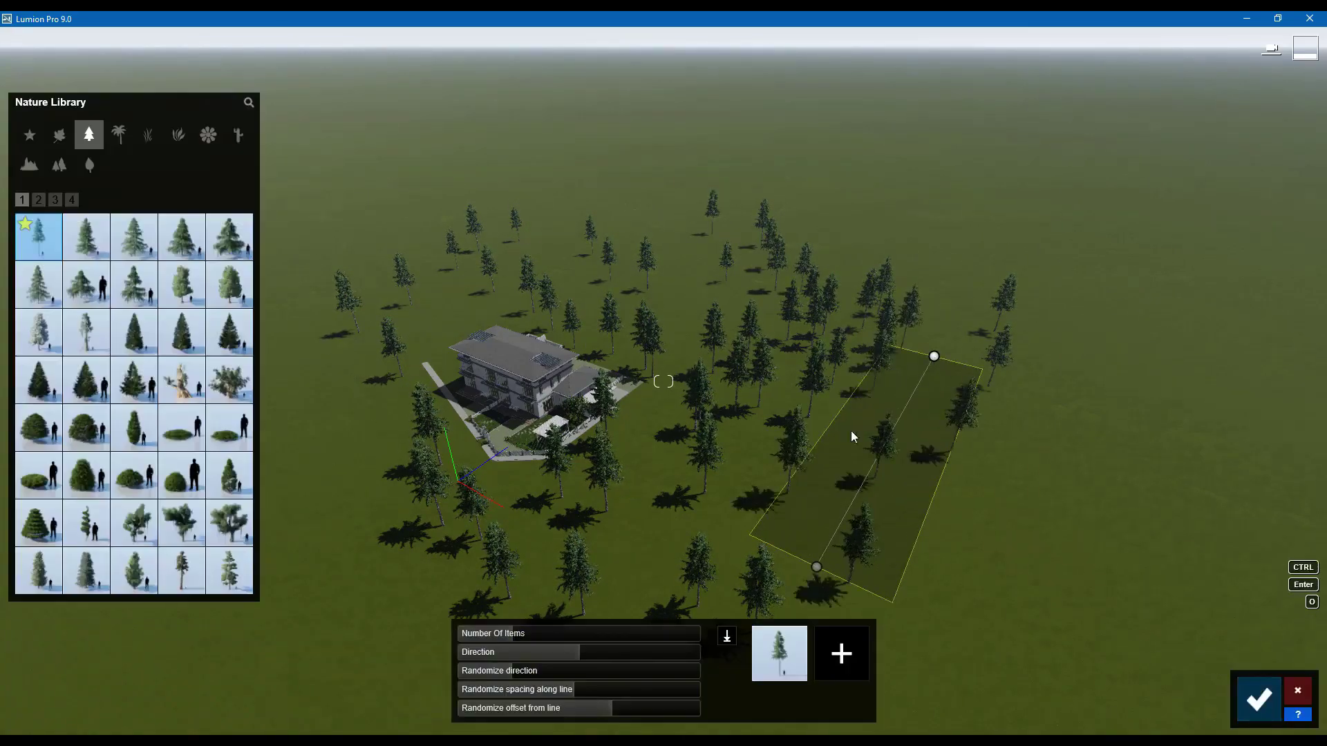
pyautogui.press('a')
pyautogui.press('Return')
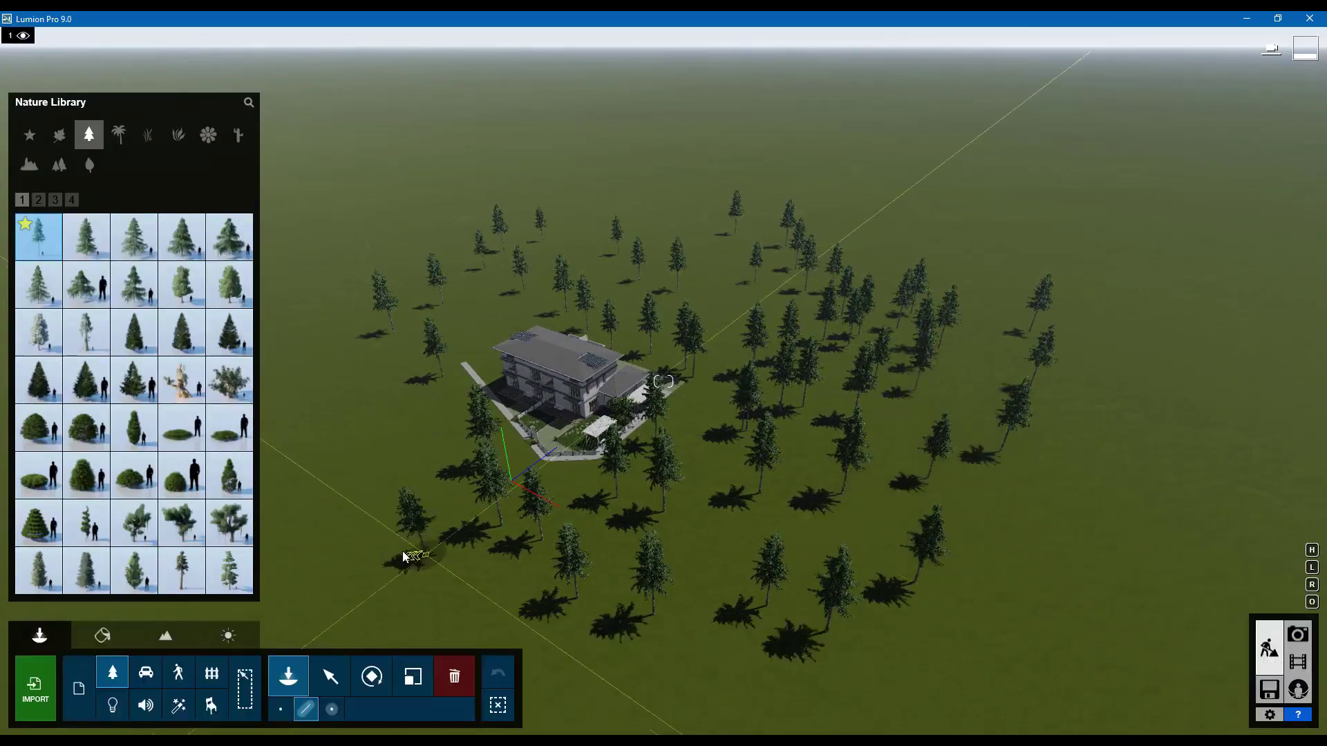
pyautogui.moveTo(359, 491); pyautogui.dragTo(303, 272)
pyautogui.click(1259, 698)
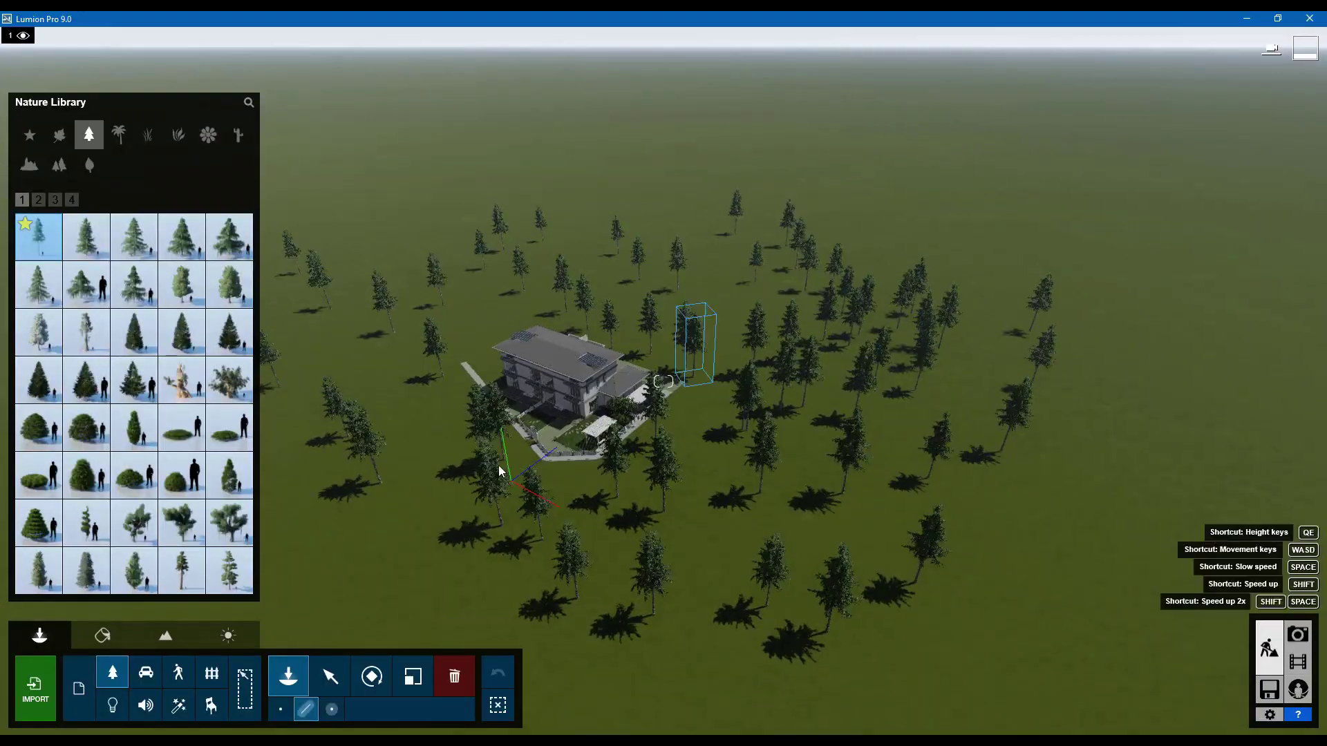
# Step: Review the conifer backdrop around the house in the photo 2 view
pyautogui.moveTo(499, 465); pyautogui.dragTo(375, 661)
pyautogui.press('w')
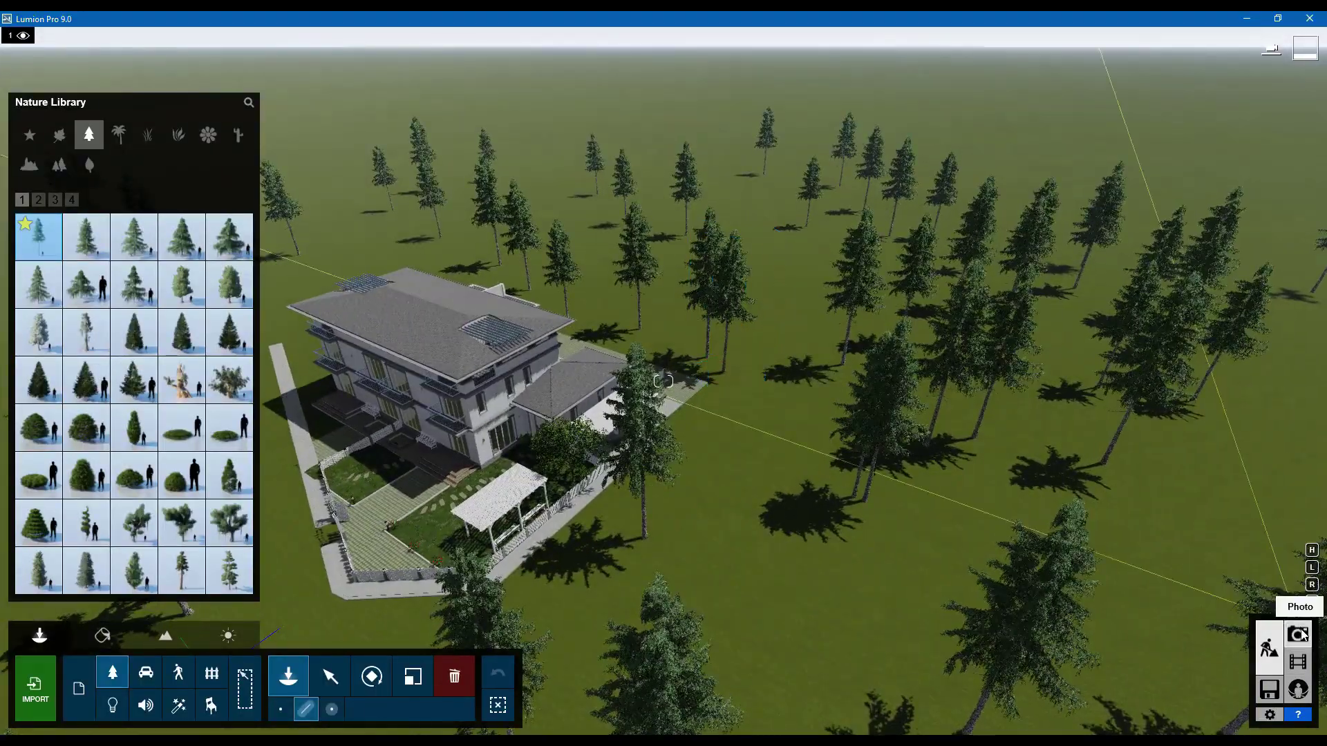
pyautogui.click(1297, 634)
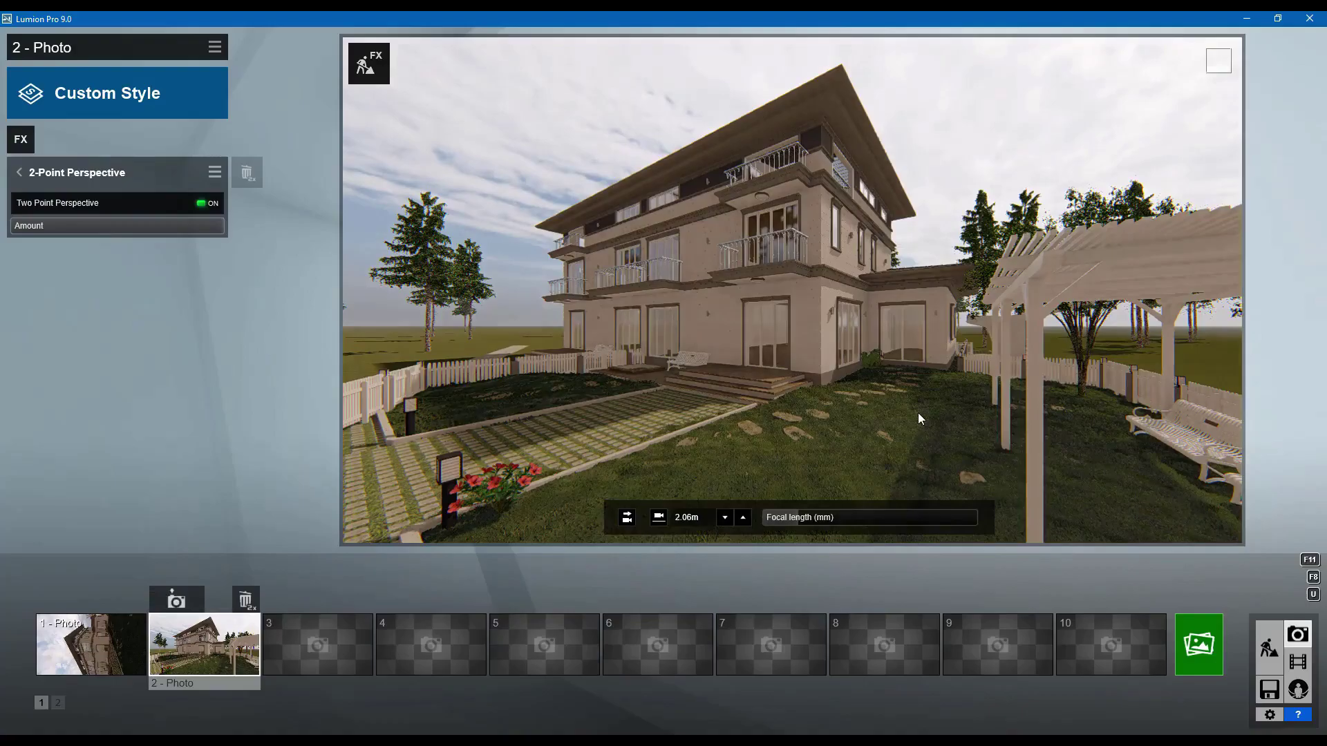
# Step: Return to build mode and mass-place additional conifers on the grass beyond the sidewalk on the side opposite the pergola
pyautogui.click(1269, 648)
pyautogui.press('q')
pyautogui.moveTo(629, 424); pyautogui.dragTo(436, 441, button='right')
pyautogui.press('q')
pyautogui.press('a')
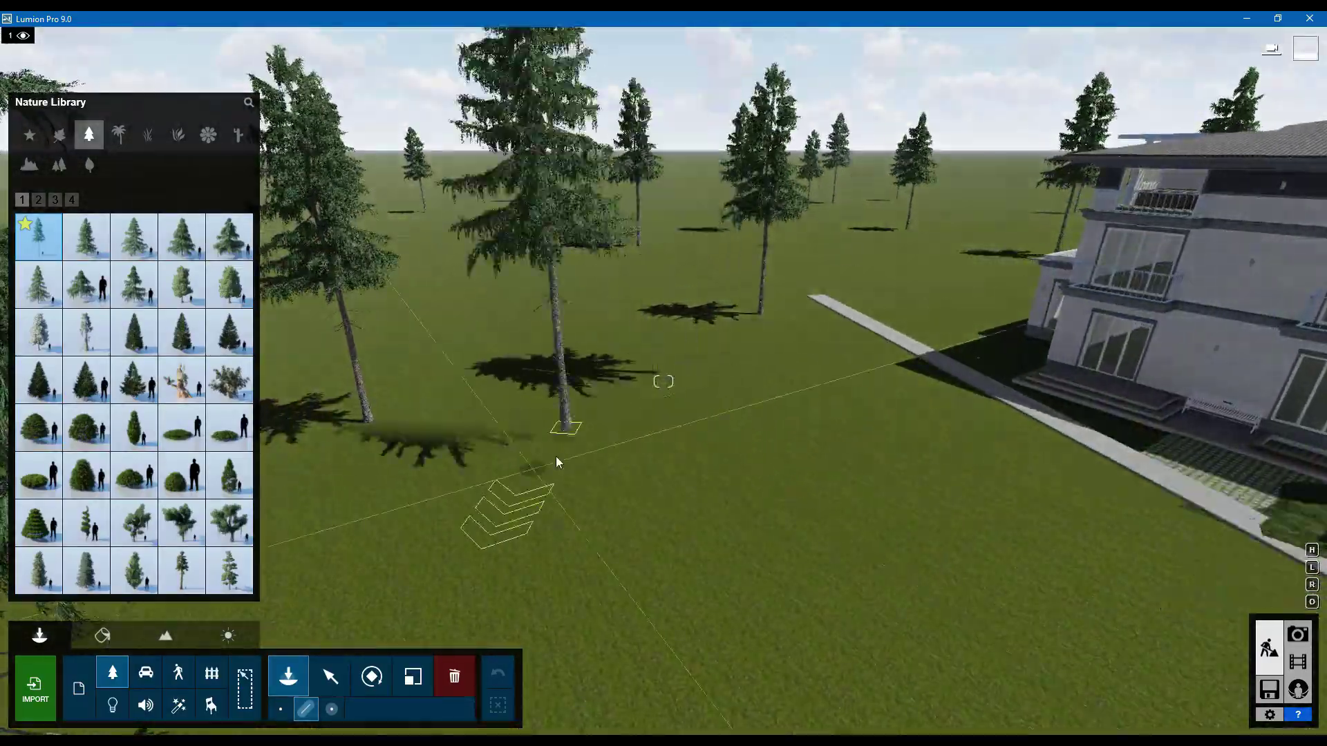
pyautogui.click(708, 339)
pyautogui.click(965, 219)
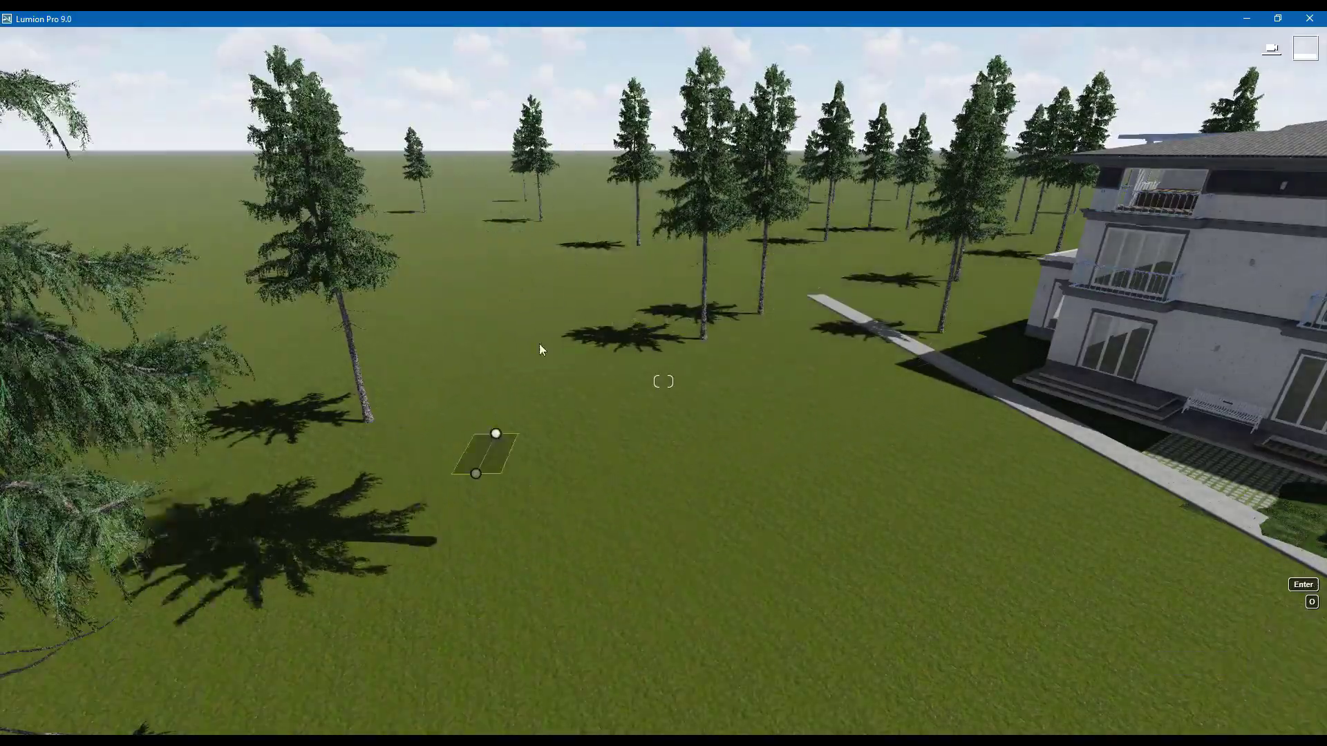
# Step: Check the denser trees beside the house from the photo 2 camera
pyautogui.moveTo(779, 335); pyautogui.dragTo(956, 400, button='right')
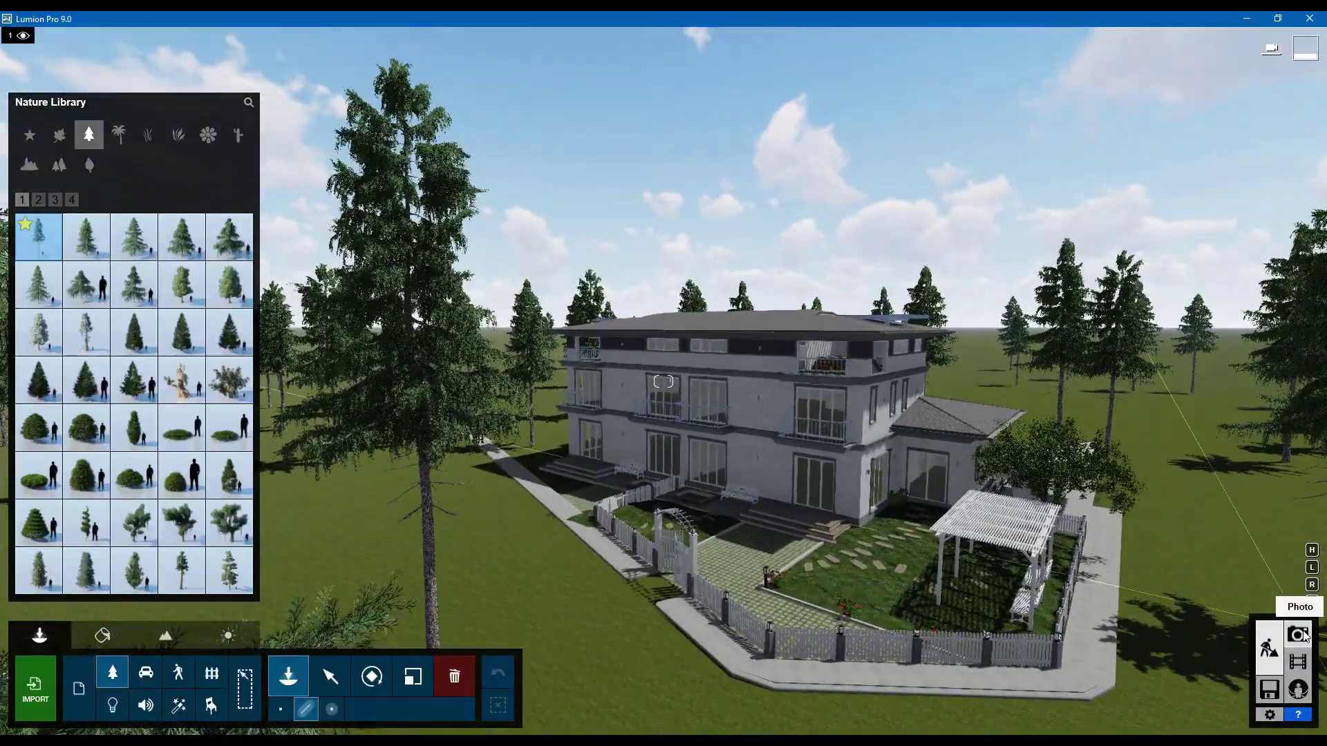
pyautogui.click(1296, 634)
pyautogui.click(193, 625)
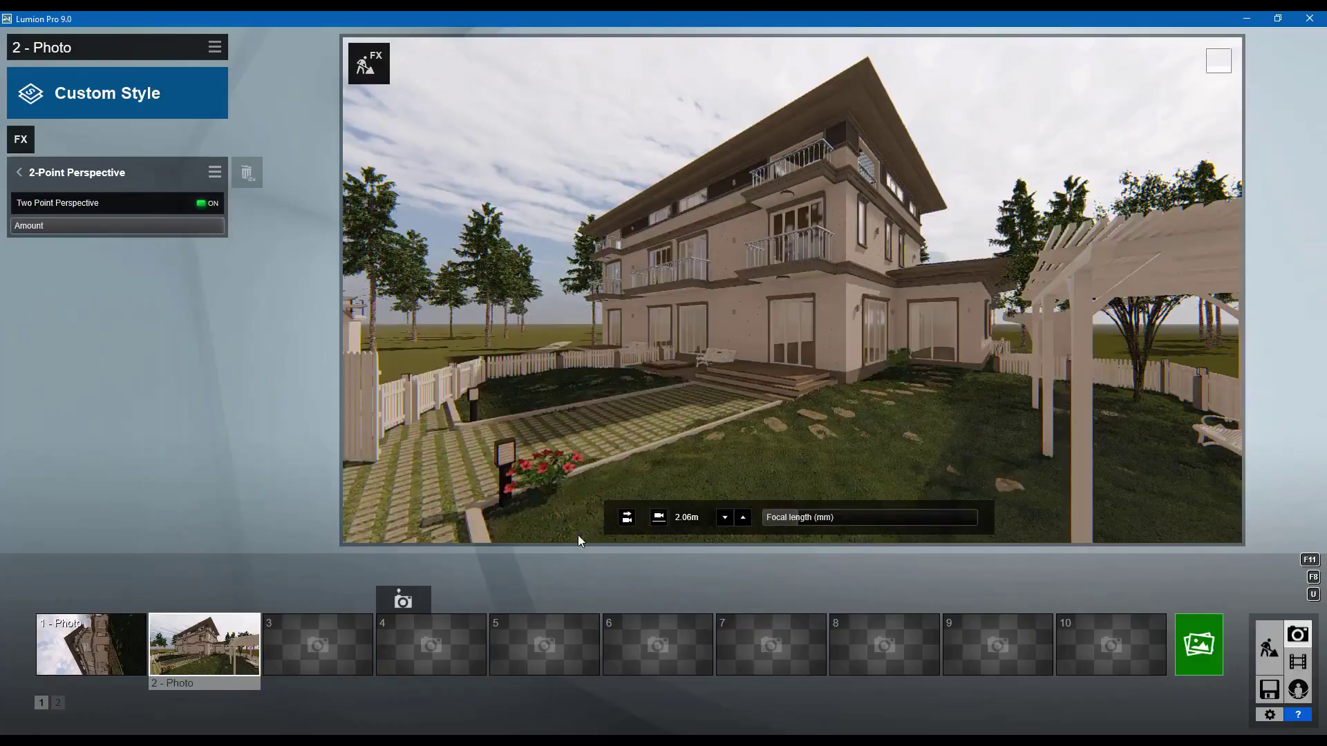
# Step: Go to the square planter on the wooden deck beside the bench and import the ARECA SketchUp plant model
pyautogui.moveTo(578, 534); pyautogui.dragTo(687, 364, button='right')
pyautogui.press('w')
pyautogui.moveTo(719, 447); pyautogui.dragTo(662, 514, button='right')
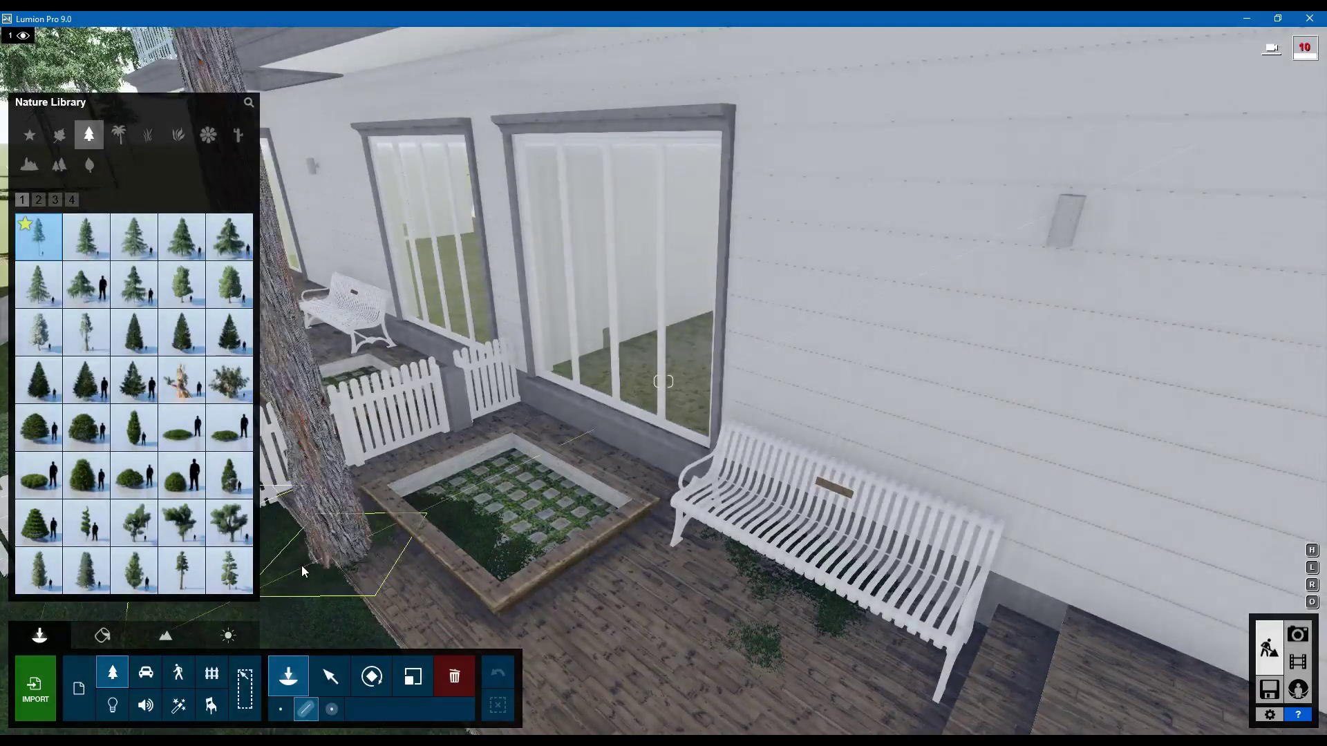
pyautogui.click(79, 688)
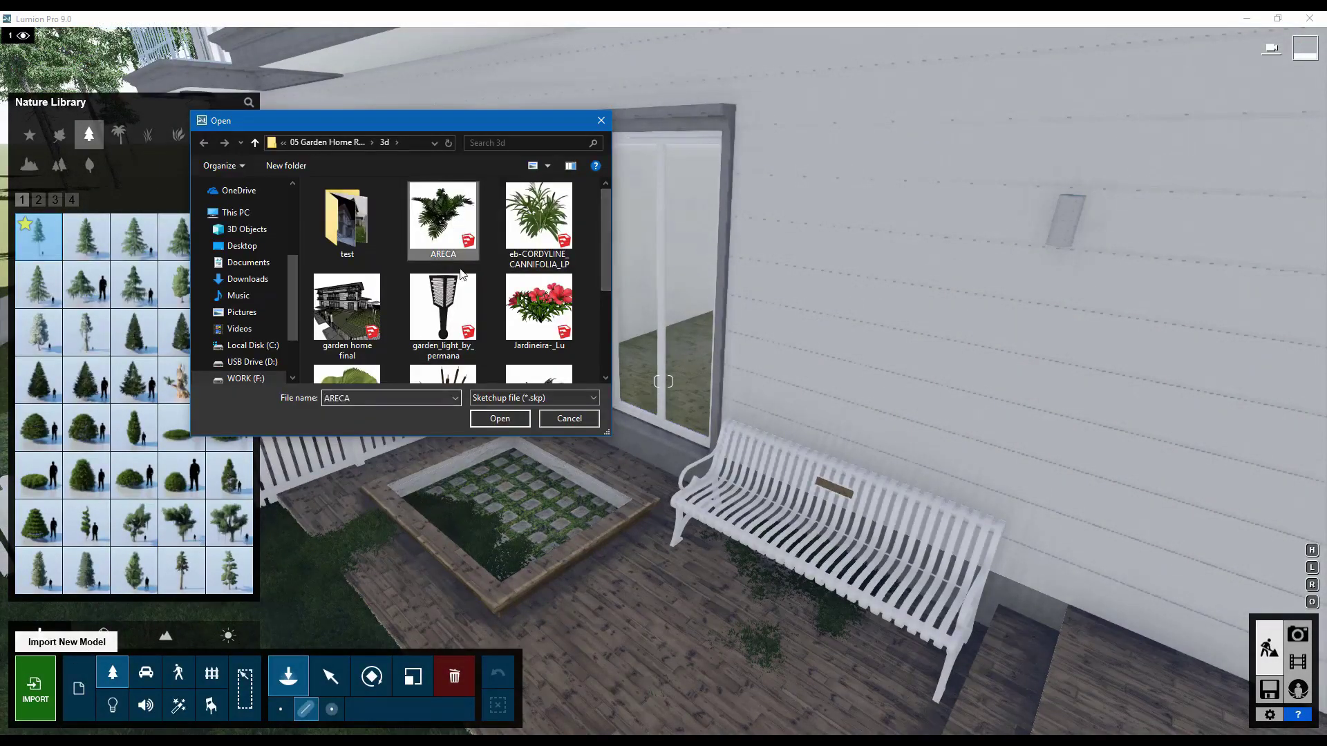
pyautogui.click(500, 418)
pyautogui.press('Return')
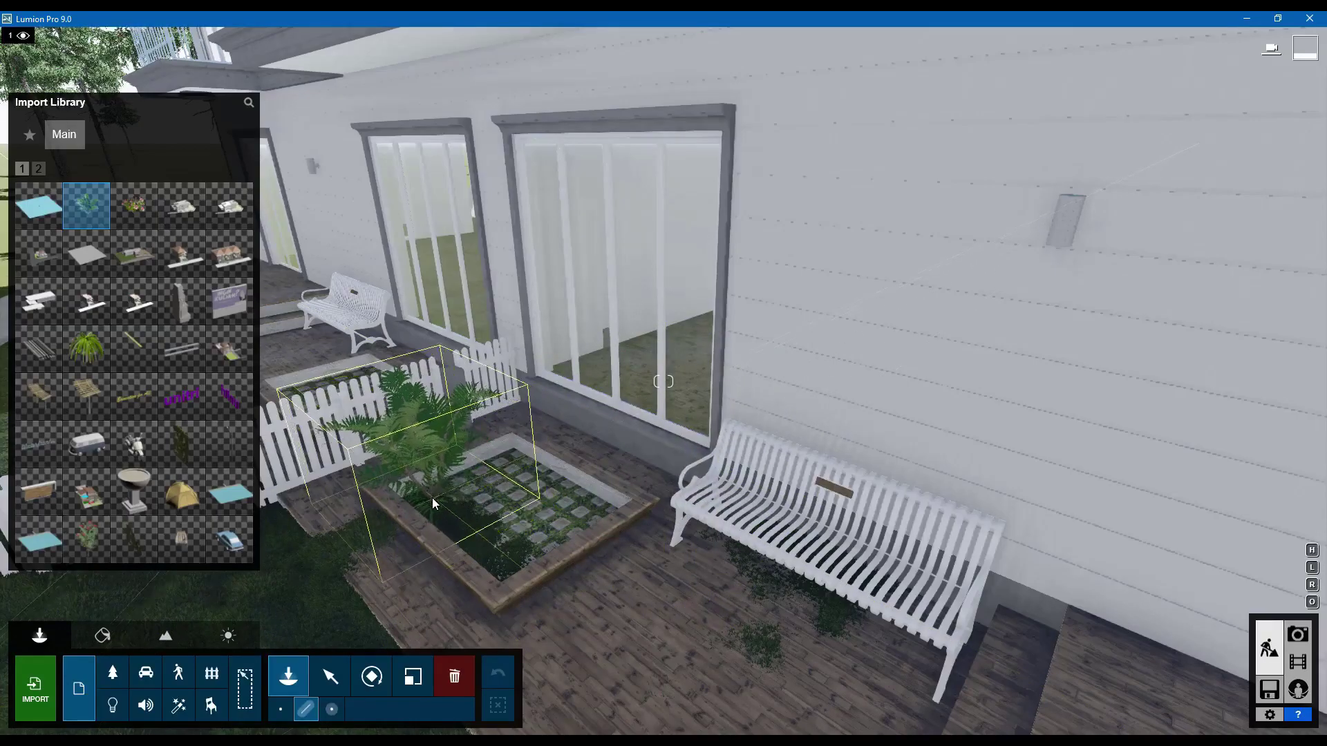
# Step: Place one ARECA plant in the rear corner of the square planter next to the white fence
pyautogui.moveTo(432, 498); pyautogui.dragTo(506, 500)
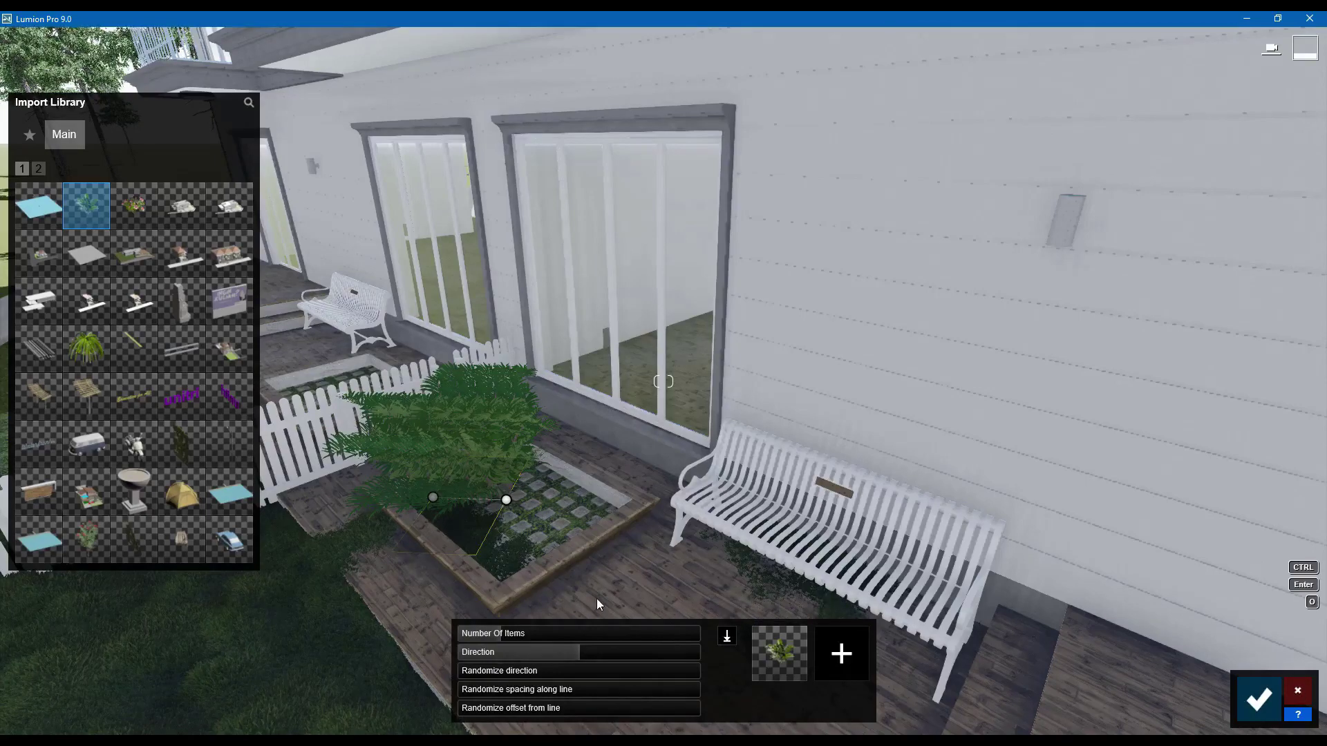
pyautogui.click(1298, 691)
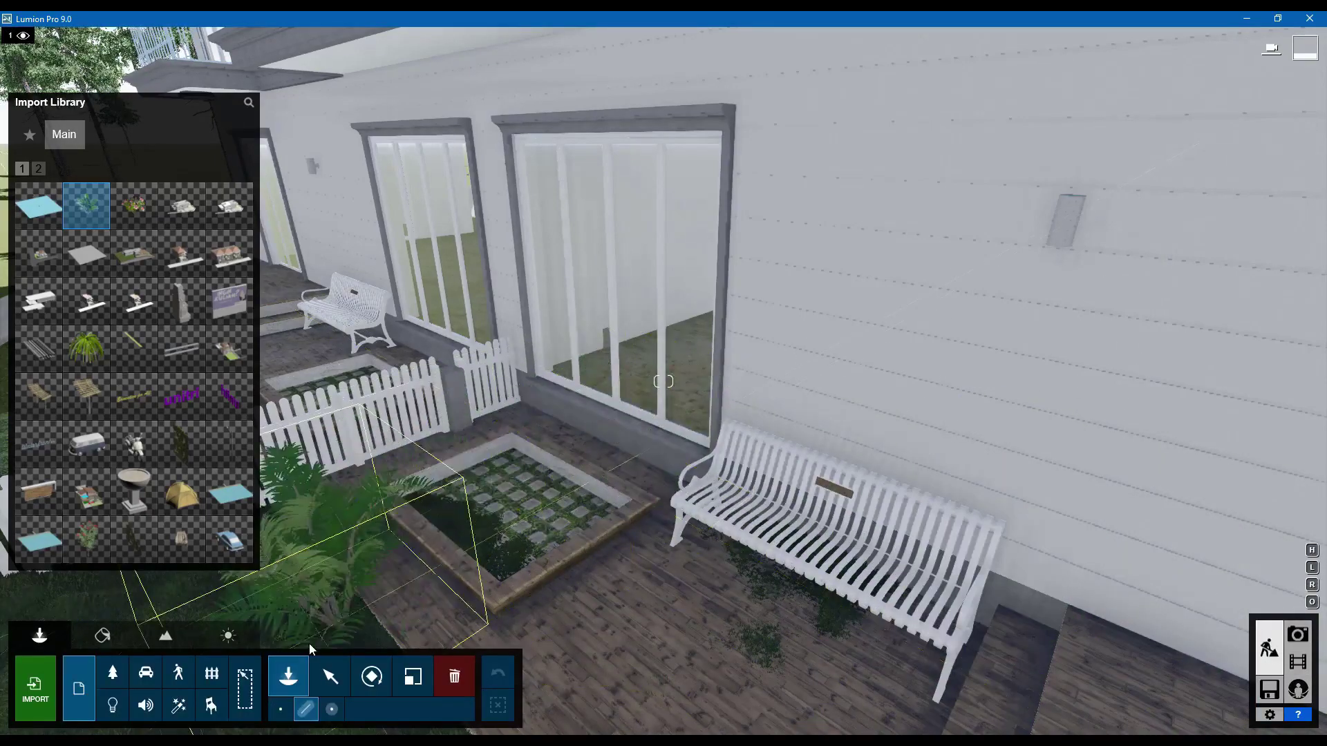
pyautogui.click(442, 501)
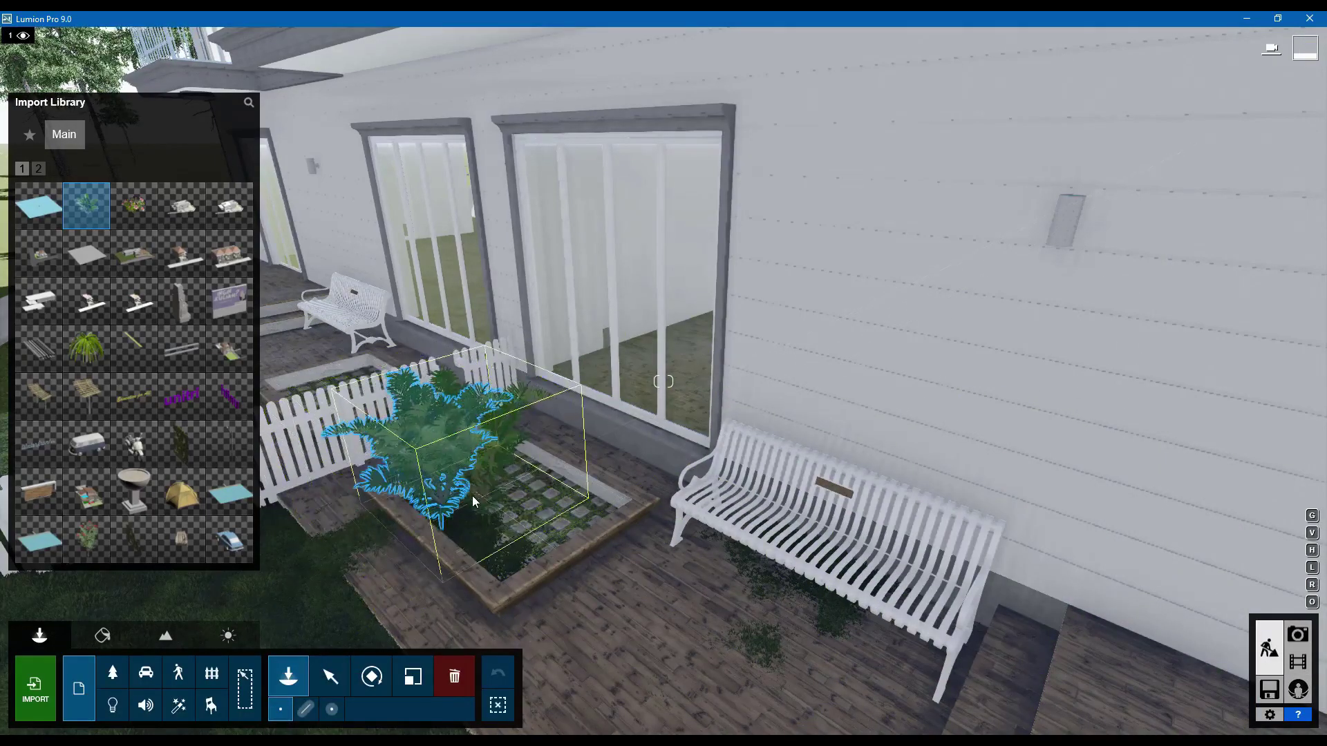
# Step: Import the eb-CORDYLINE_CANNIFOLIA_LP SketchUp model and place it in the square planter beside the ARECA plant
pyautogui.click(35, 688)
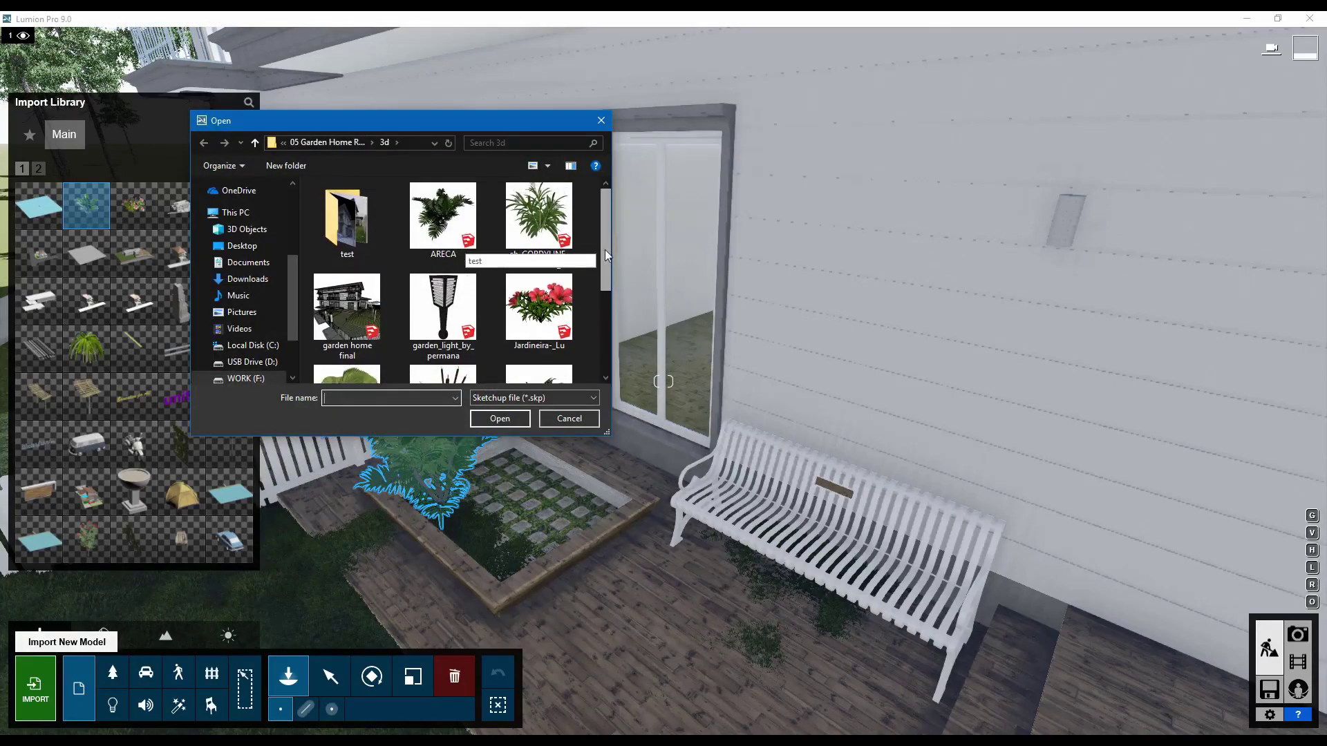
pyautogui.click(539, 216)
pyautogui.click(503, 420)
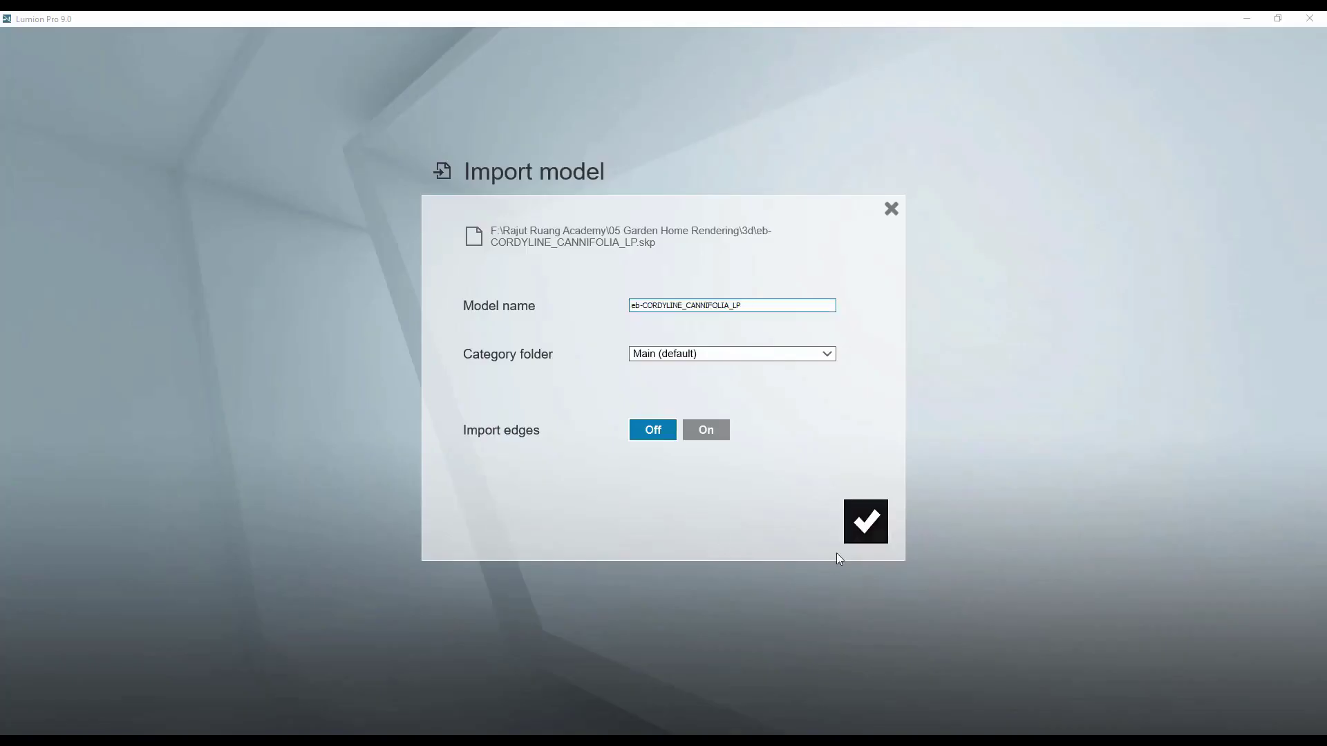
pyautogui.click(864, 524)
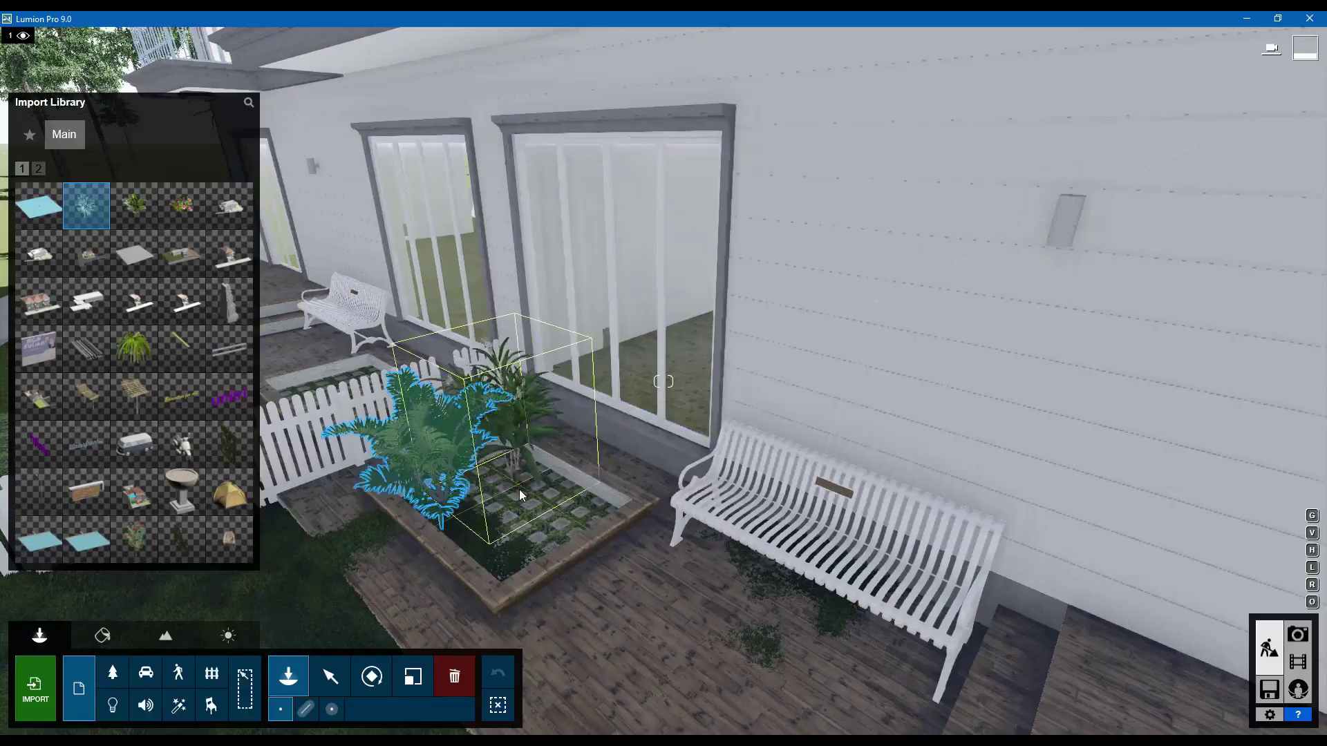
pyautogui.click(576, 529)
# Step: Import the Plant-006 SketchUp model and place it in the front corner of the square planter
pyautogui.click(34, 689)
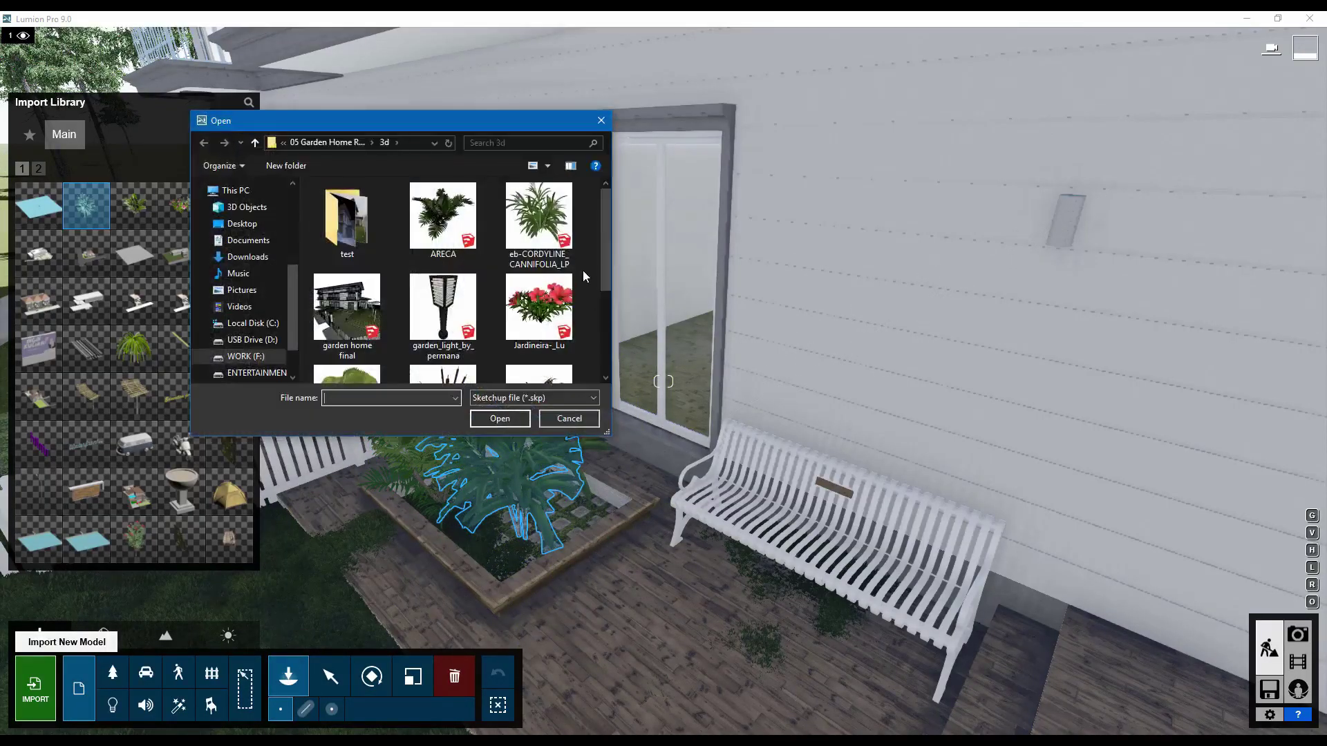
pyautogui.scroll(-3, 583, 277)
pyautogui.click(517, 424)
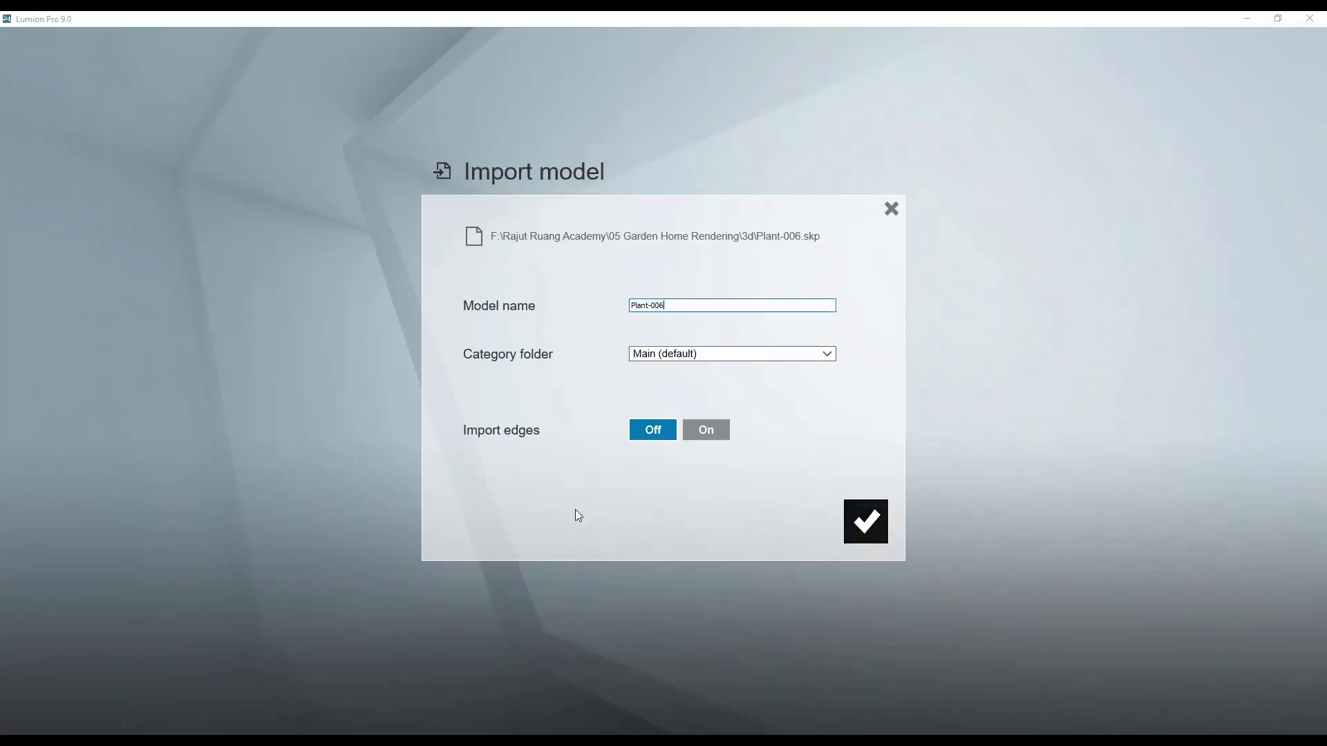
pyautogui.press('Return')
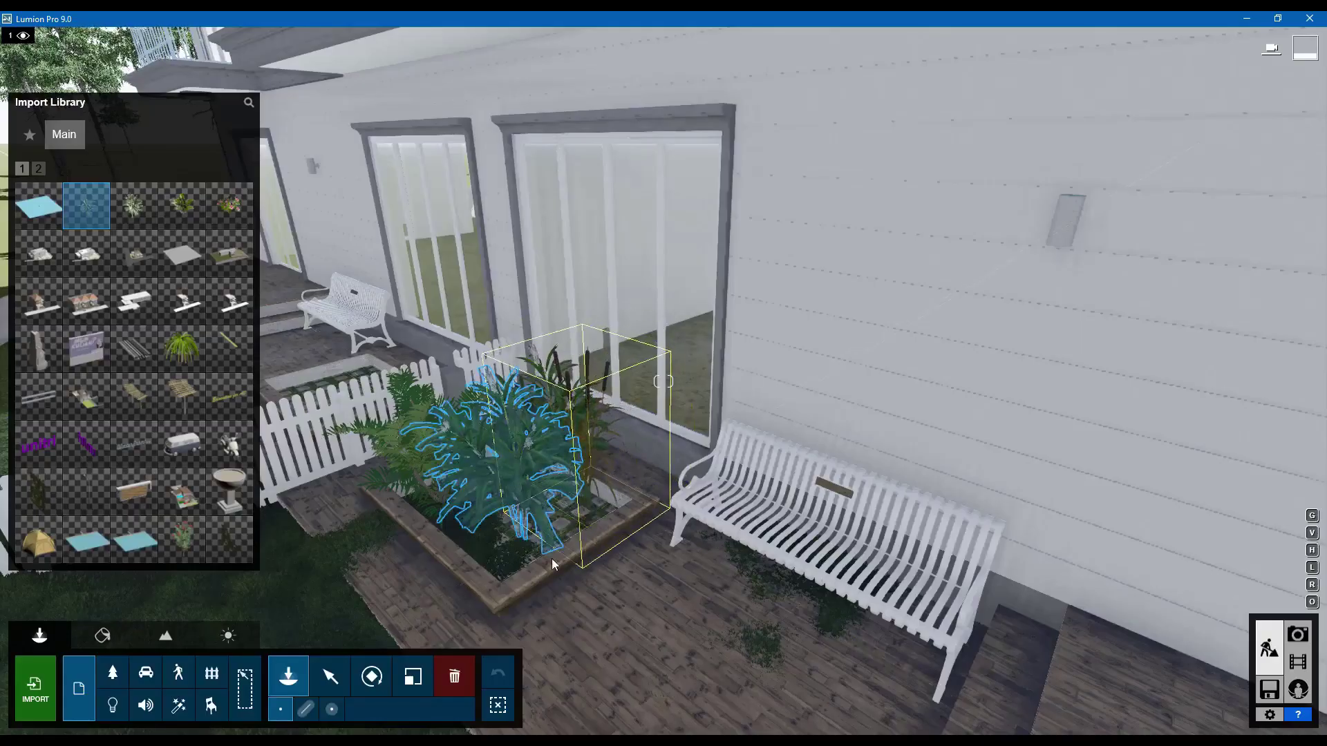
pyautogui.click(508, 574)
# Step: Import the Palm_tree-03 SketchUp model and place it on the lawn between the white fence and the planter deck
pyautogui.press('s')
pyautogui.moveTo(508, 574); pyautogui.dragTo(664, 466, button='right')
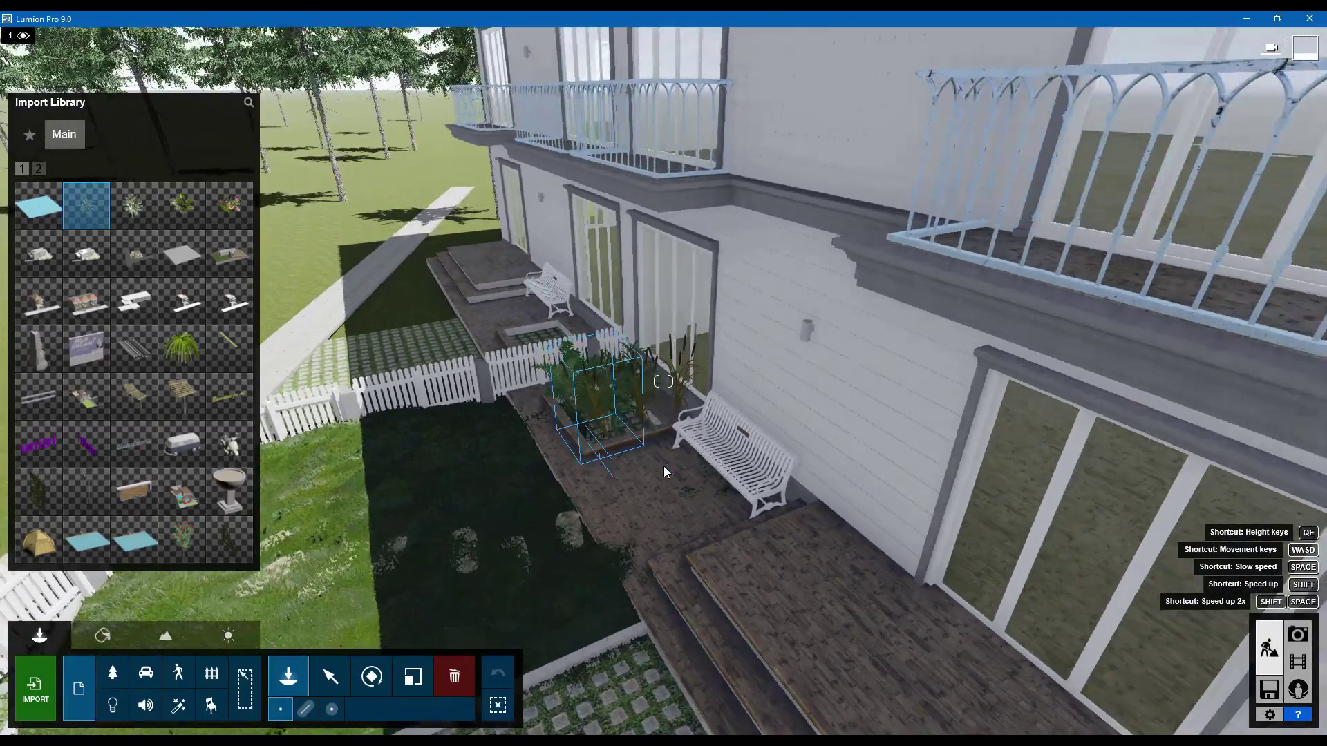
pyautogui.press('a')
pyautogui.press('w')
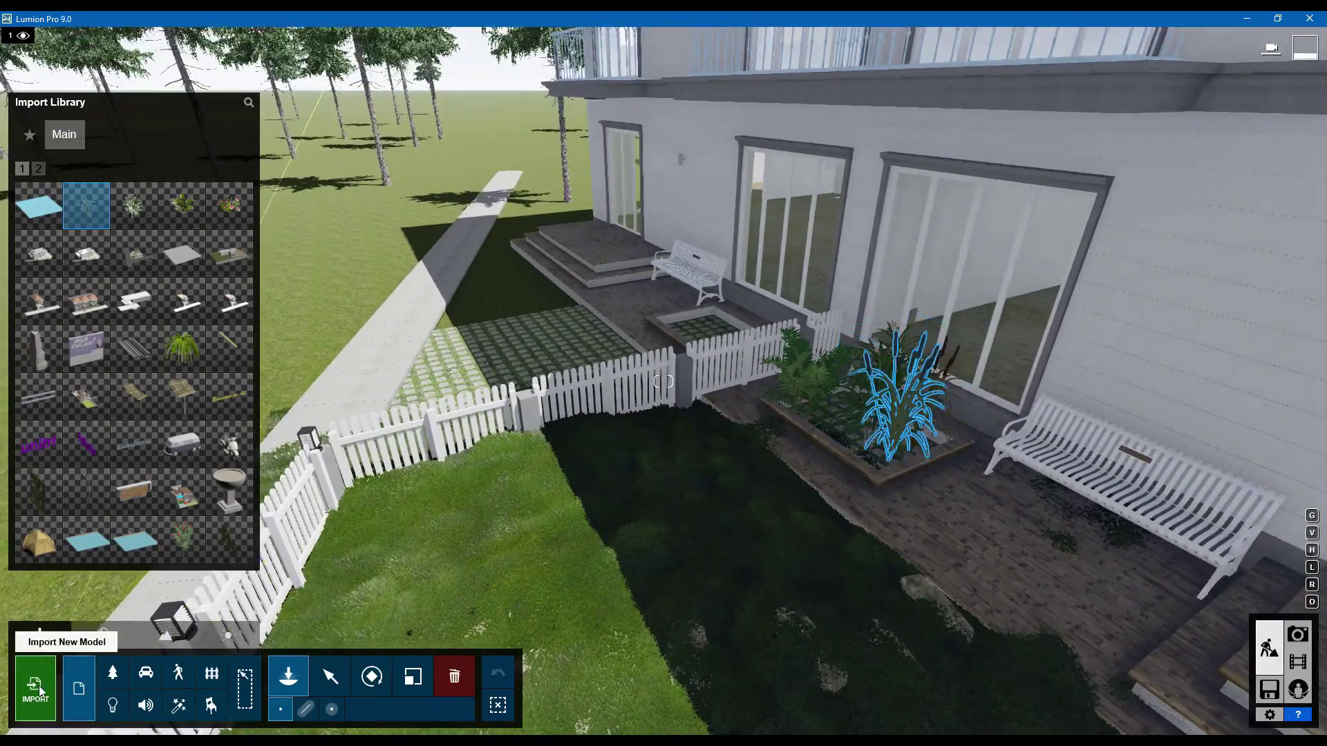
pyautogui.click(36, 687)
pyautogui.moveTo(604, 261); pyautogui.dragTo(603, 310)
pyautogui.click(347, 290)
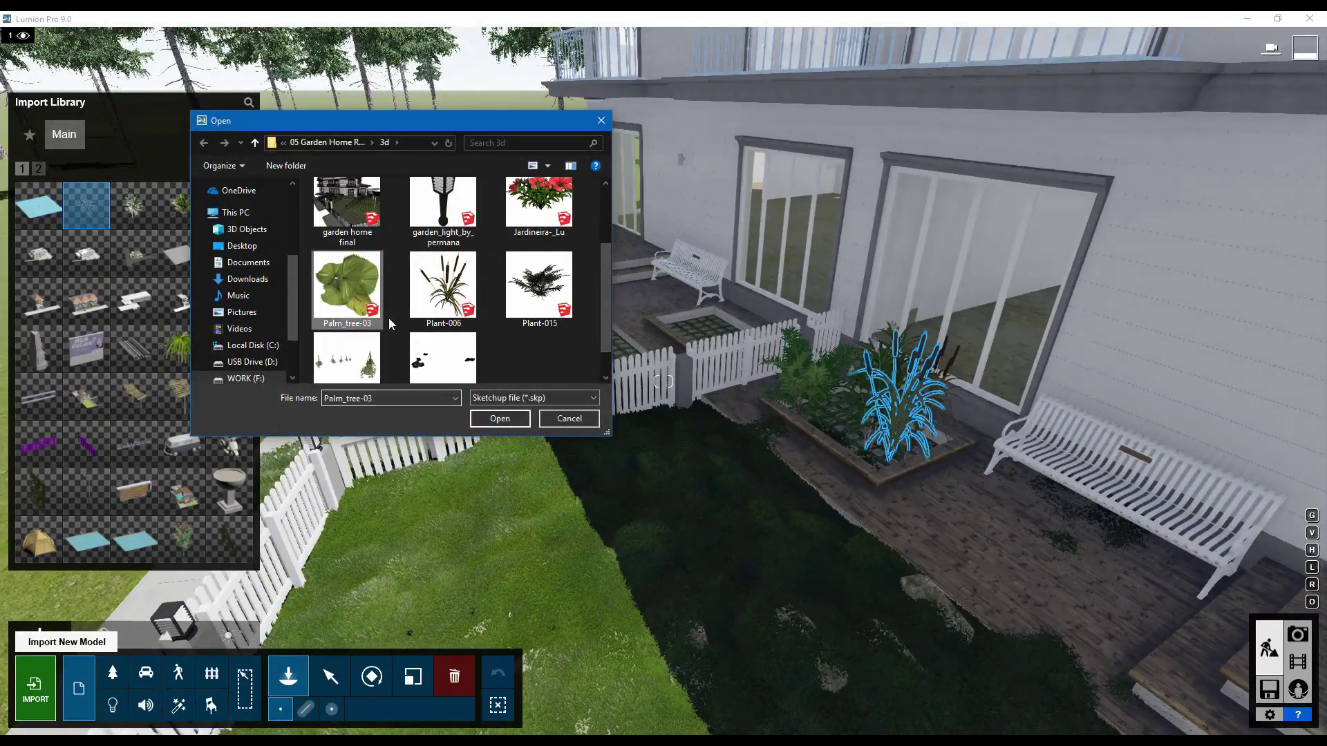
pyautogui.click(500, 418)
pyautogui.click(865, 523)
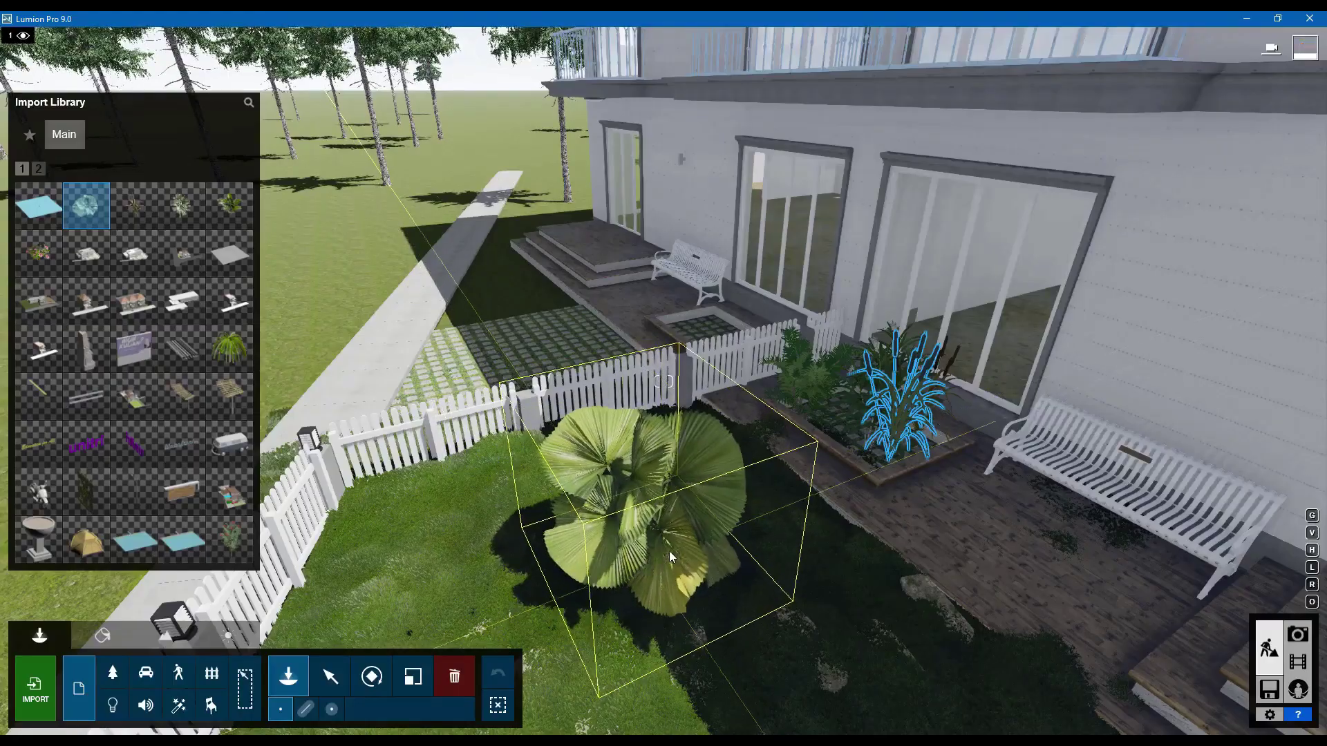
pyautogui.moveTo(669, 550); pyautogui.dragTo(663, 518, button='right')
# Step: Import the pot gantung hanging-pot SketchUp model with its default name and category
pyautogui.press('a')
pyautogui.press('d')
pyautogui.click(36, 687)
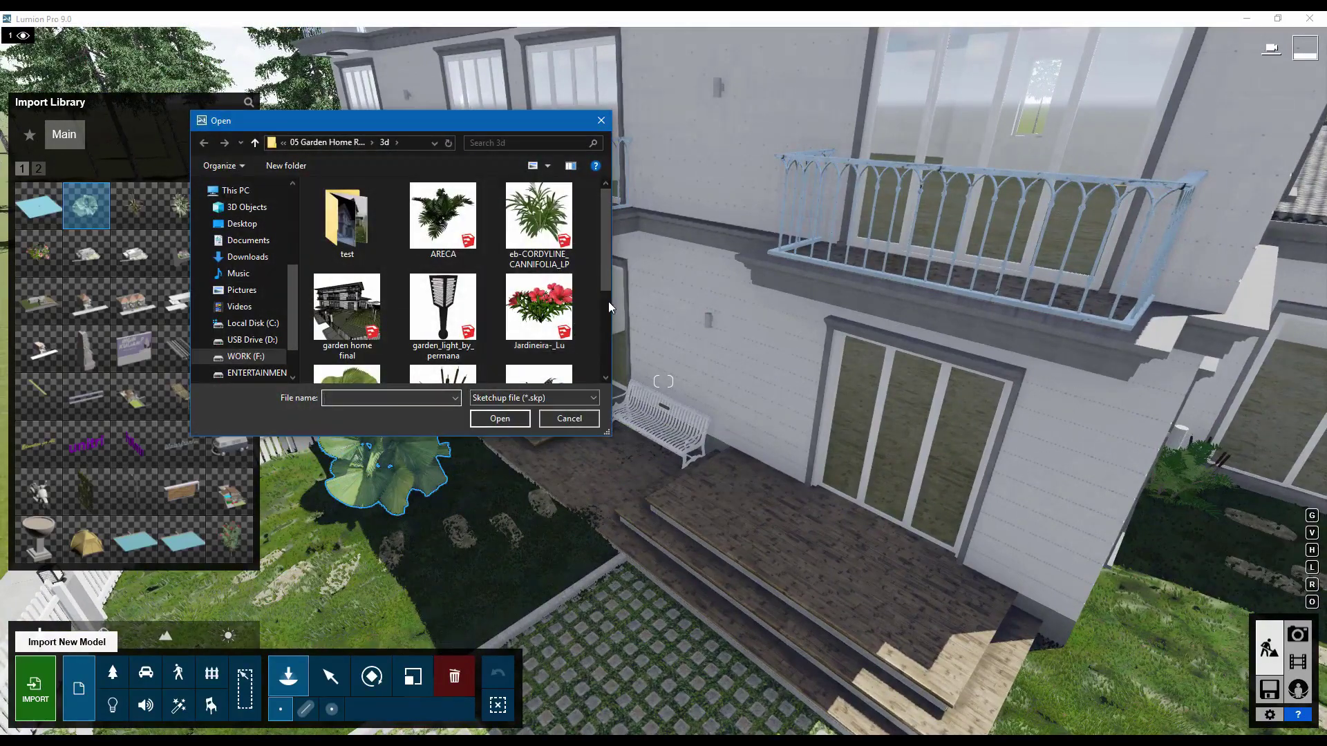
pyautogui.moveTo(608, 306); pyautogui.dragTo(608, 362)
pyautogui.click(542, 273)
pyautogui.click(500, 418)
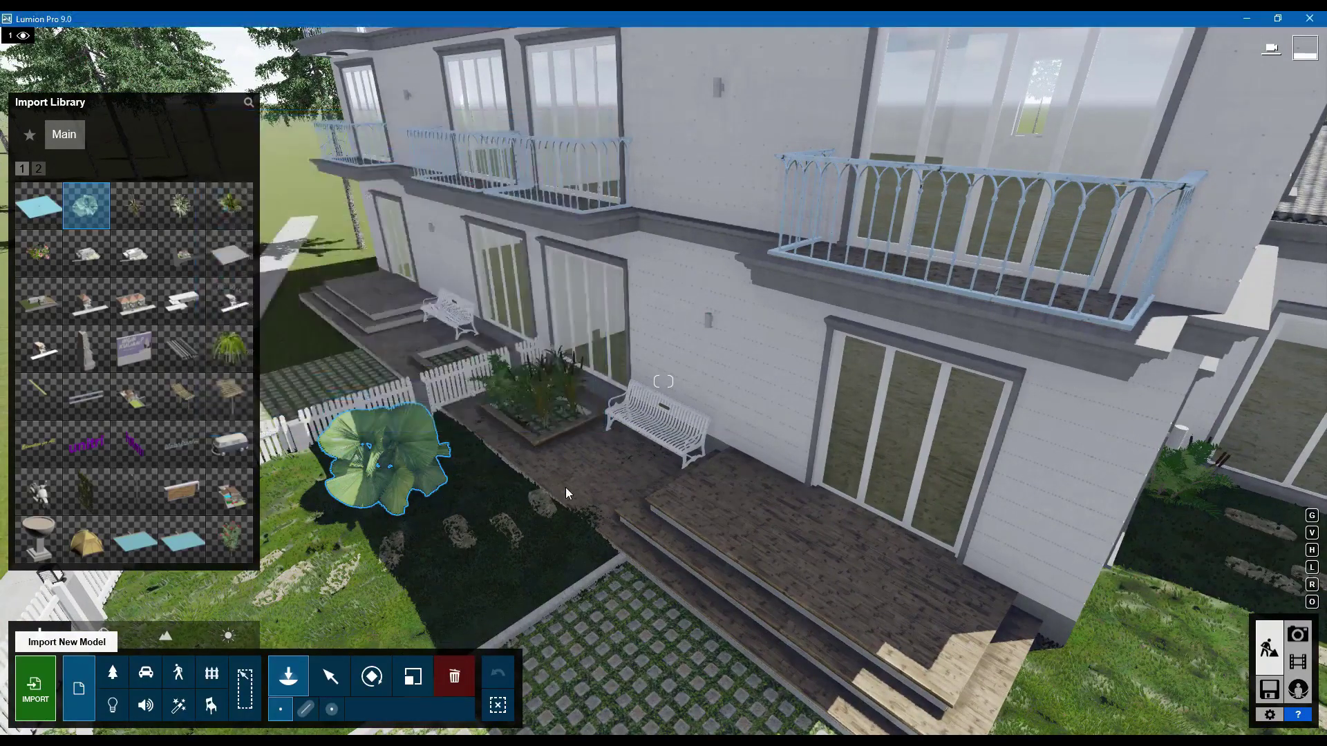
pyautogui.press('Return')
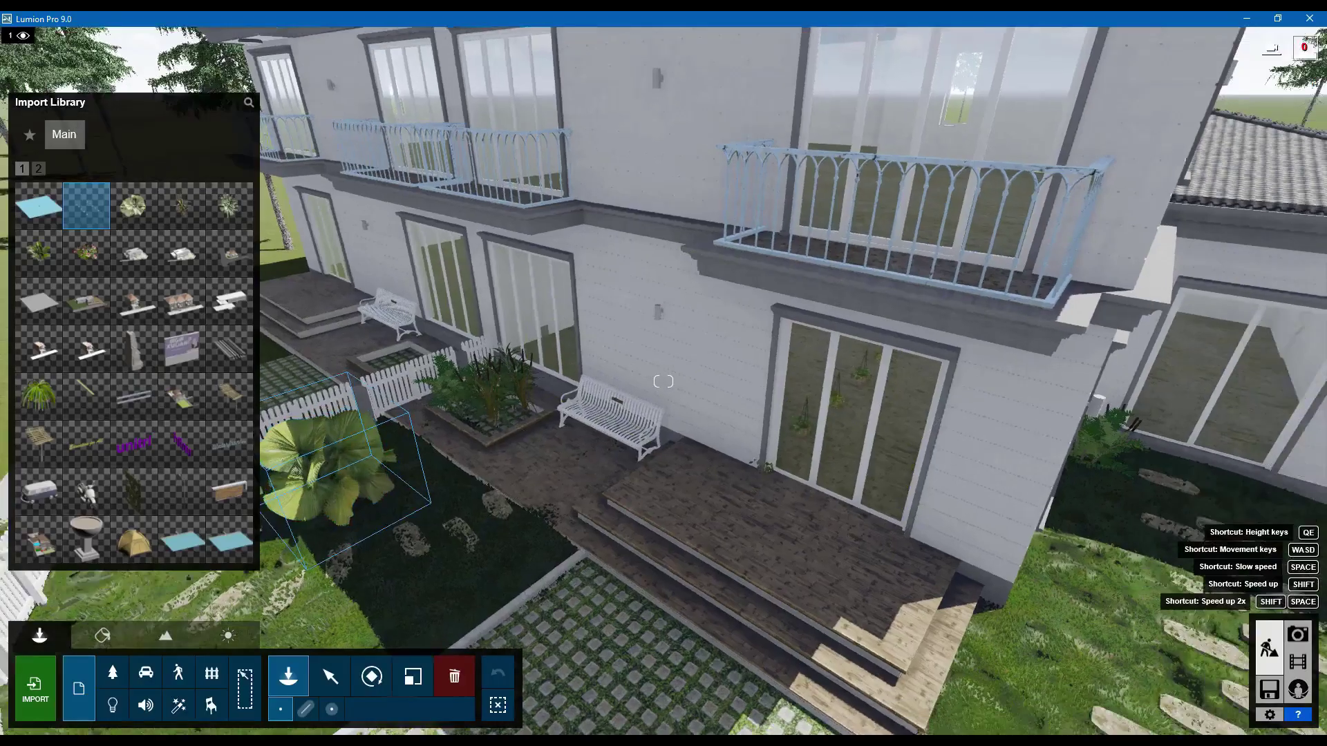
# Step: Go to the pergola in the side garden and place the hanging pots on the lawn beneath it
pyautogui.moveTo(627, 467); pyautogui.dragTo(686, 517, button='right')
pyautogui.press('d')
pyautogui.press('s')
pyautogui.press('d')
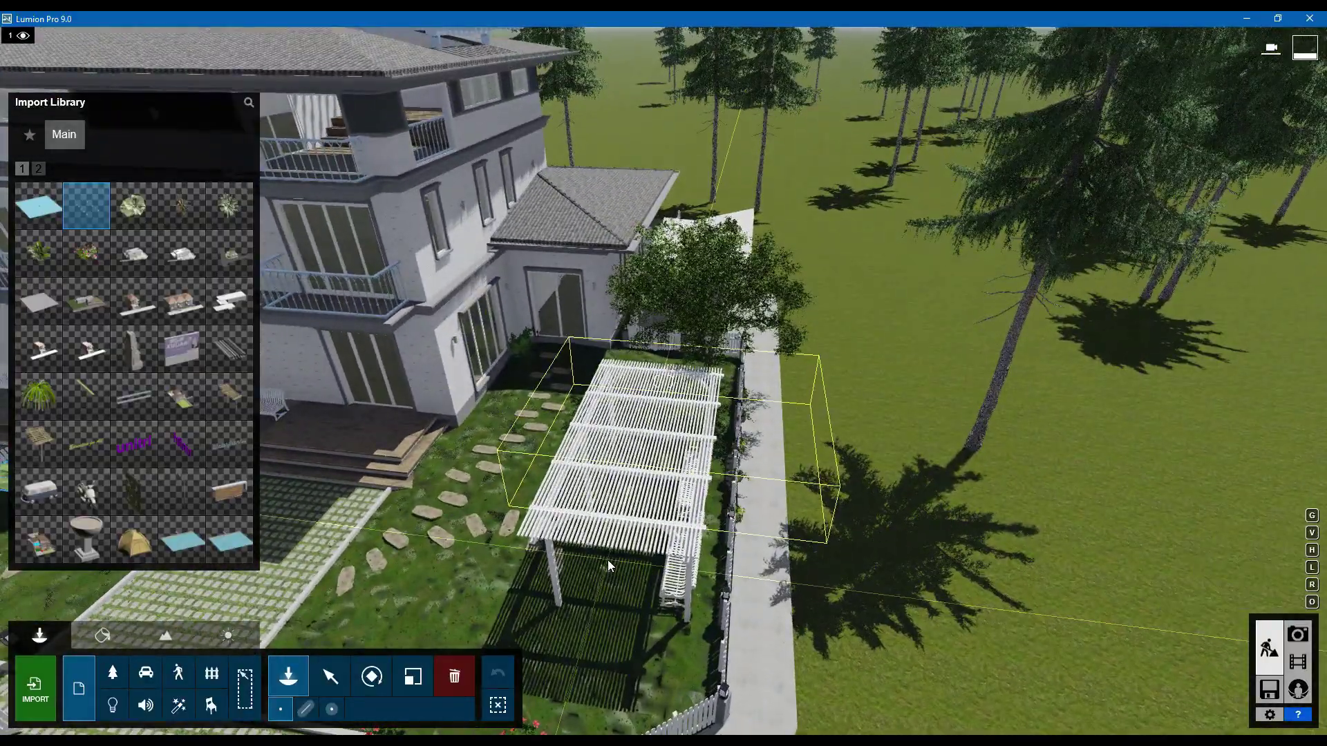
pyautogui.click(607, 560)
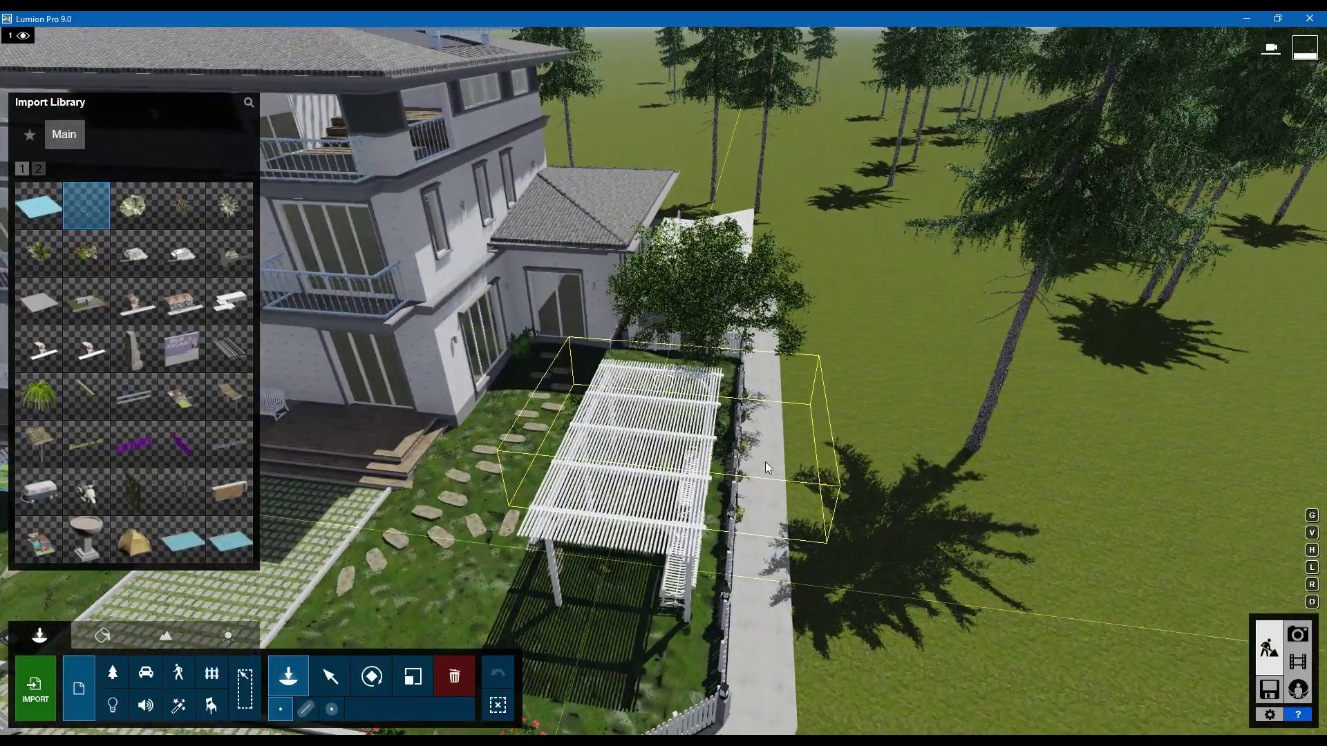
# Step: Raise the pot gantung model to the pergola roof and shift it so both rows of pots hang along the side beams
pyautogui.click(330, 678)
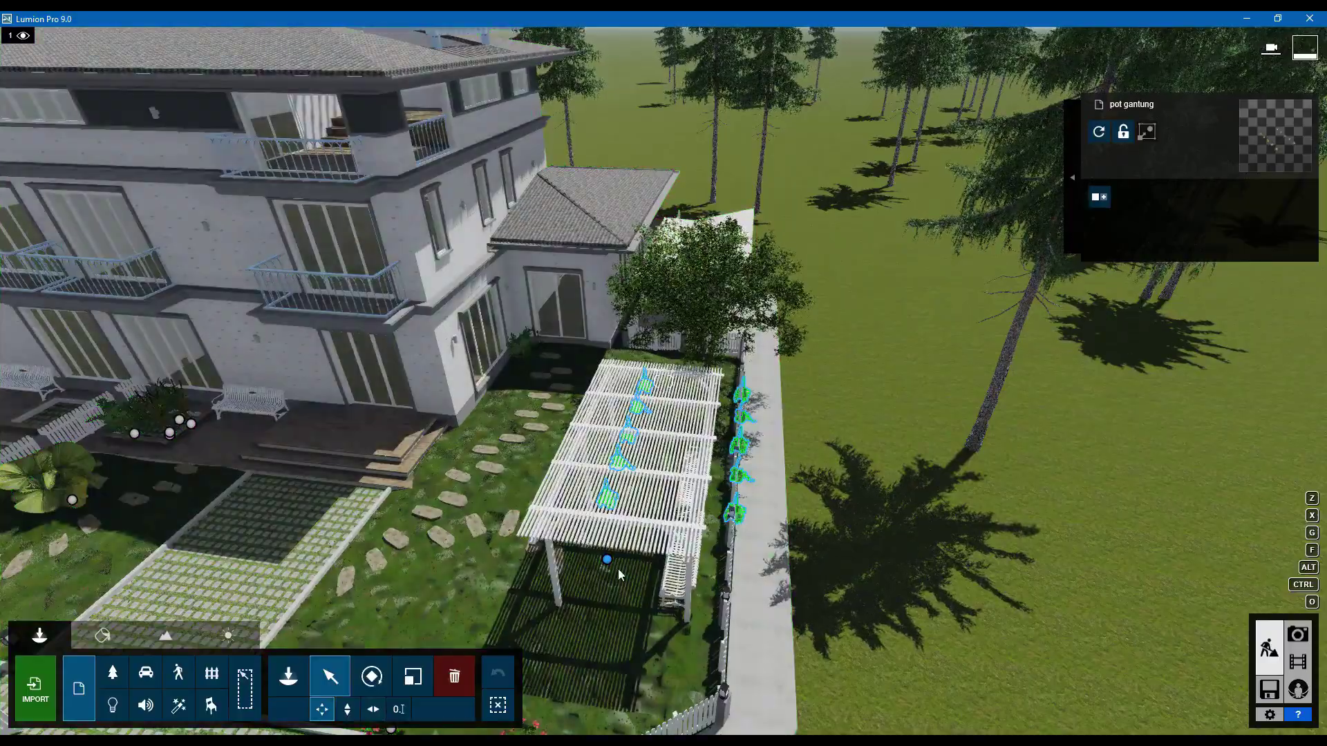
pyautogui.moveTo(607, 560); pyautogui.dragTo(557, 597)
pyautogui.moveTo(628, 568); pyautogui.dragTo(693, 411, button='middle')
pyautogui.scroll(5, 694, 411)
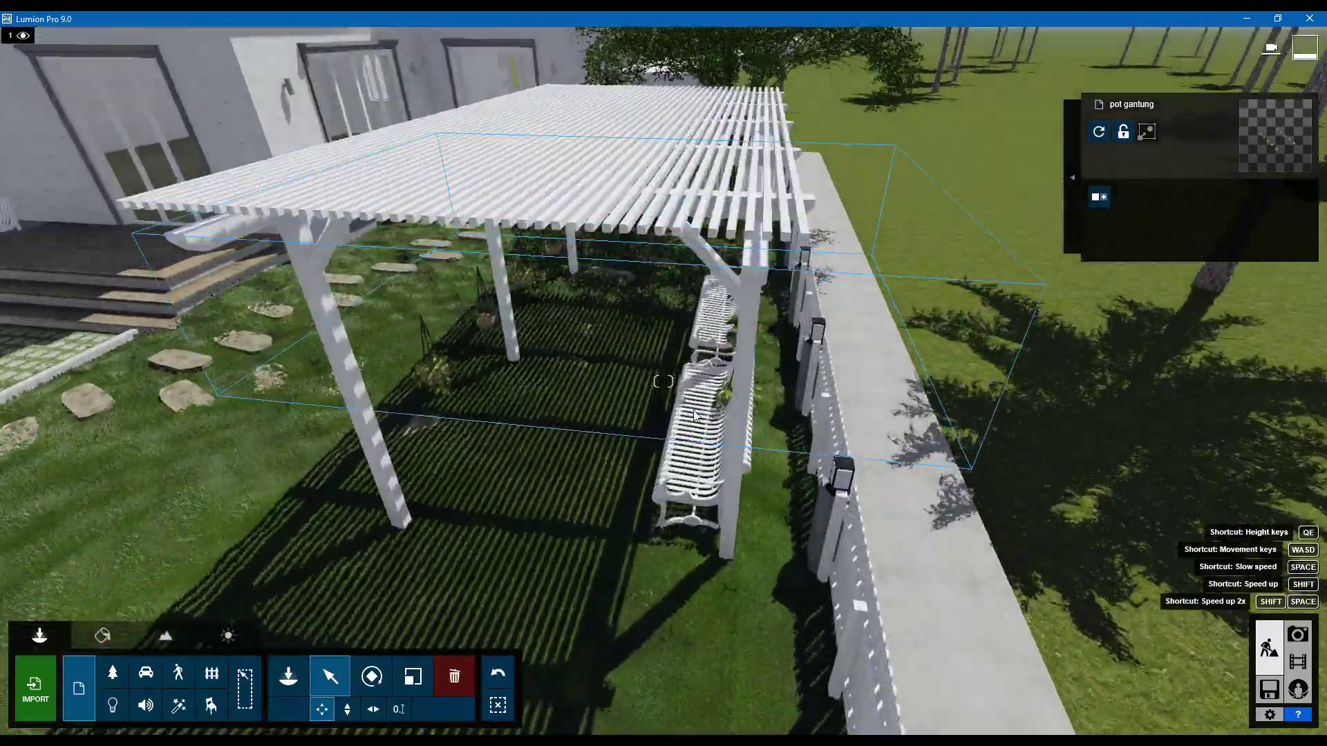
pyautogui.press('s')
pyautogui.moveTo(693, 411); pyautogui.dragTo(511, 366, button='right')
pyautogui.click(347, 709)
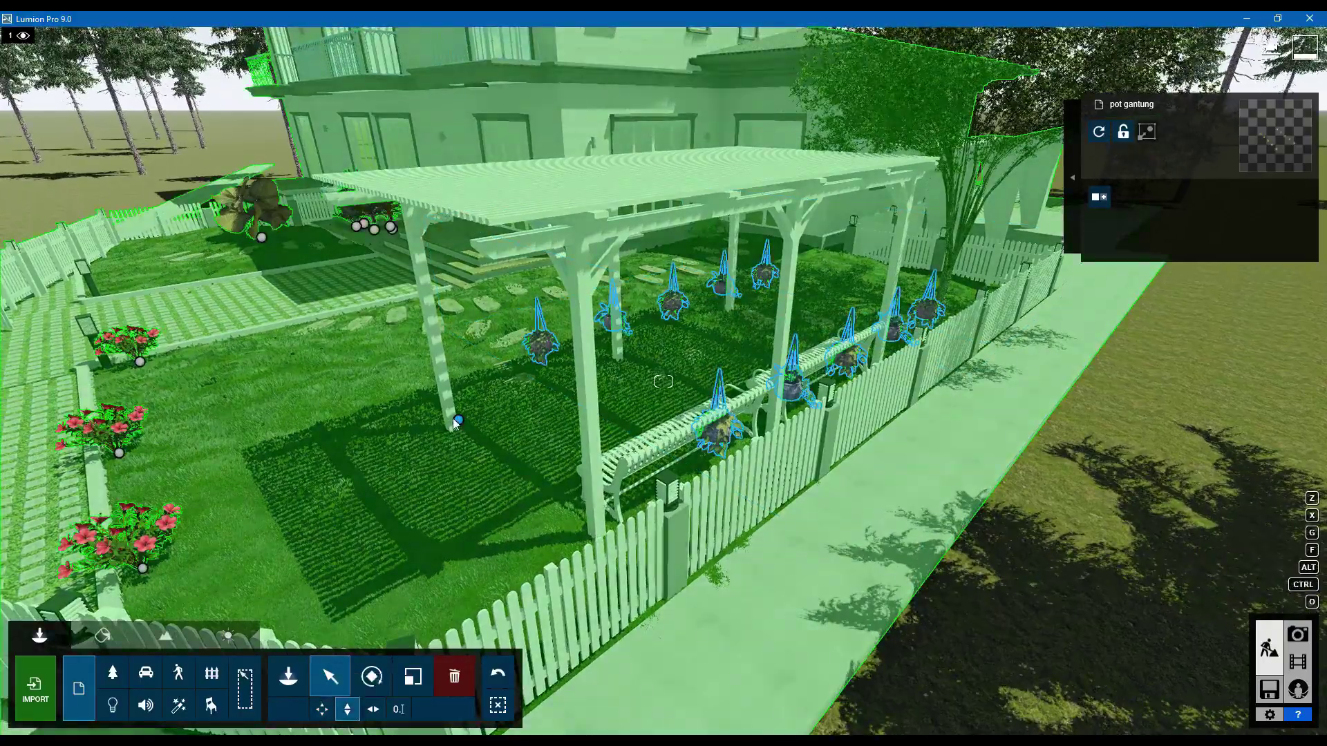
pyautogui.moveTo(455, 420); pyautogui.dragTo(454, 355)
pyautogui.click(322, 709)
pyautogui.moveTo(430, 289); pyautogui.dragTo(255, 326)
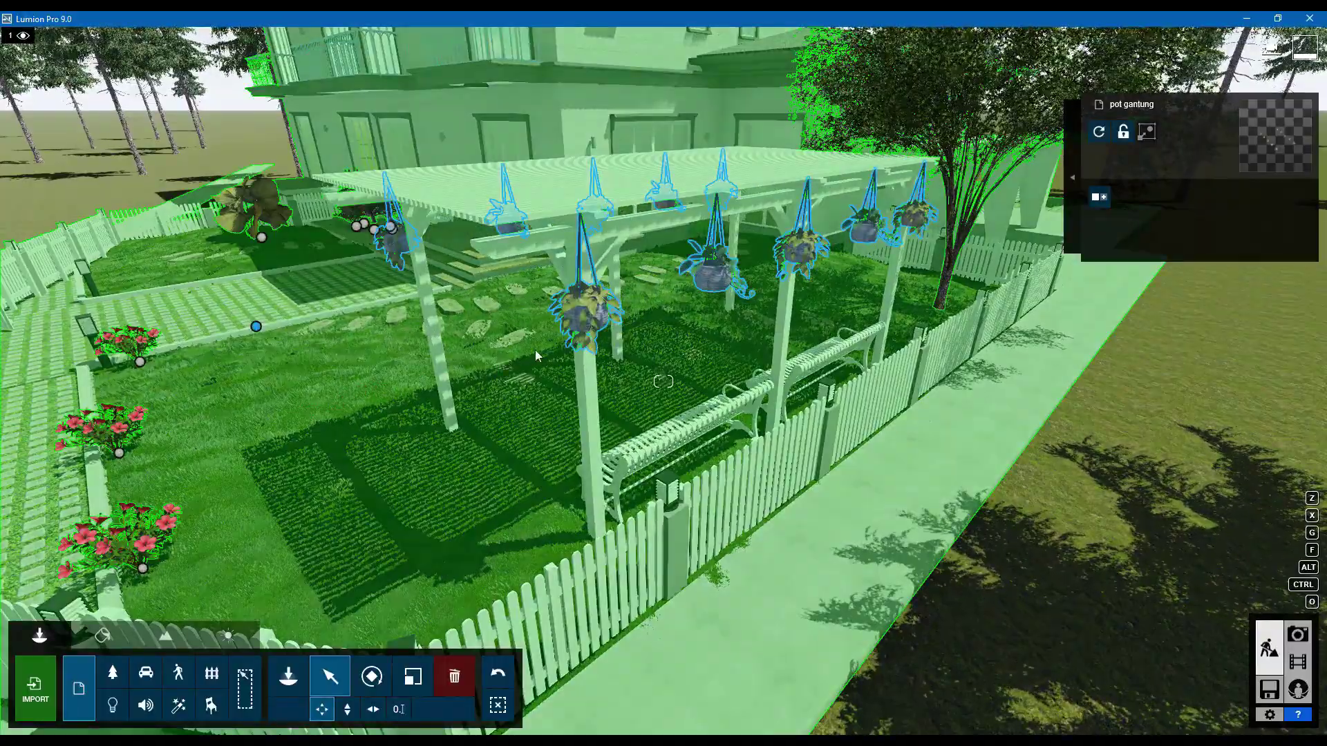
# Step: Examine the hanging pots around the pergola and look through all five pages of the nature library's Plants category
pyautogui.press('a')
pyautogui.moveTo(535, 350); pyautogui.dragTo(611, 305, button='right')
pyautogui.press('a')
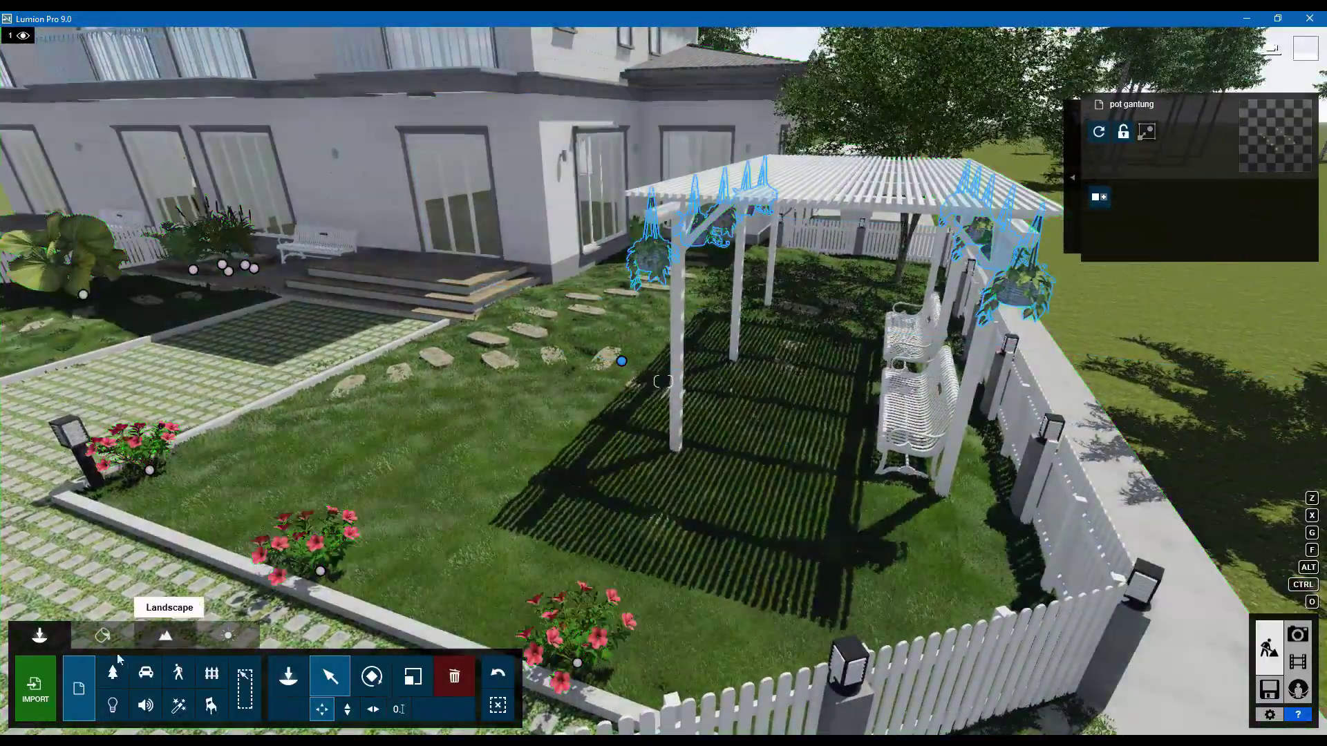
pyautogui.press('a')
pyautogui.moveTo(731, 380); pyautogui.dragTo(636, 377, button='right')
pyautogui.press('d')
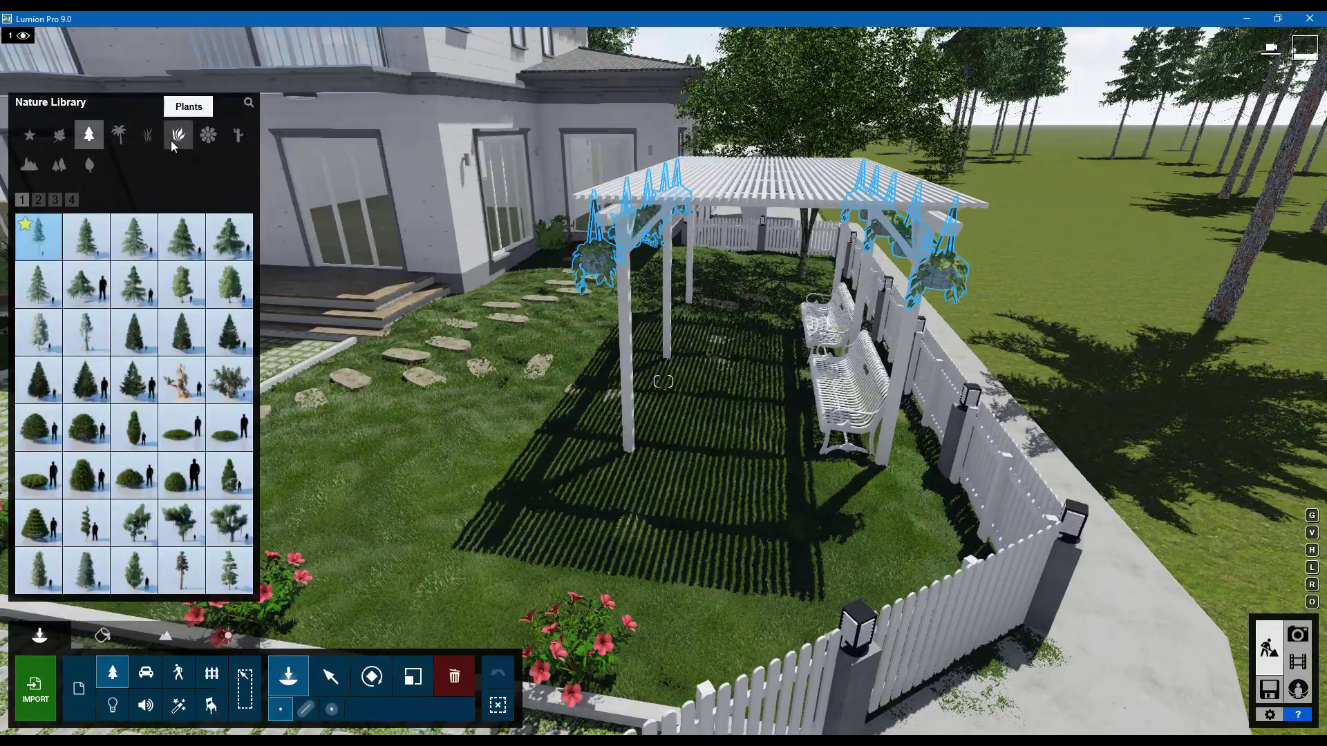
pyautogui.click(172, 139)
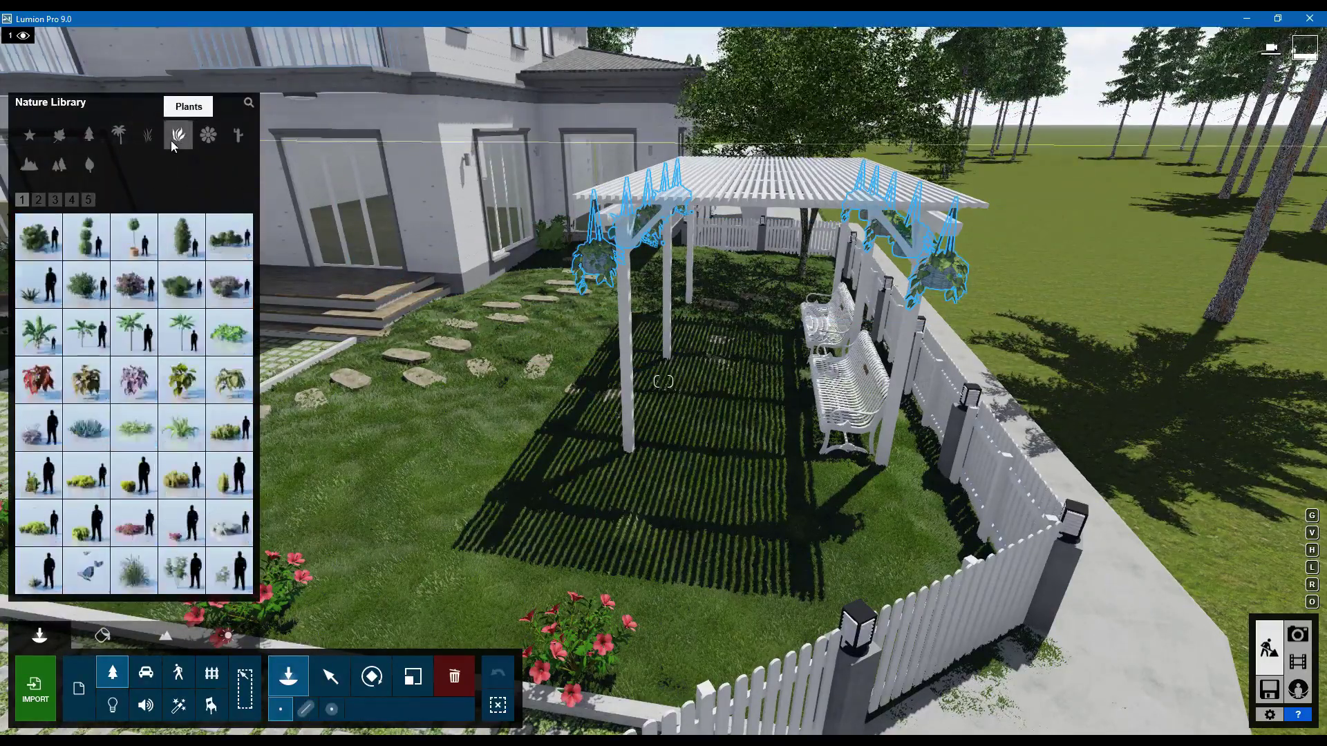
pyautogui.click(56, 202)
pyautogui.click(72, 200)
pyautogui.click(90, 201)
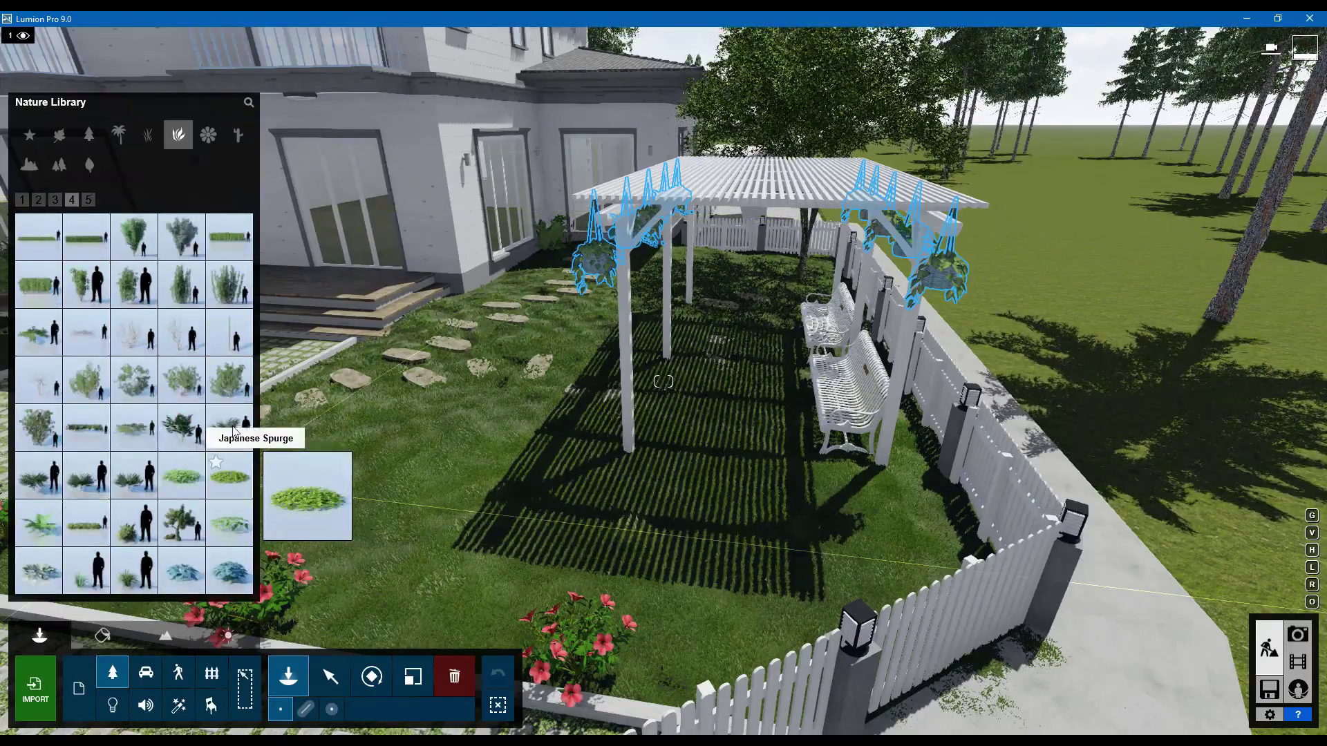
pyautogui.click(88, 201)
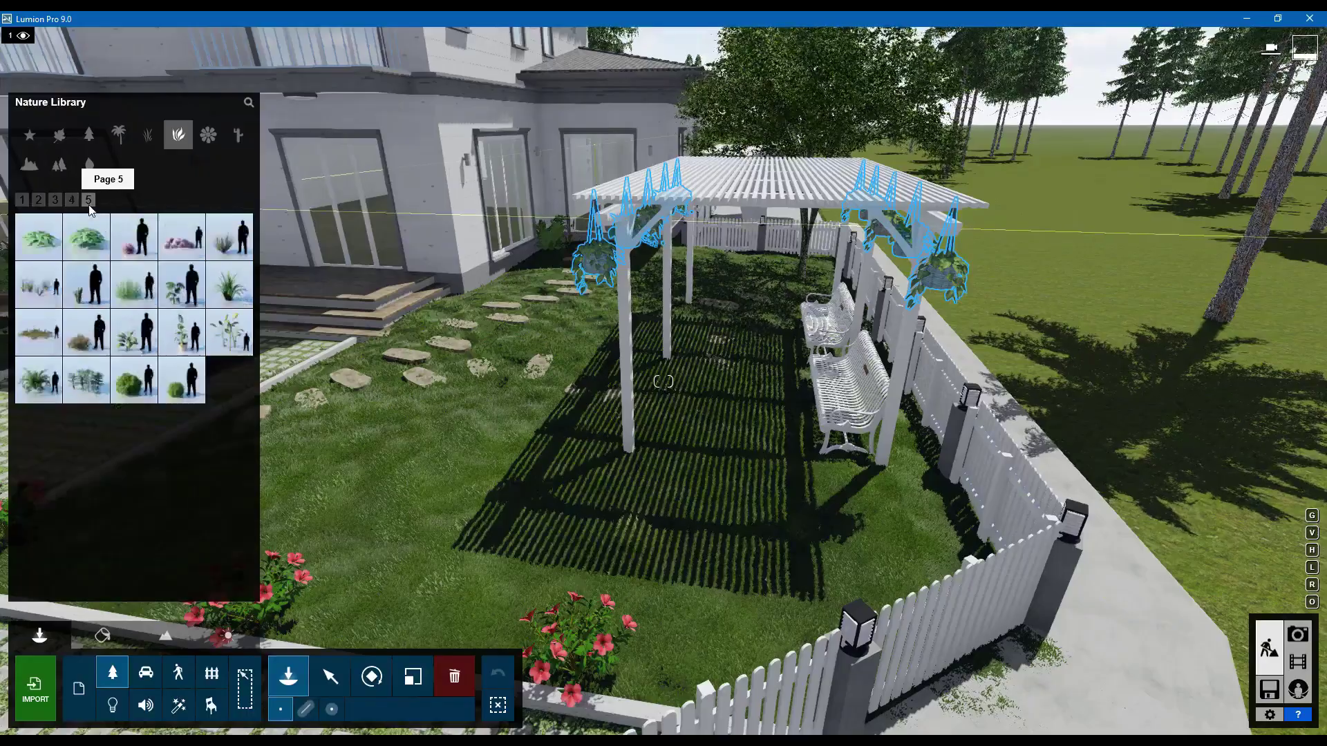
pyautogui.click(56, 201)
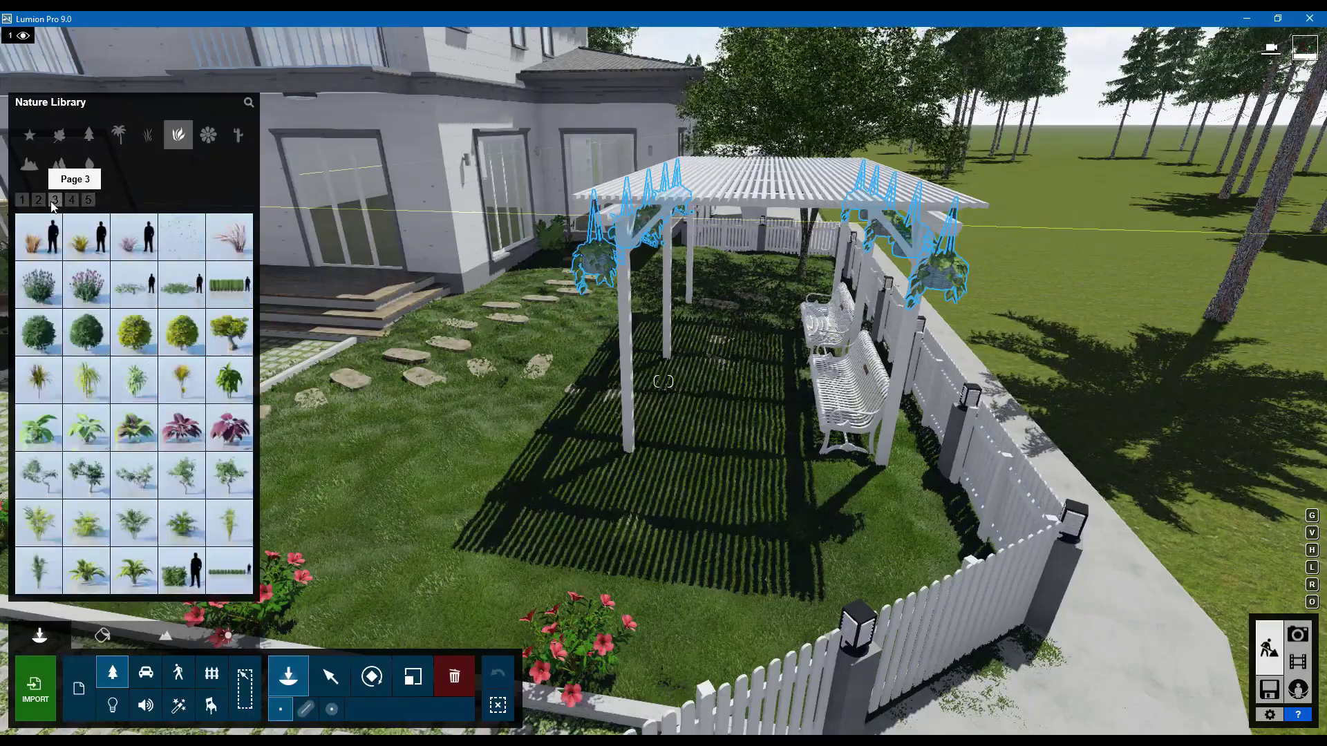
pyautogui.click(39, 204)
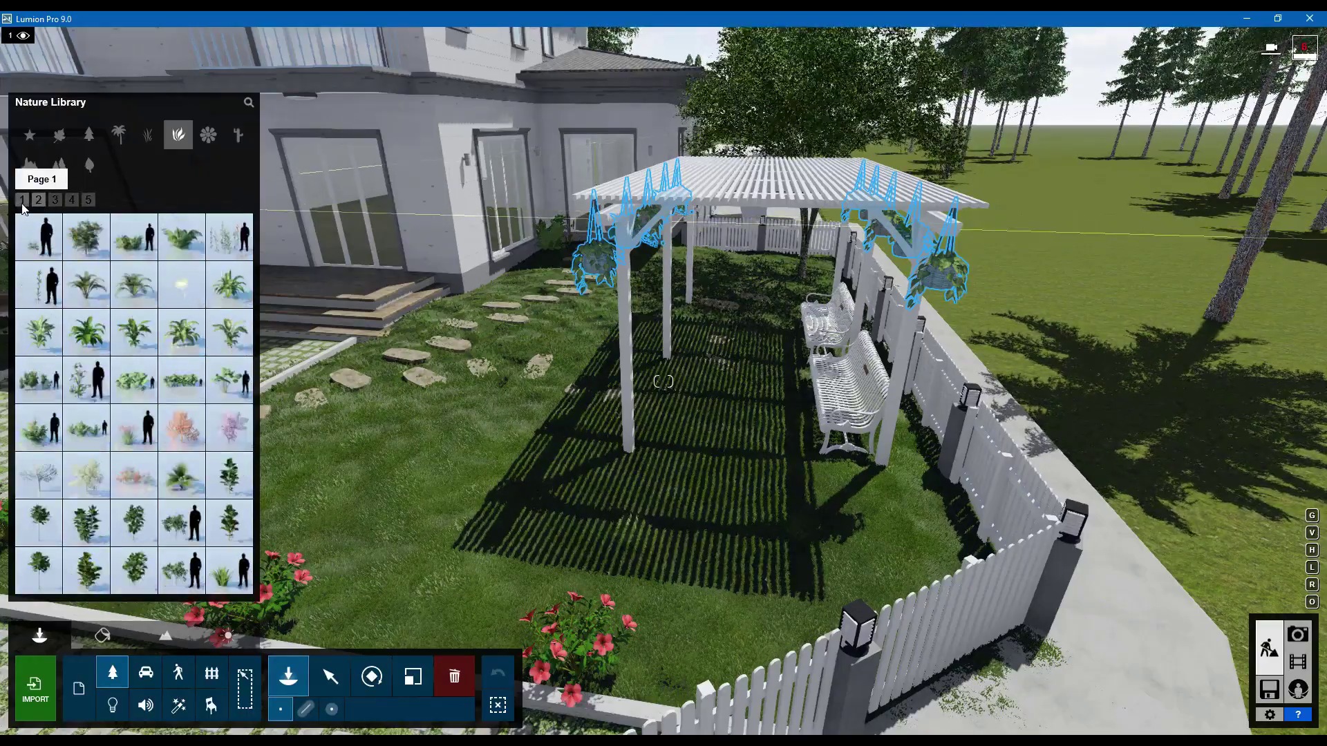
pyautogui.click(23, 203)
pyautogui.moveTo(829, 499); pyautogui.dragTo(438, 557, button='right')
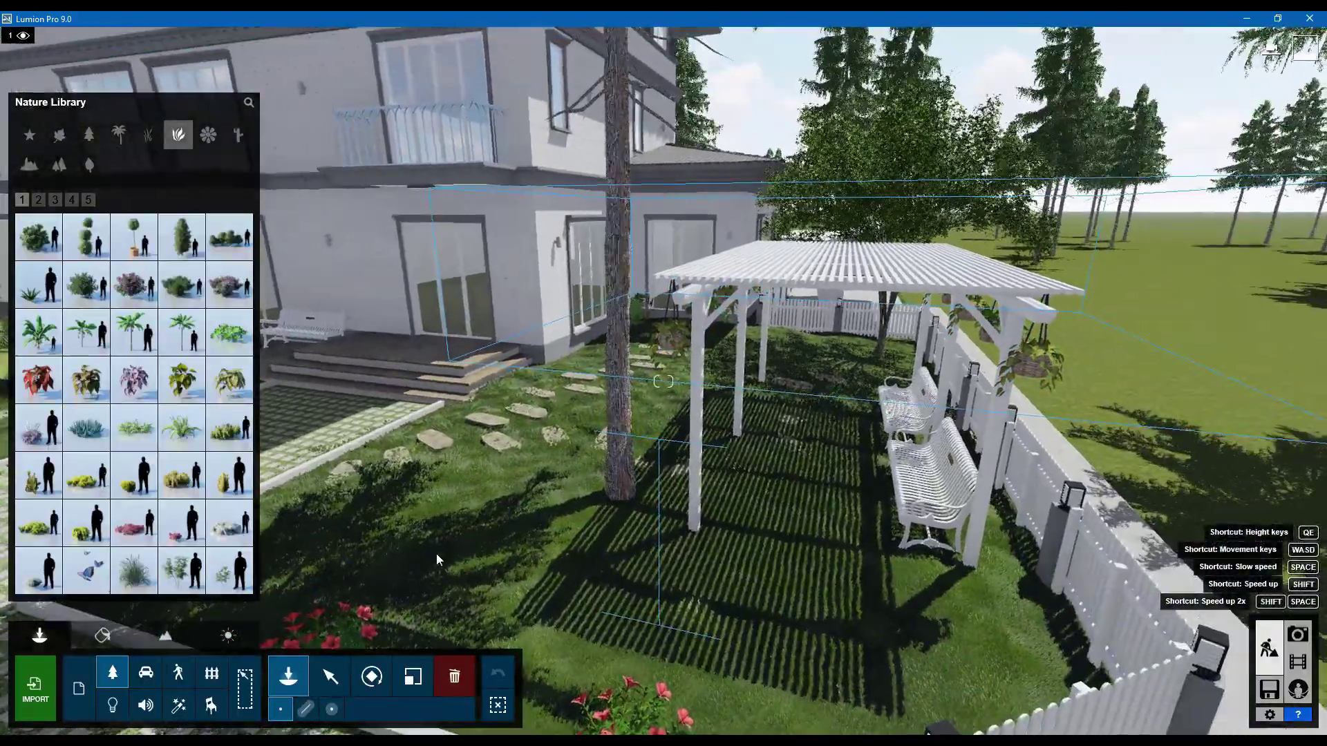
pyautogui.click(60, 136)
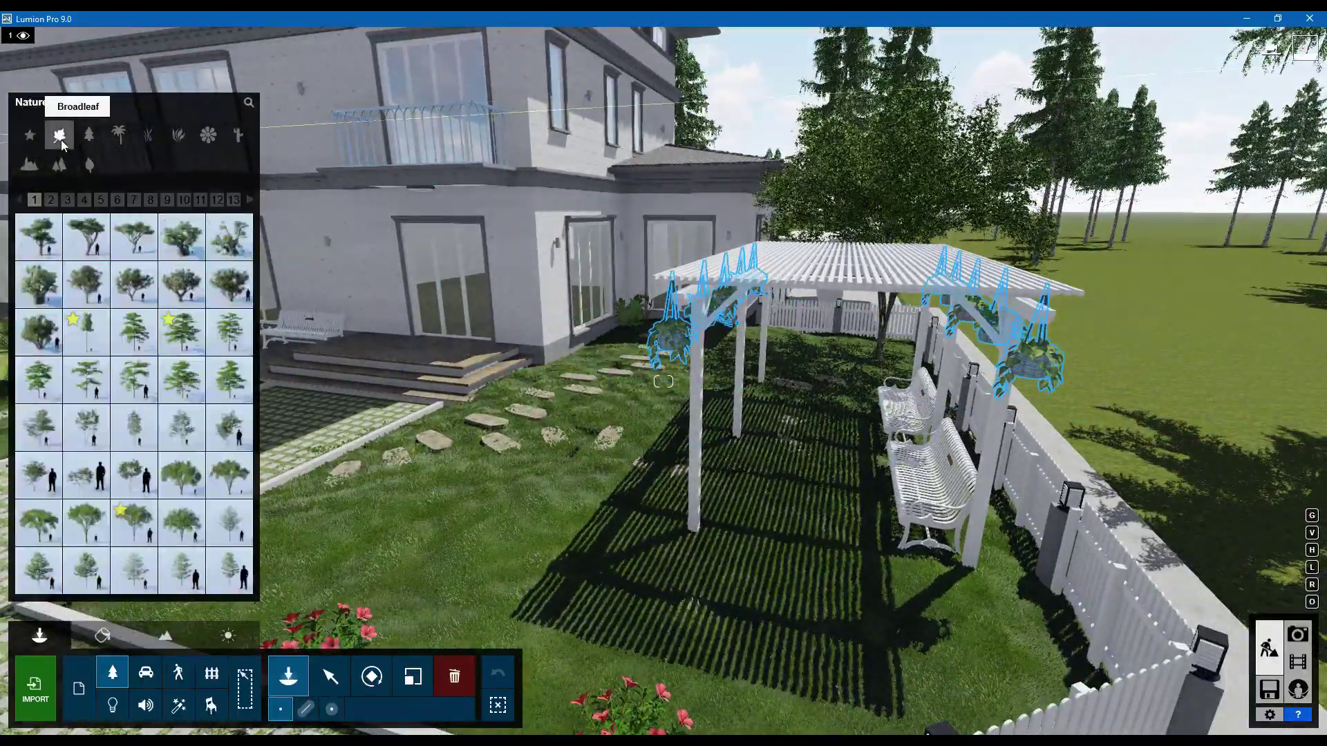
pyautogui.moveTo(284, 296); pyautogui.dragTo(181, 512, button='right')
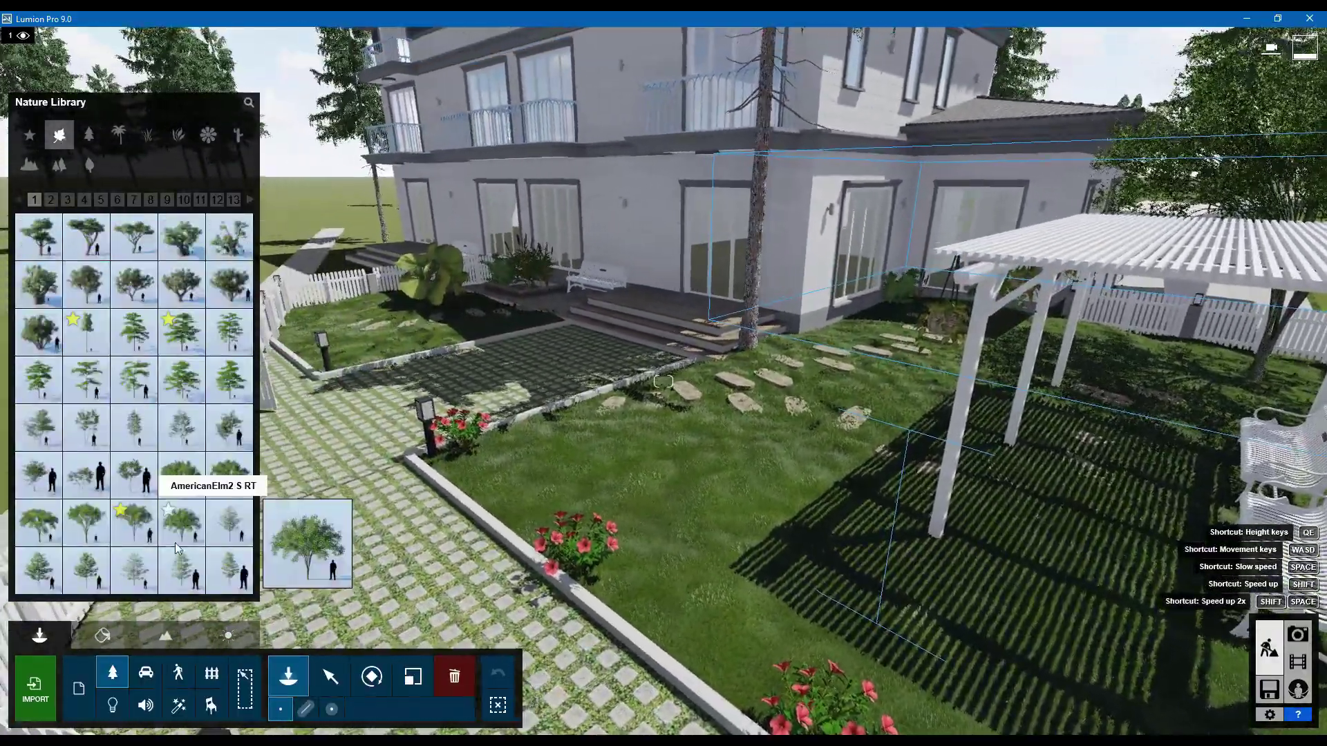
pyautogui.click(182, 528)
pyautogui.moveTo(376, 442); pyautogui.dragTo(304, 408, button='right')
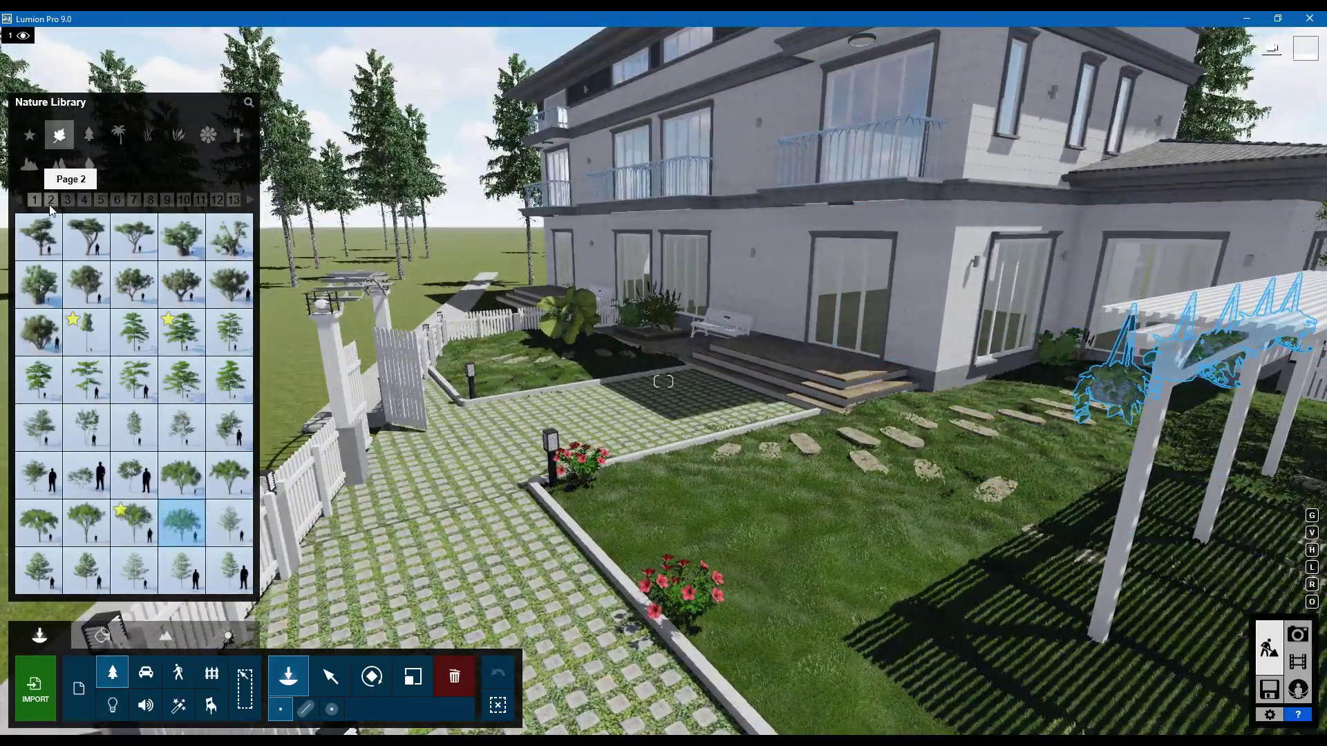
# Step: Place the three-ball topiary from the Plants category on the lawn corner beside the paved entrance path, near the palm
pyautogui.click(178, 135)
pyautogui.click(86, 237)
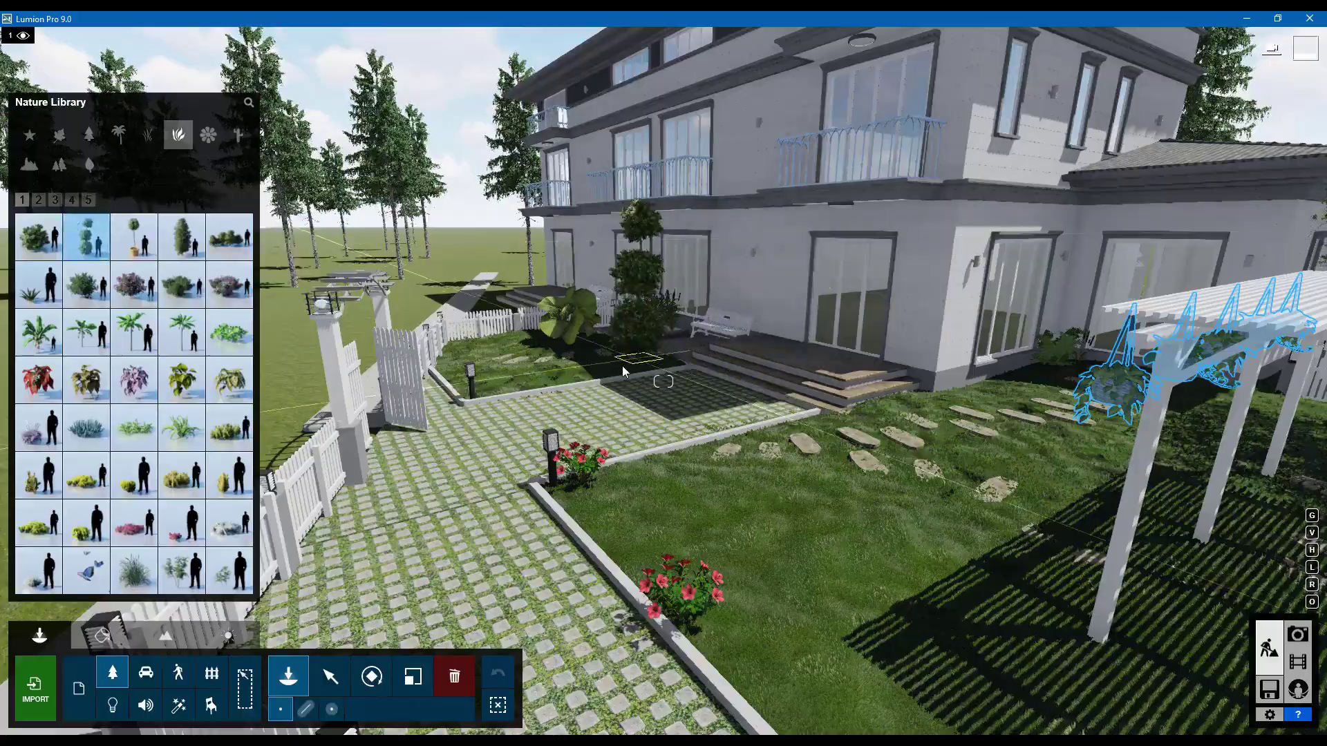
pyautogui.click(516, 387)
pyautogui.moveTo(462, 400); pyautogui.dragTo(394, 430, button='right')
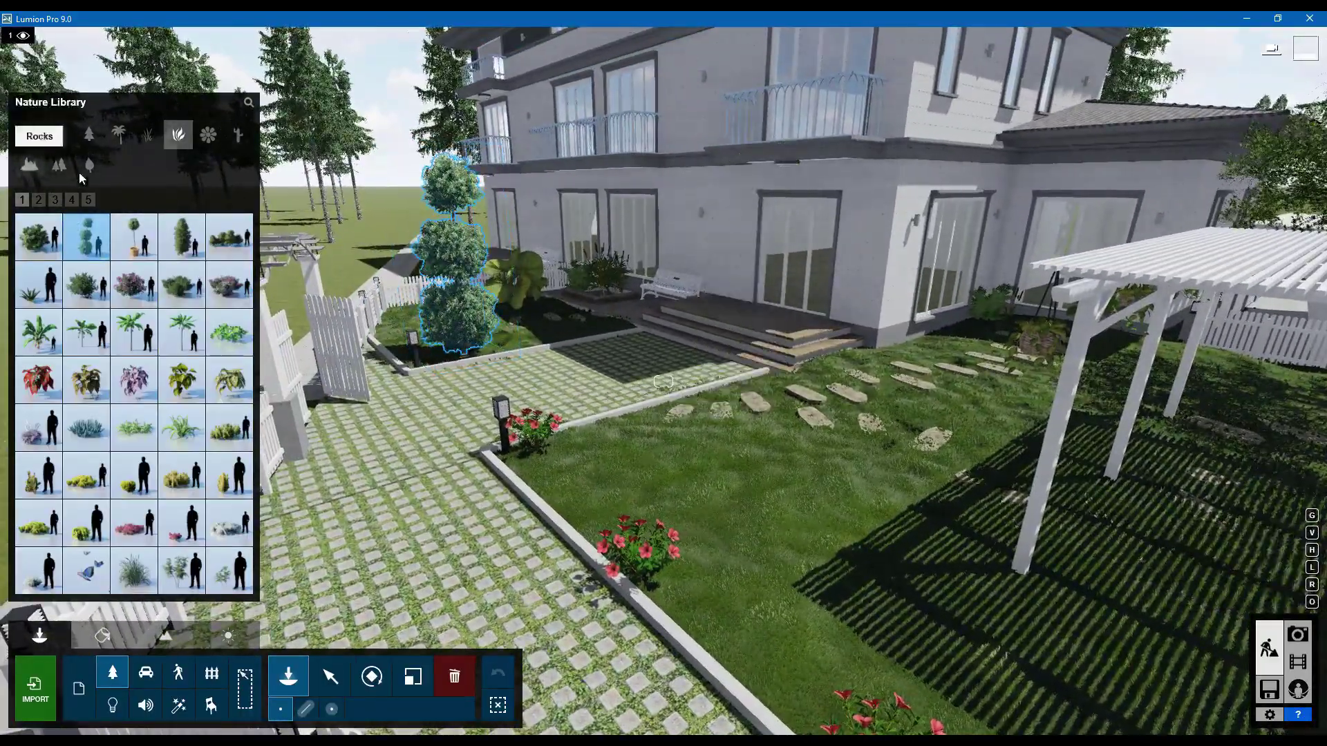
# Step: Place a second three-ball boxwood topiary on the lawn between the stepping stones and the pergola, and scale it down
pyautogui.moveTo(304, 452); pyautogui.dragTo(335, 445, button='right')
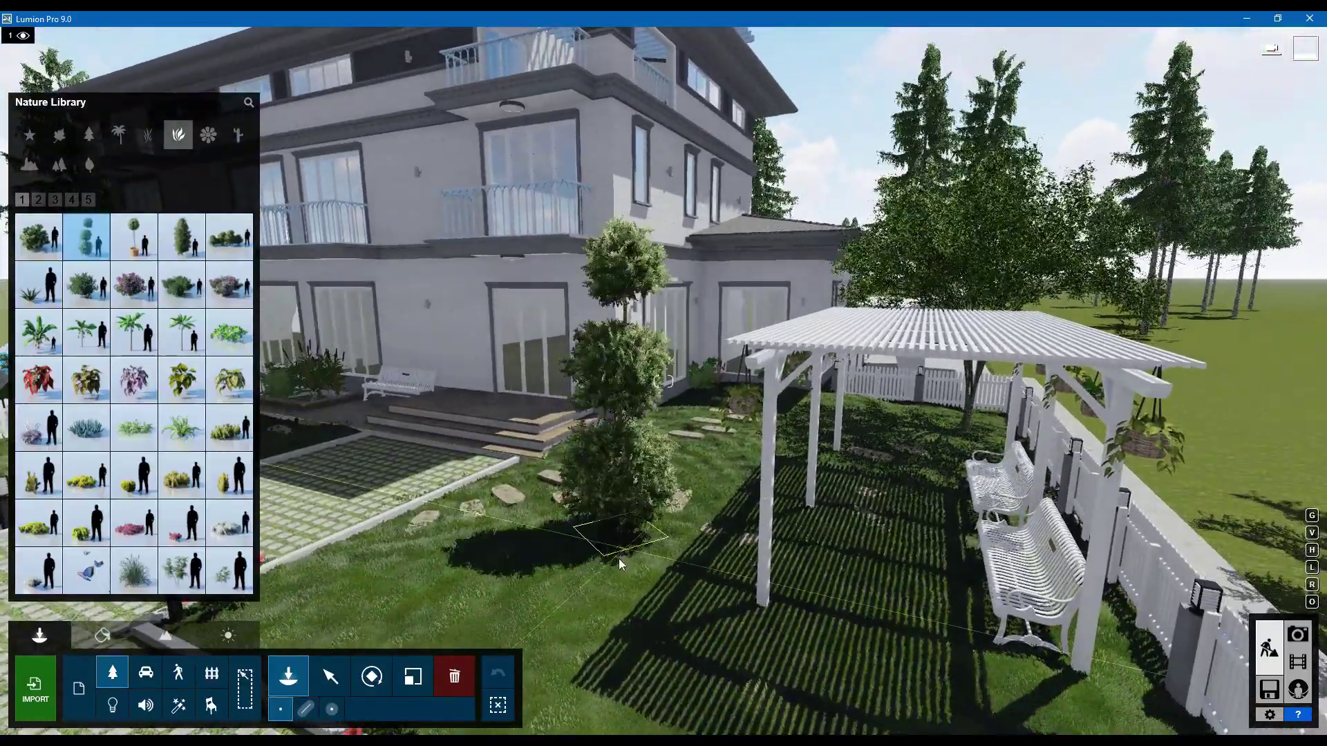
pyautogui.click(607, 530)
pyautogui.click(413, 676)
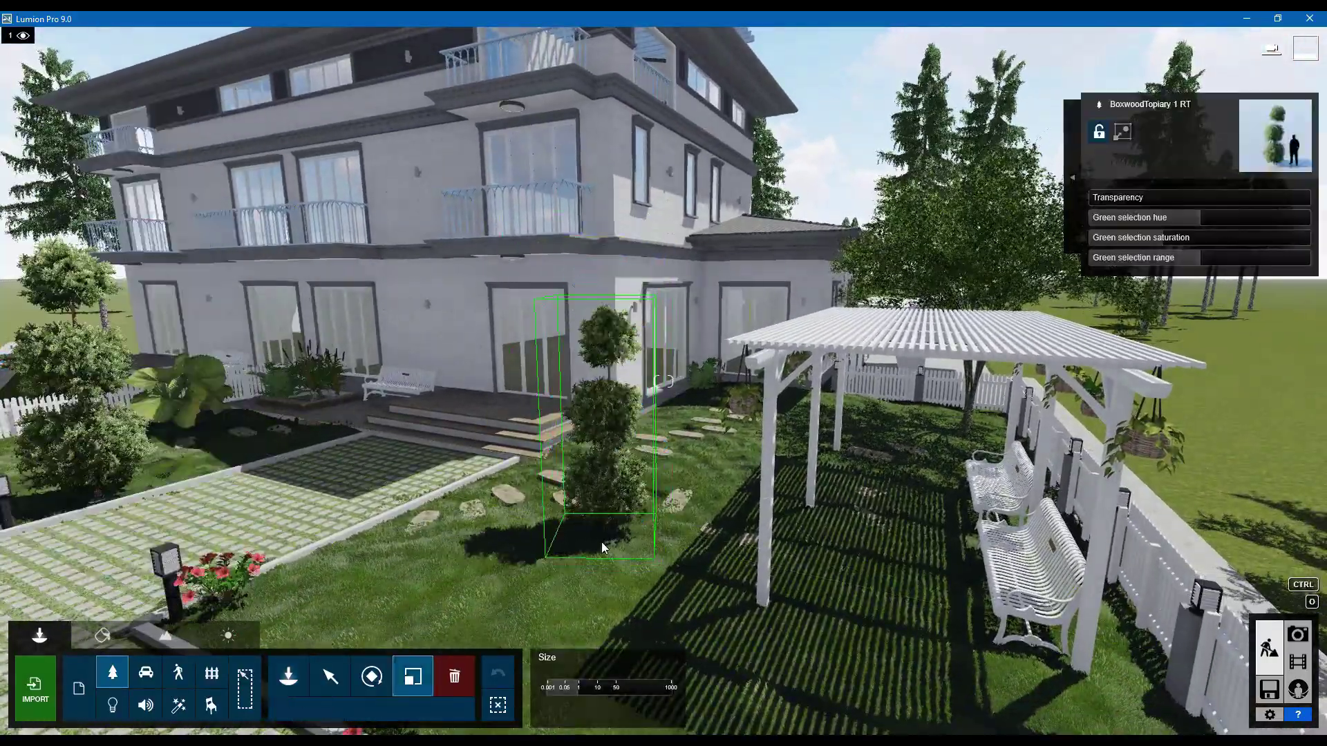
pyautogui.moveTo(601, 542); pyautogui.dragTo(602, 540)
pyautogui.moveTo(606, 408); pyautogui.dragTo(581, 375, button='right')
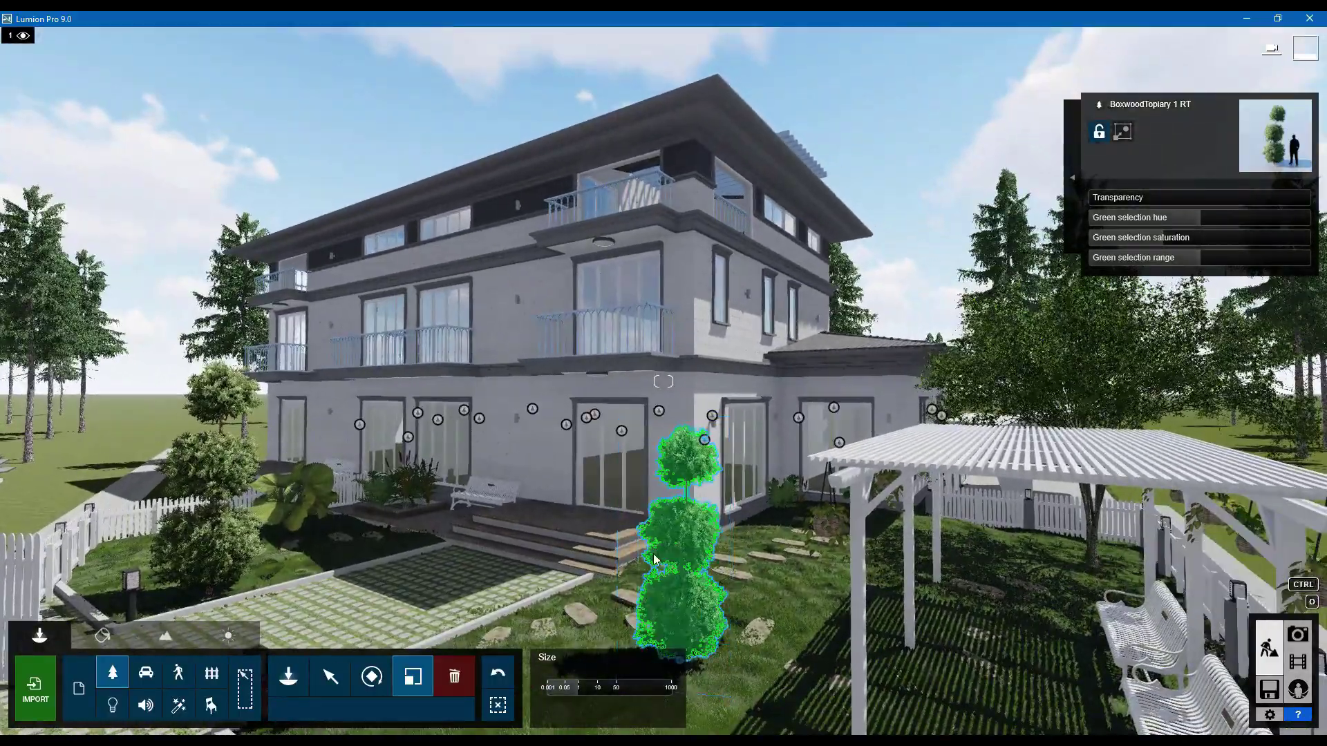
# Step: Browse the nature library's first and third pages of broadleaf trees and preview candidates at the lawn corner beside the entrance gate
pyautogui.click(288, 676)
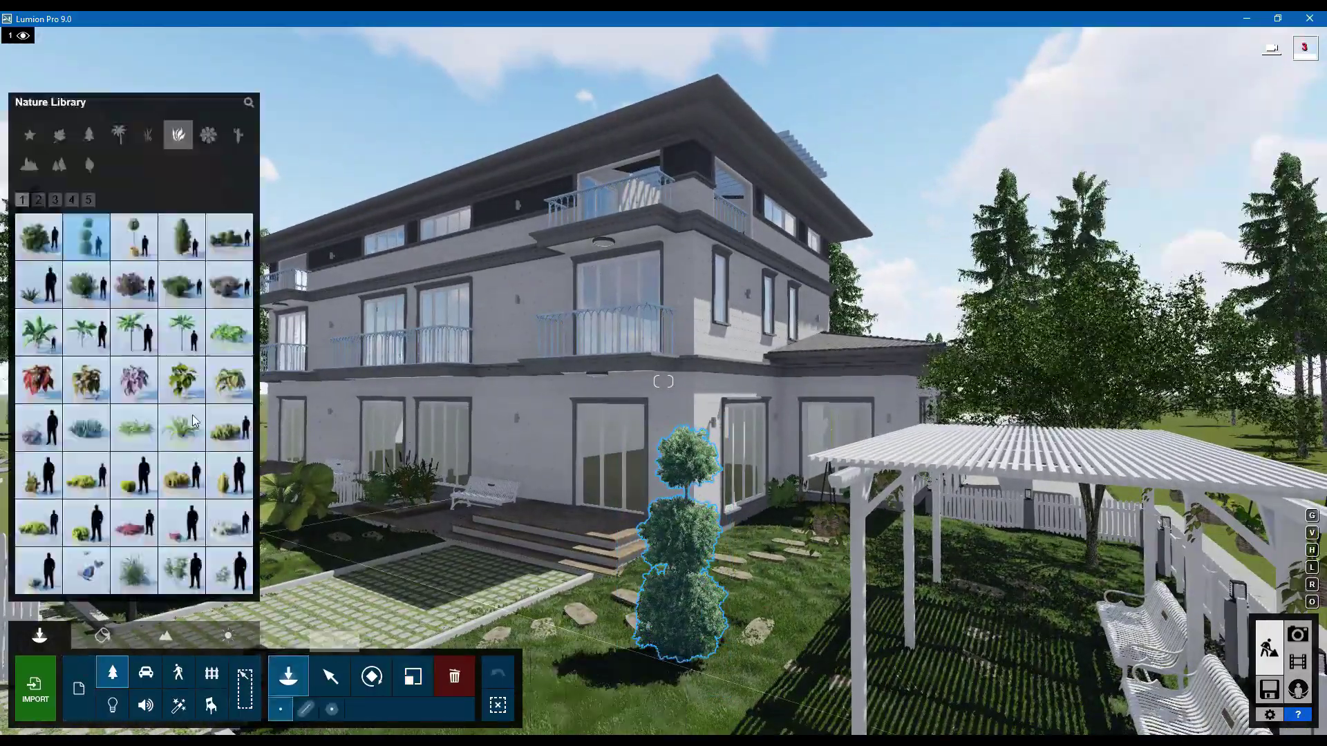
pyautogui.moveTo(228, 235); pyautogui.dragTo(81, 162, button='right')
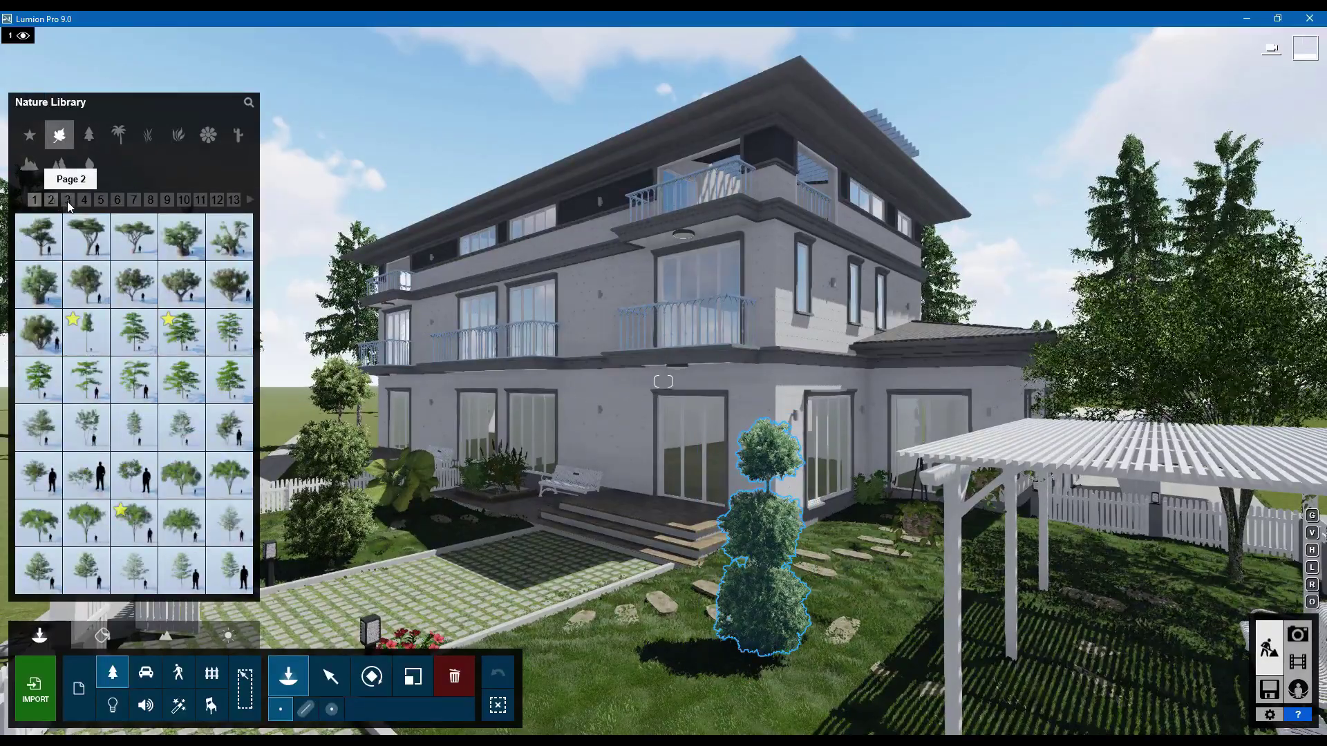
pyautogui.click(68, 201)
pyautogui.click(85, 201)
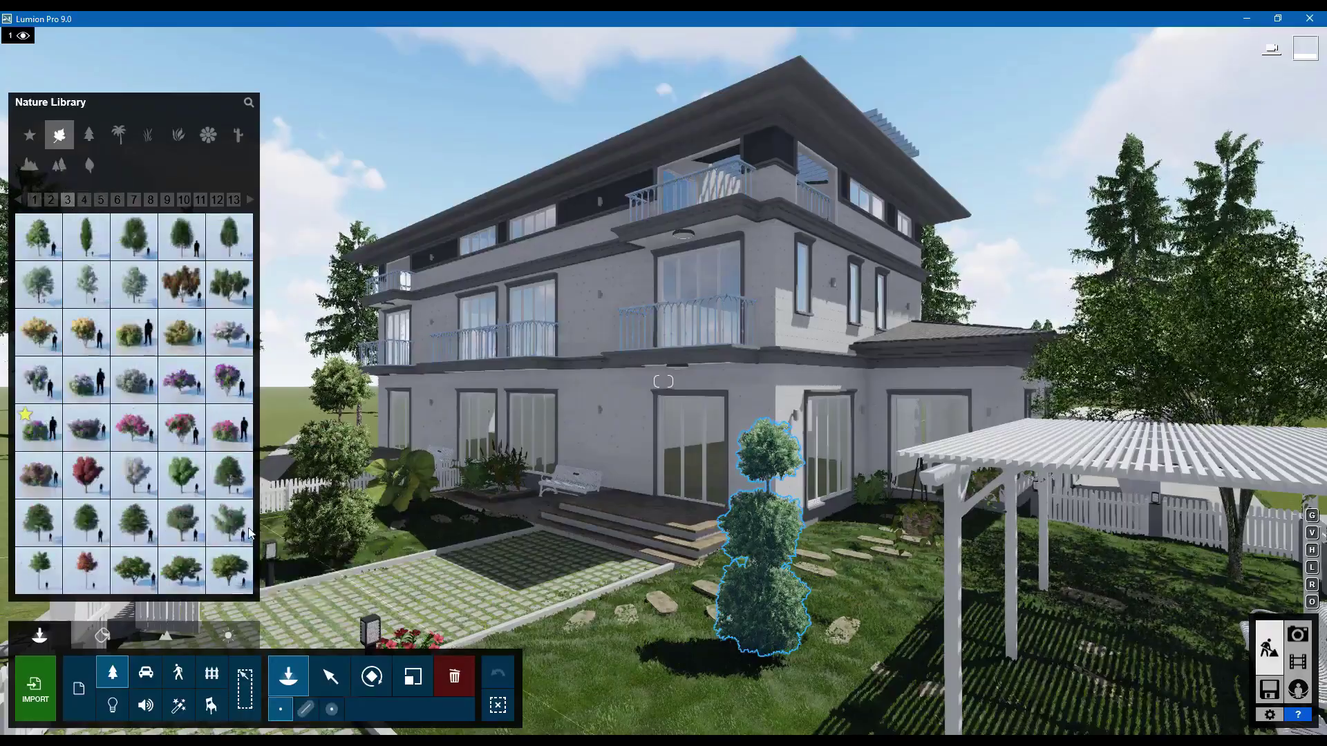
pyautogui.click(34, 202)
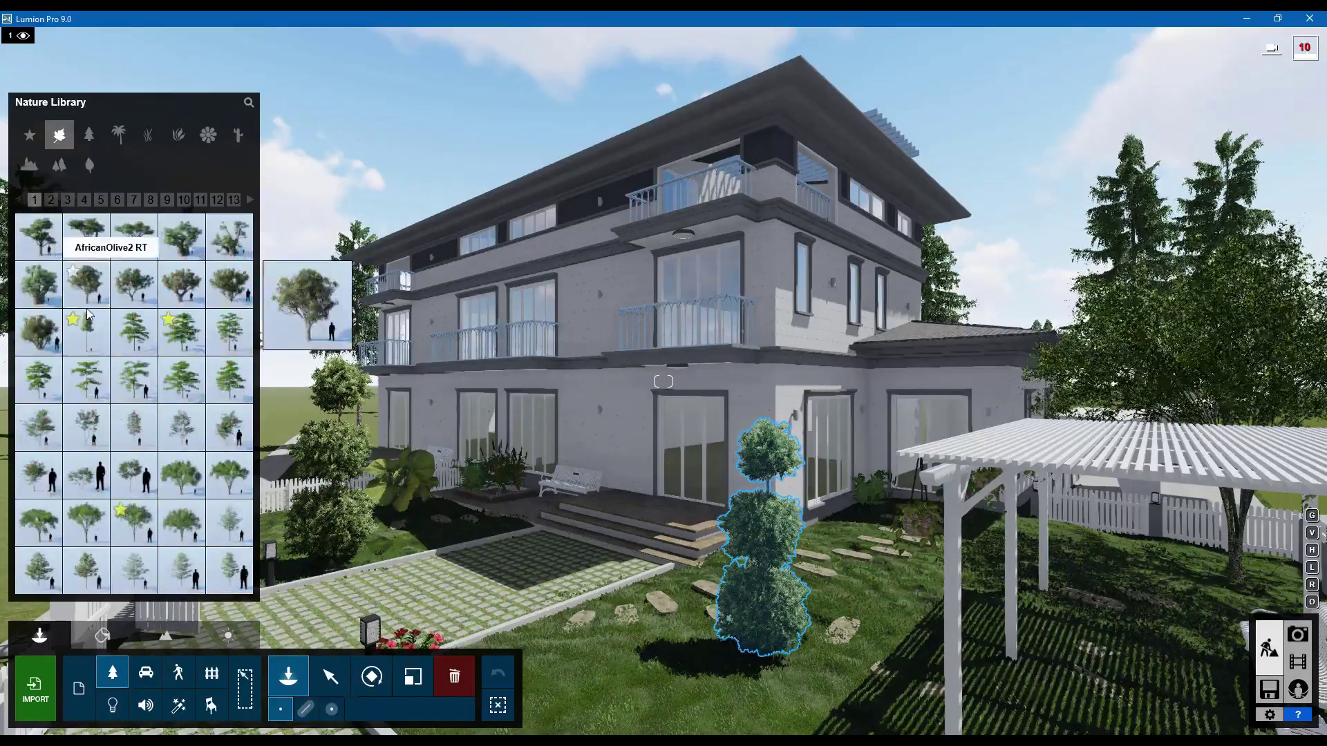
pyautogui.click(134, 380)
pyautogui.moveTo(580, 408); pyautogui.dragTo(483, 434, button='right')
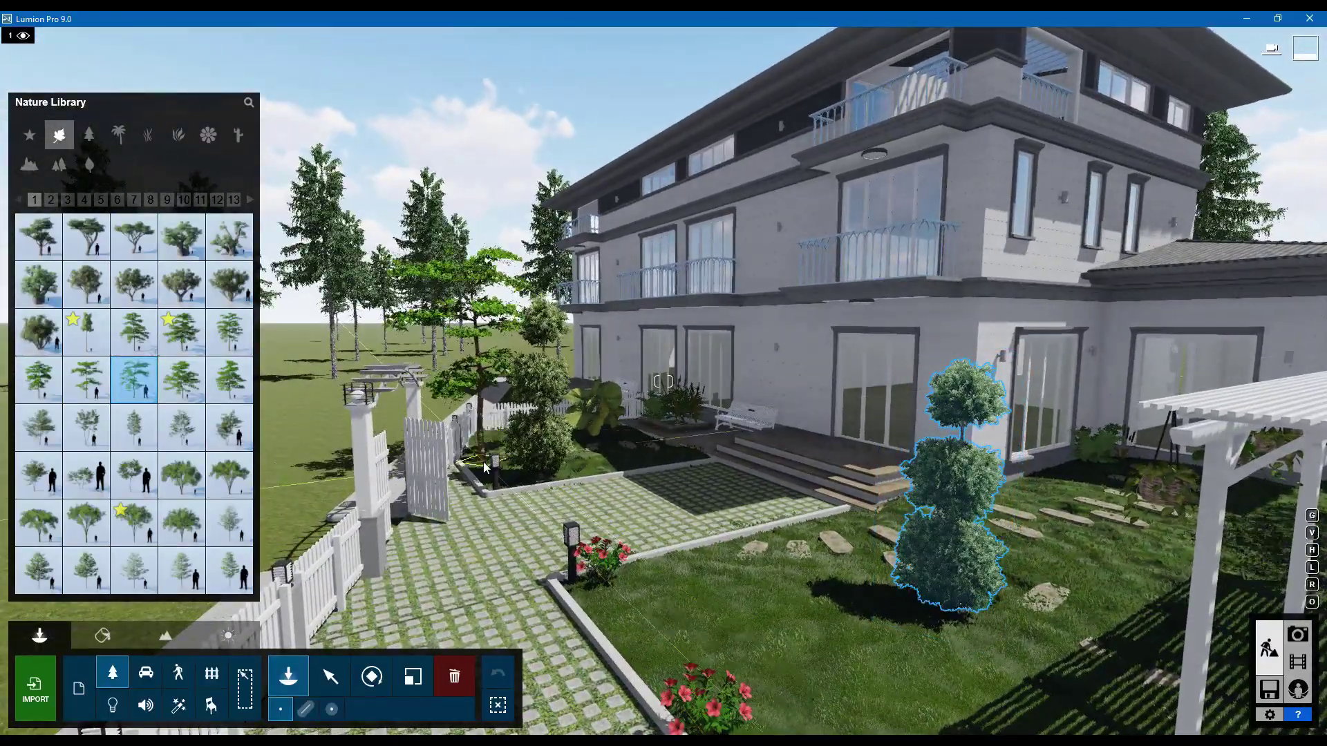
pyautogui.click(182, 380)
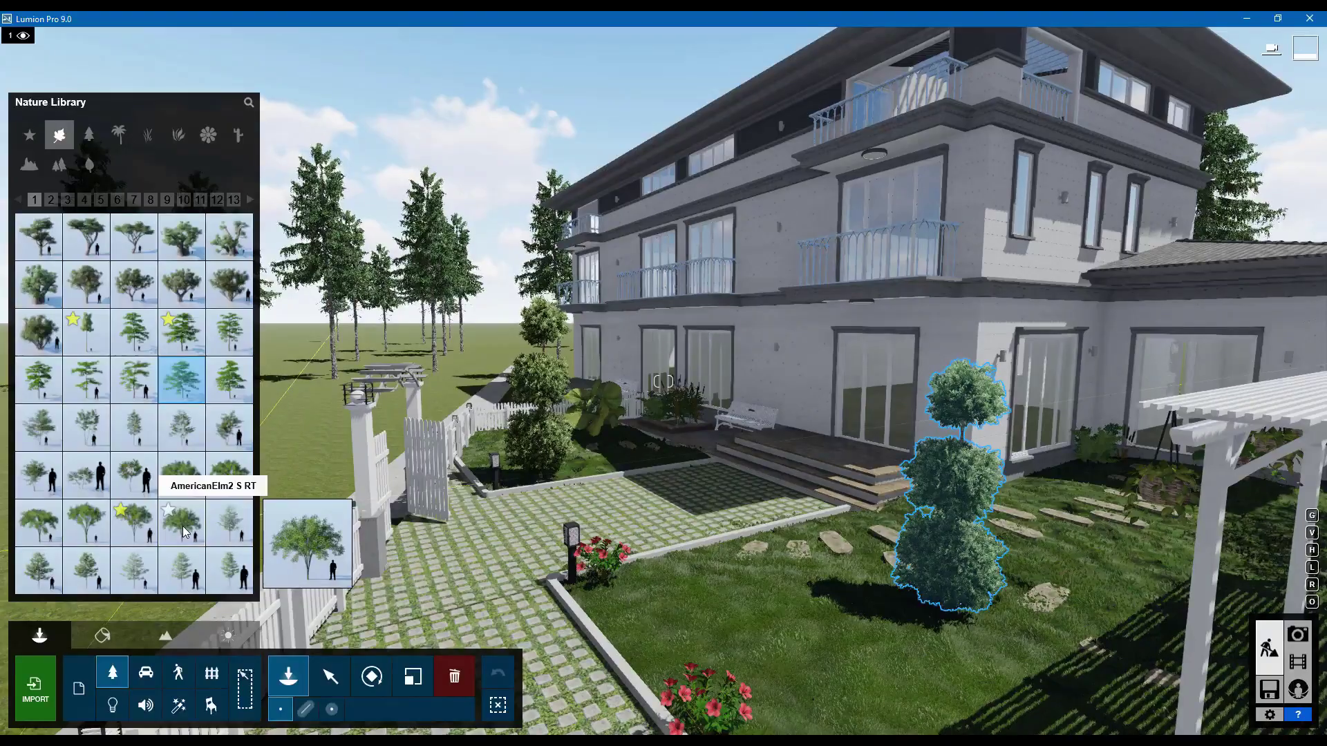
# Step: Place the AmericanElm2 S2 RT tree on the lawn corner by the entrance gate and shift it close to the fence
pyautogui.click(146, 536)
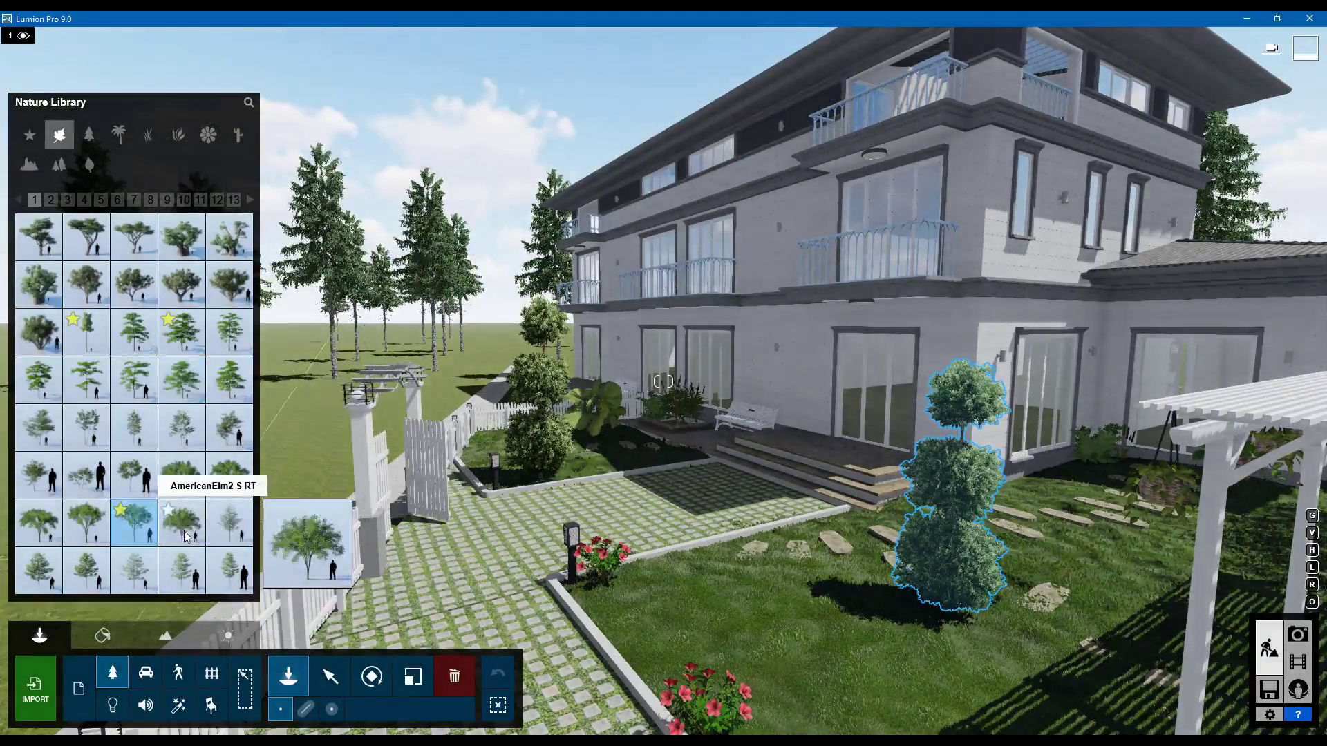
pyautogui.click(501, 470)
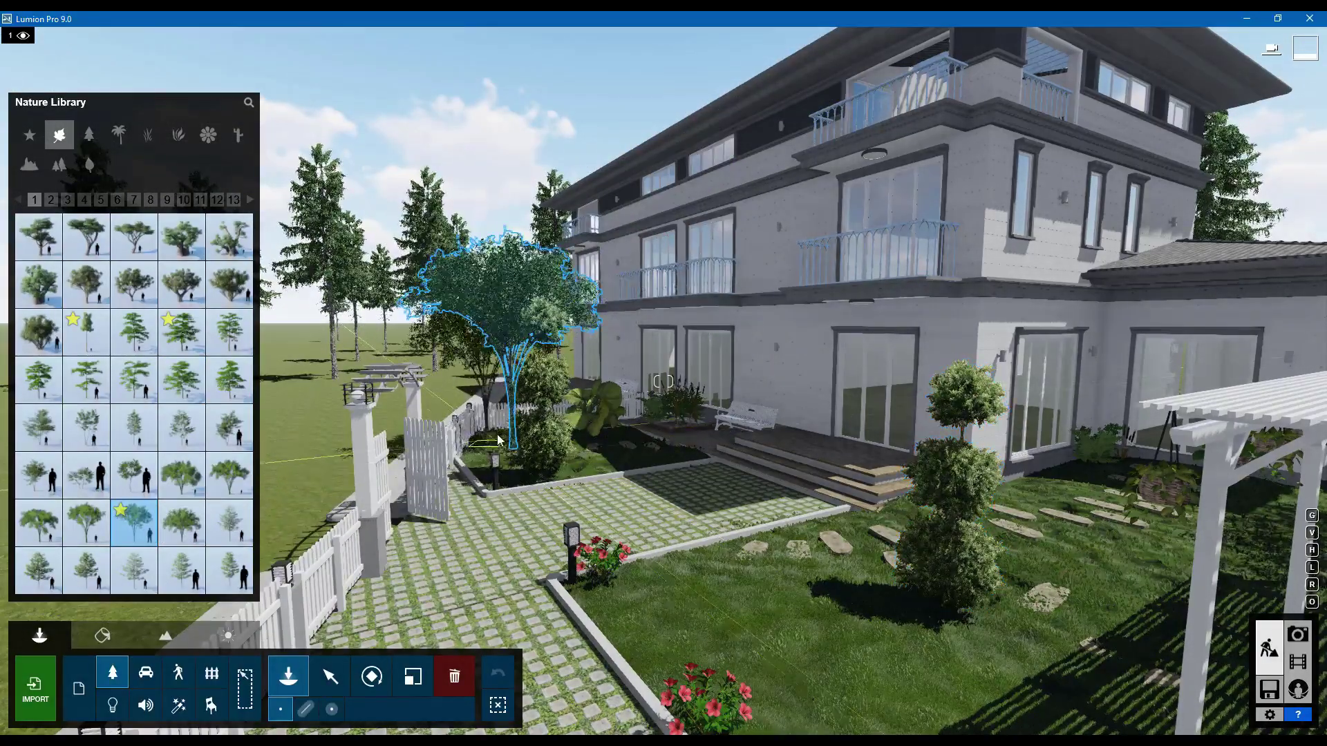
pyautogui.click(331, 677)
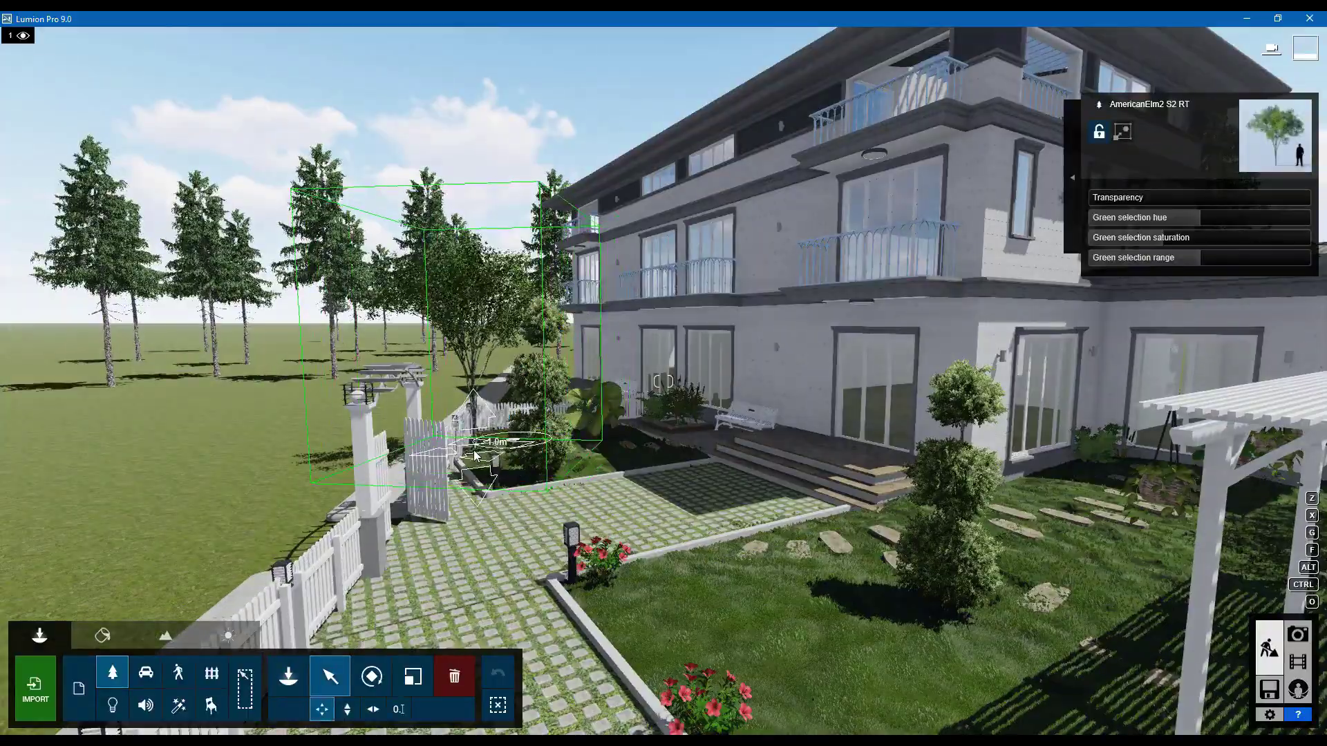
pyautogui.moveTo(508, 448); pyautogui.dragTo(636, 480, button='right')
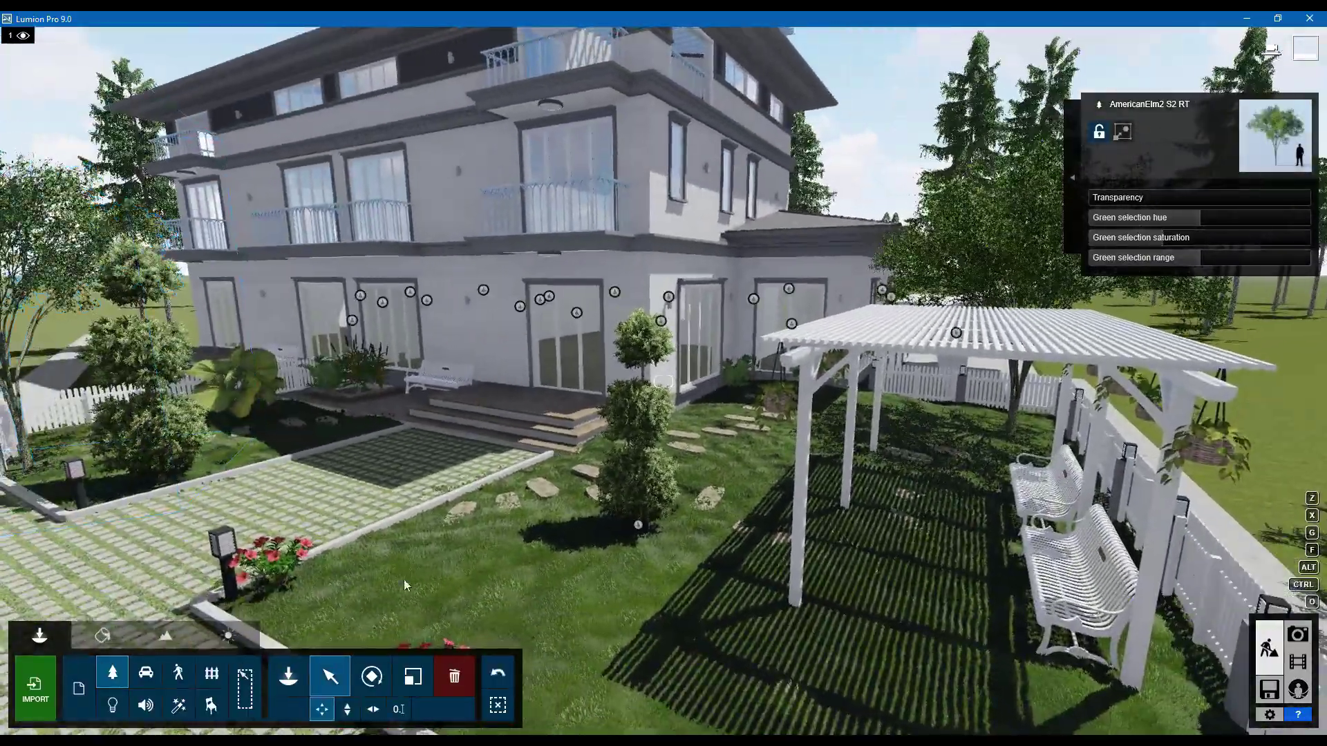
# Step: Examine the house front and garden with the newly placed topiary and elm from several viewpoints
pyautogui.moveTo(508, 449); pyautogui.dragTo(588, 390, button='right')
pyautogui.press('w')
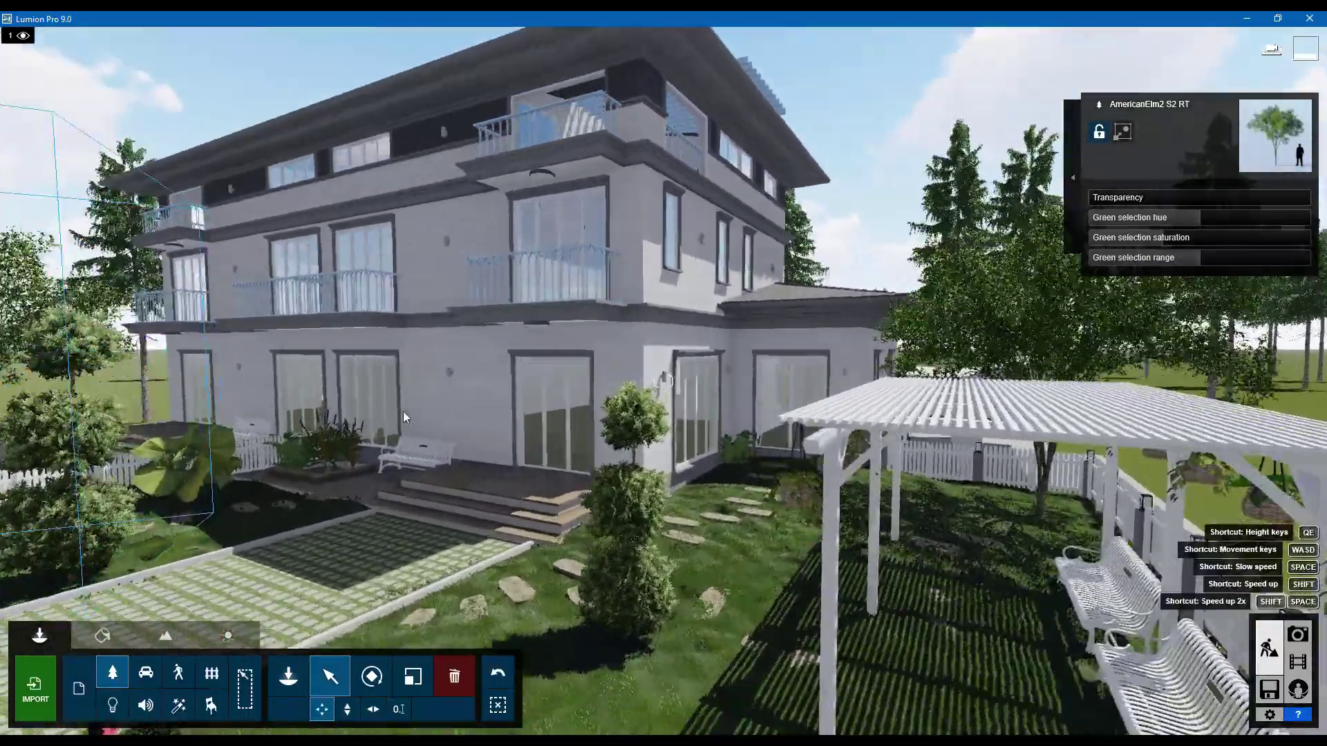
pyautogui.press('d')
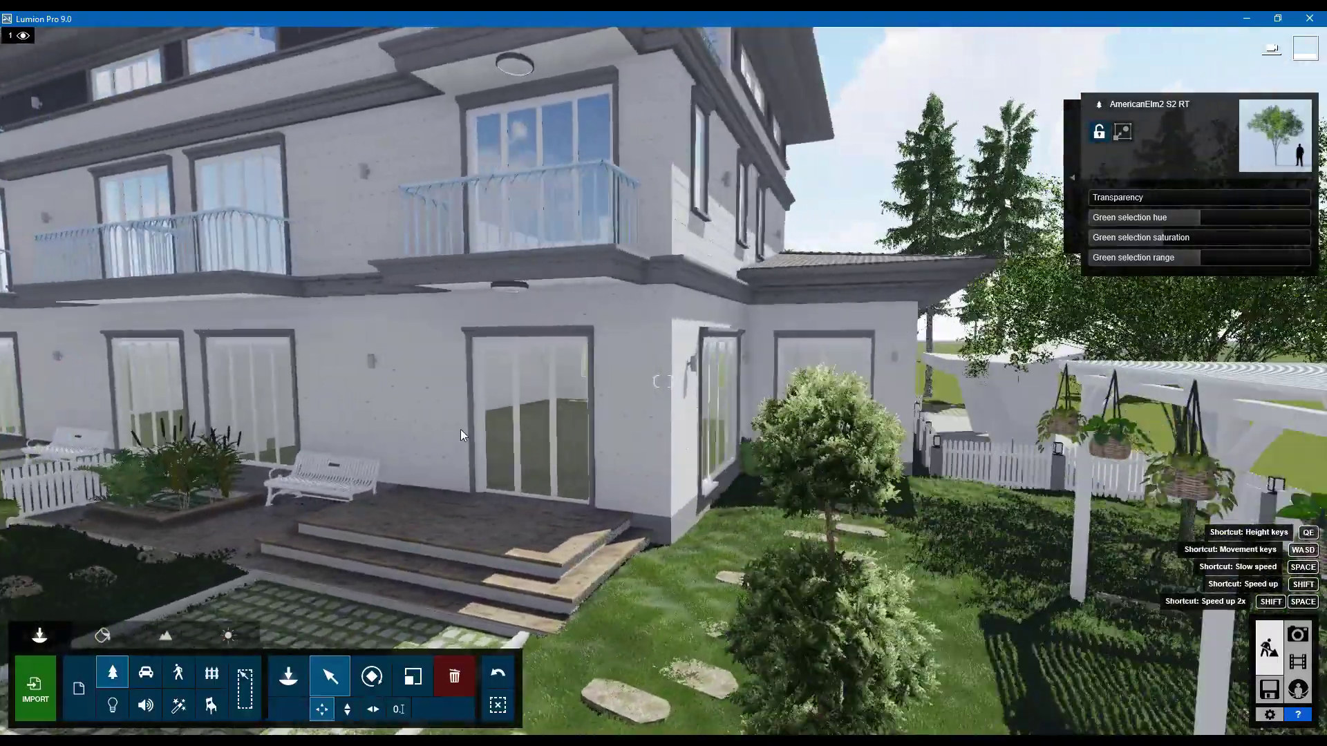
pyautogui.press('s')
pyautogui.click(102, 635)
pyautogui.press('s')
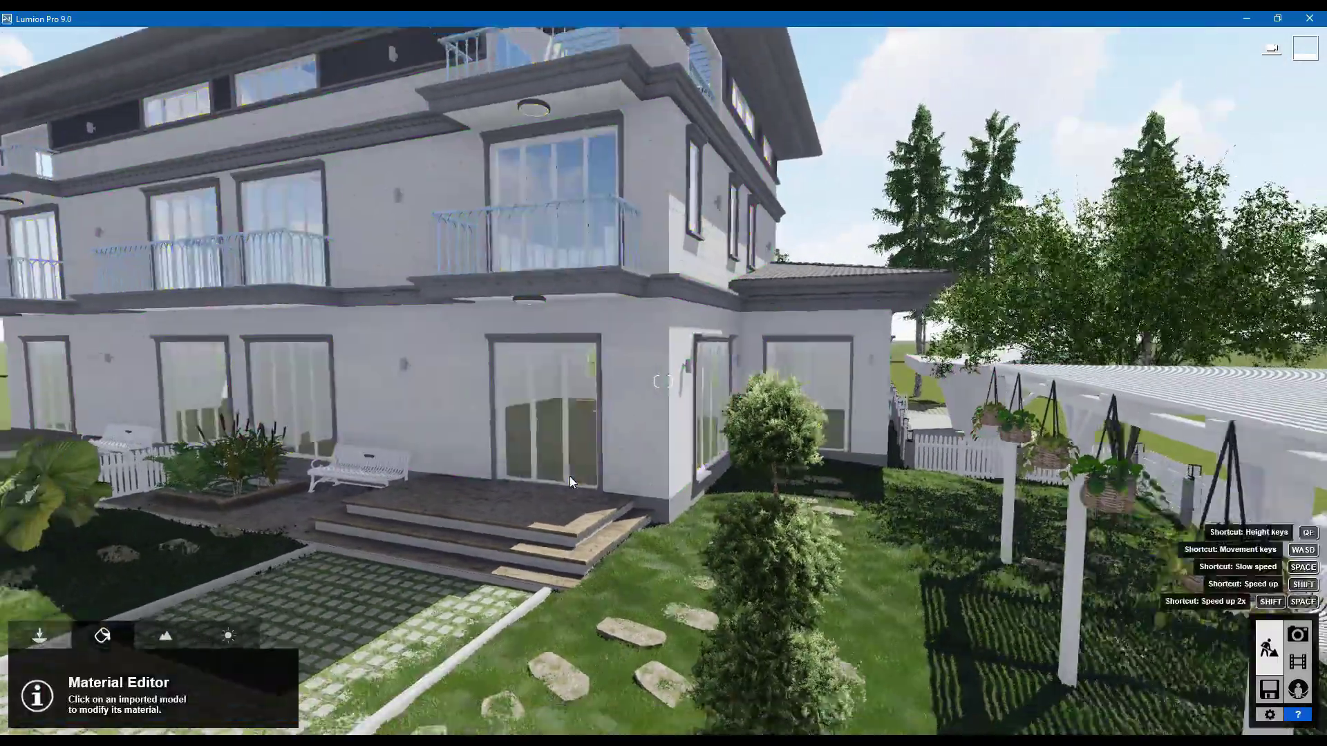
pyautogui.moveTo(1064, 691); pyautogui.dragTo(1167, 725, button='right')
pyautogui.press('w')
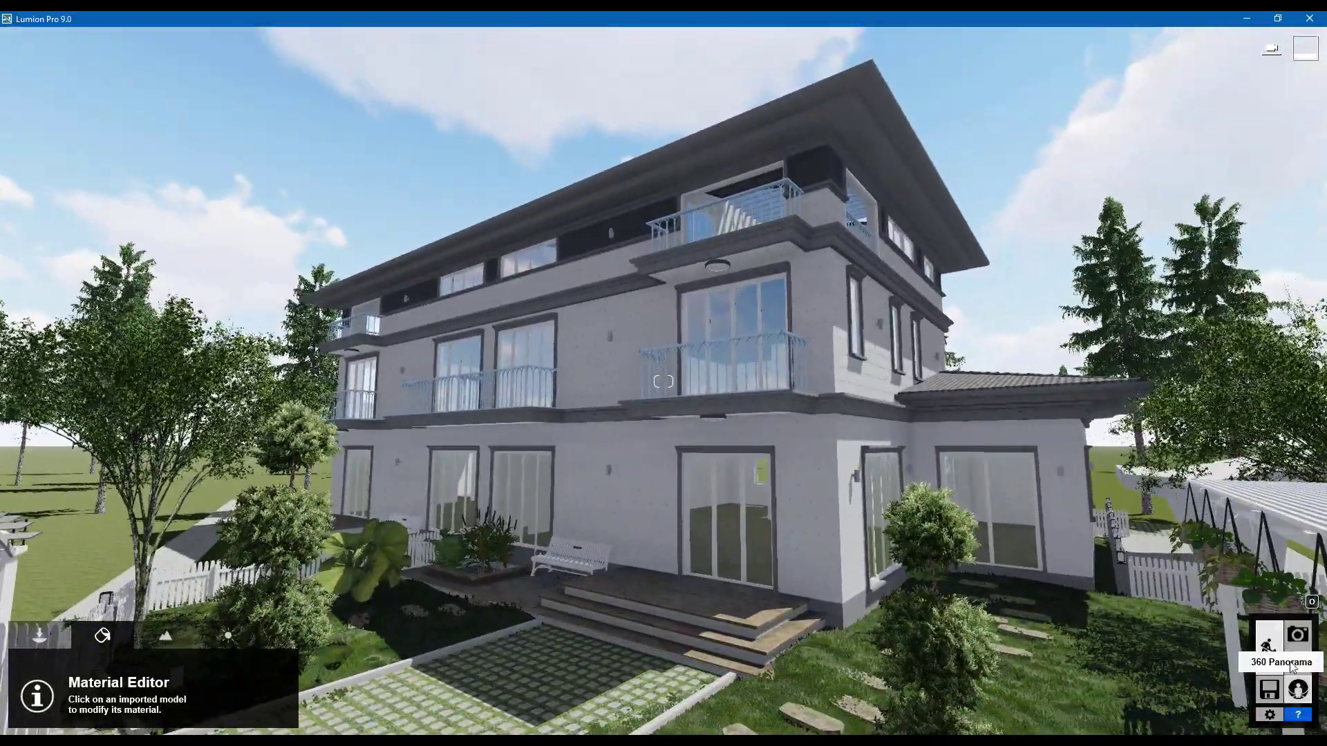
# Step: Save the scene by overwriting the existing home garden.ls9 file
pyautogui.click(1269, 689)
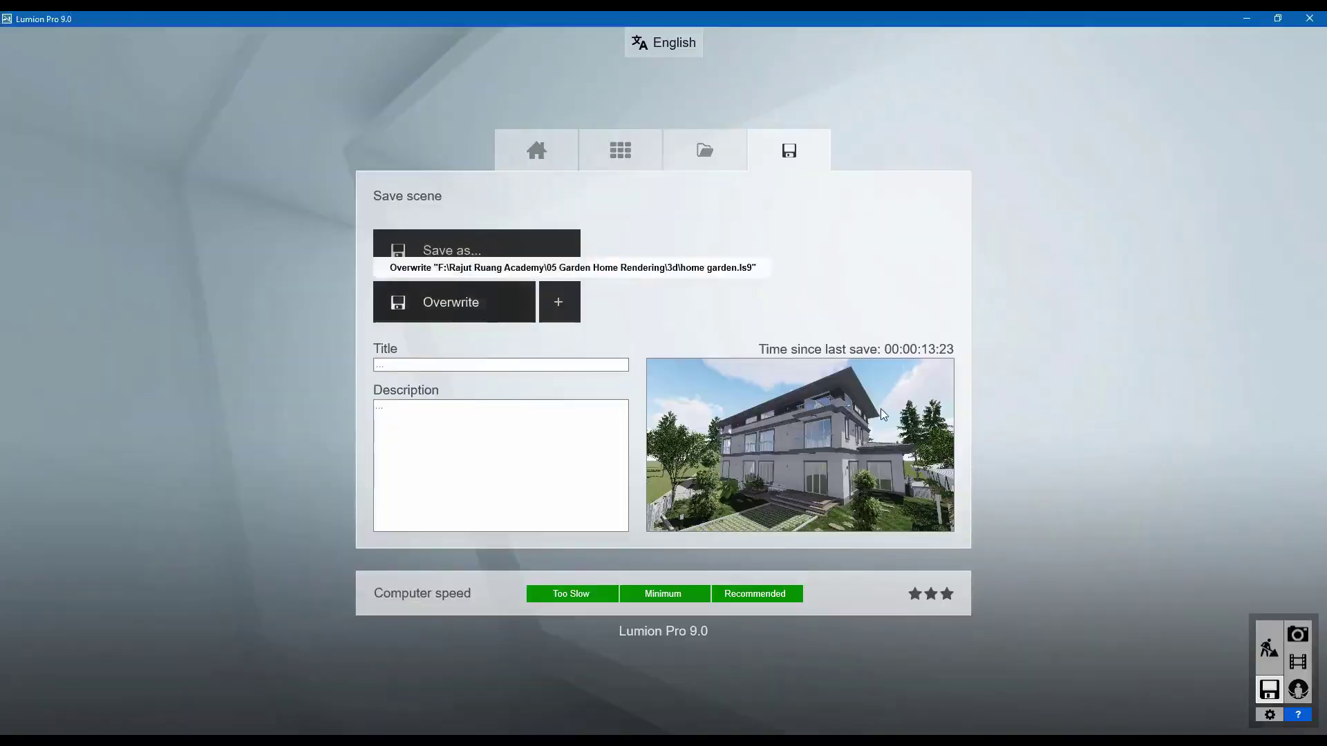
pyautogui.click(446, 302)
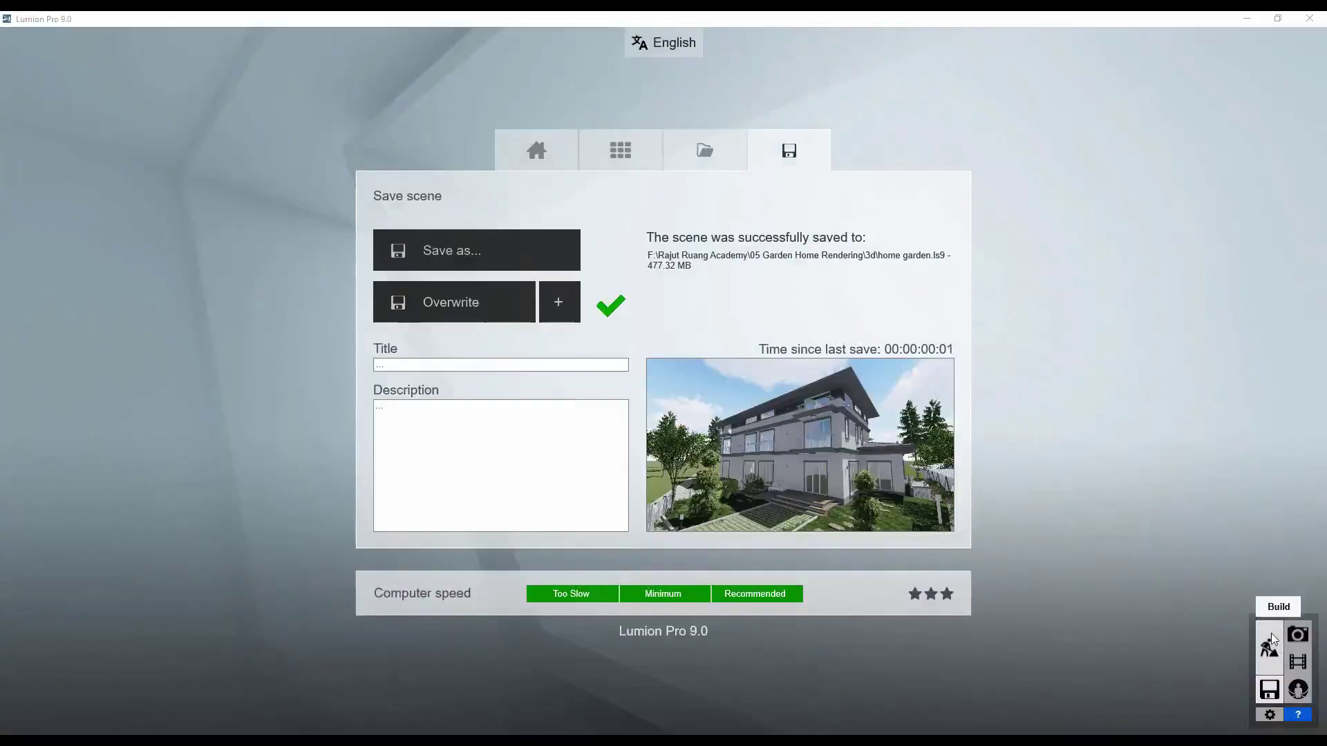
# Step: Open photo mode and reframe the second photo at about 1.47 m camera height with the house, topiary and pergola in view
pyautogui.click(1296, 635)
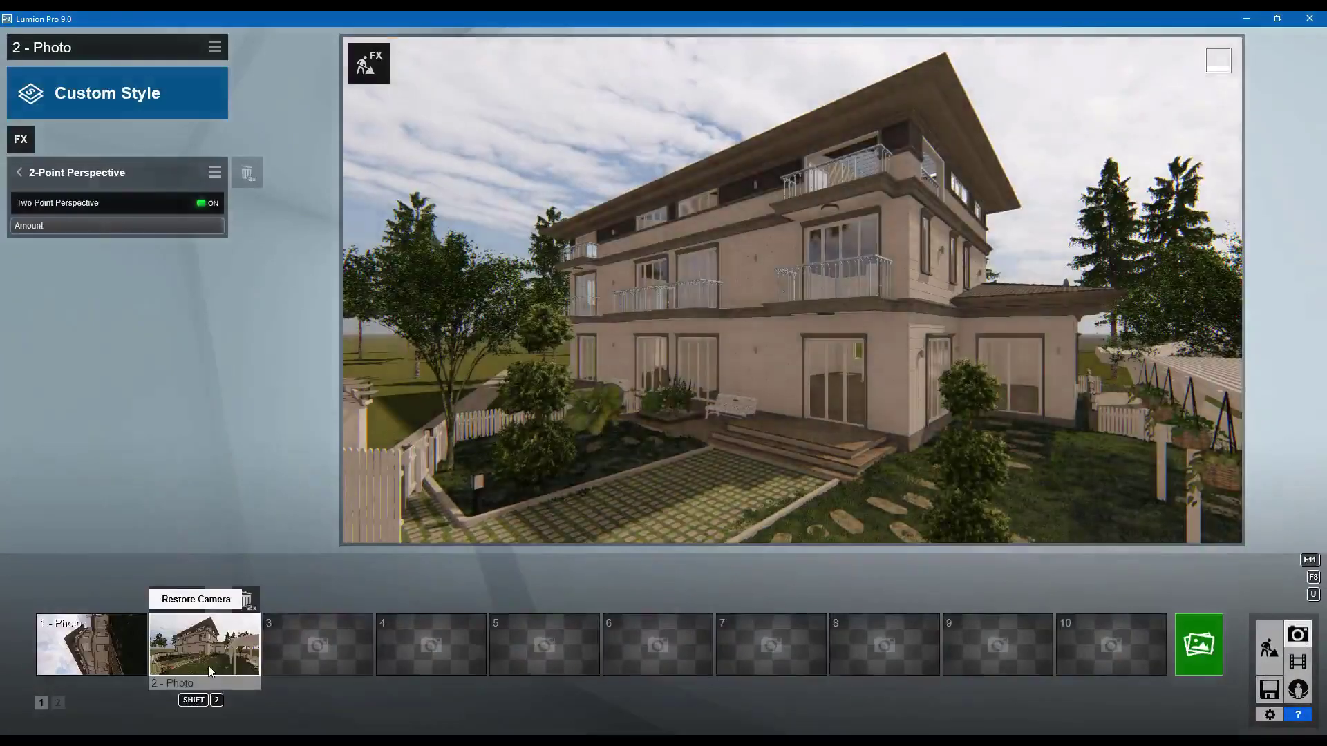
pyautogui.click(209, 665)
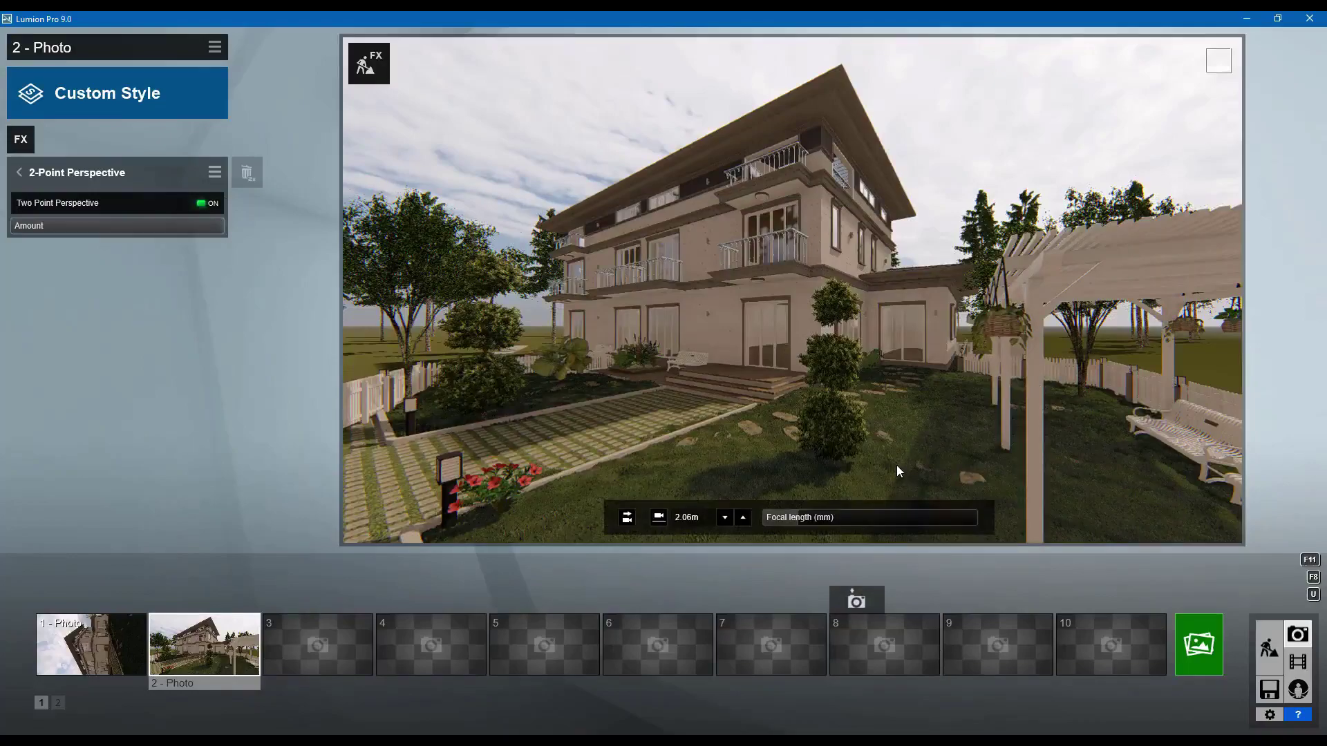
pyautogui.press('w')
pyautogui.press('e')
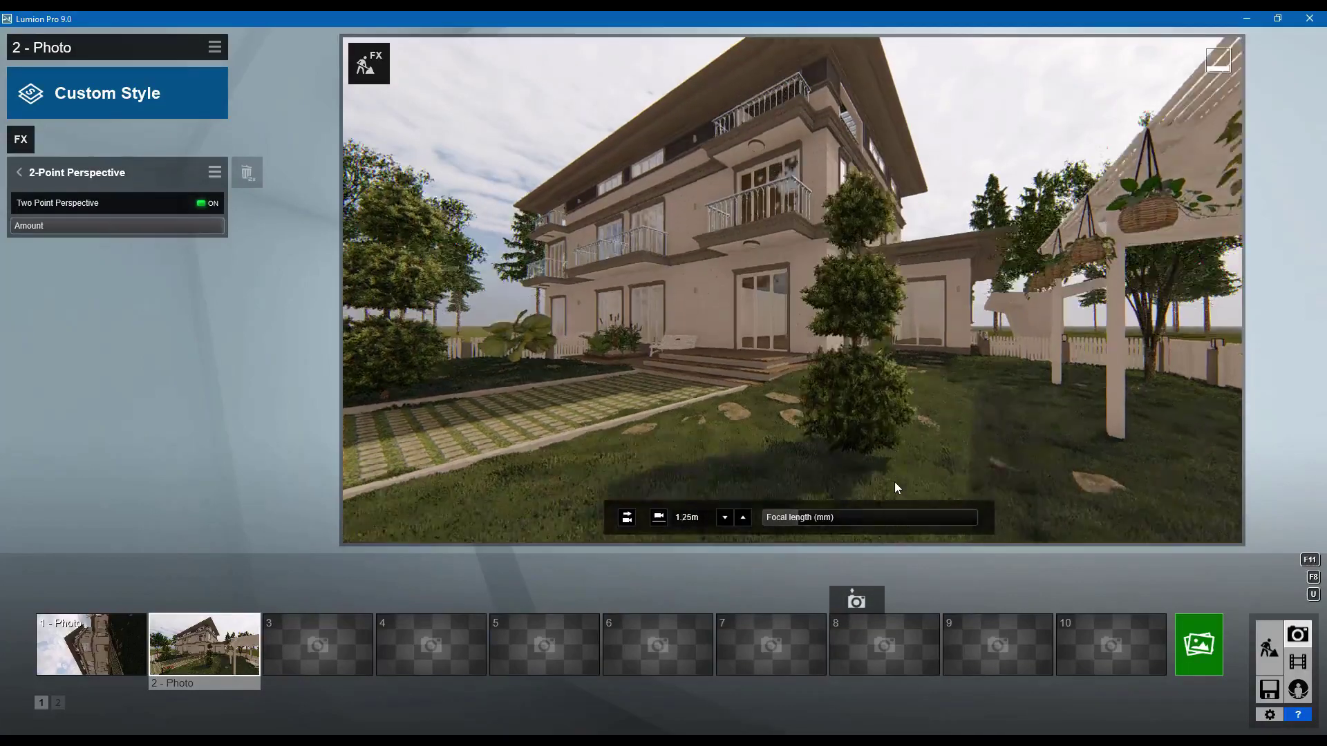
pyautogui.moveTo(894, 480); pyautogui.dragTo(883, 406, button='right')
pyautogui.press('s')
pyautogui.press('q')
pyautogui.press('s')
pyautogui.press('s')
pyautogui.press('s')
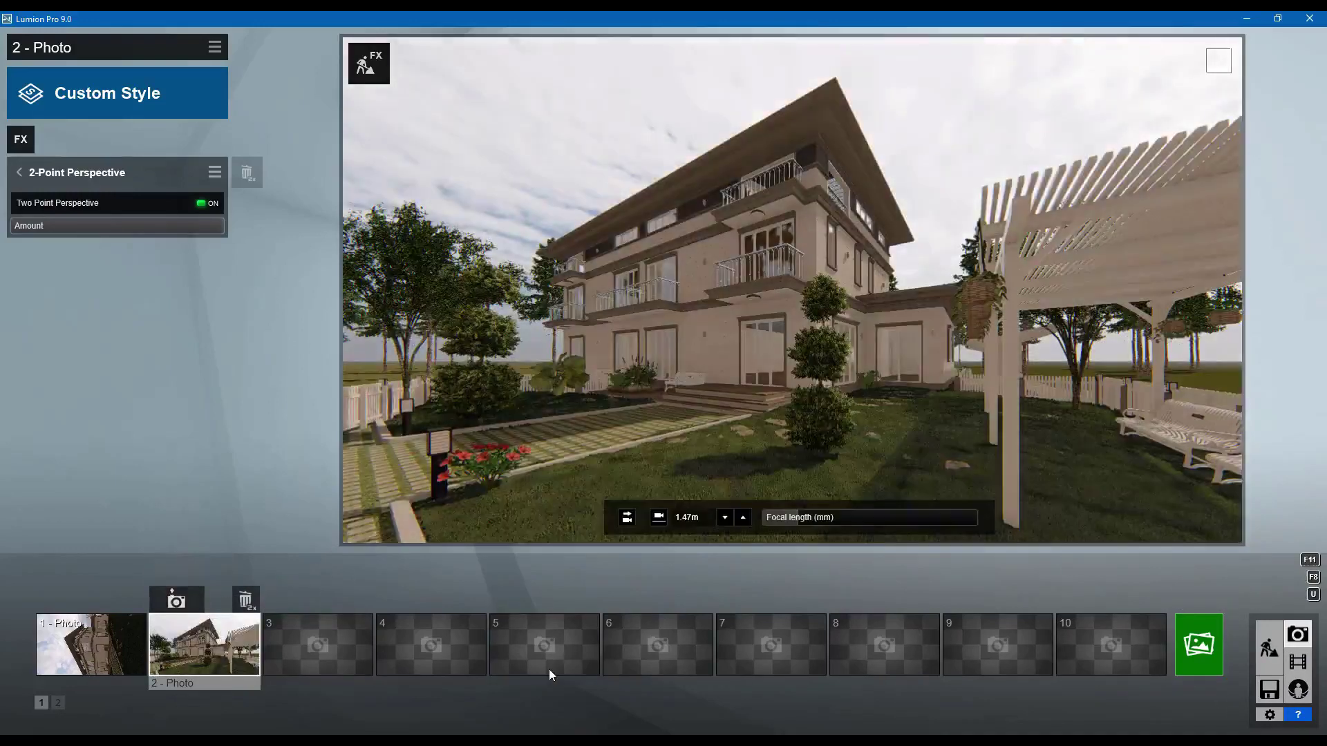
# Step: Render the second photo at the 1920x1080 Desktop size as a JPG into the test folder and close the finished render
pyautogui.click(1195, 650)
pyautogui.click(546, 570)
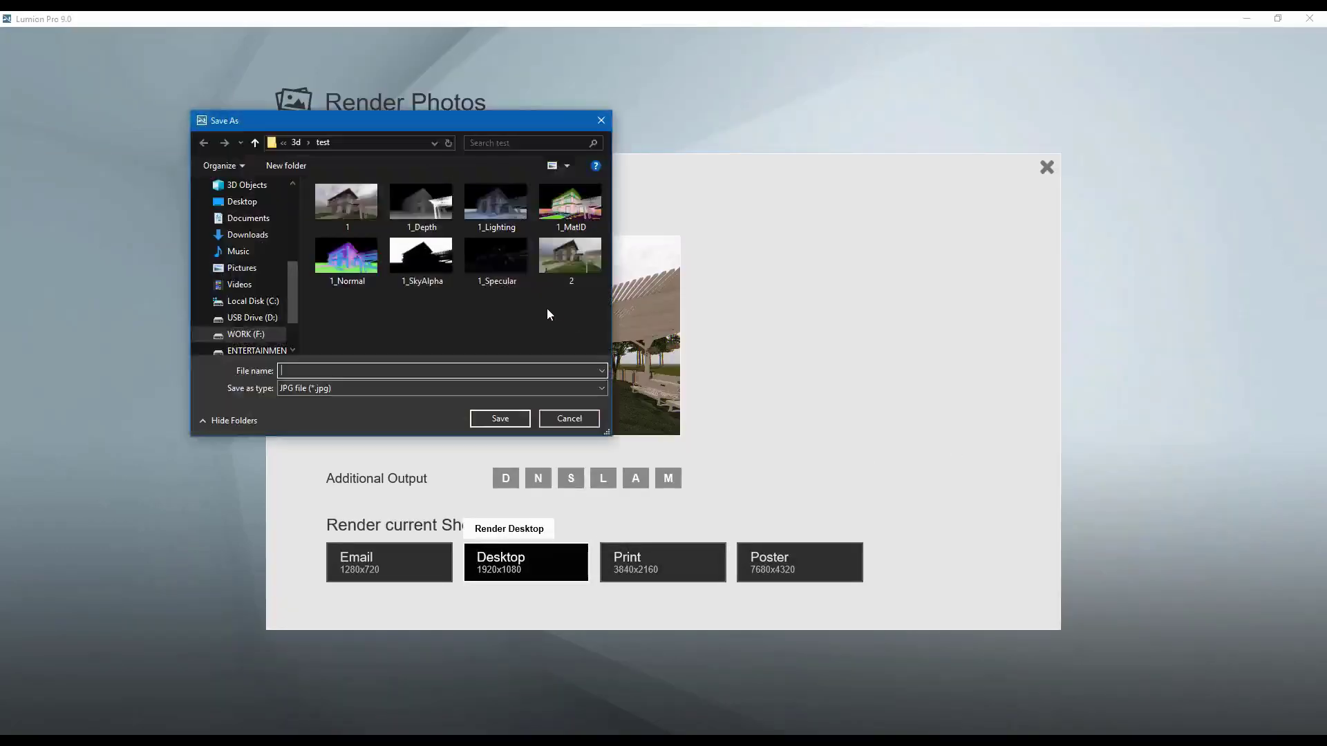
pyautogui.click(513, 417)
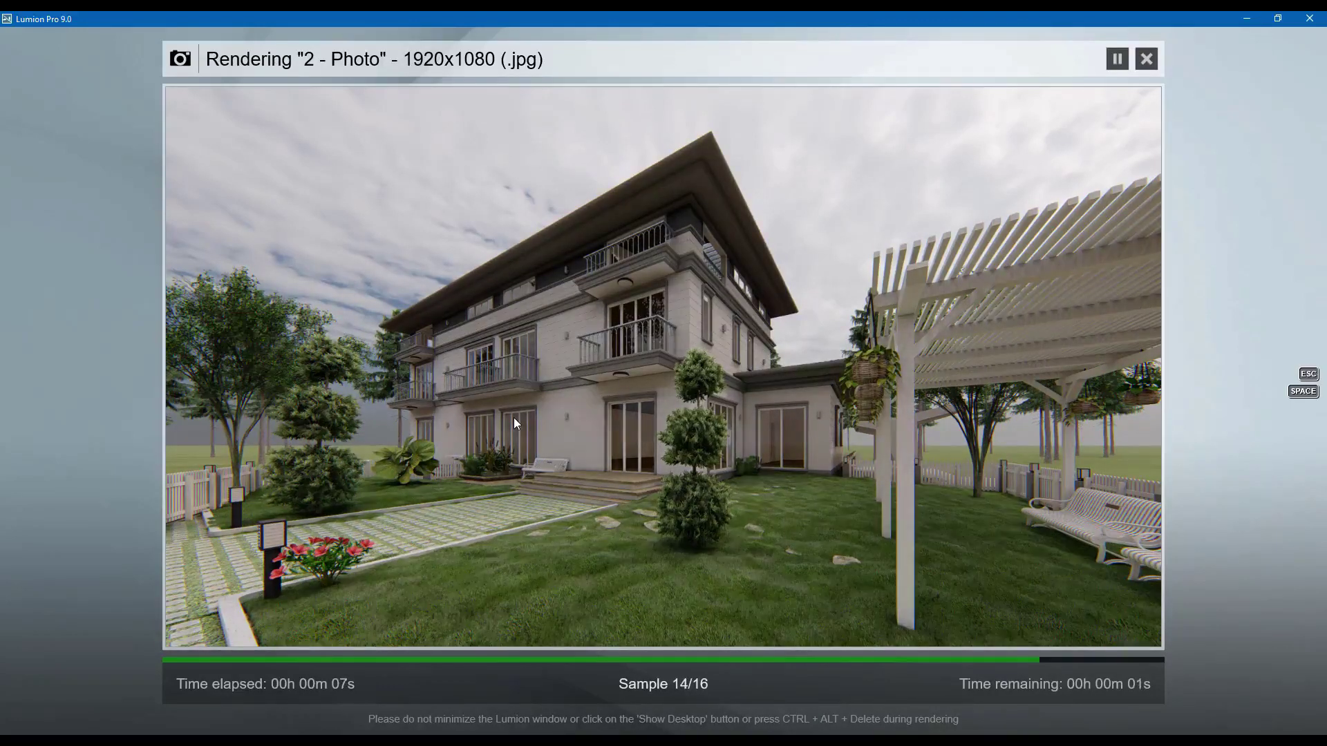
pyautogui.click(1076, 625)
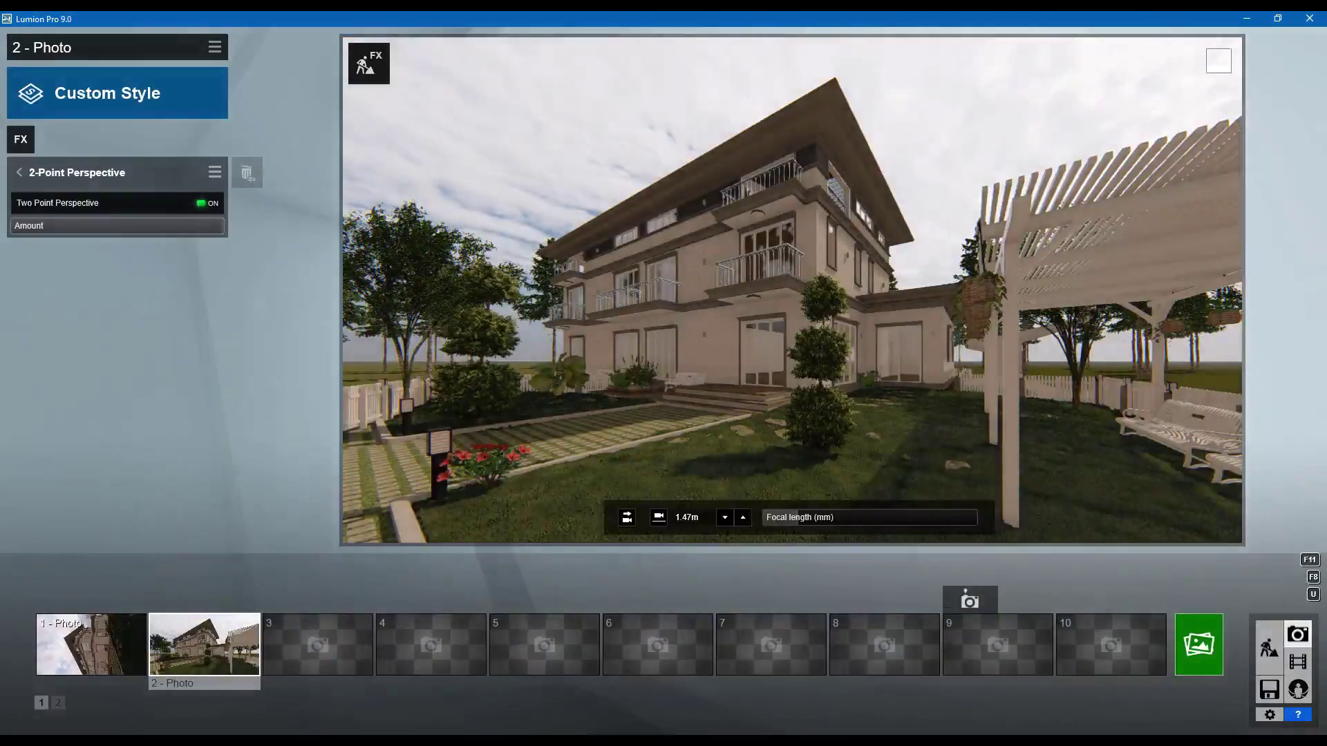
# Step: Return to build mode and browse the fourth page of male figures in the character library for object placement
pyautogui.click(1278, 660)
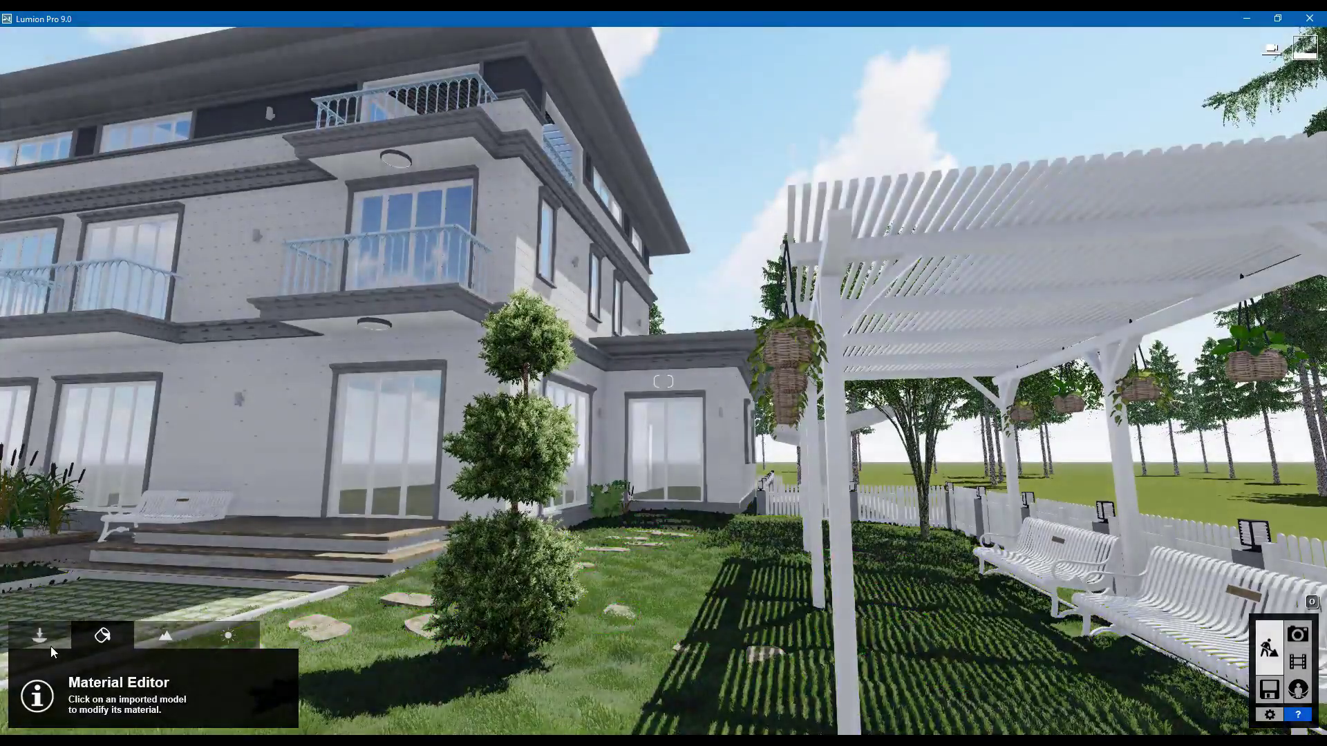
pyautogui.click(101, 635)
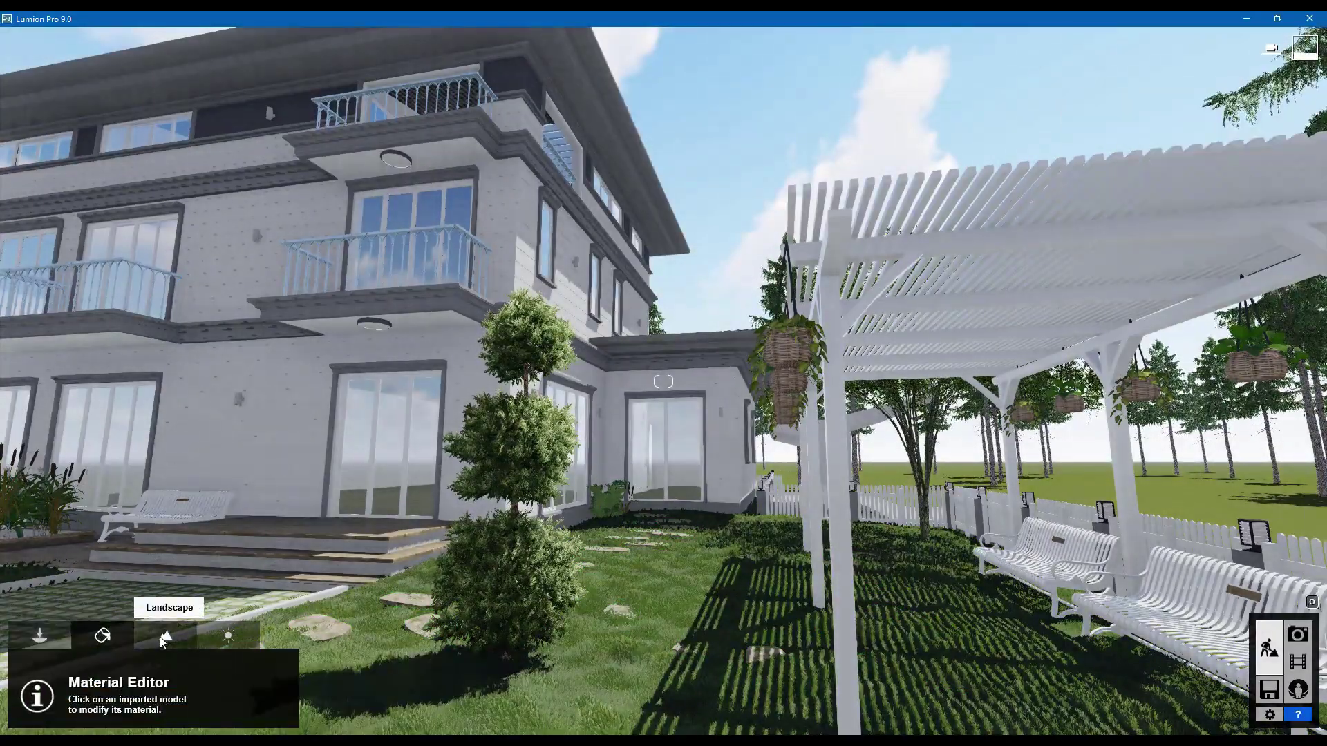
pyautogui.click(40, 635)
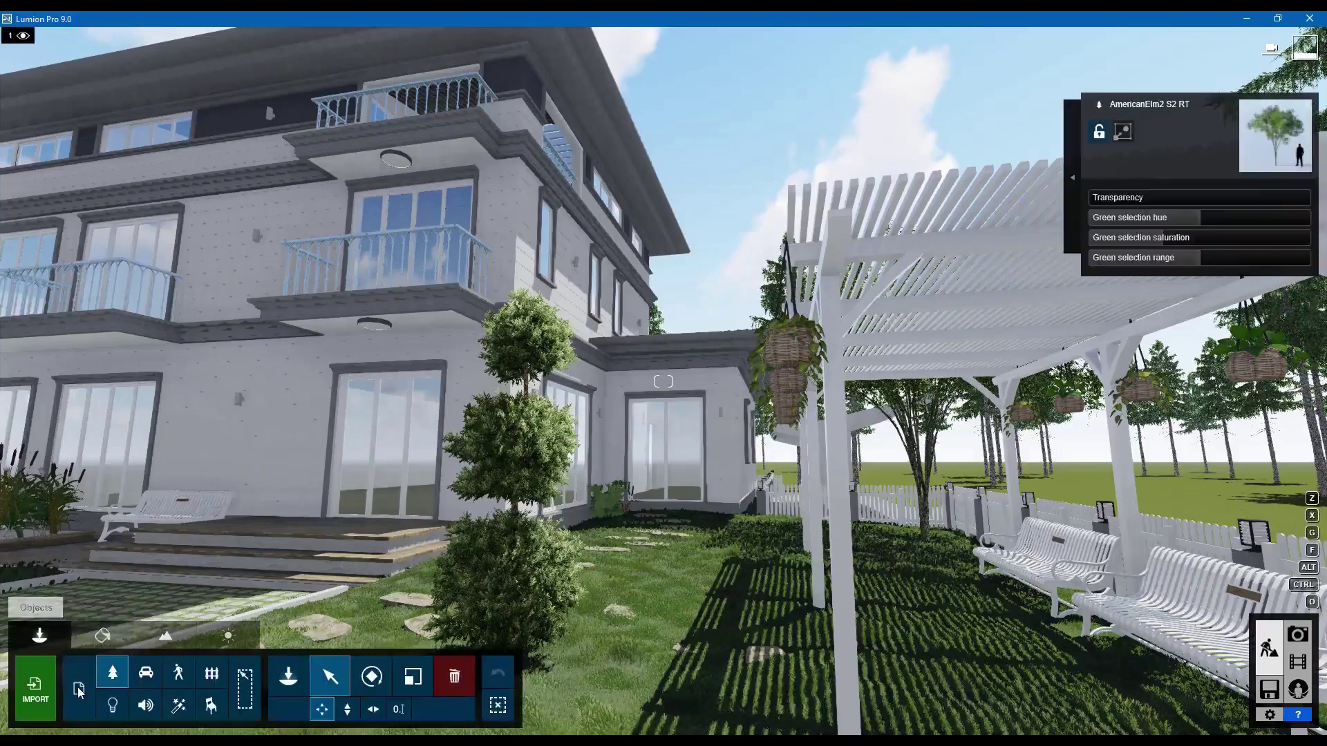
pyautogui.click(288, 658)
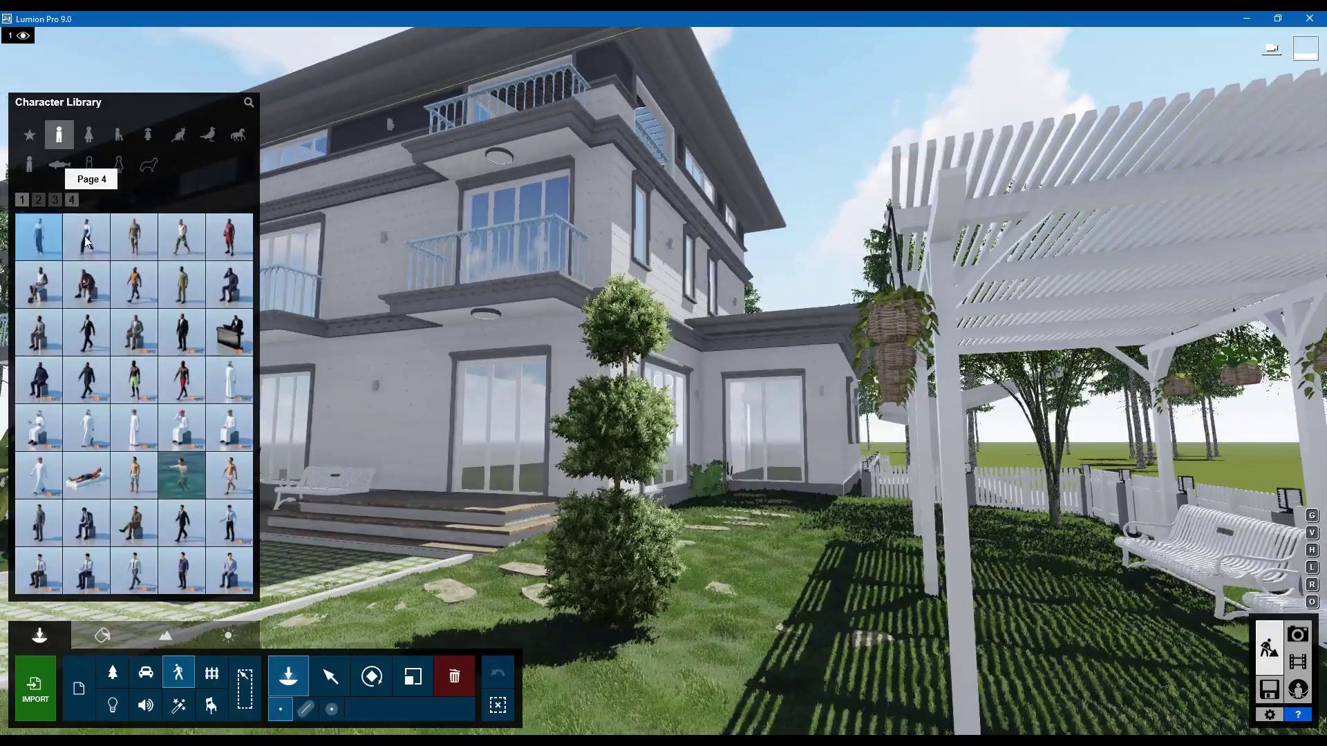
pyautogui.click(71, 199)
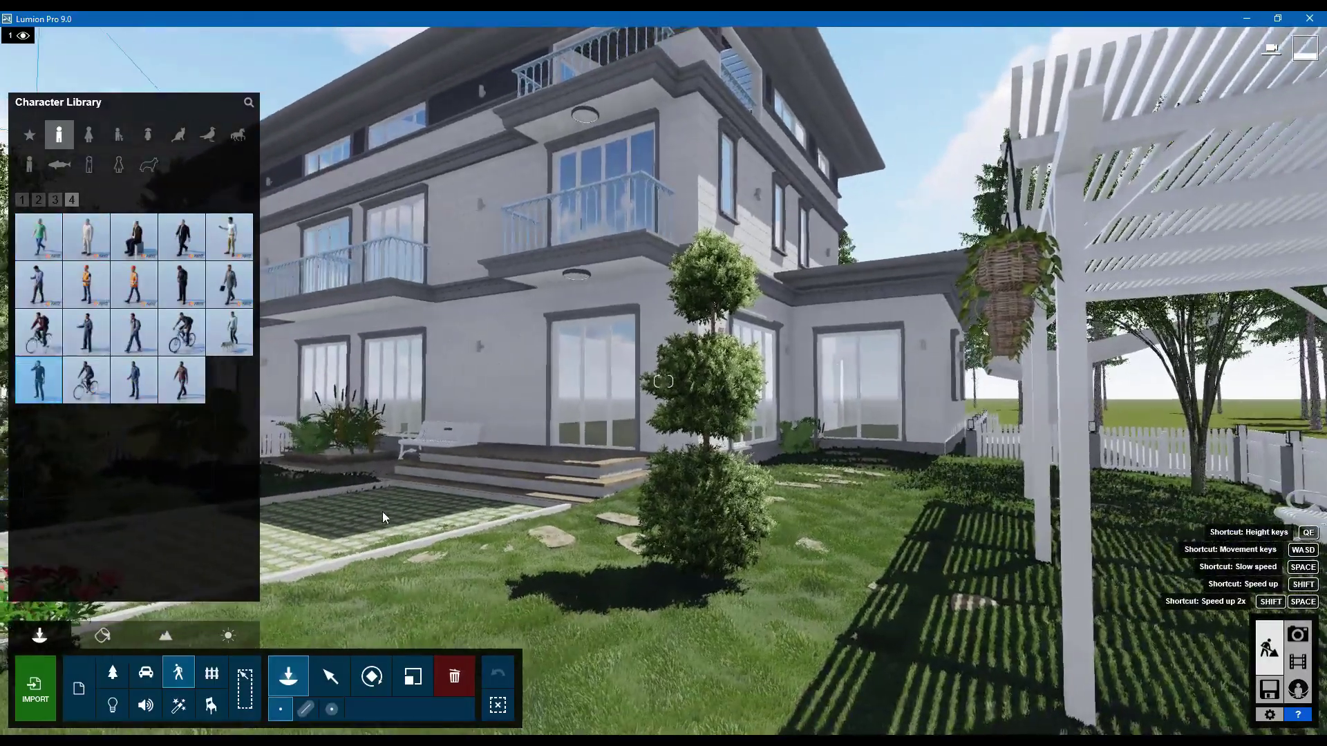
pyautogui.click(382, 511)
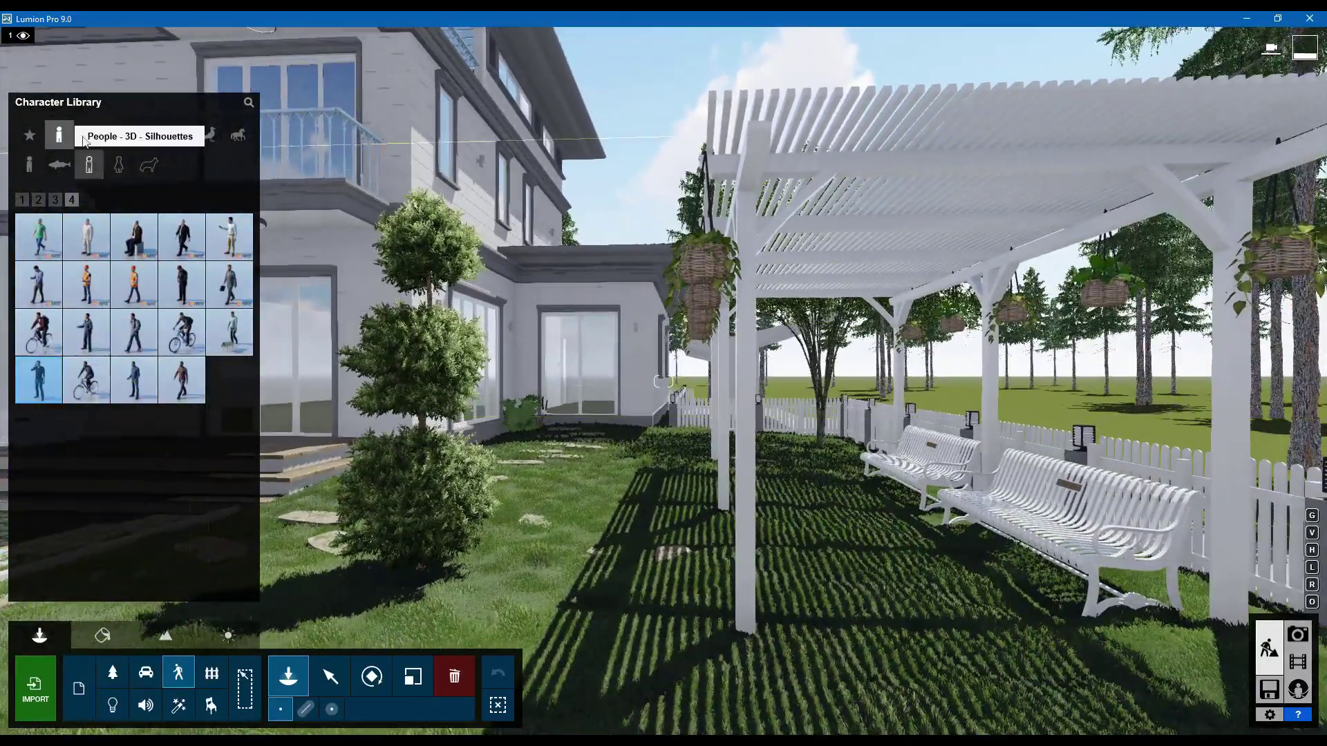
# Step: Place the seated Woman Caucasian 0017 Note from the third page of female figures on the pergola bench and rotate her towards the lawn
pyautogui.click(88, 135)
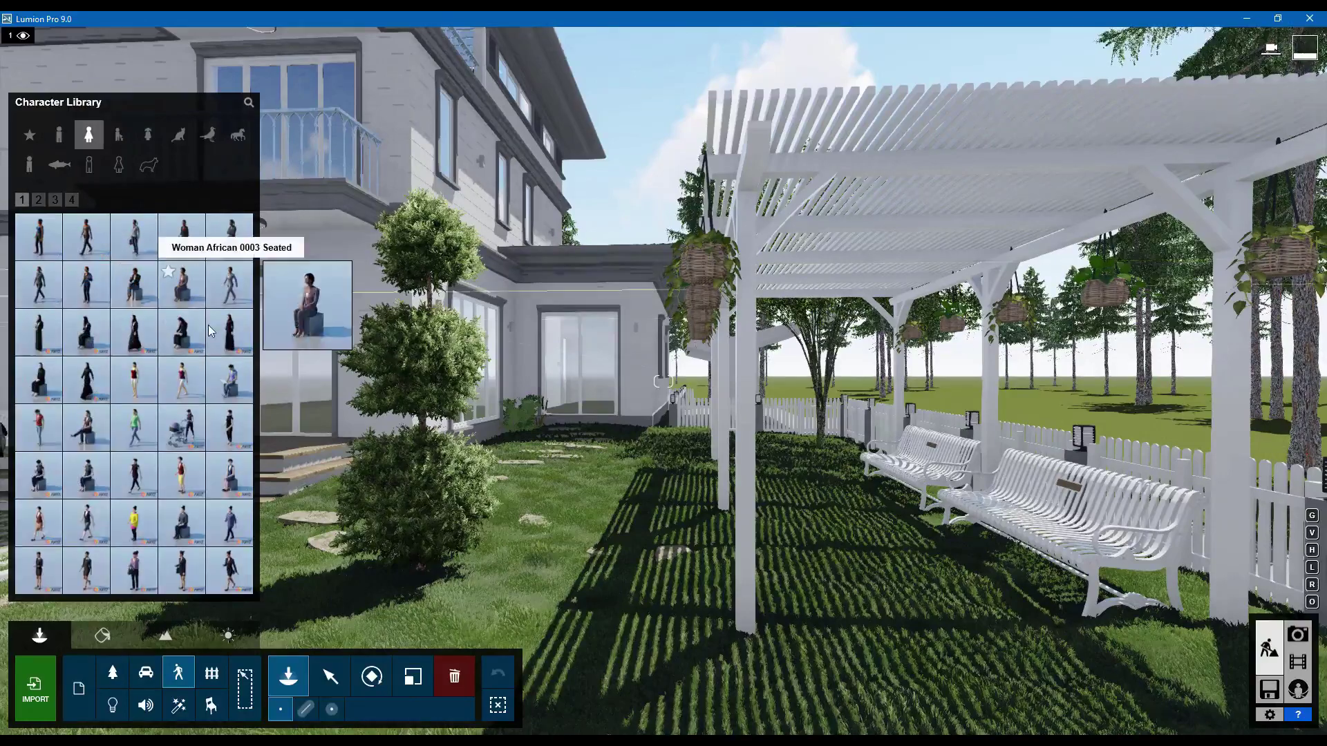
pyautogui.click(71, 200)
pyautogui.click(55, 201)
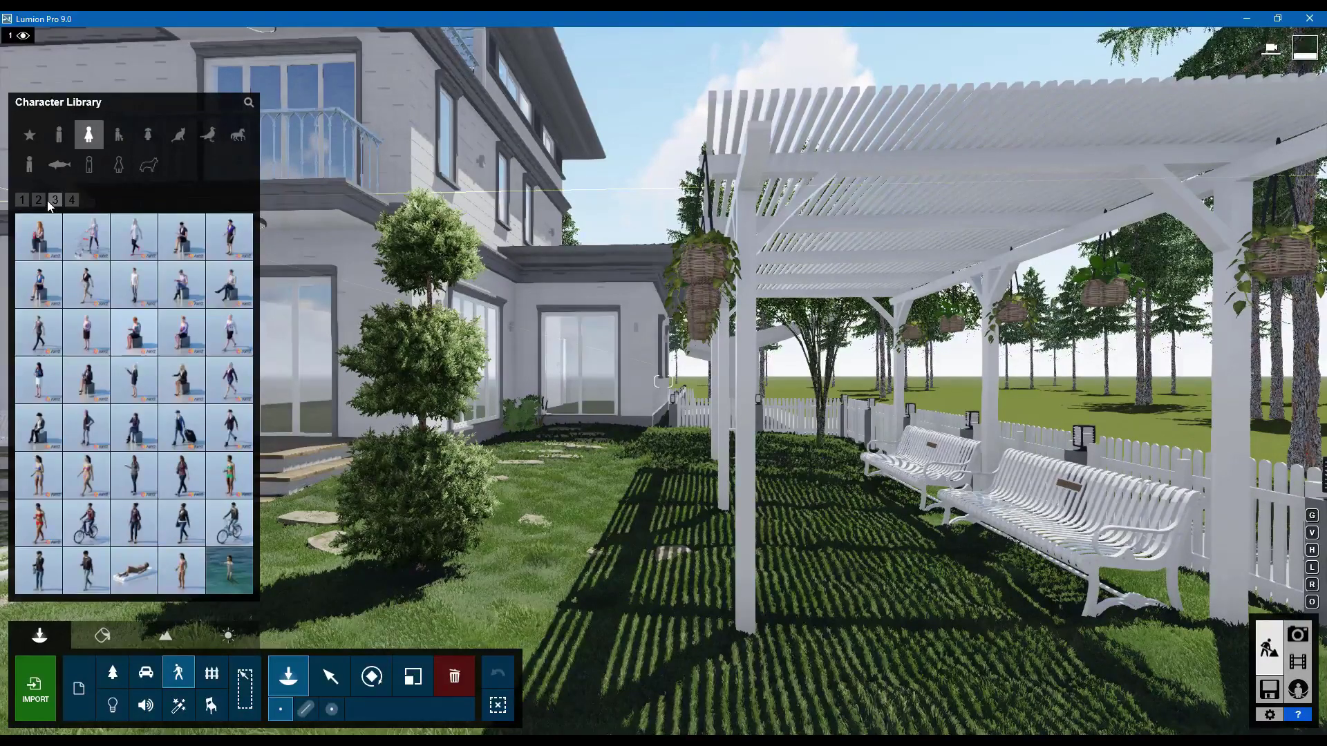
pyautogui.click(95, 377)
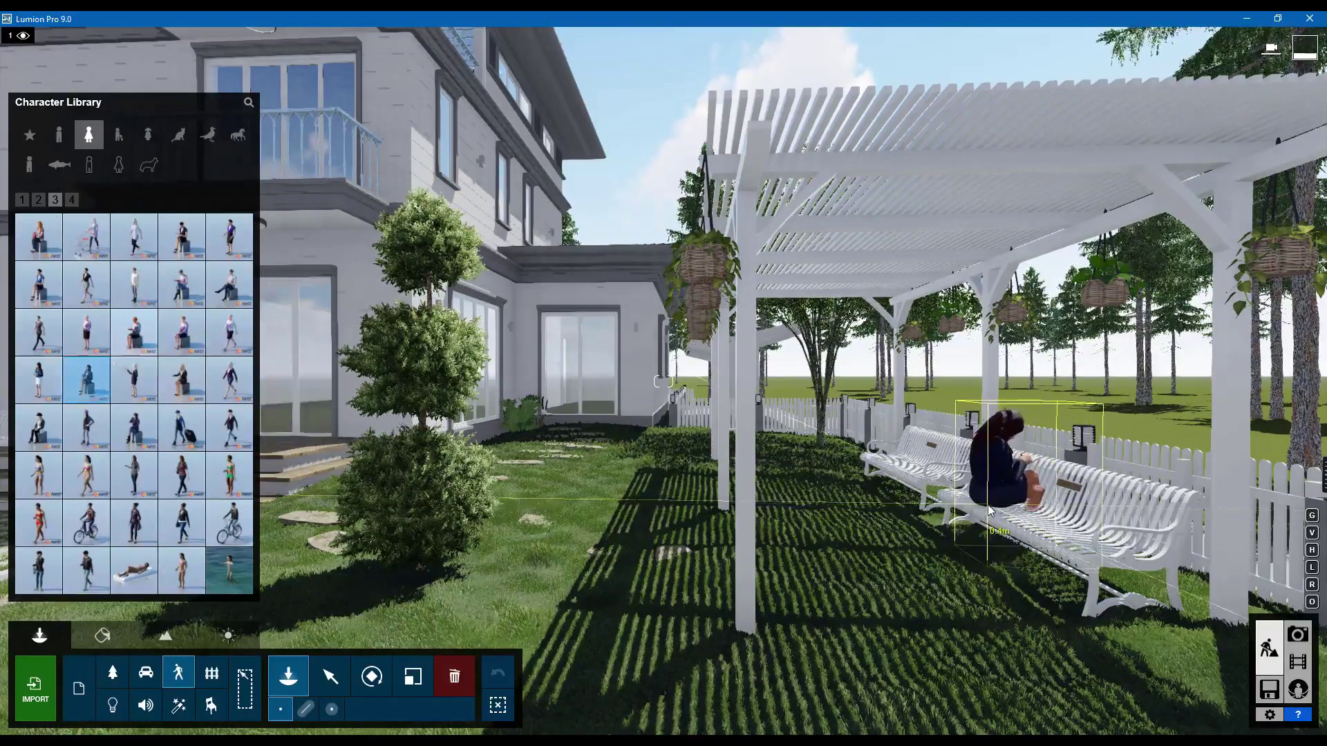
pyautogui.click(989, 512)
pyautogui.click(372, 676)
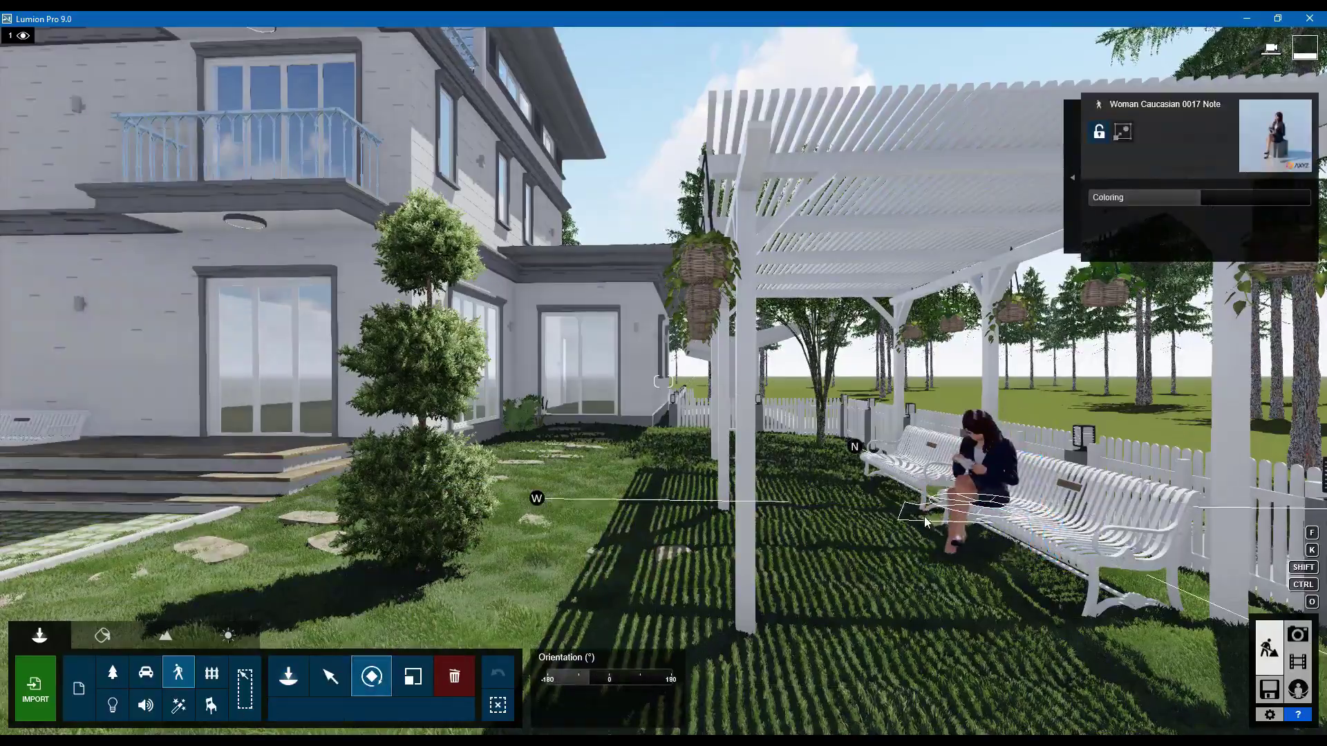
pyautogui.moveTo(924, 517); pyautogui.dragTo(920, 516)
# Step: Assign the custom Standard material to the house's first-floor balcony edge
pyautogui.moveTo(920, 516); pyautogui.dragTo(821, 533, button='right')
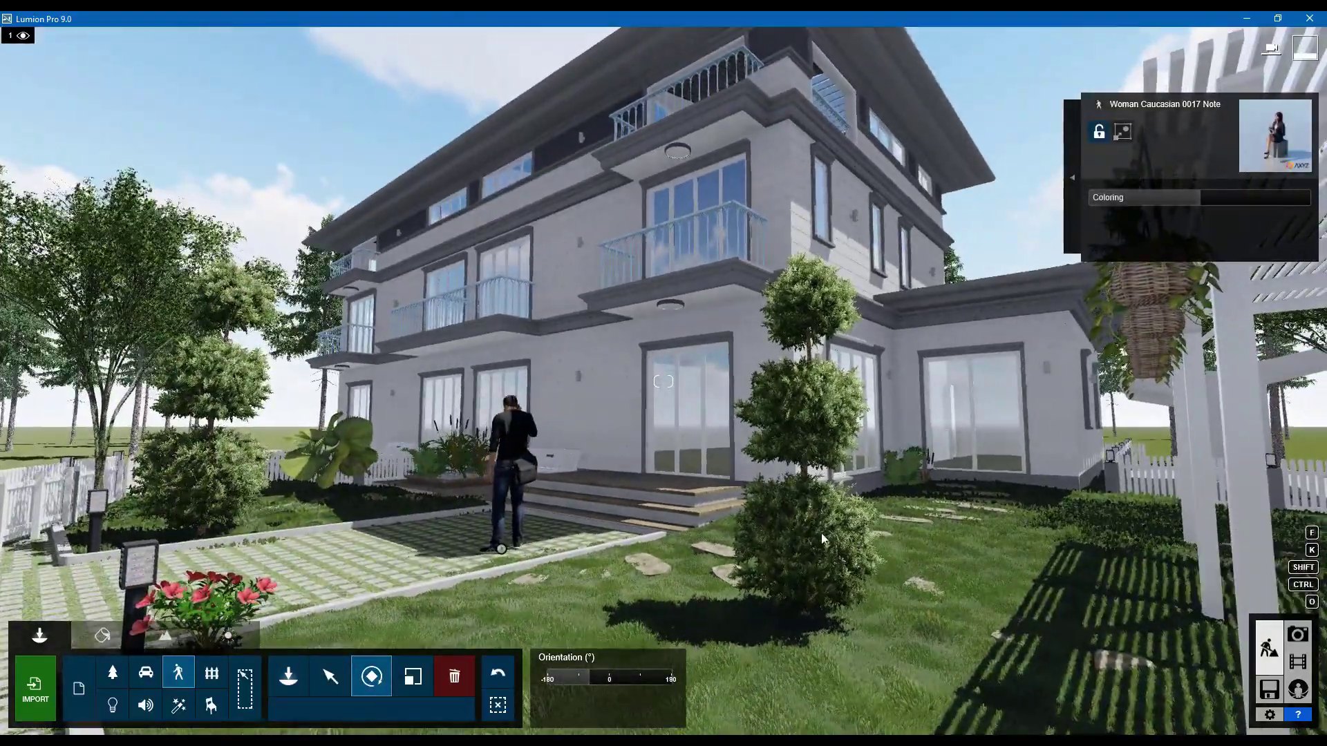
pyautogui.press('s')
pyautogui.press('w')
pyautogui.moveTo(722, 370); pyautogui.dragTo(781, 373, button='right')
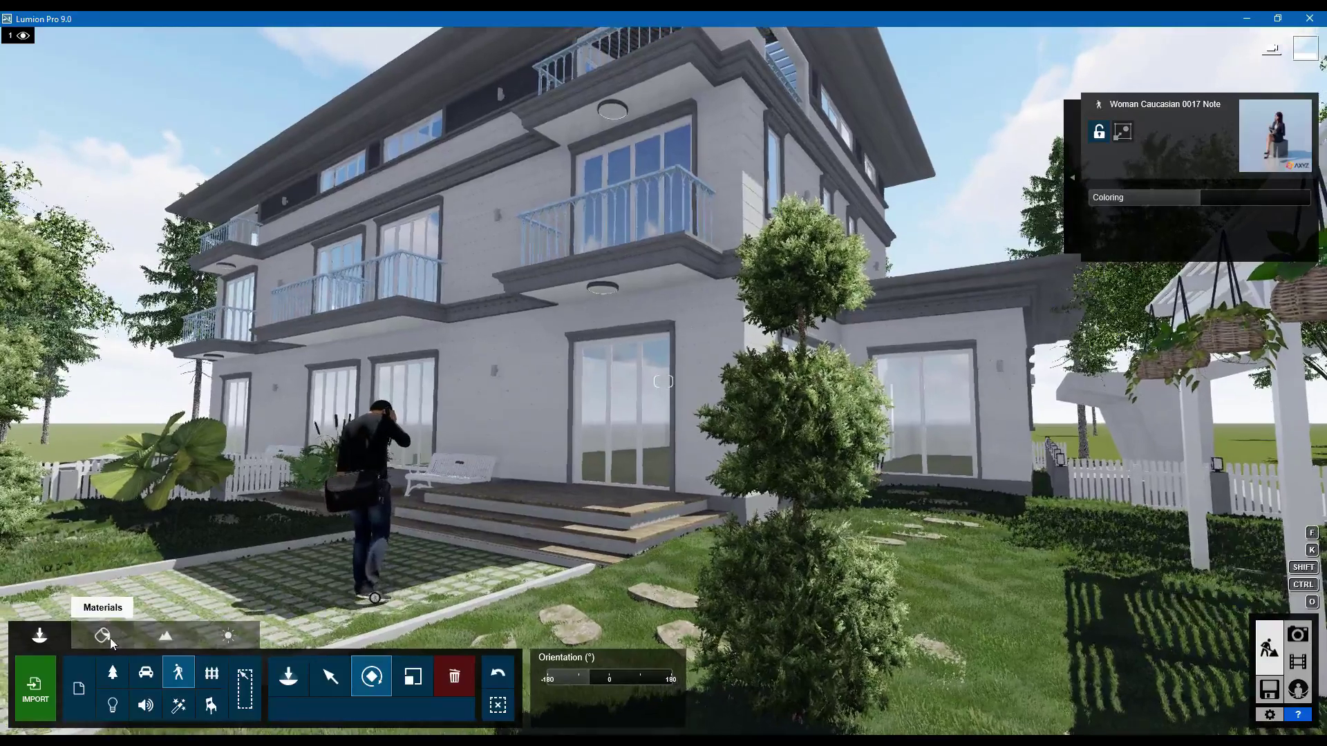
pyautogui.click(103, 636)
pyautogui.click(656, 265)
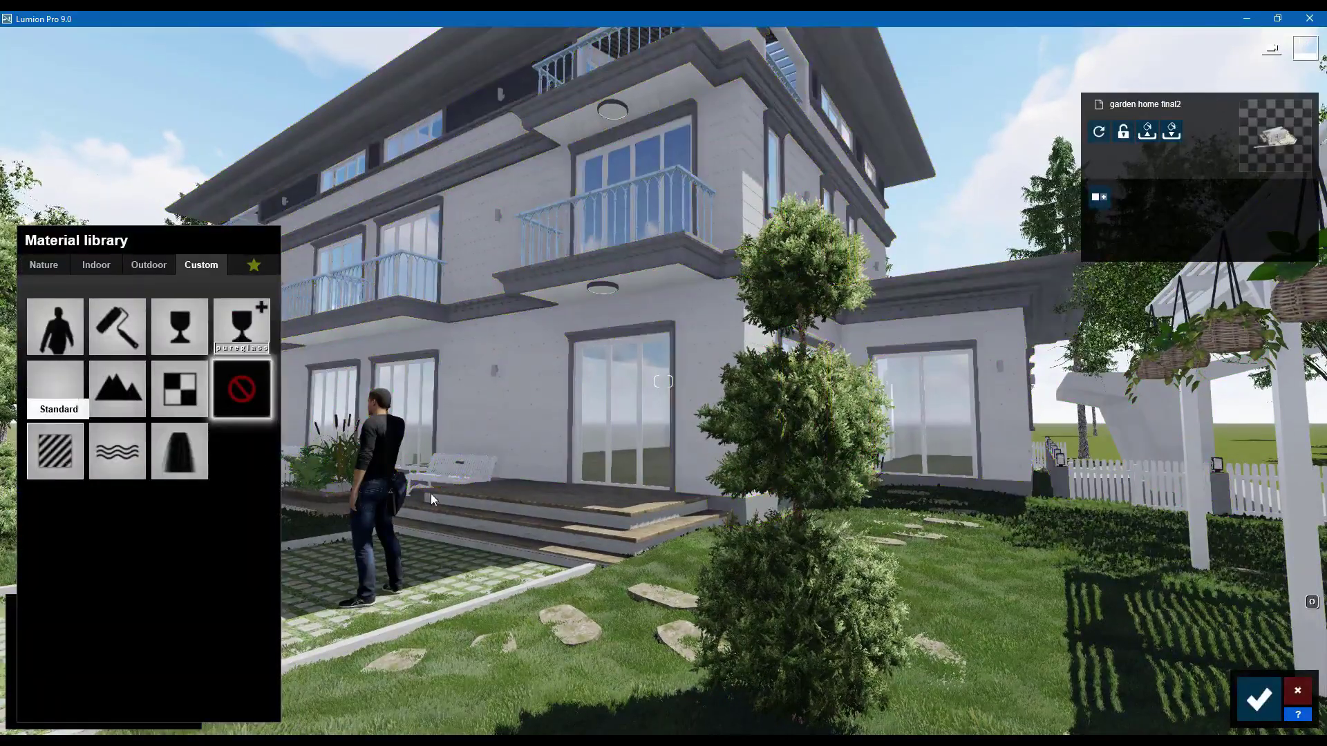
pyautogui.click(62, 458)
pyautogui.moveTo(100, 502); pyautogui.dragTo(74, 546)
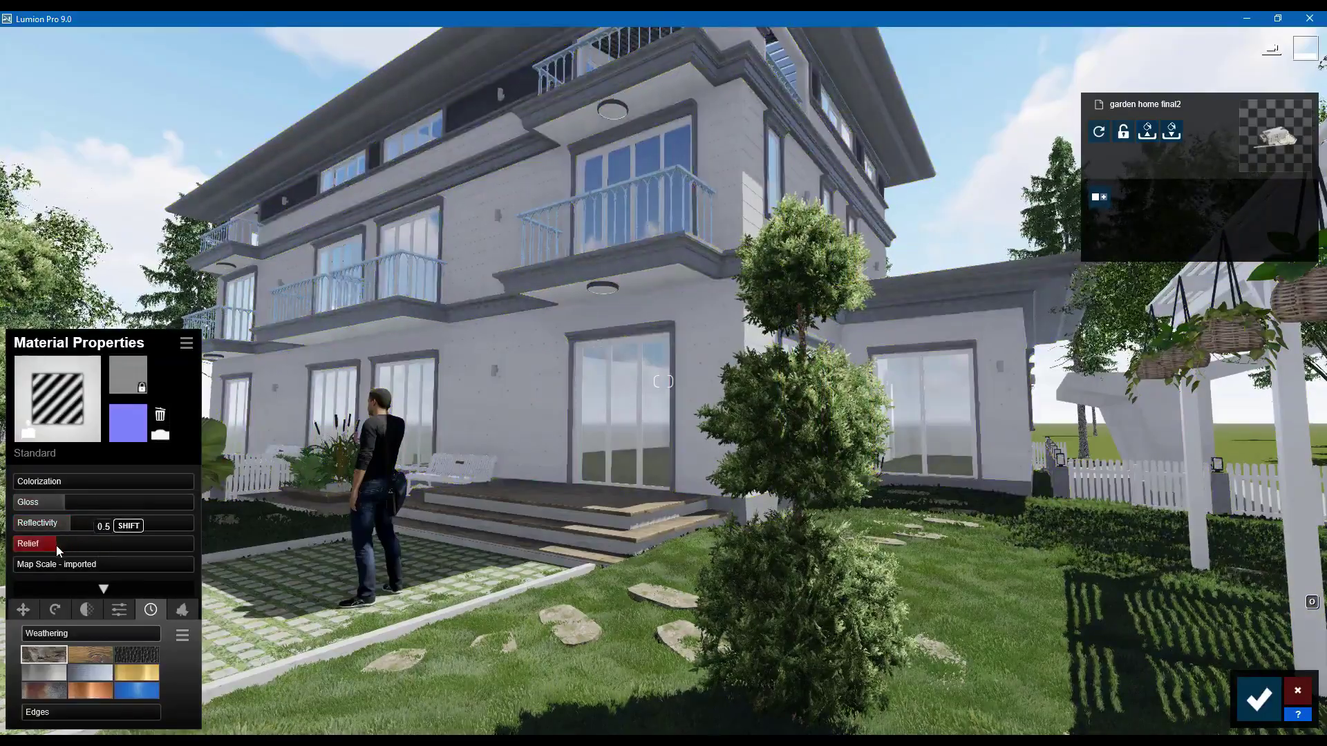
# Step: Inspect the glass material of the house windows, save the material changes and return to object placement
pyautogui.click(597, 214)
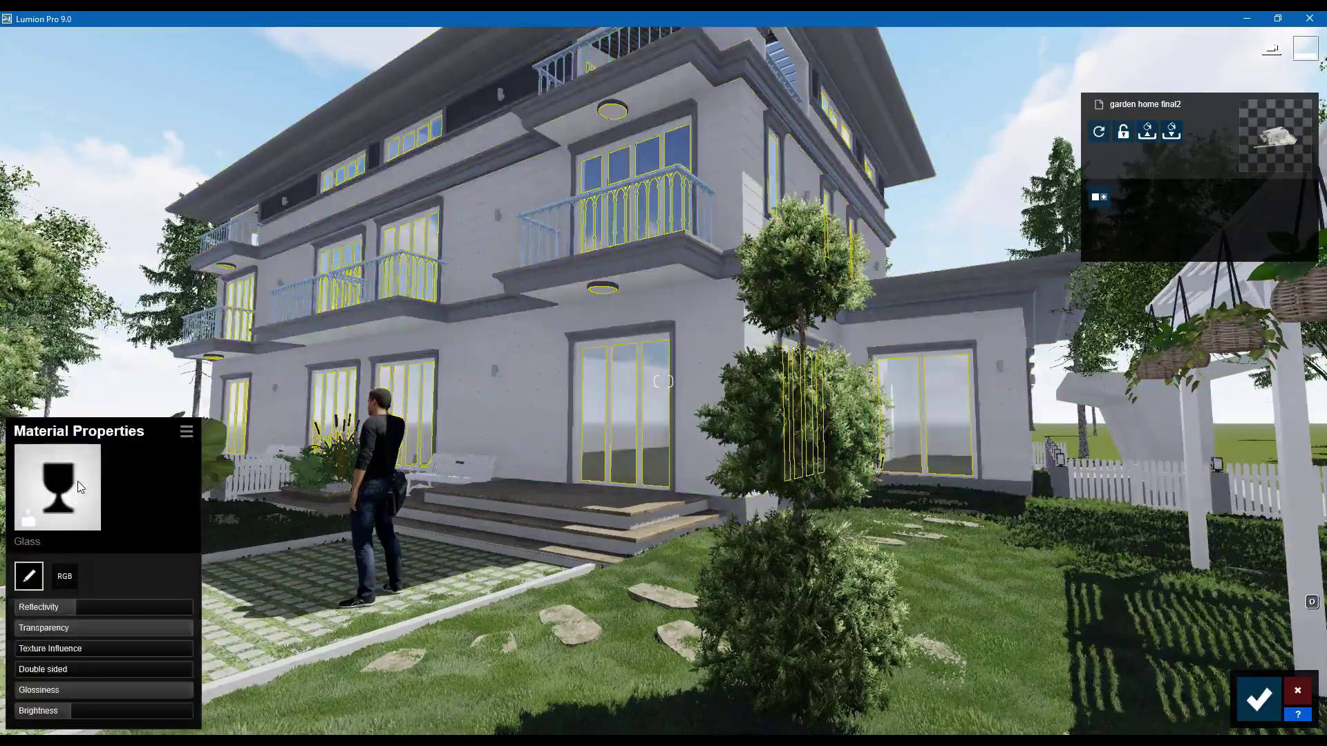
pyautogui.click(78, 481)
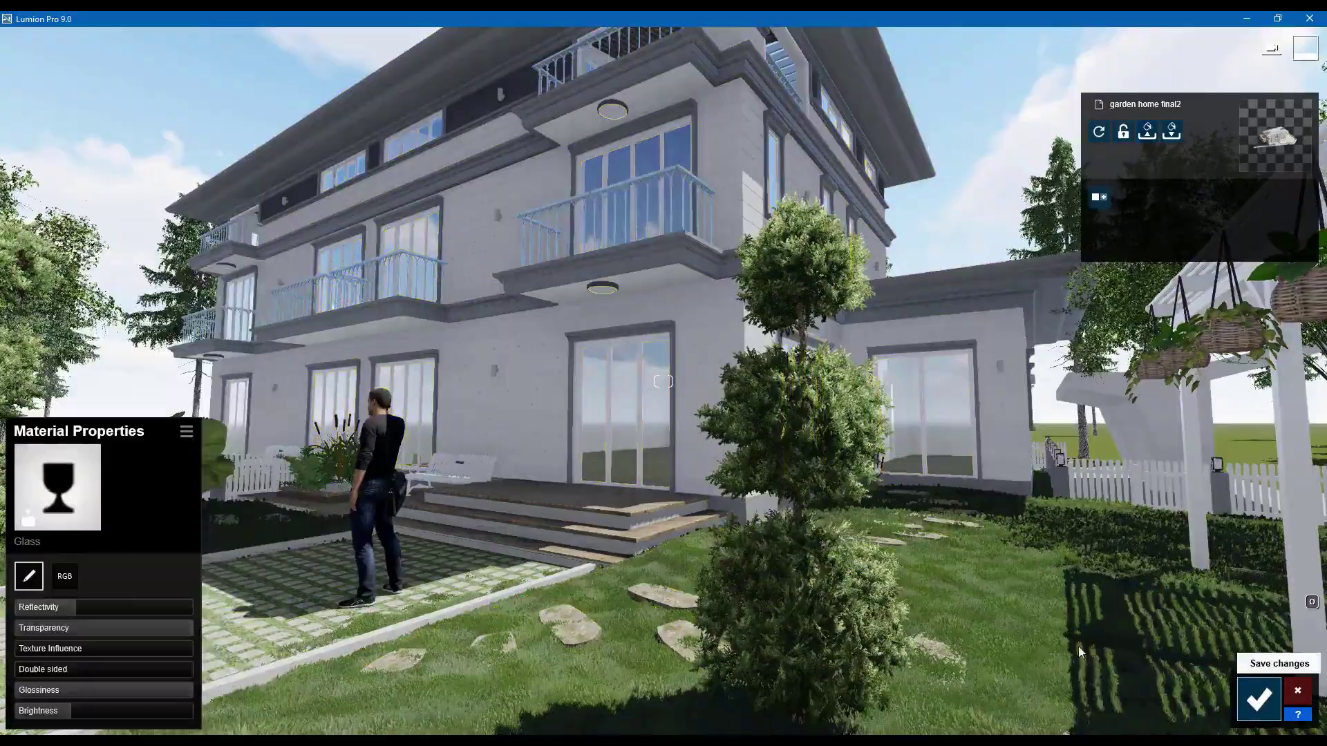
pyautogui.click(1259, 699)
pyautogui.moveTo(1036, 635); pyautogui.dragTo(968, 594, button='right')
pyautogui.click(40, 635)
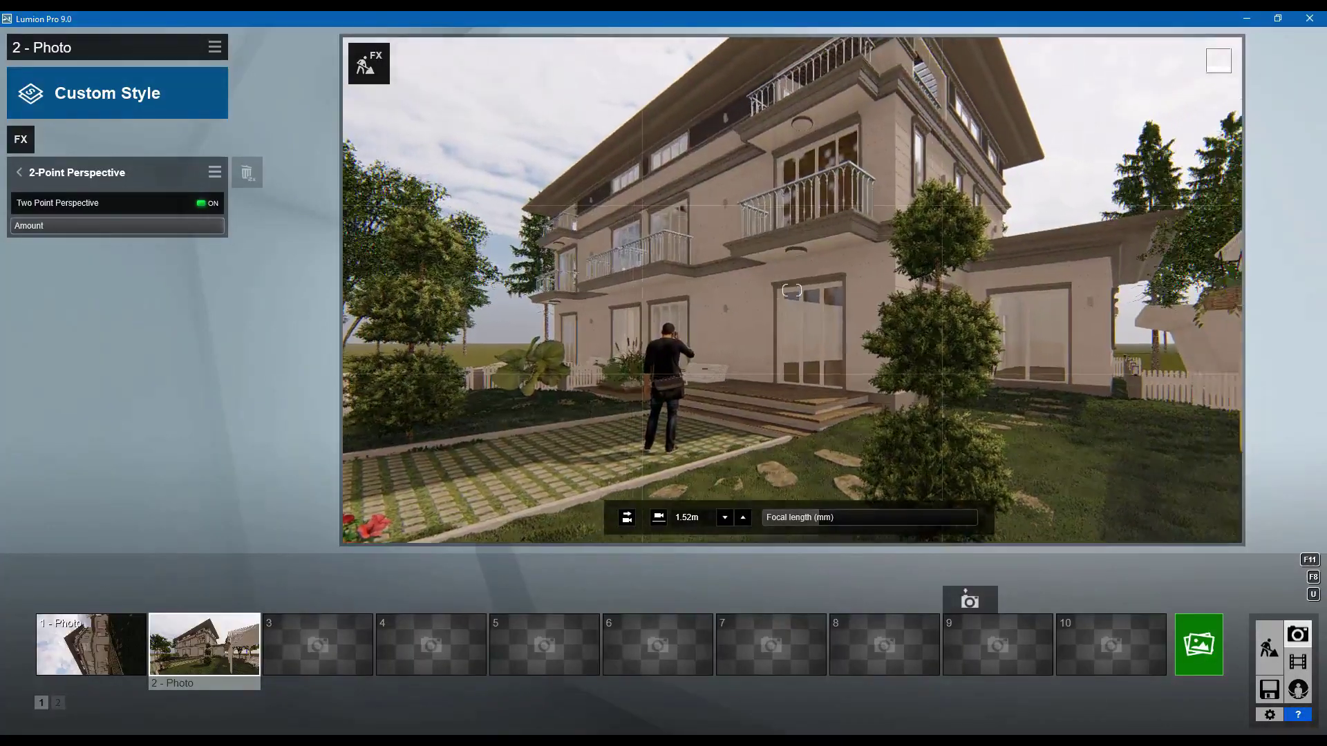
# Step: Add the Reflection effect to the second photo and place a reflection plane on the ground-floor glass door beside the steps
pyautogui.click(21, 139)
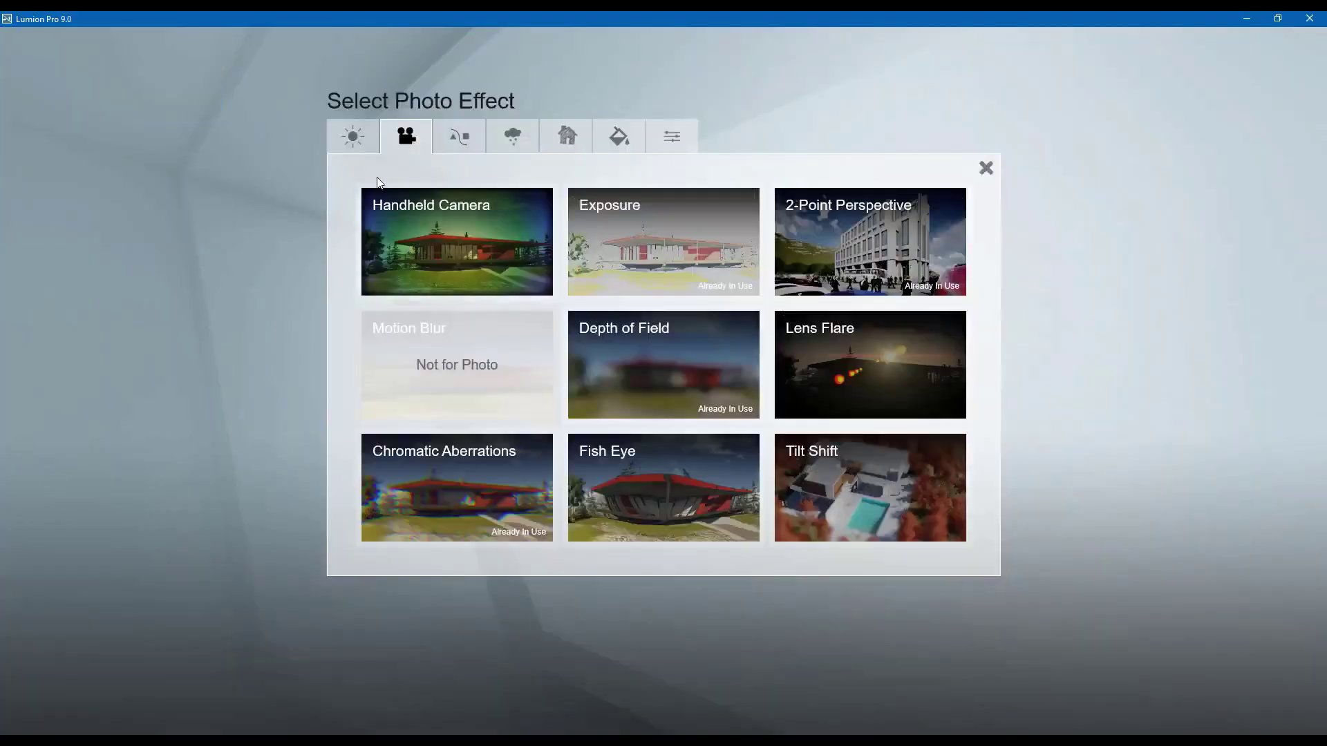
pyautogui.click(353, 137)
pyautogui.click(840, 262)
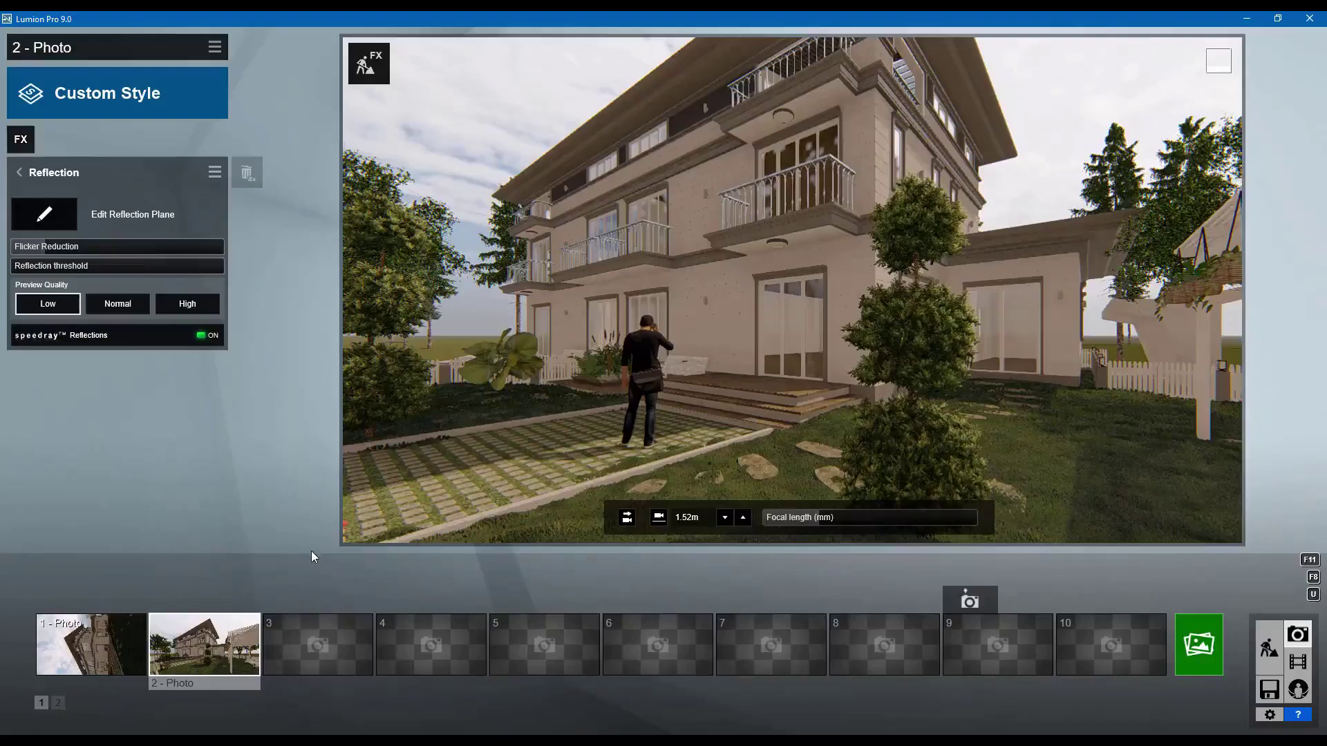
pyautogui.click(44, 215)
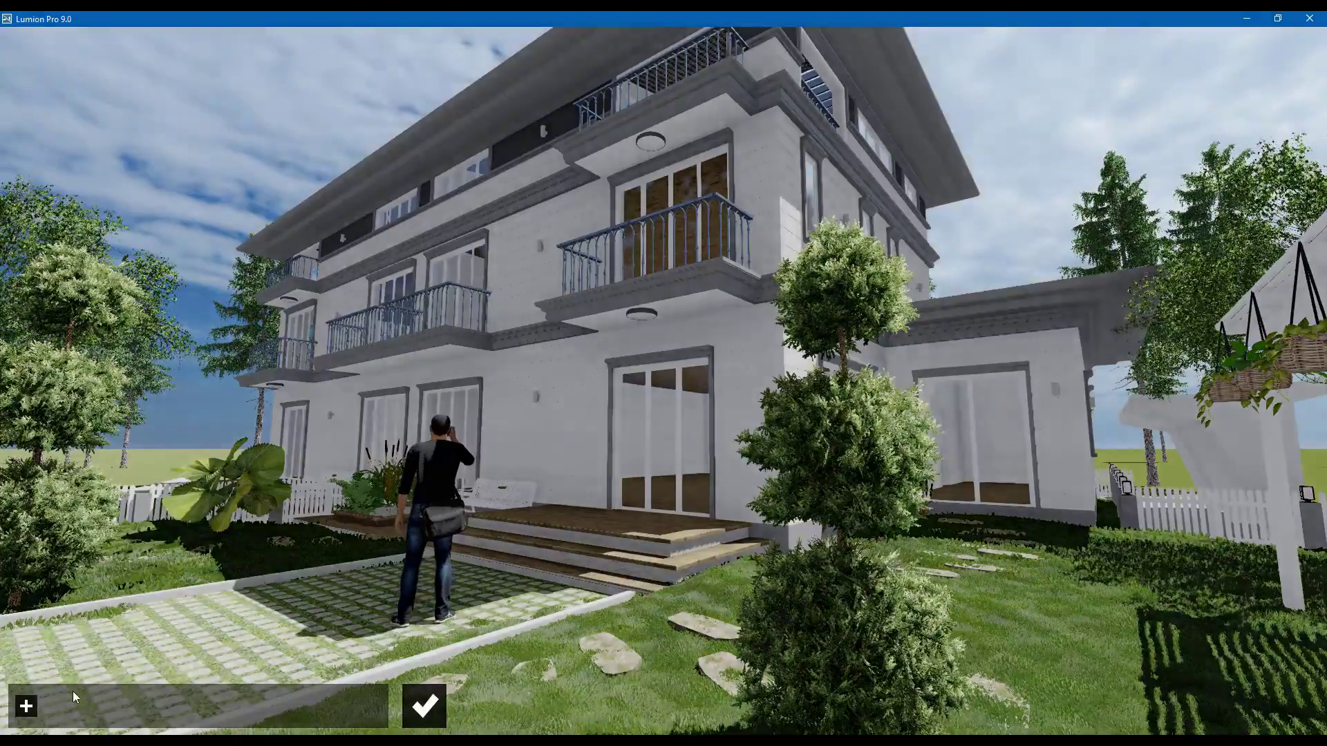
pyautogui.click(26, 706)
pyautogui.click(630, 432)
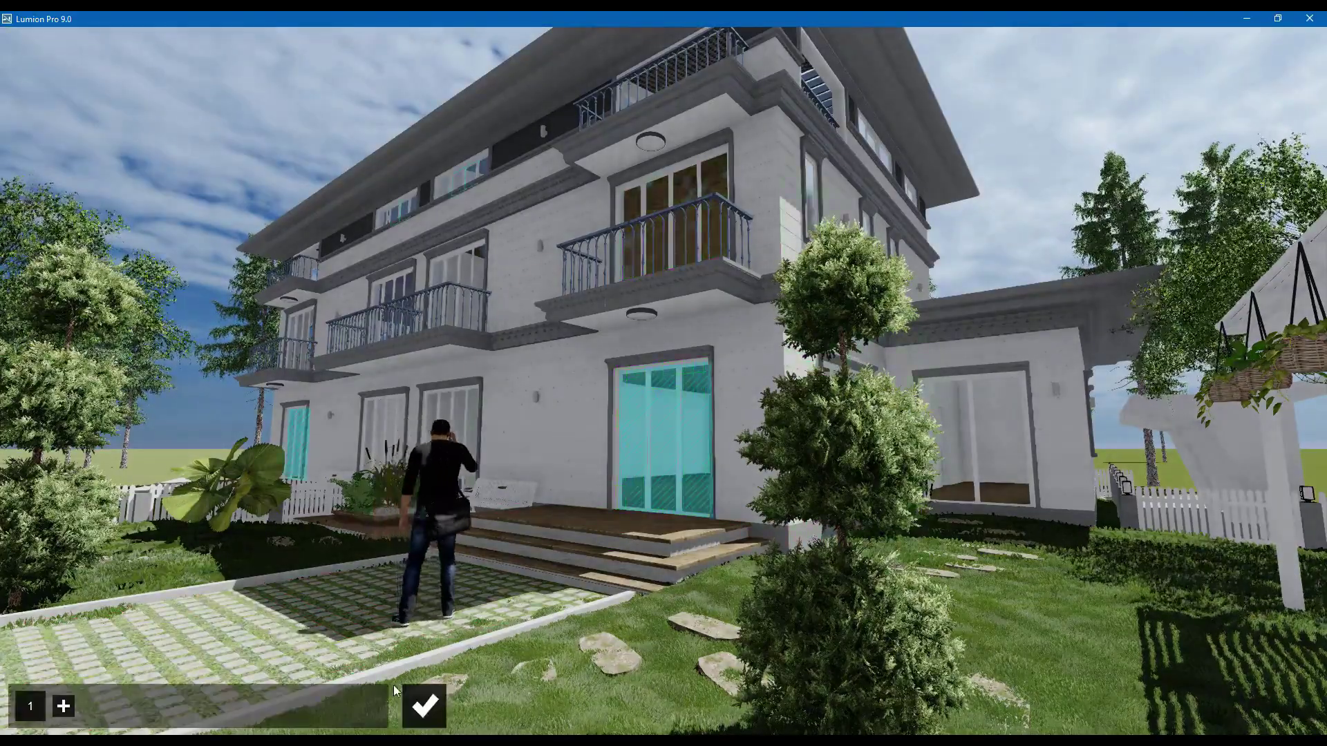
# Step: Add reflection planes on the ground-floor window behind the planter and on the glass door of the single-storey wing
pyautogui.click(62, 706)
pyautogui.click(384, 435)
pyautogui.click(100, 706)
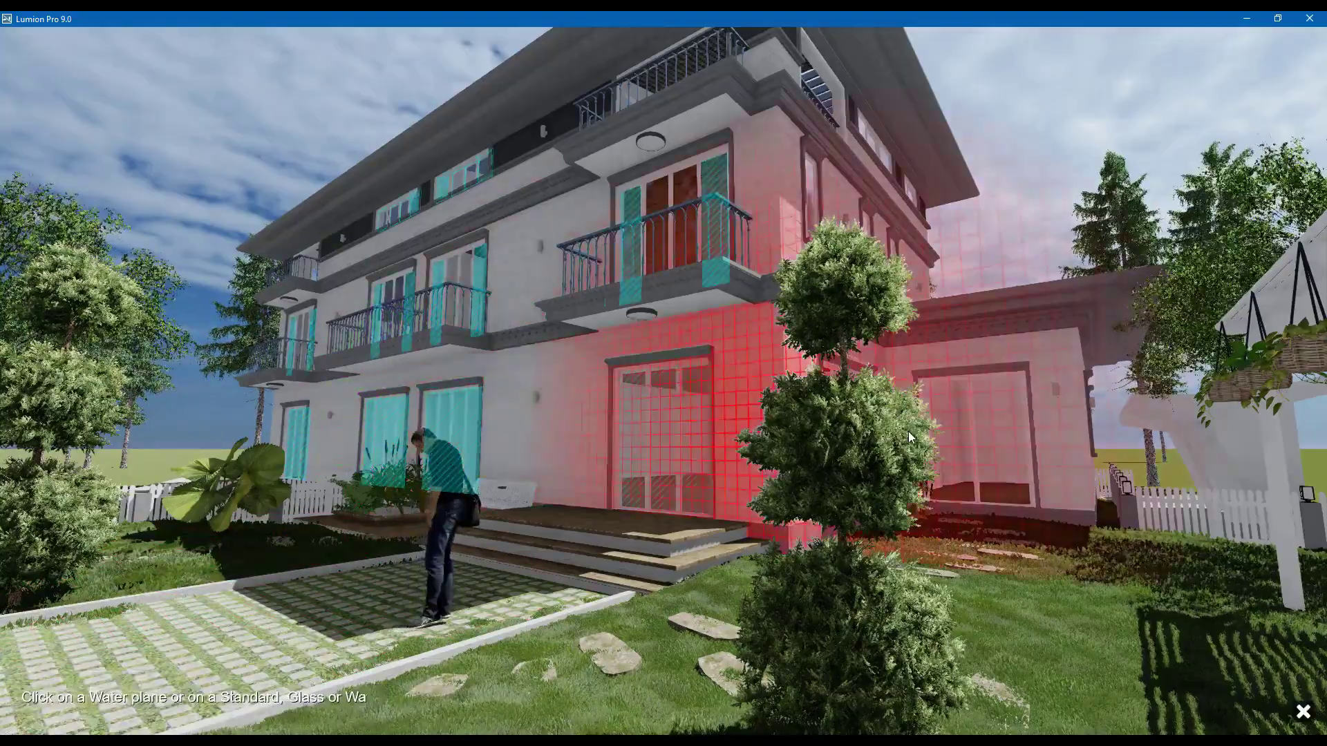
pyautogui.click(994, 445)
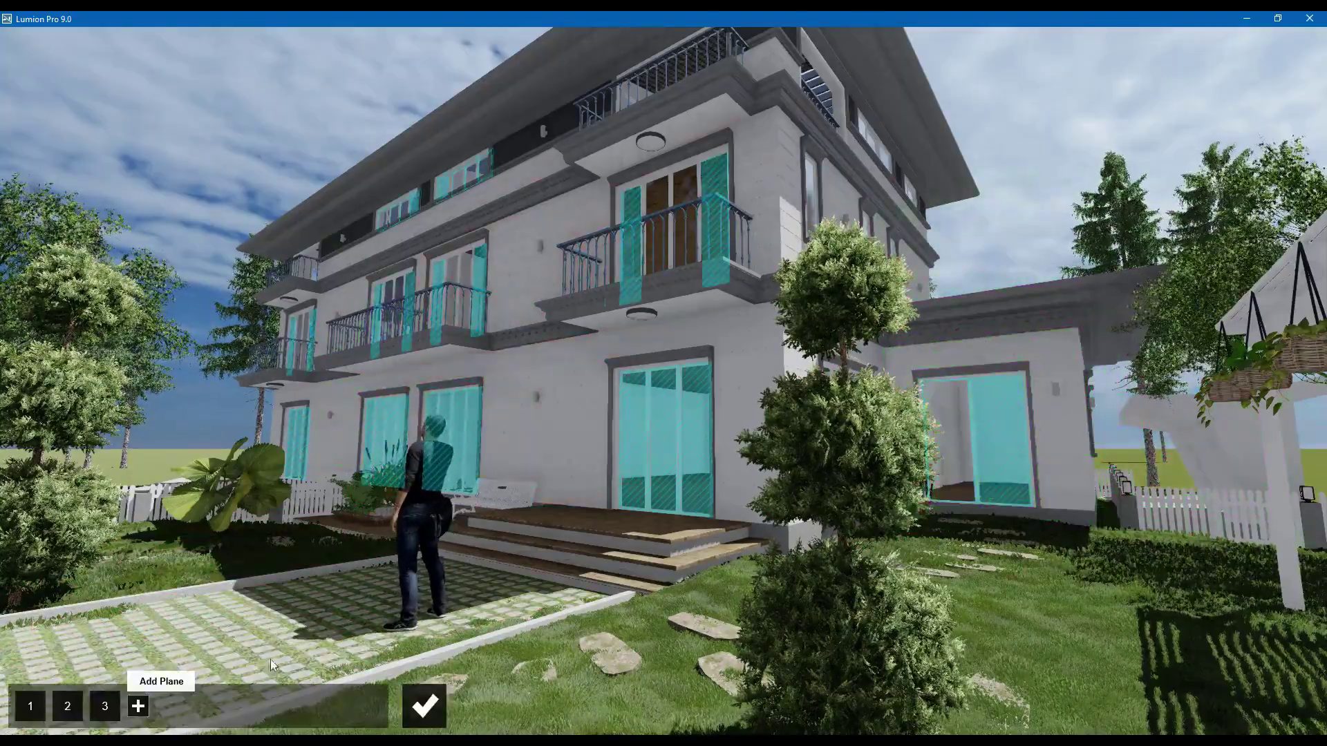
# Step: Add a fourth reflection plane on the first-floor window of the house's side wall and accept the reflection planes
pyautogui.click(136, 706)
pyautogui.press('d')
pyautogui.press('w')
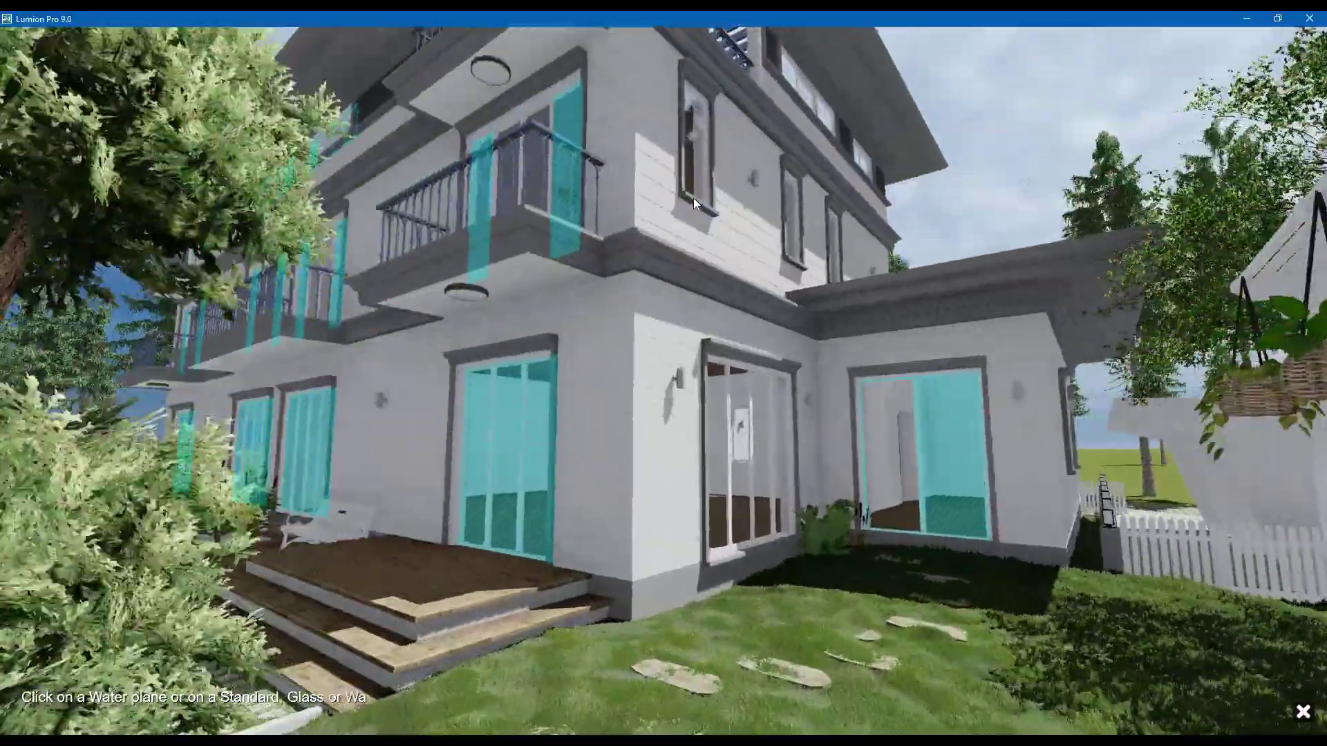
pyautogui.press('q')
pyautogui.click(652, 185)
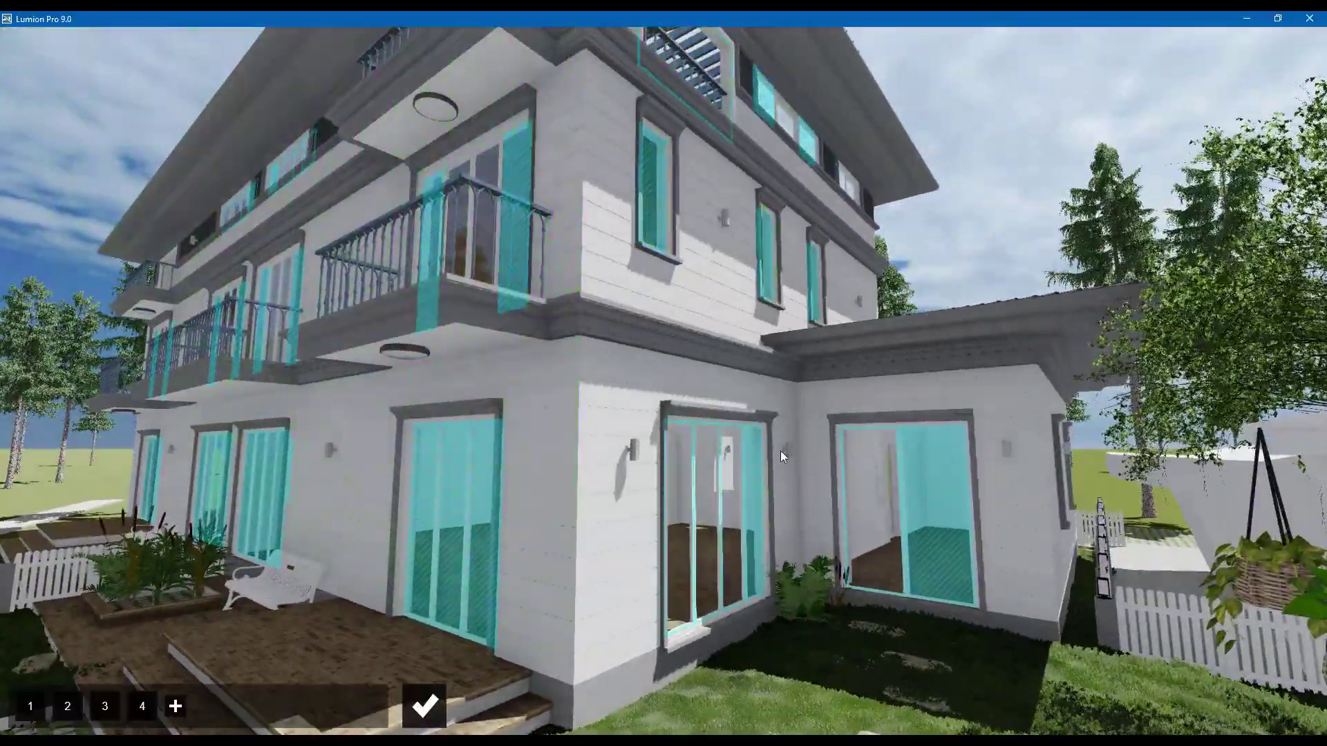
pyautogui.press('a')
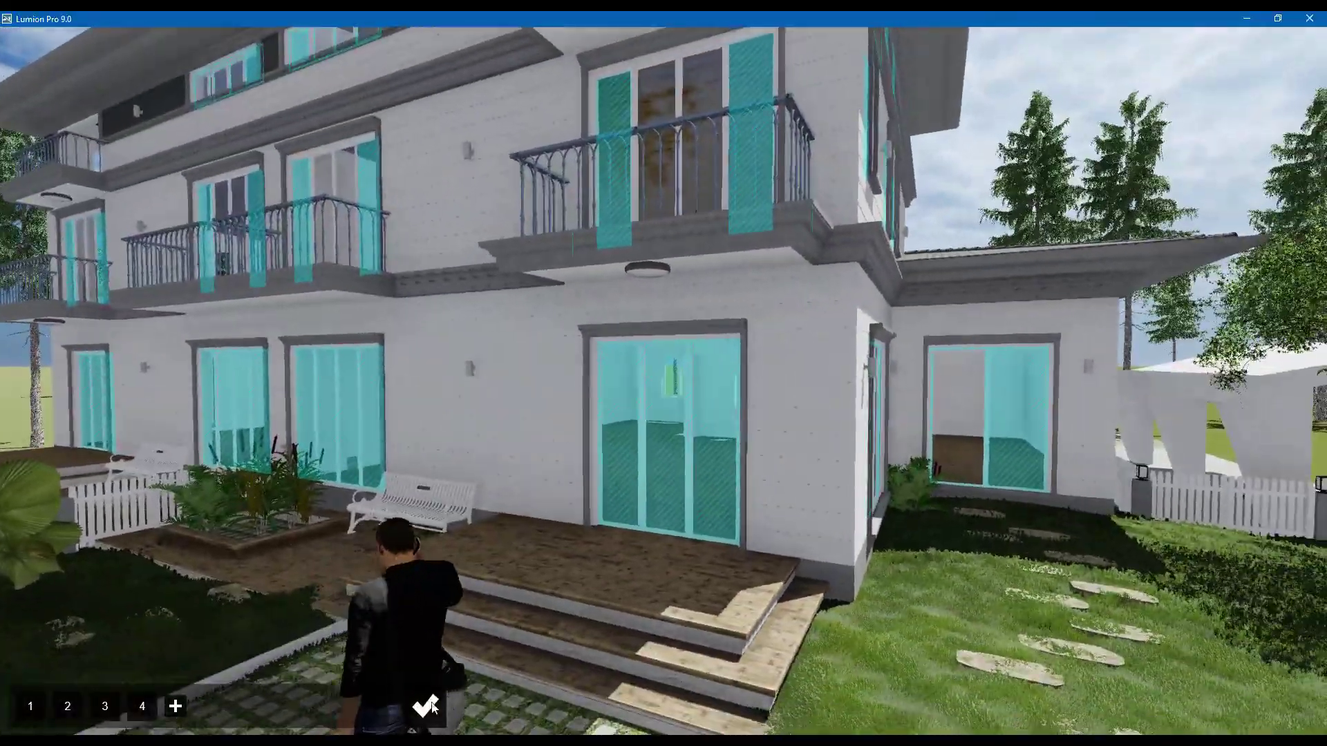
pyautogui.click(425, 706)
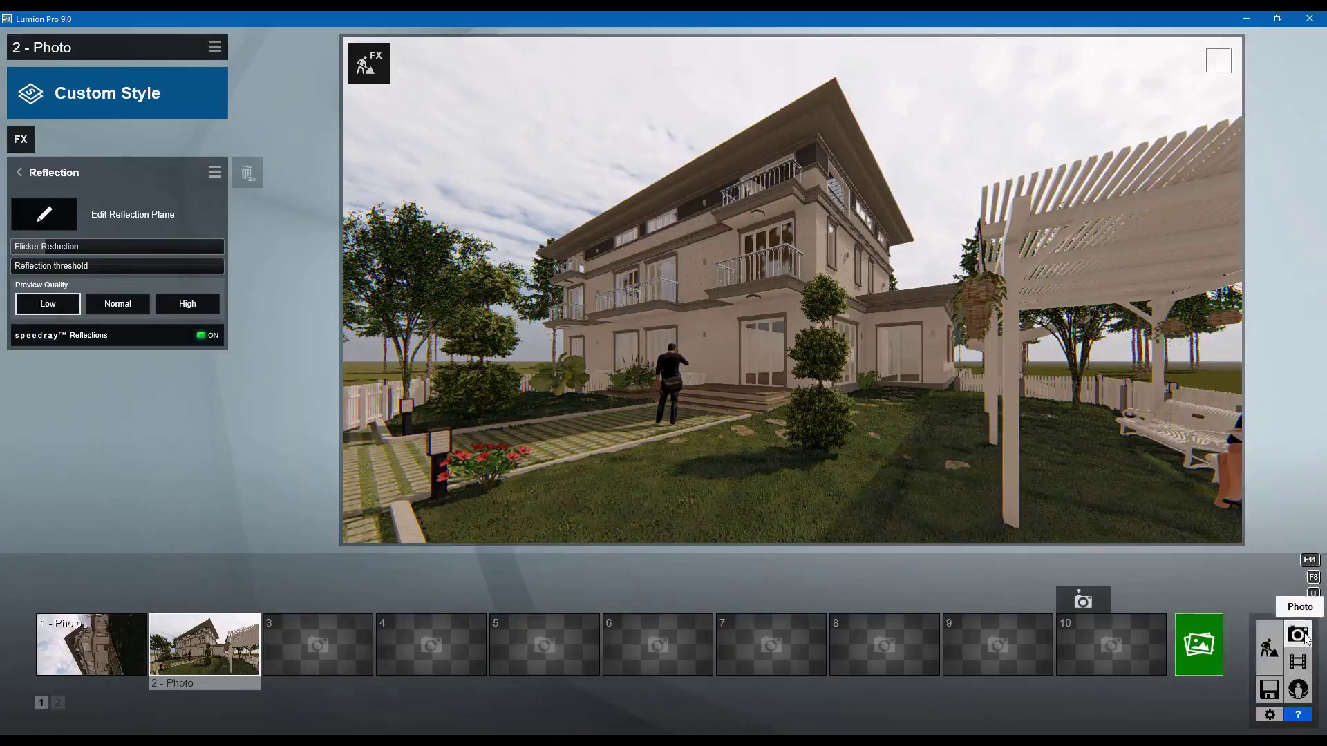
# Step: Render the second photo at the 1920x1080 Desktop size as JPG file 2 in the test folder and close the finished render
pyautogui.click(1210, 665)
pyautogui.click(543, 575)
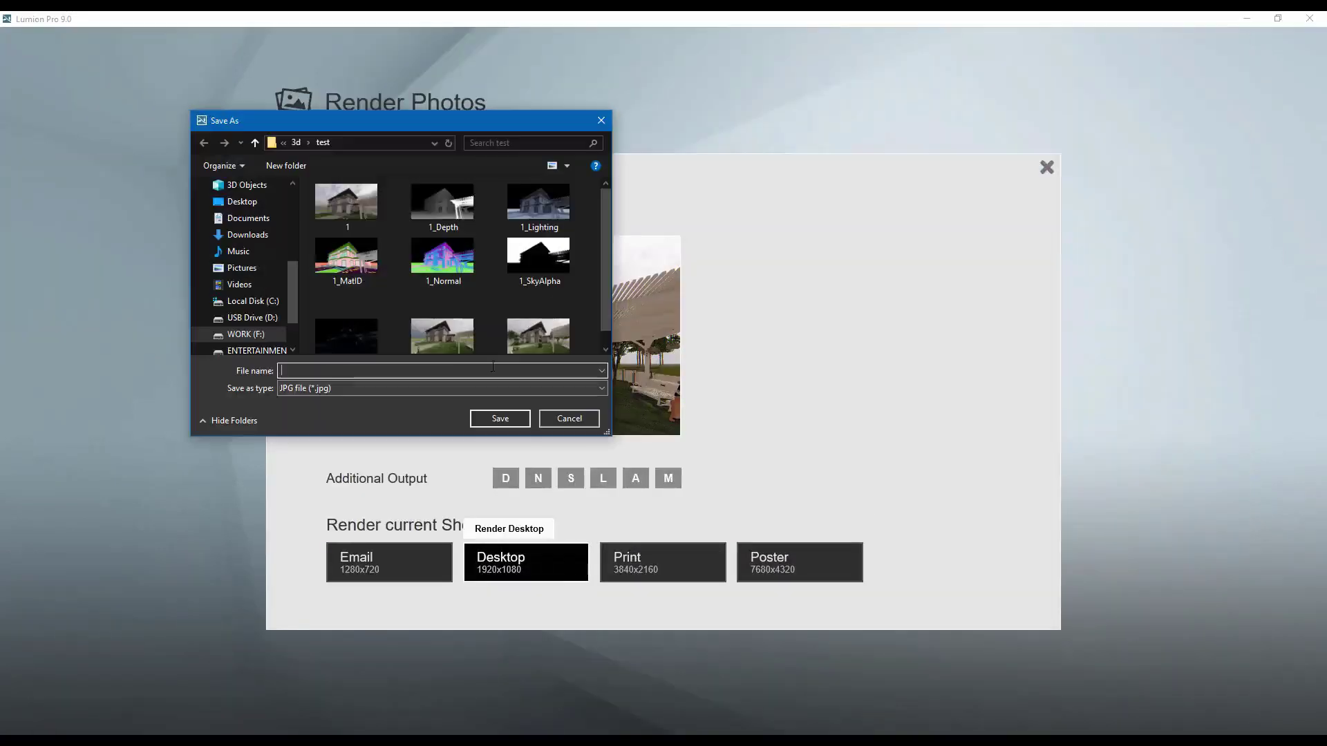
pyautogui.write('2')
pyautogui.click(501, 418)
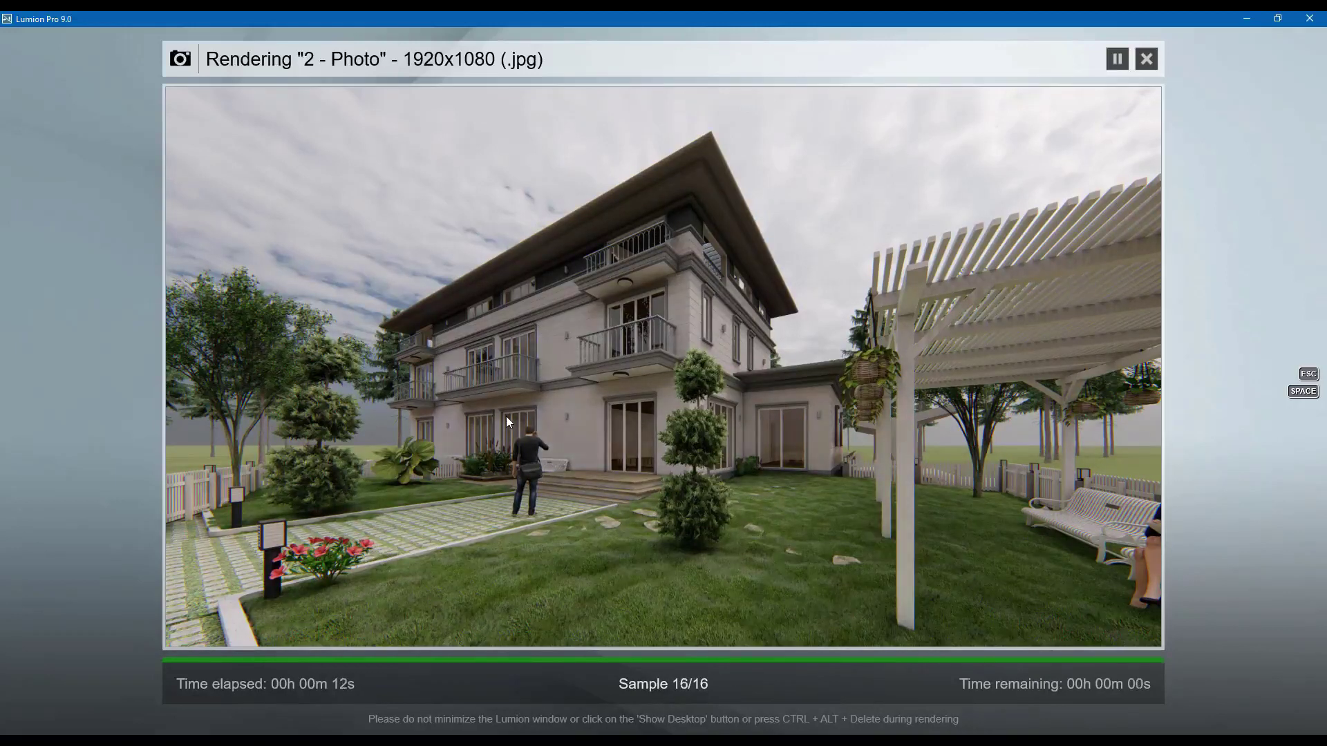
pyautogui.click(1043, 626)
# Step: Return to build mode and move the seated woman from the near pergola bench to the far one
pyautogui.click(1268, 648)
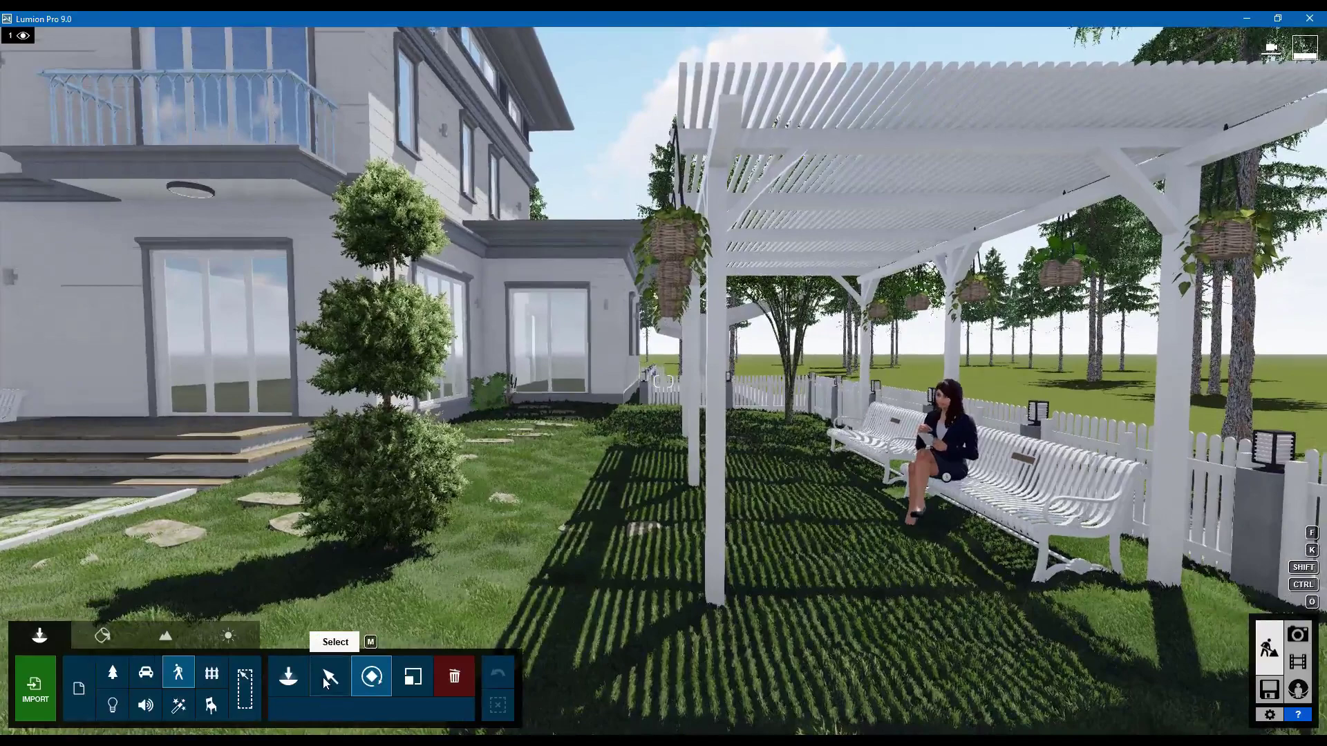
pyautogui.click(327, 678)
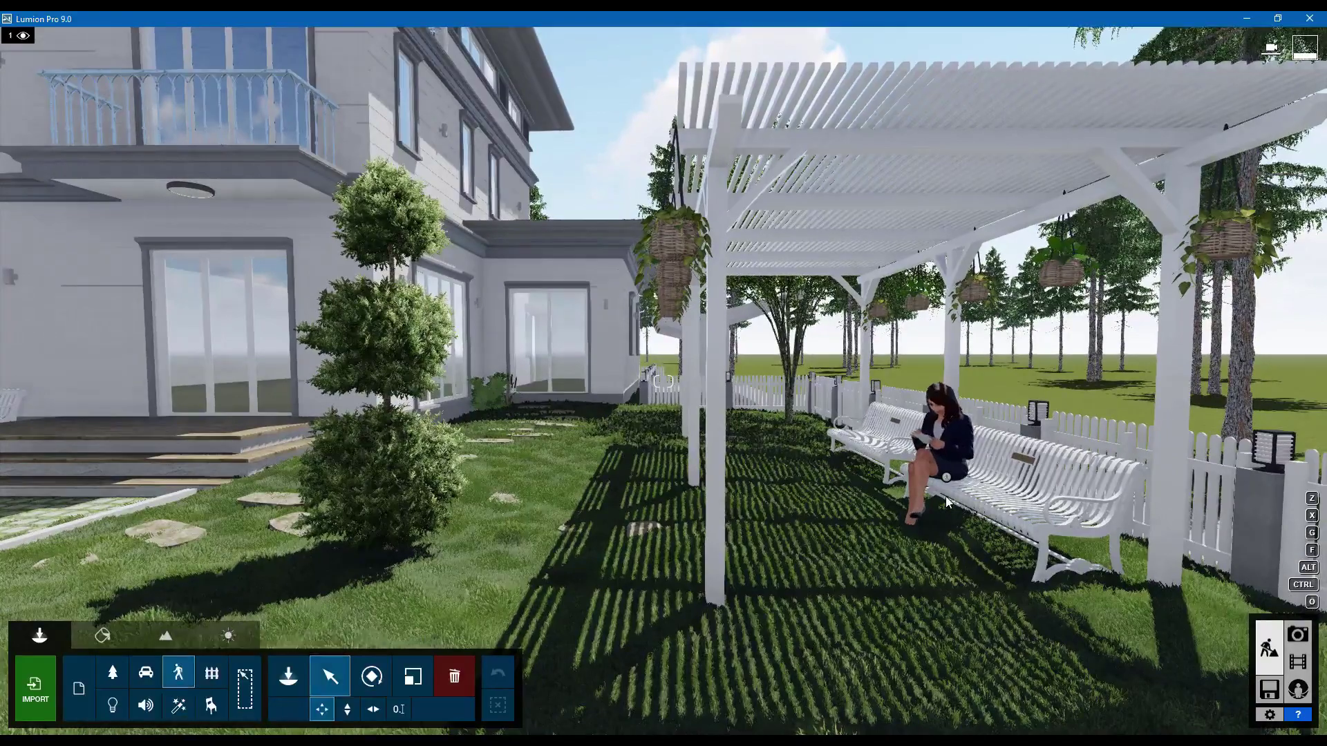
pyautogui.click(943, 447)
pyautogui.moveTo(944, 448); pyautogui.dragTo(869, 445)
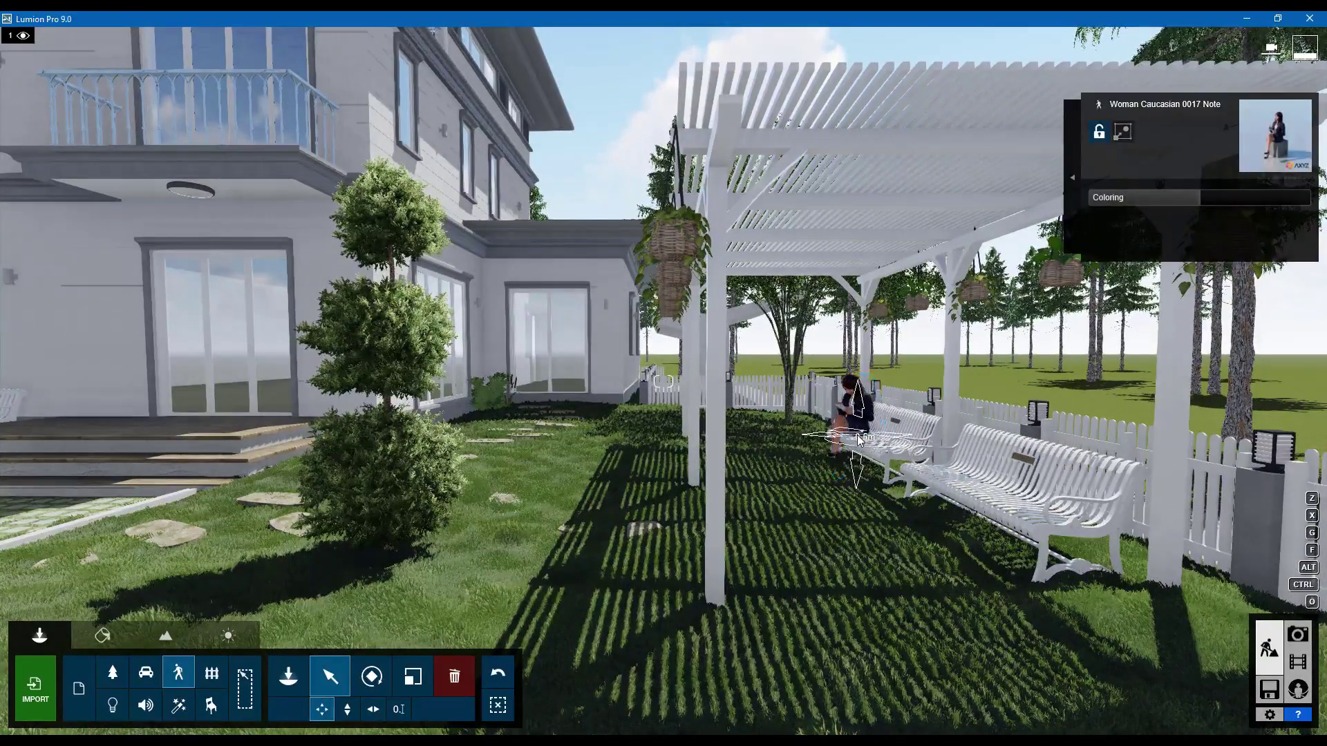
pyautogui.moveTo(857, 440); pyautogui.dragTo(651, 417, button='right')
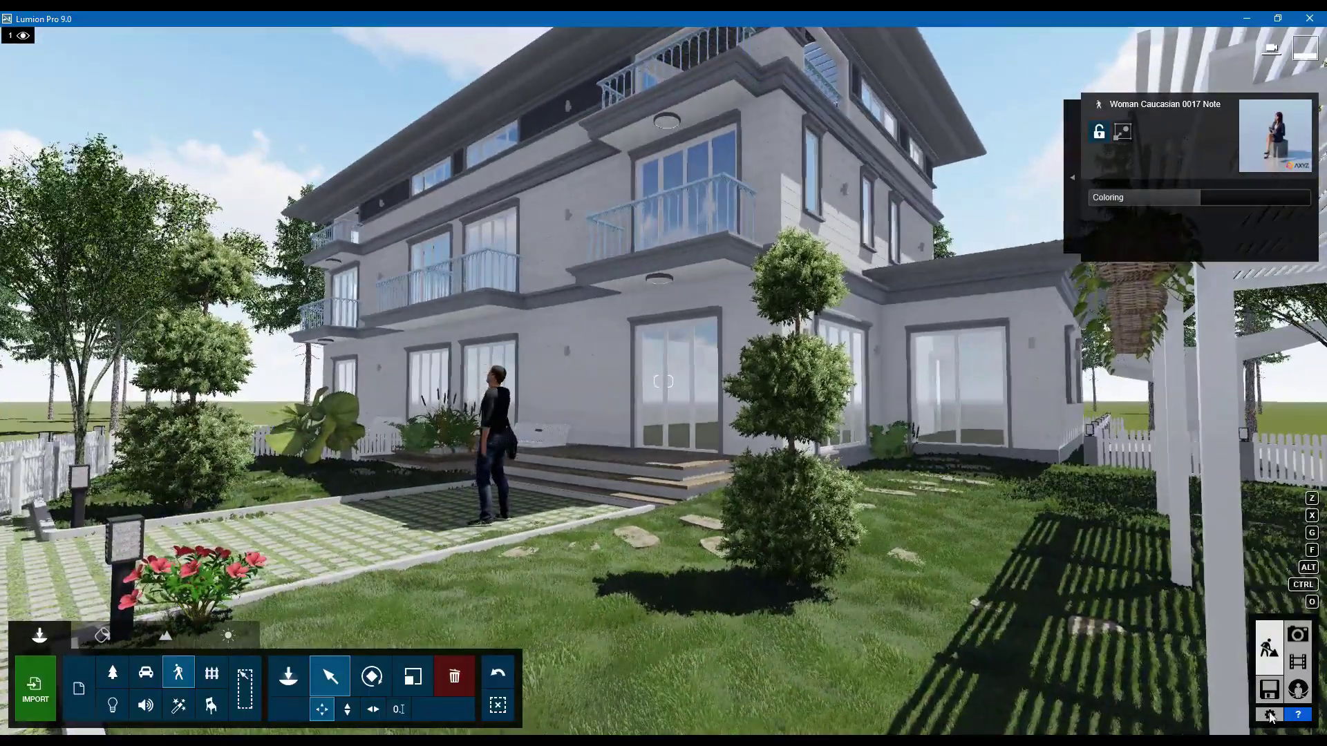
# Step: Check the second photo with the seated woman in frame and save the scene by overwriting home garden.ls9
pyautogui.click(1299, 637)
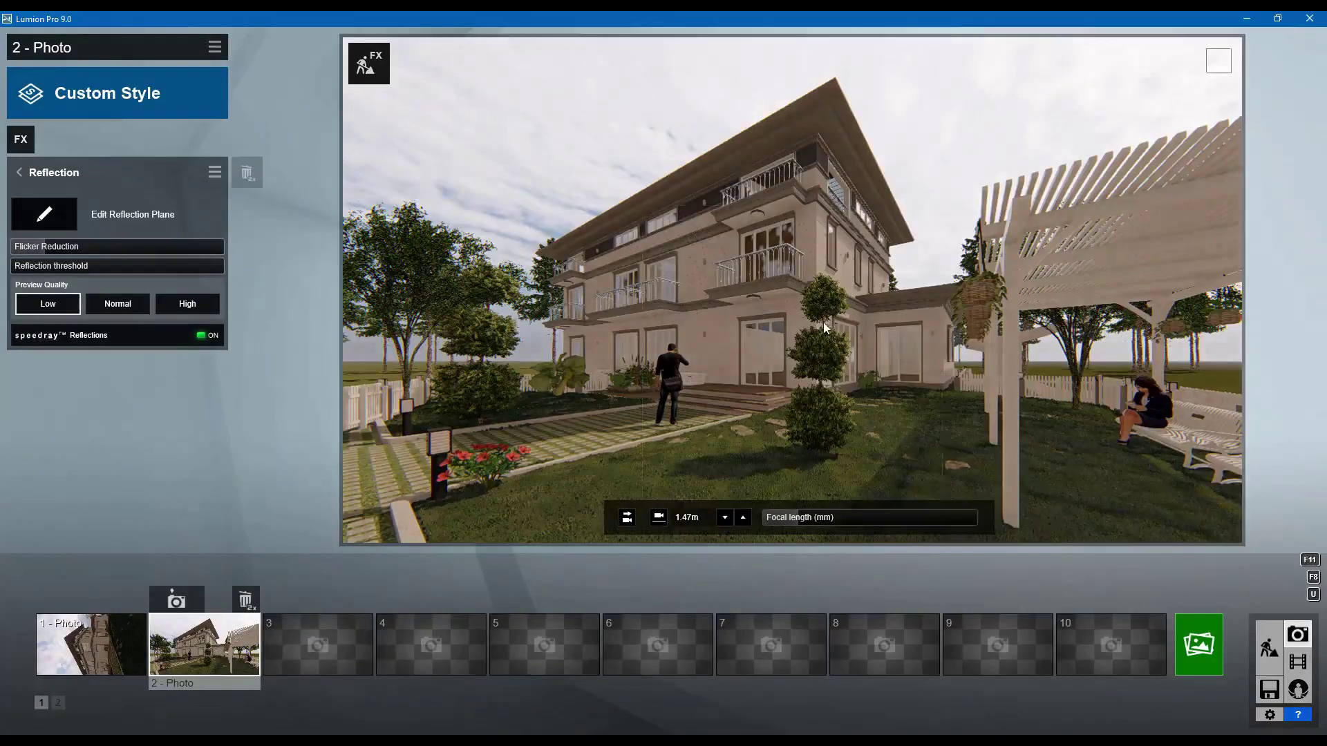
pyautogui.click(1270, 690)
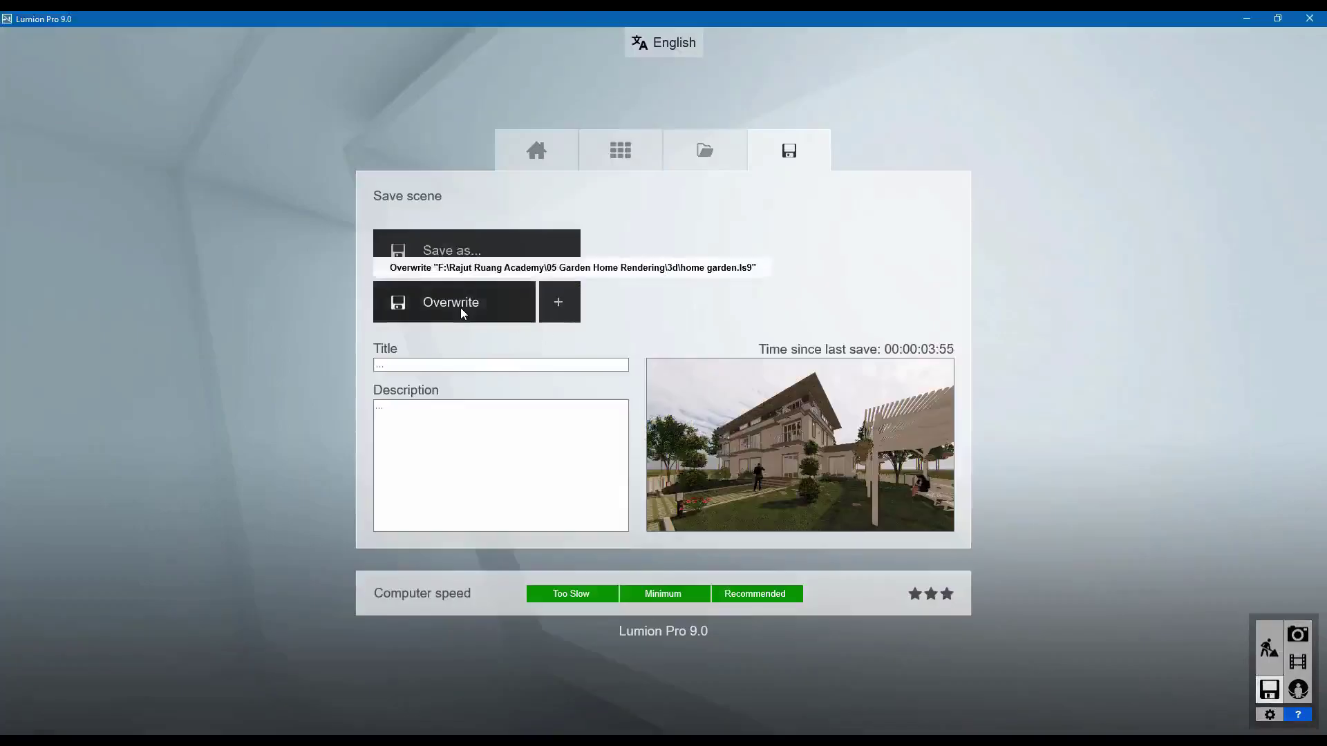
pyautogui.click(460, 308)
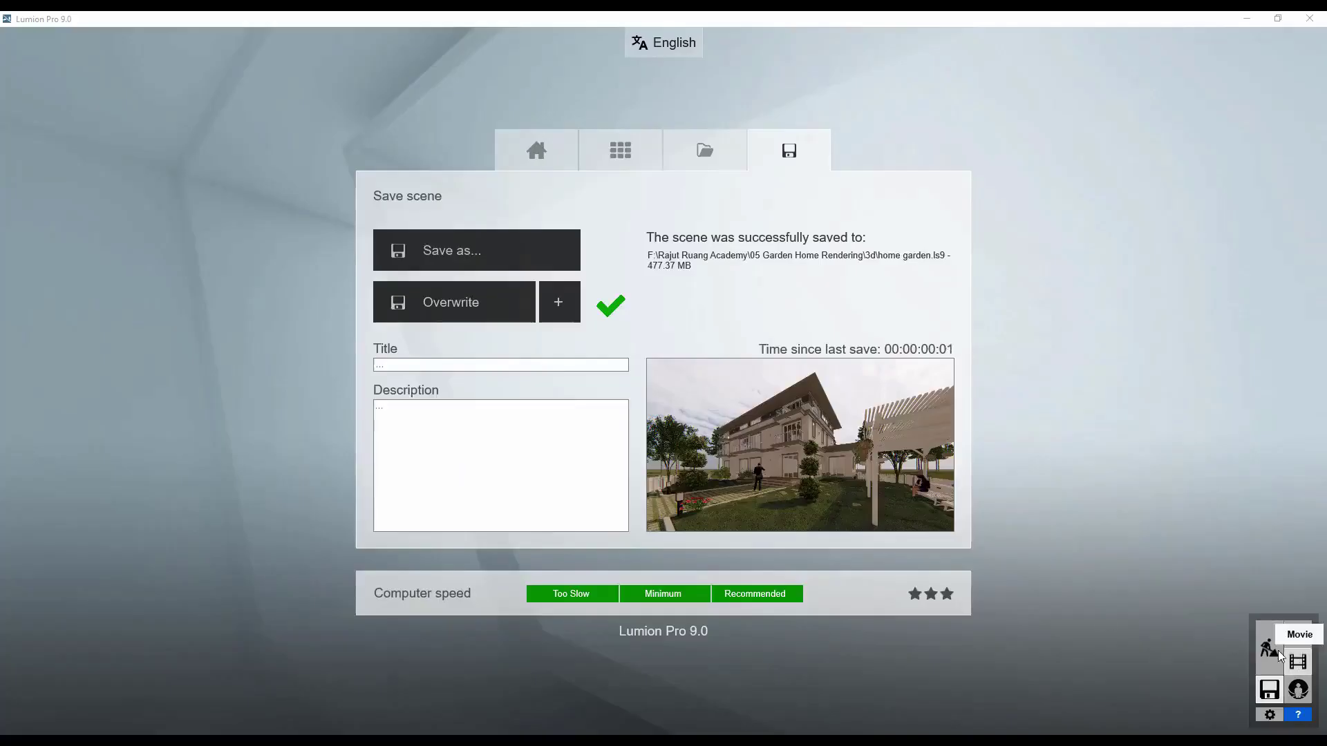
# Step: Return to build mode and open the shrub category of the nature library for placing new plants
pyautogui.click(1273, 650)
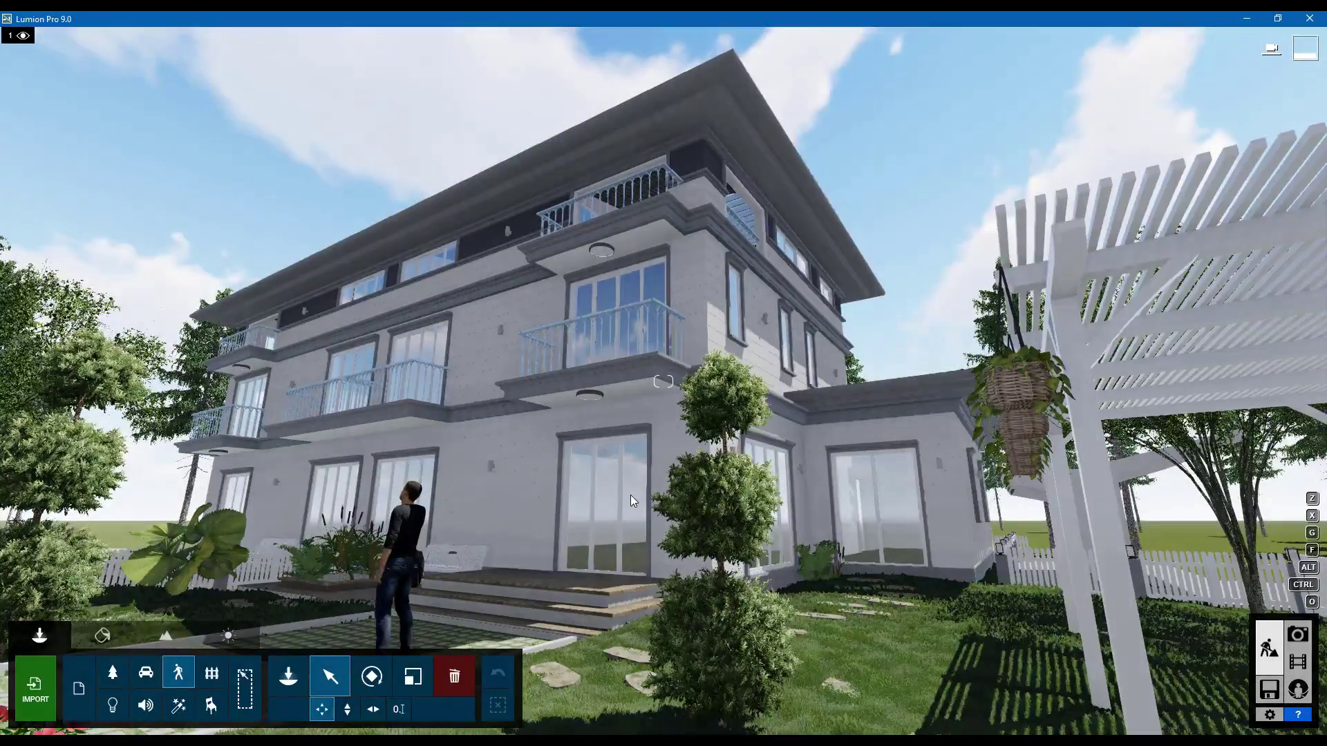
pyautogui.moveTo(630, 495); pyautogui.dragTo(583, 538, button='right')
pyautogui.press('s')
pyautogui.press('q')
pyautogui.press('w')
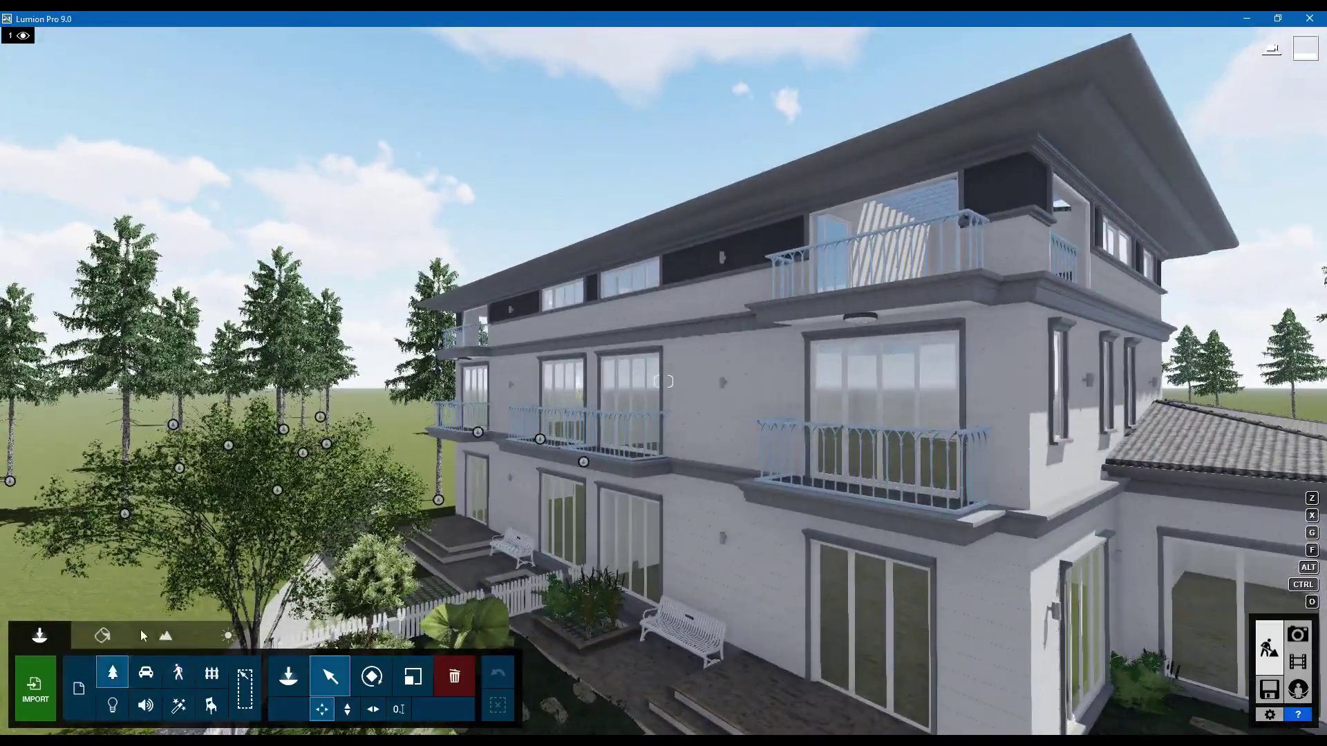
pyautogui.click(112, 672)
pyautogui.click(289, 674)
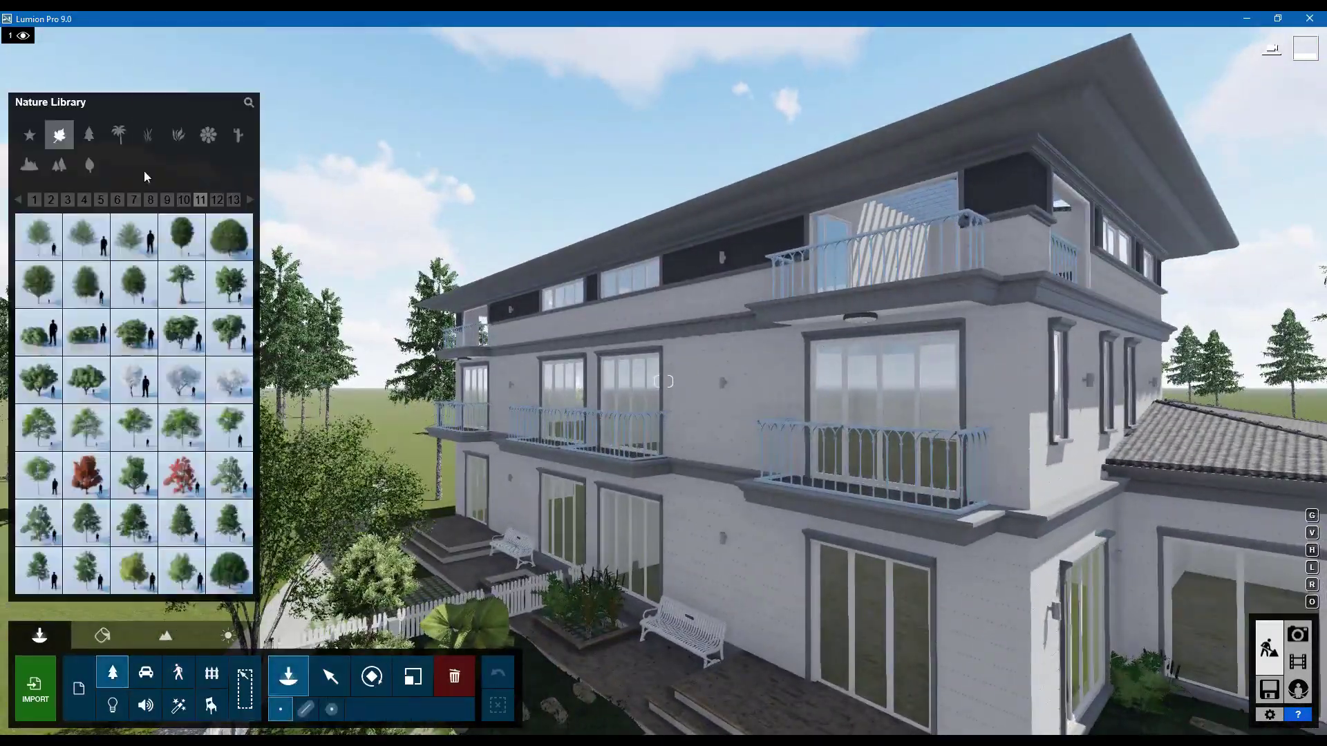
pyautogui.click(178, 134)
# Step: Mass-place a line of mixed conifers and shrubs across the far end of the walkway beside the house
pyautogui.press('a')
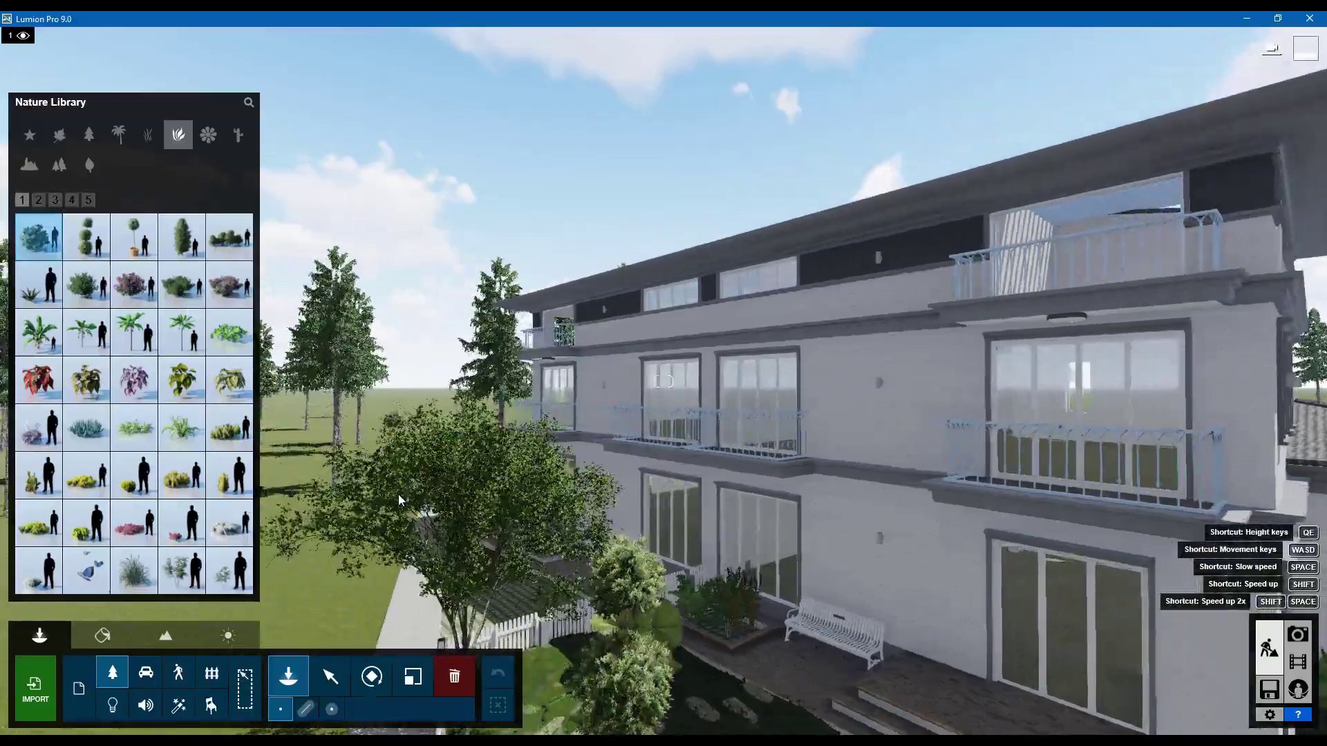
pyautogui.click(305, 709)
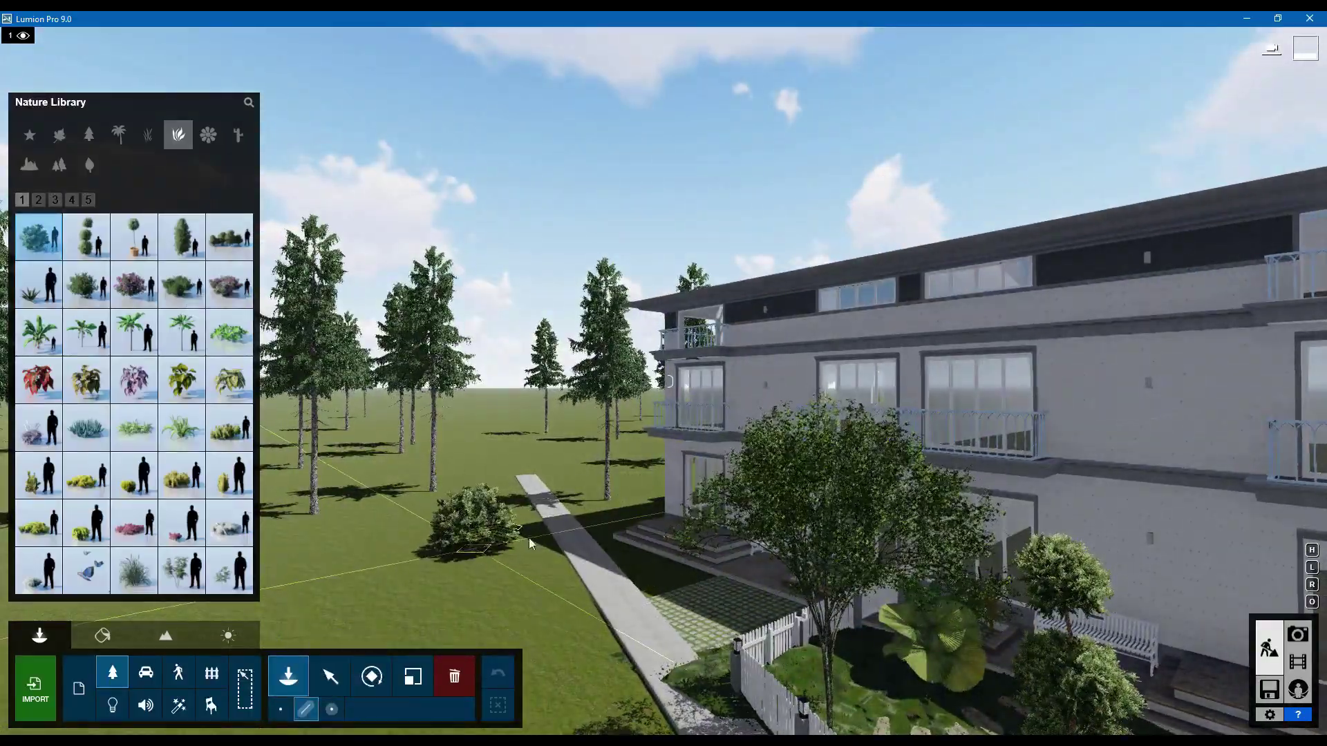
pyautogui.click(525, 537)
pyautogui.click(636, 489)
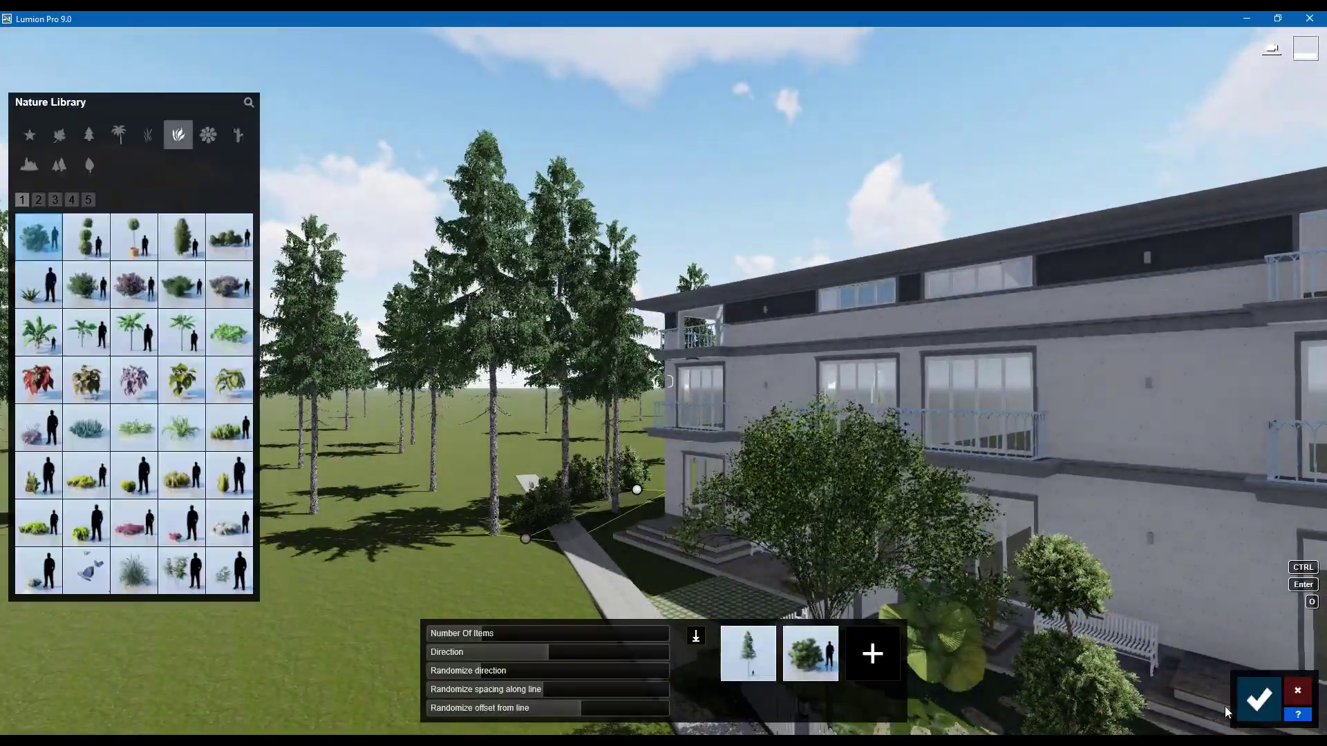
pyautogui.click(1259, 699)
# Step: Add two more lines of mixed conifers and shrubs on the lawn behind and beside the first line
pyautogui.click(412, 502)
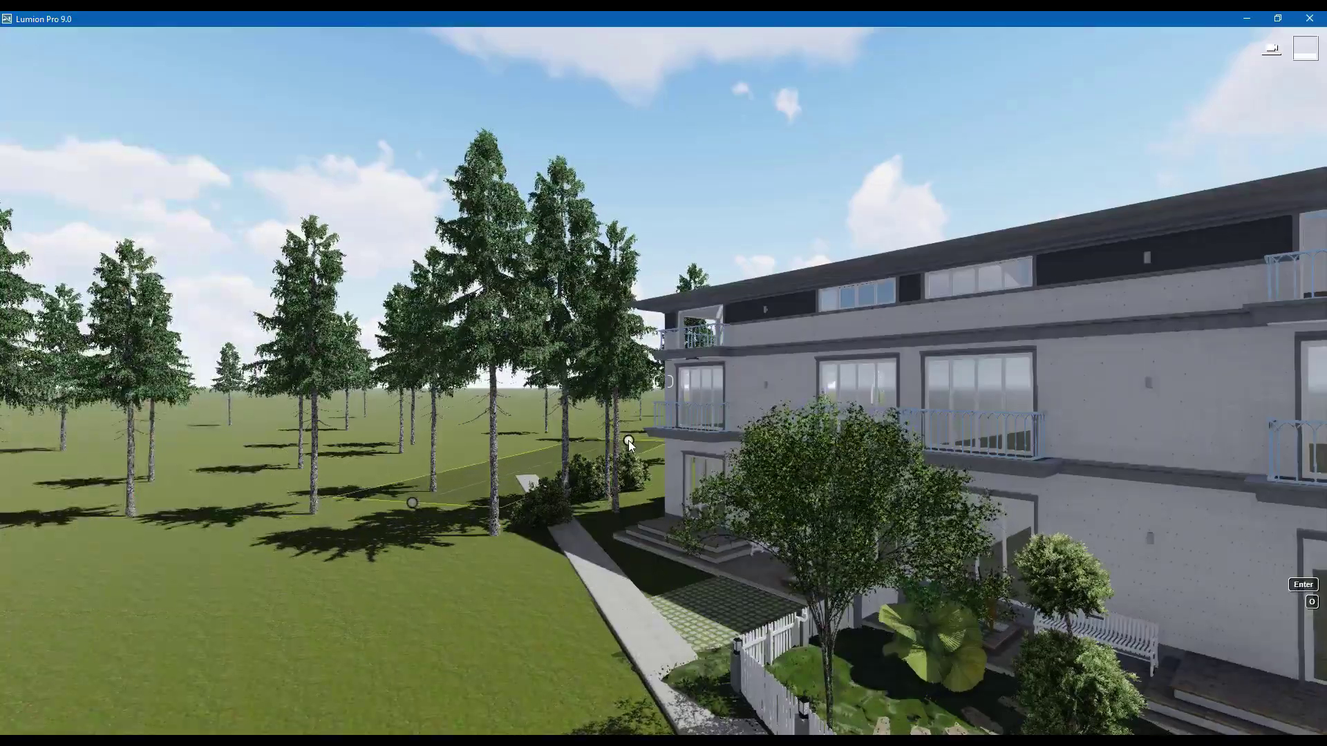
pyautogui.click(628, 441)
pyautogui.click(1256, 712)
pyautogui.click(333, 552)
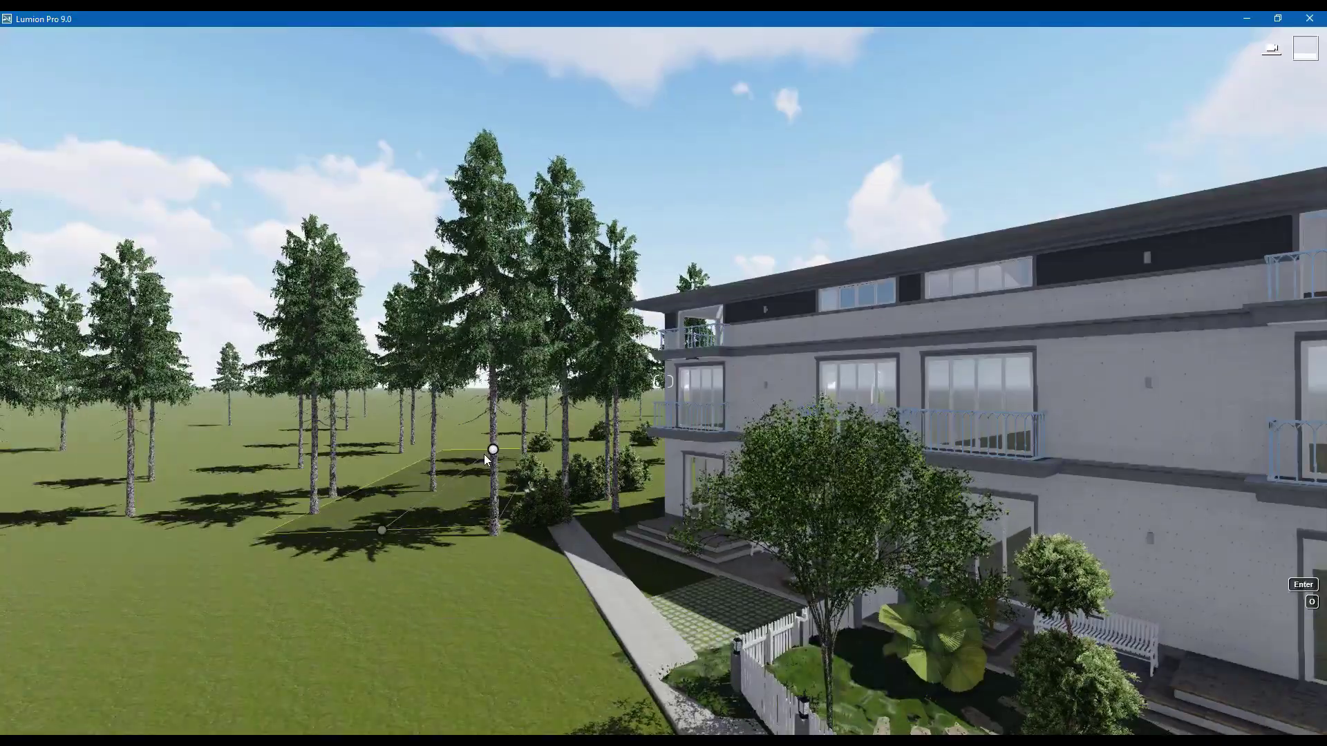
pyautogui.click(481, 454)
pyautogui.click(1259, 699)
# Step: Mass-place one conifer and shrub line nearer the walkway and another across the open lawn beside it
pyautogui.click(612, 607)
pyautogui.click(624, 507)
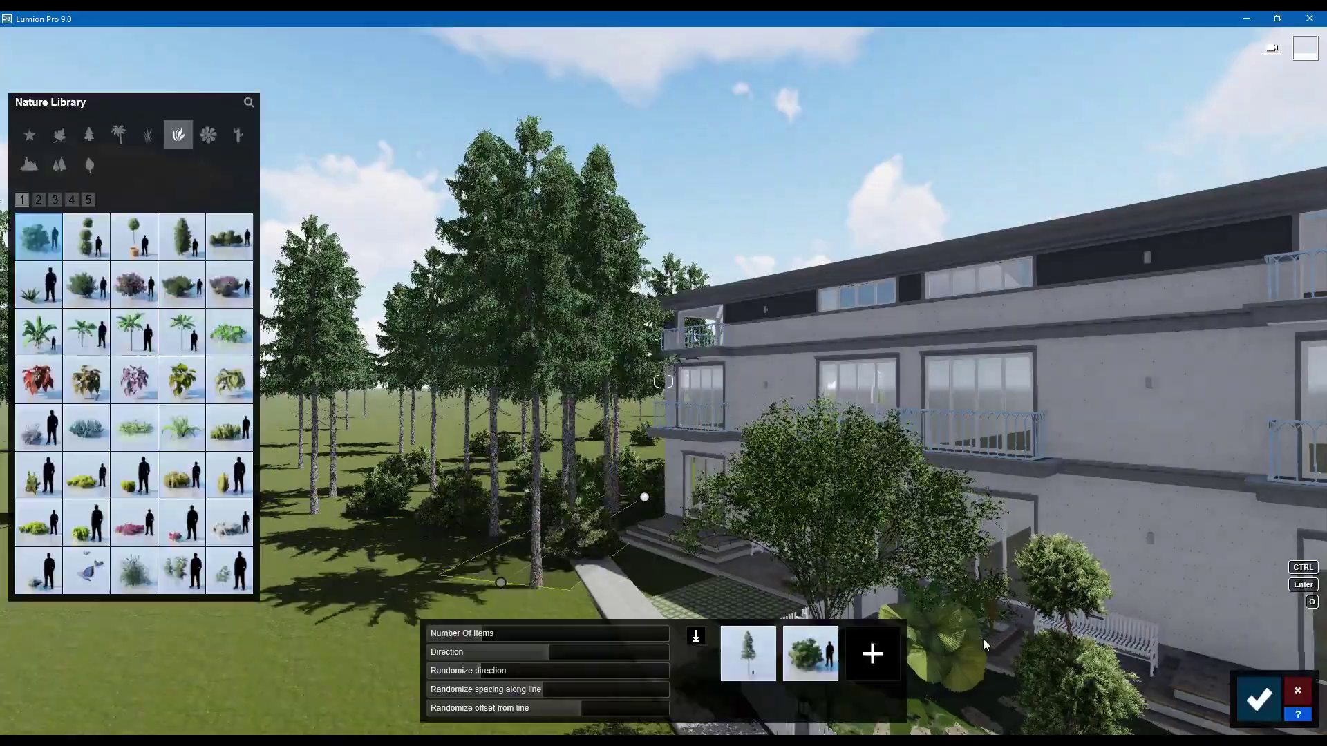
pyautogui.click(1259, 699)
pyautogui.click(324, 582)
pyautogui.click(454, 434)
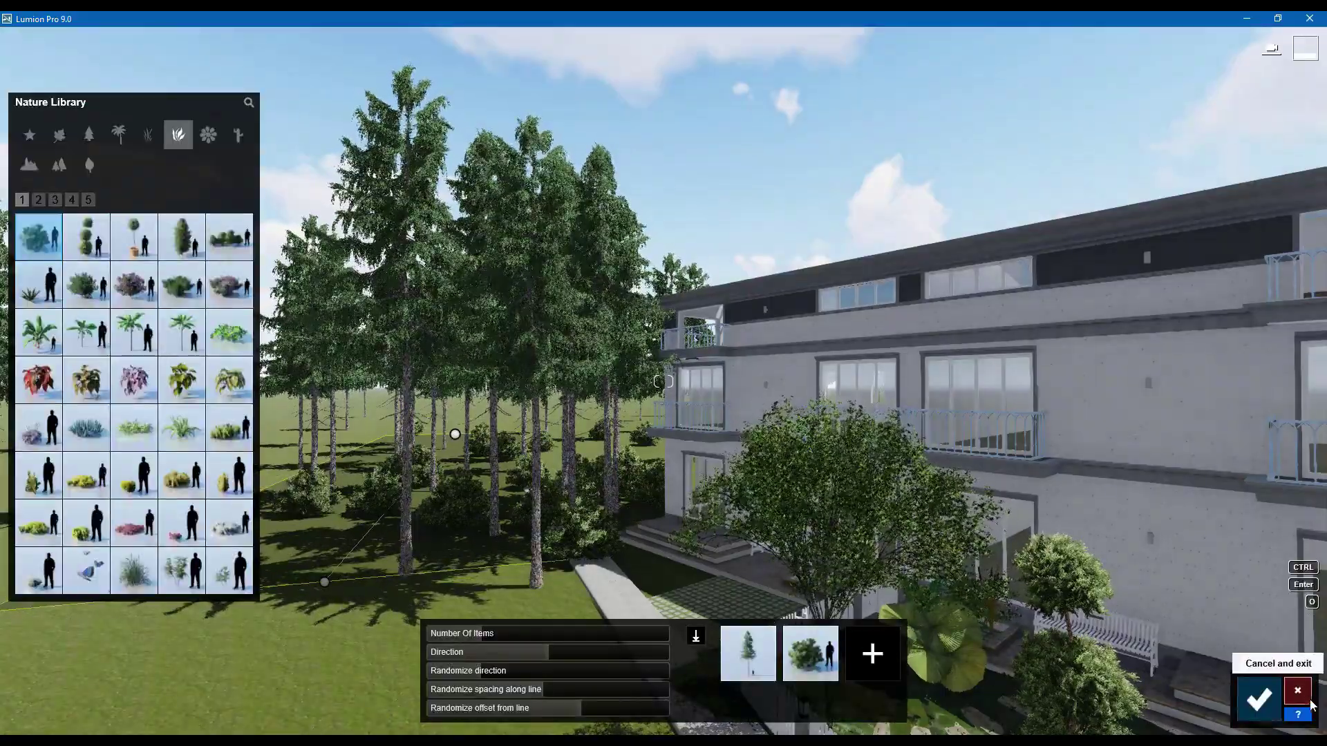
pyautogui.click(1259, 699)
# Step: Delete the misplaced shrub at the near end of the tree group beside the walkway
pyautogui.press('a')
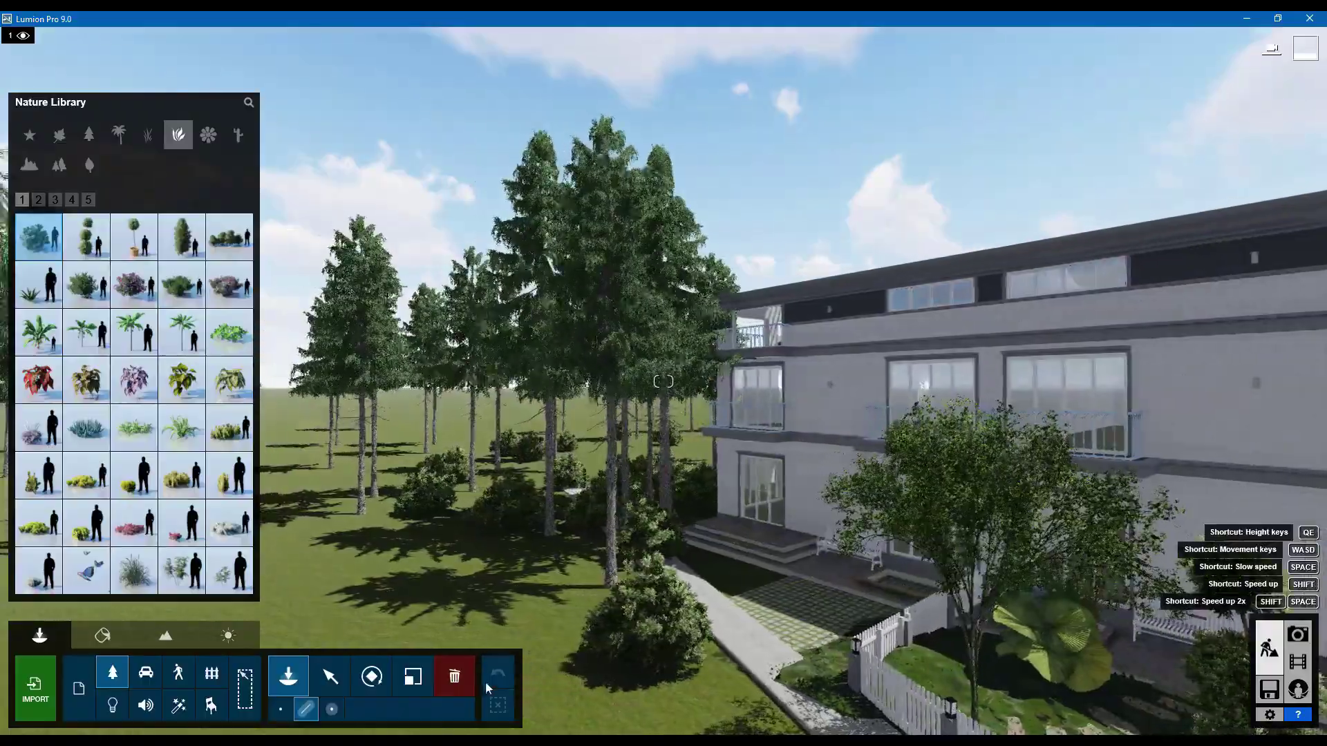
pyautogui.click(454, 676)
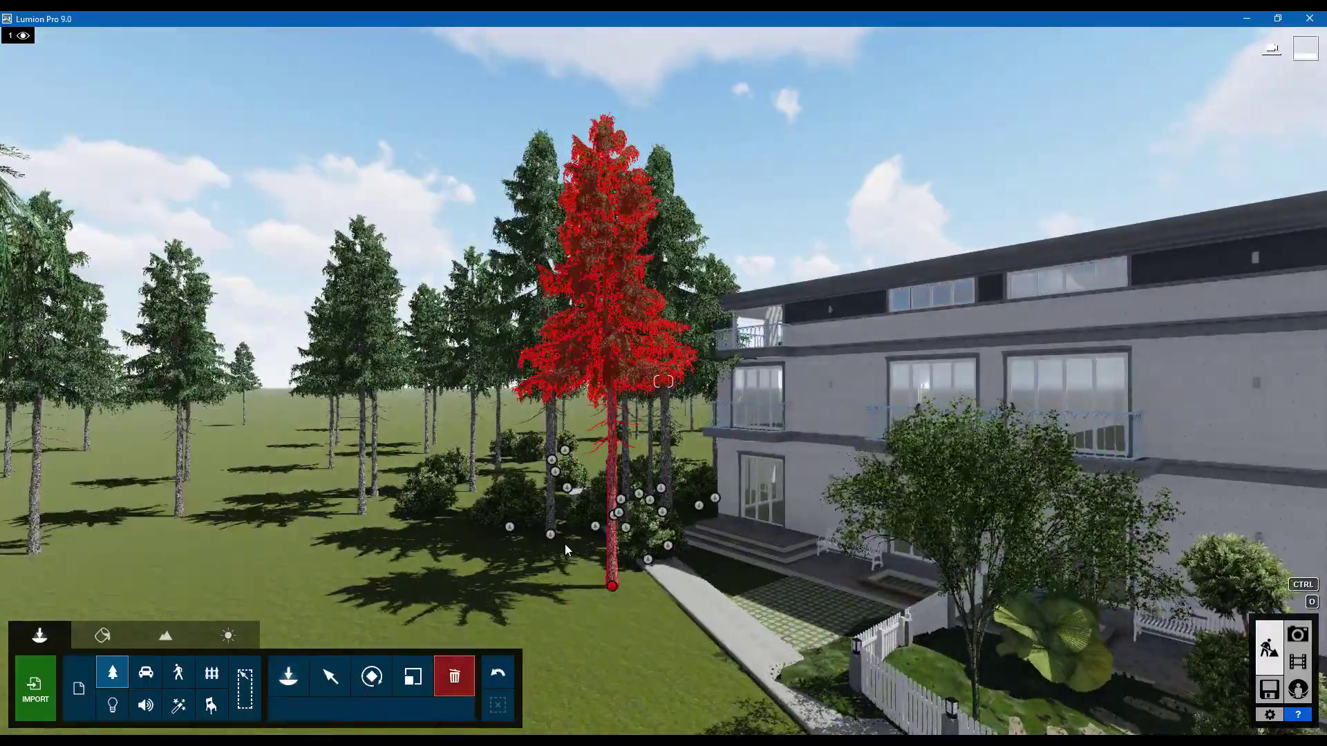
pyautogui.press('d')
pyautogui.press('w')
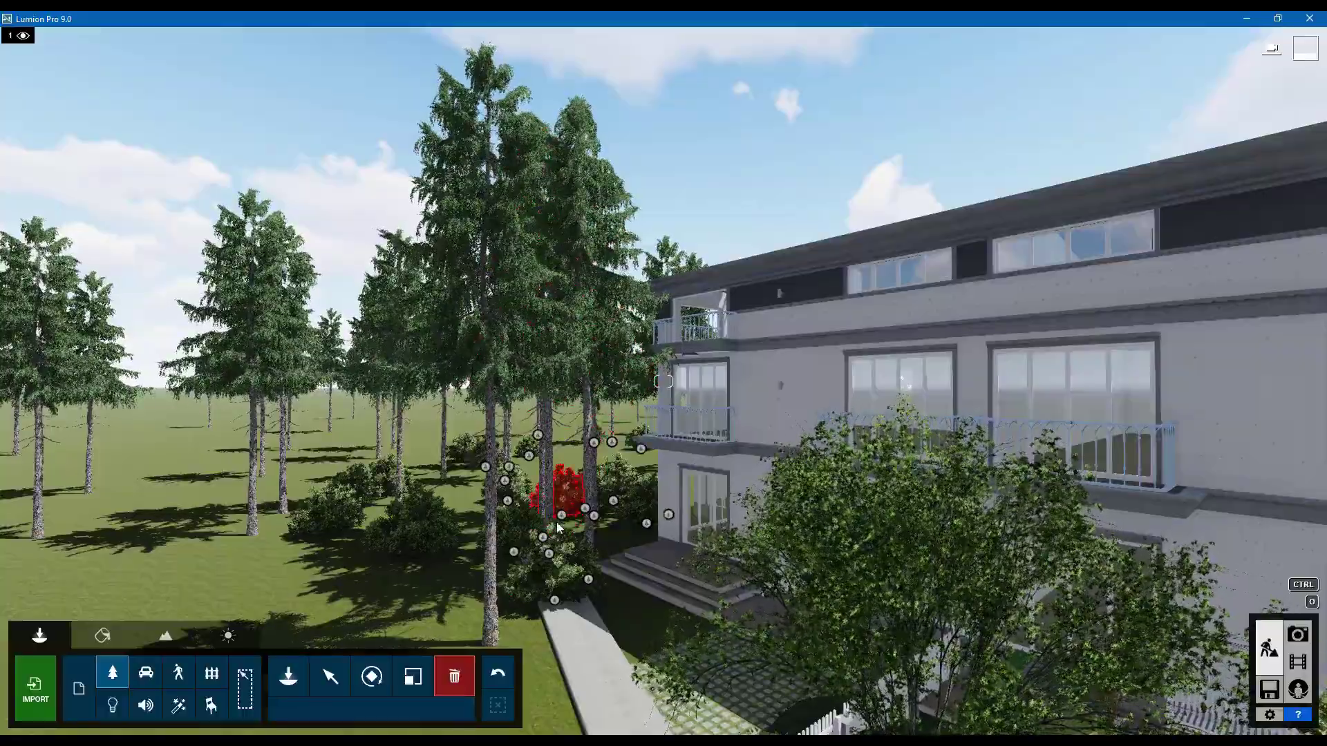
pyautogui.press('d')
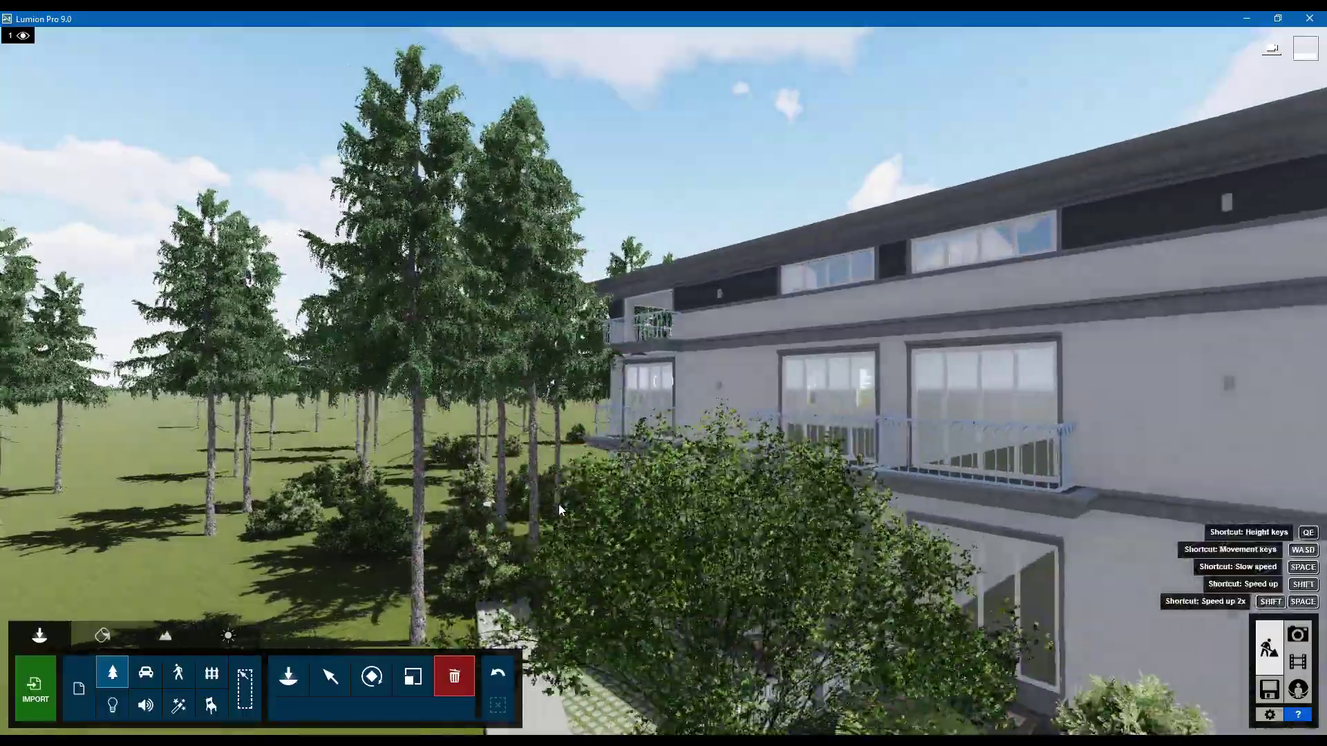
# Step: Mass-place a line of conifers and shrubs on the lawn beyond the pergola-side walkway
pyautogui.press('a')
pyautogui.press('d')
pyautogui.moveTo(557, 503); pyautogui.dragTo(694, 525, button='right')
pyautogui.press('d')
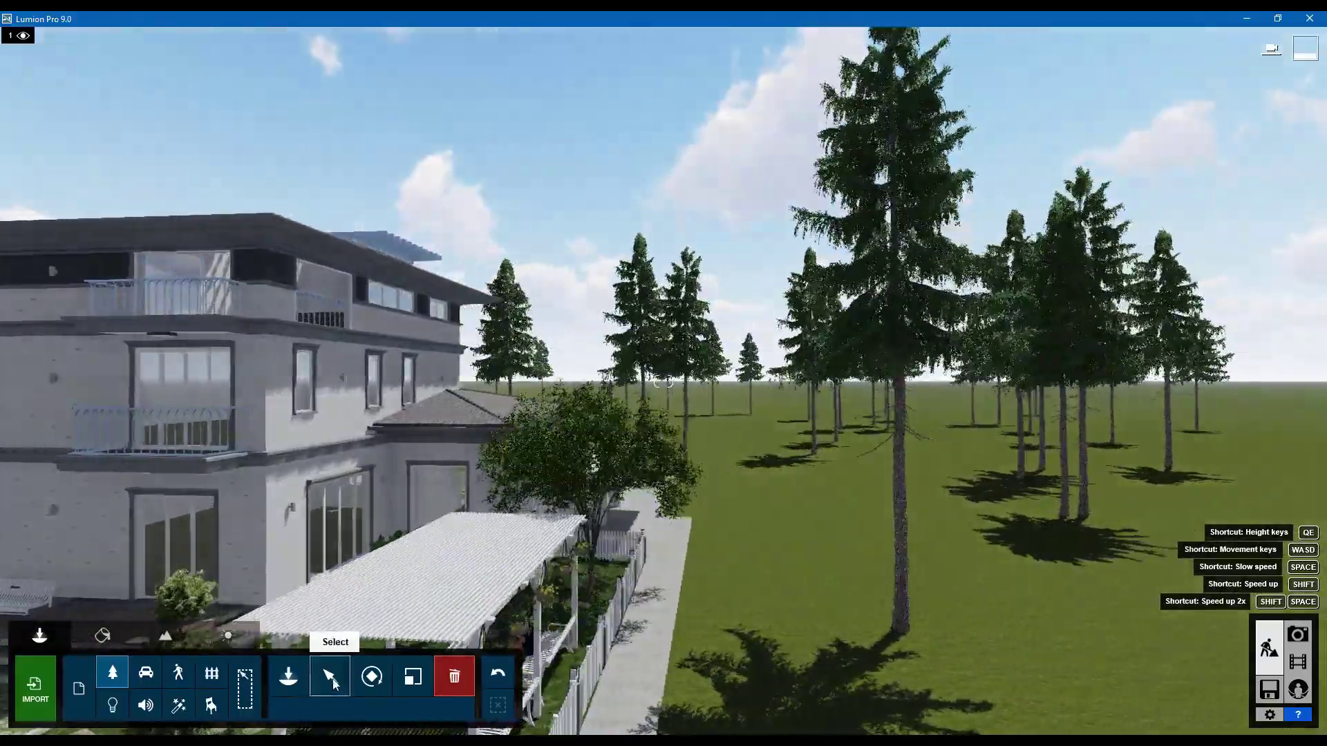
pyautogui.click(289, 680)
pyautogui.click(288, 684)
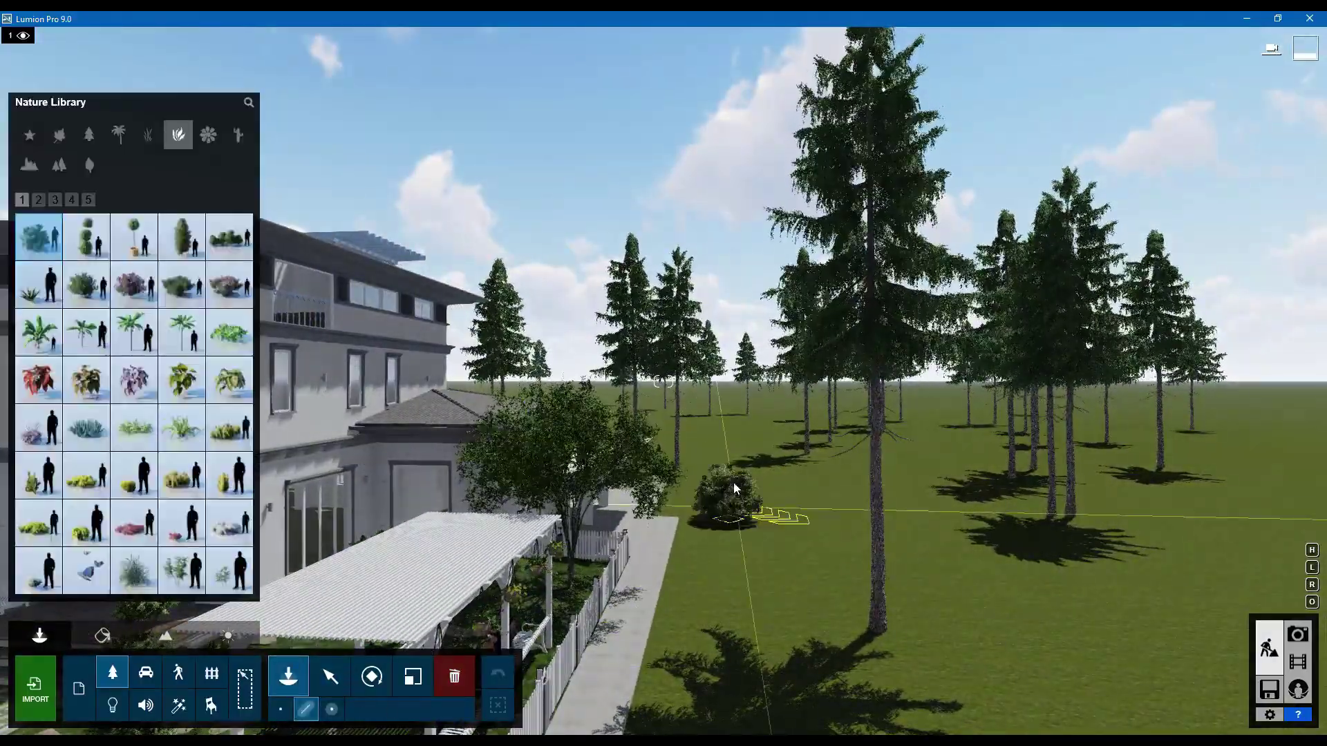
pyautogui.click(707, 490)
pyautogui.click(972, 570)
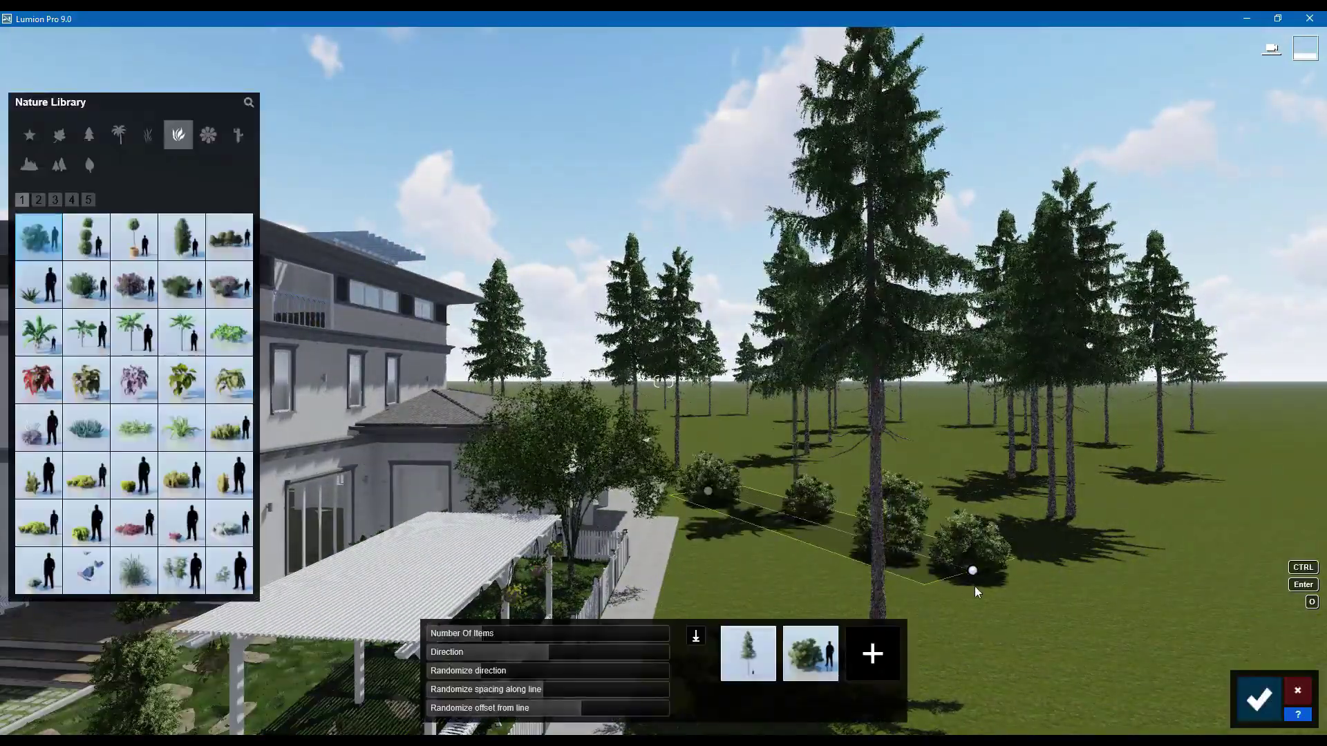
pyautogui.press('Return')
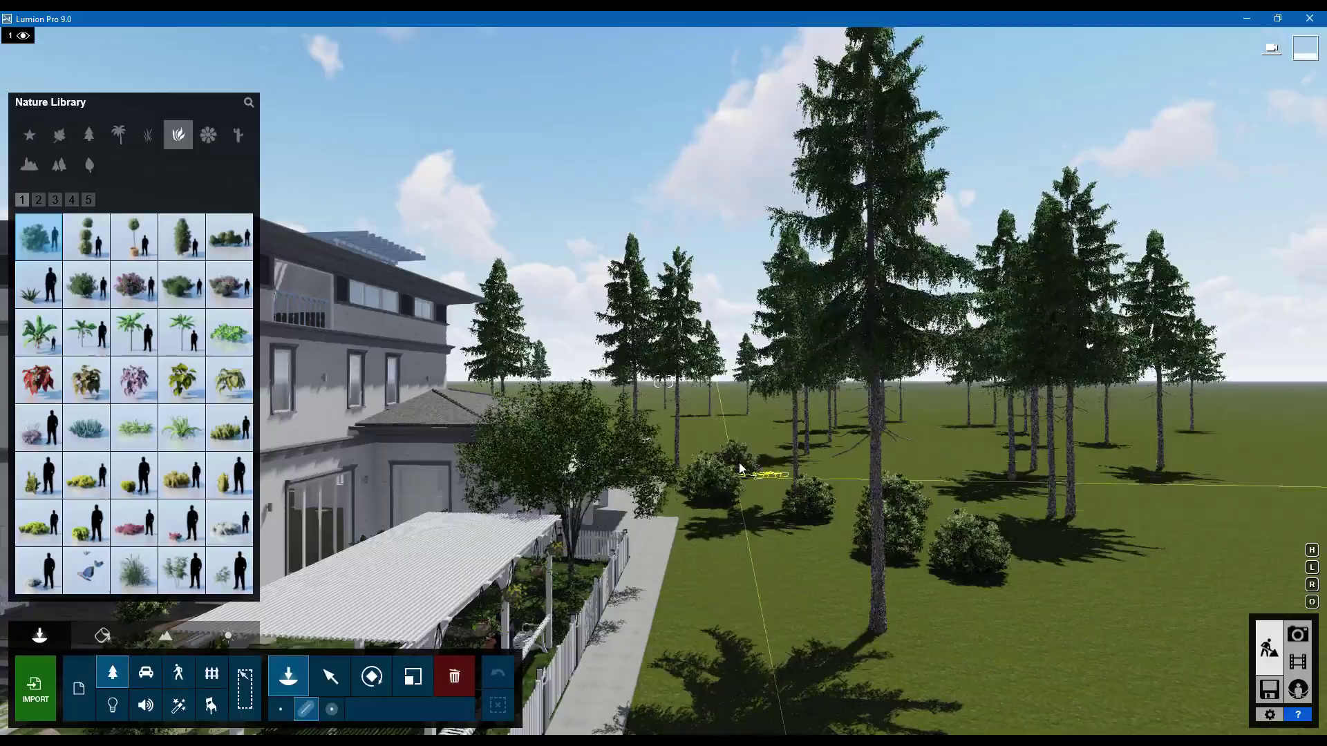
# Step: Mass-place a second line there with the conifer removed from the item set, leaving only shrubs
pyautogui.click(779, 466)
pyautogui.click(1096, 645)
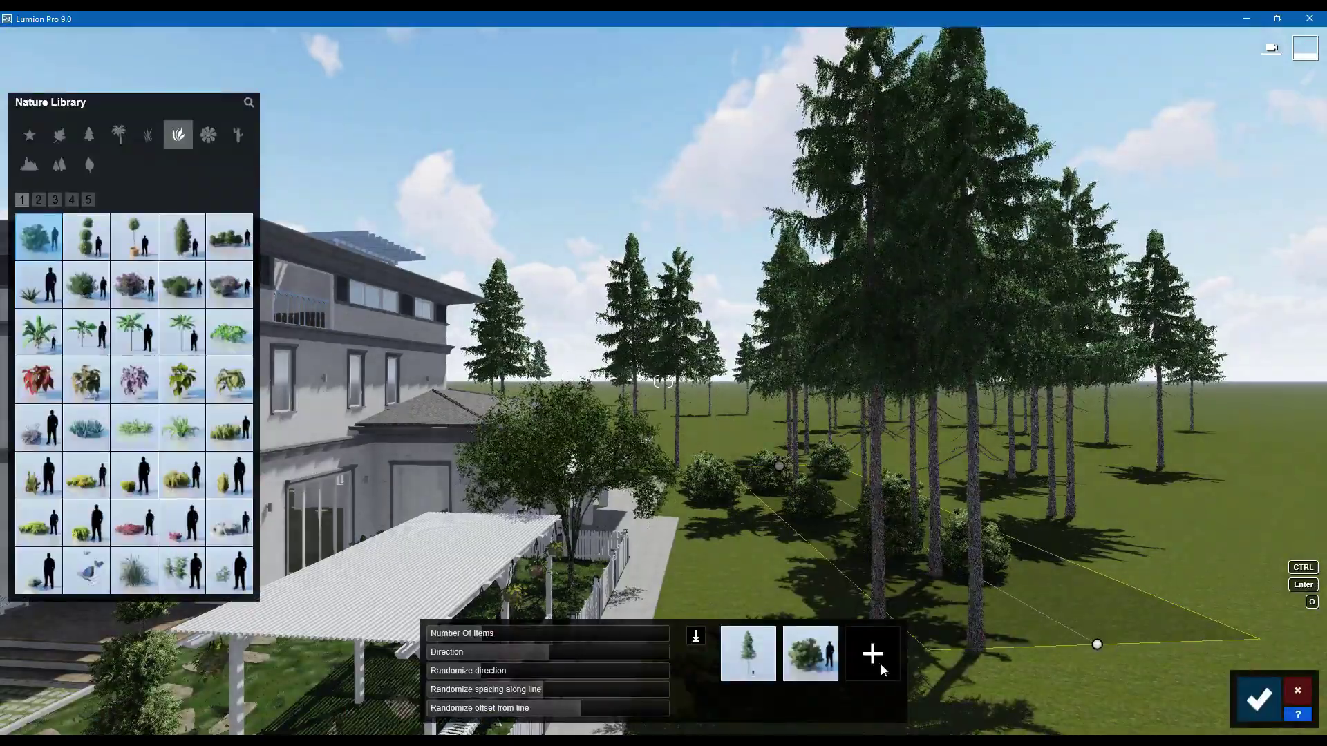
pyautogui.click(765, 637)
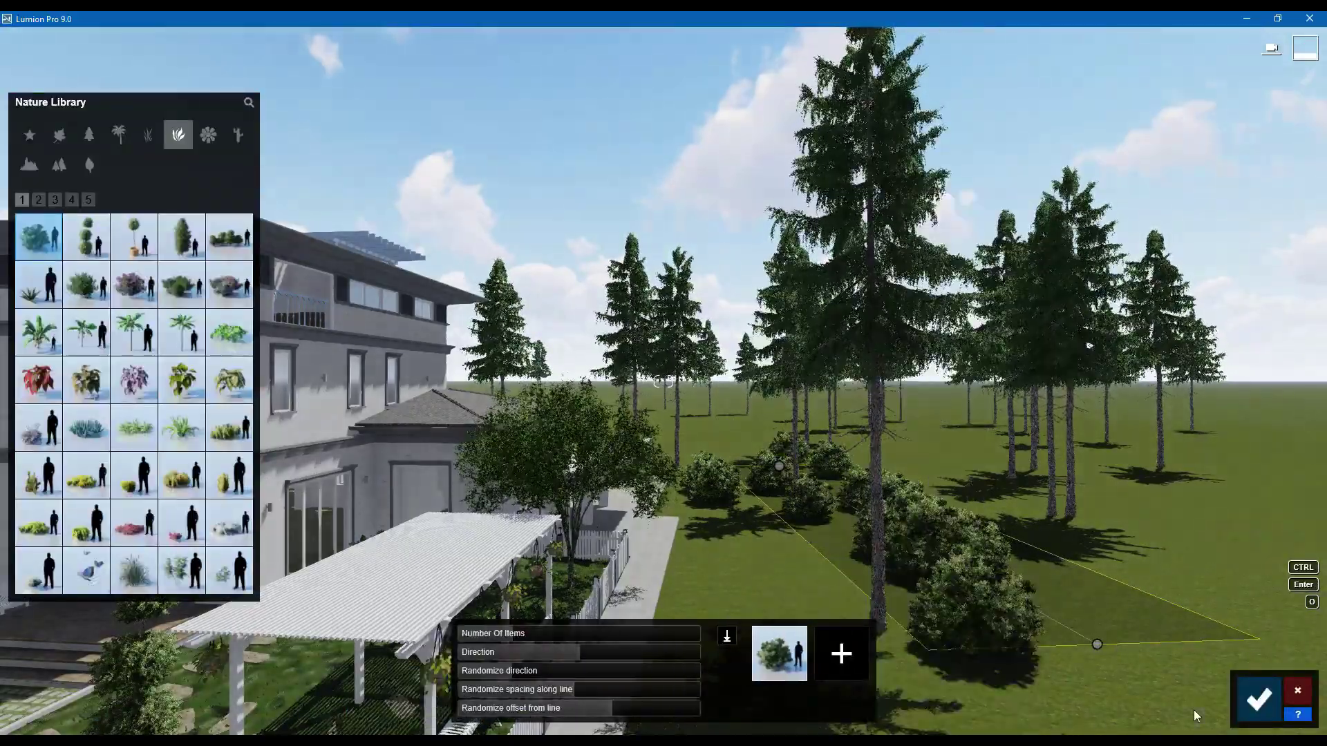
pyautogui.click(1259, 699)
# Step: Add three more shrub-only lines across the lawn beyond the pergola and behind the house
pyautogui.click(902, 453)
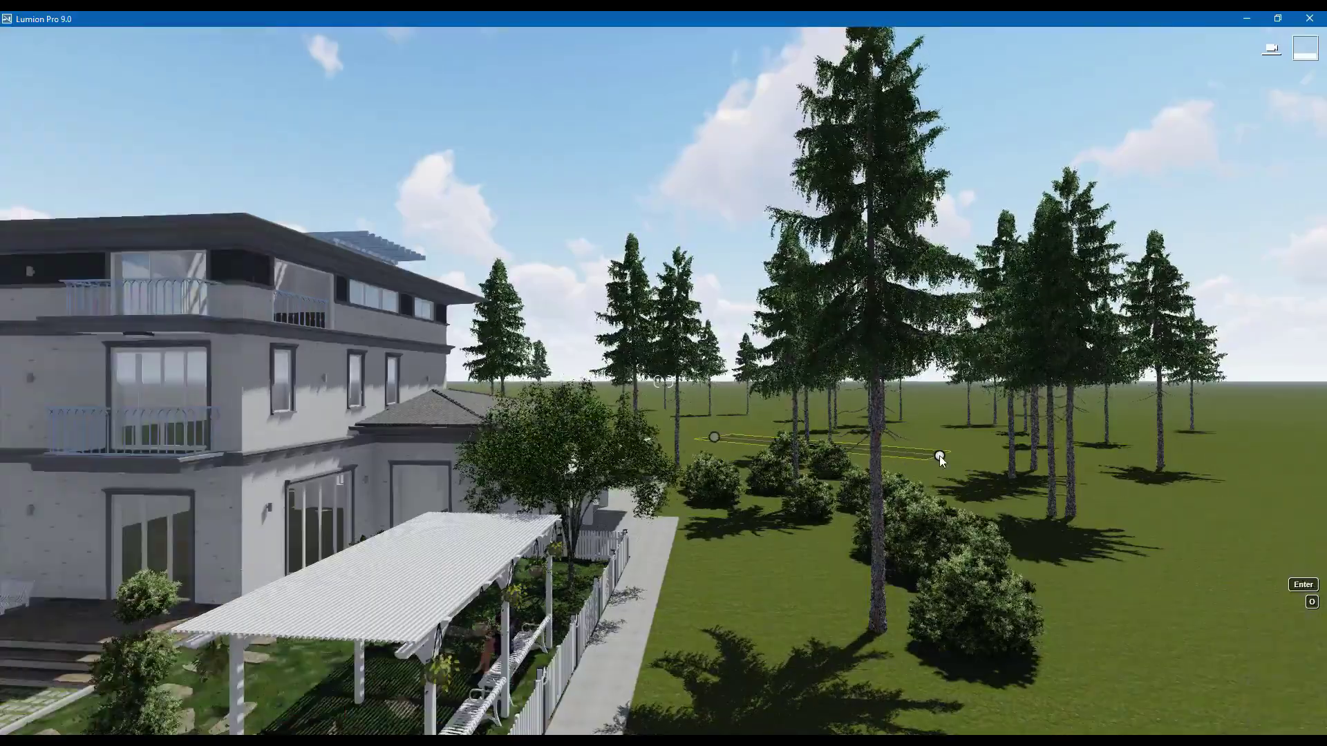
pyautogui.click(953, 463)
pyautogui.click(1259, 699)
pyautogui.moveTo(862, 507); pyautogui.dragTo(602, 506, button='right')
pyautogui.moveTo(528, 496); pyautogui.dragTo(720, 534)
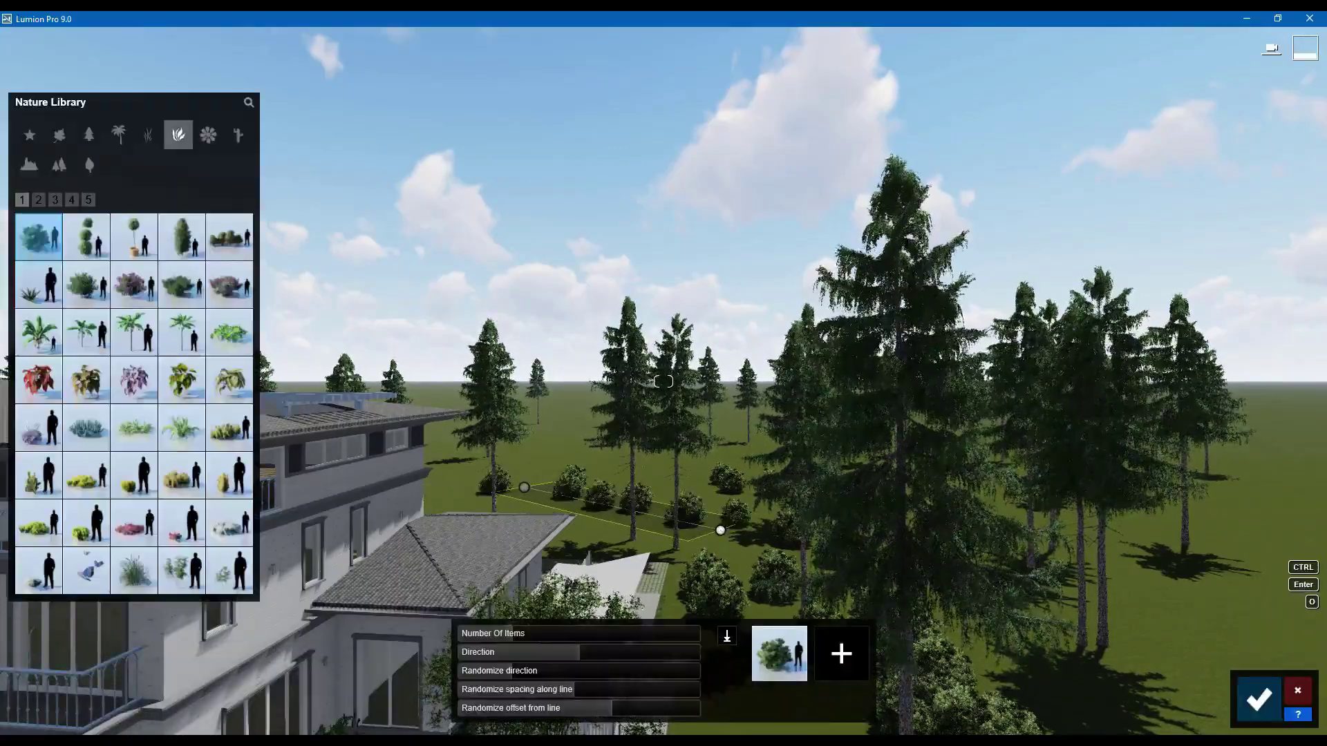
pyautogui.press('Return')
pyautogui.moveTo(751, 590); pyautogui.dragTo(506, 438, button='right')
pyautogui.moveTo(566, 459); pyautogui.dragTo(768, 610)
pyautogui.click(1274, 705)
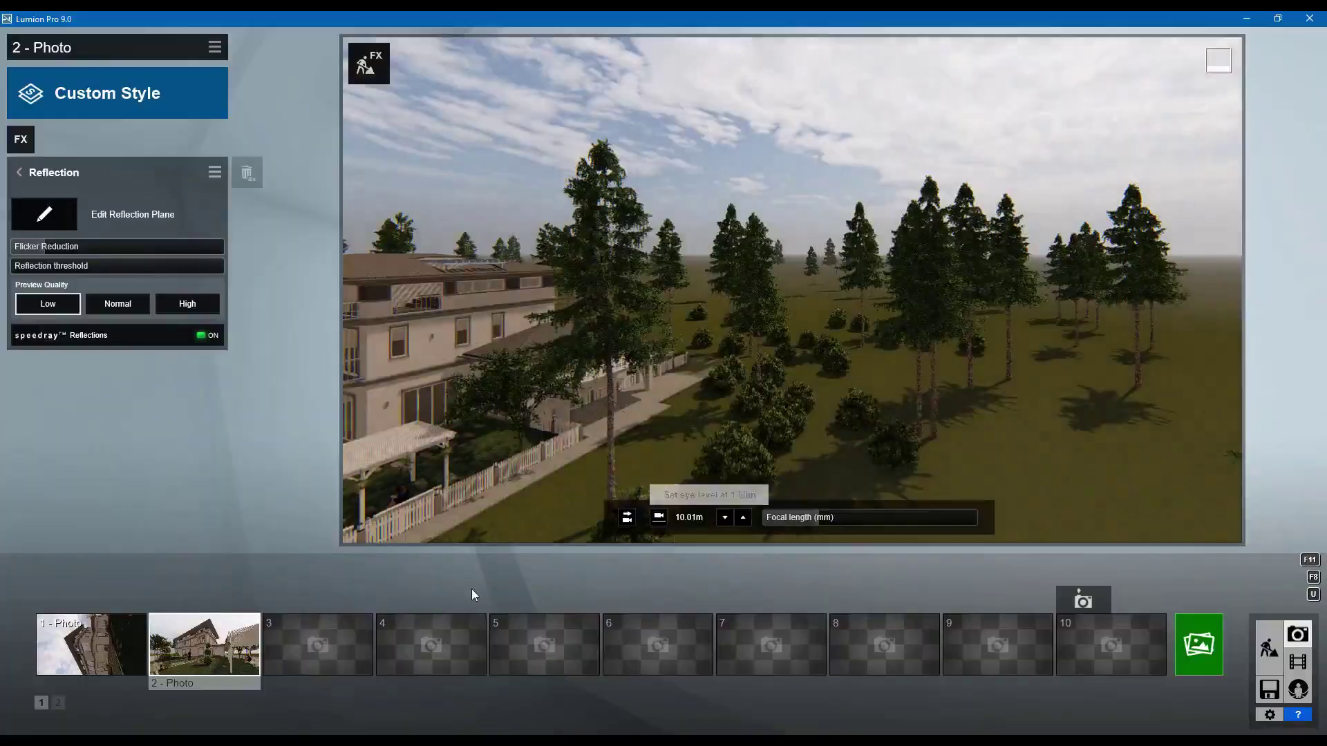
# Step: Recall the second photo's view to check the new planting and save the scene by overwriting home garden.ls9
pyautogui.click(165, 634)
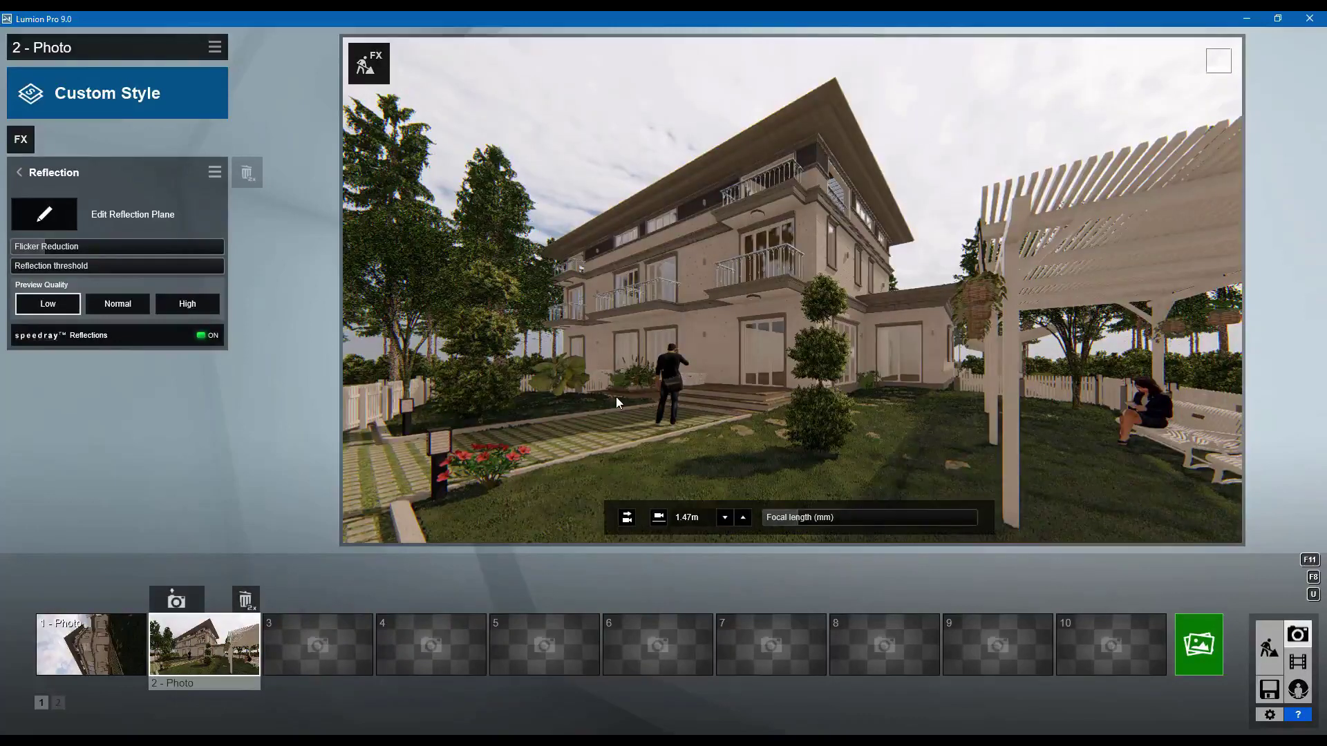
pyautogui.click(1270, 691)
pyautogui.click(575, 317)
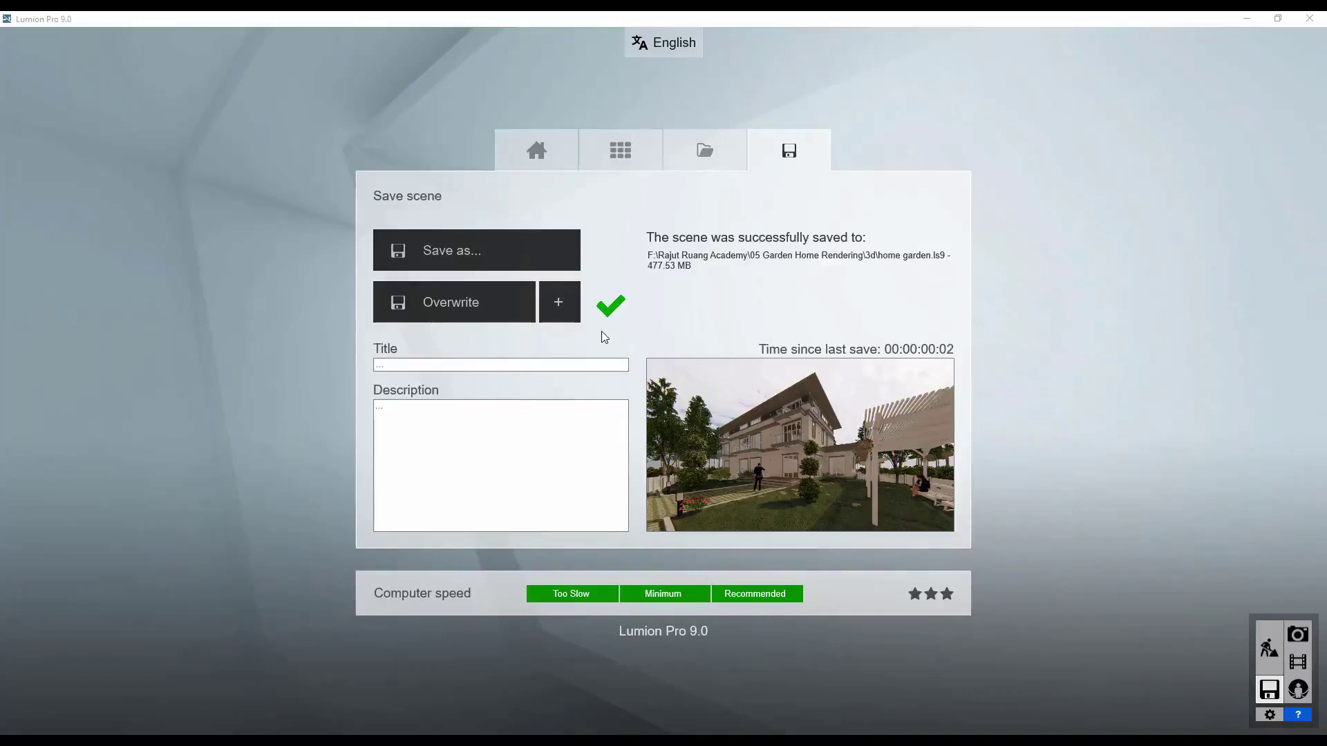
# Step: Add a Depth of Field effect to the second photo and set its amount to 7.0
pyautogui.click(1297, 634)
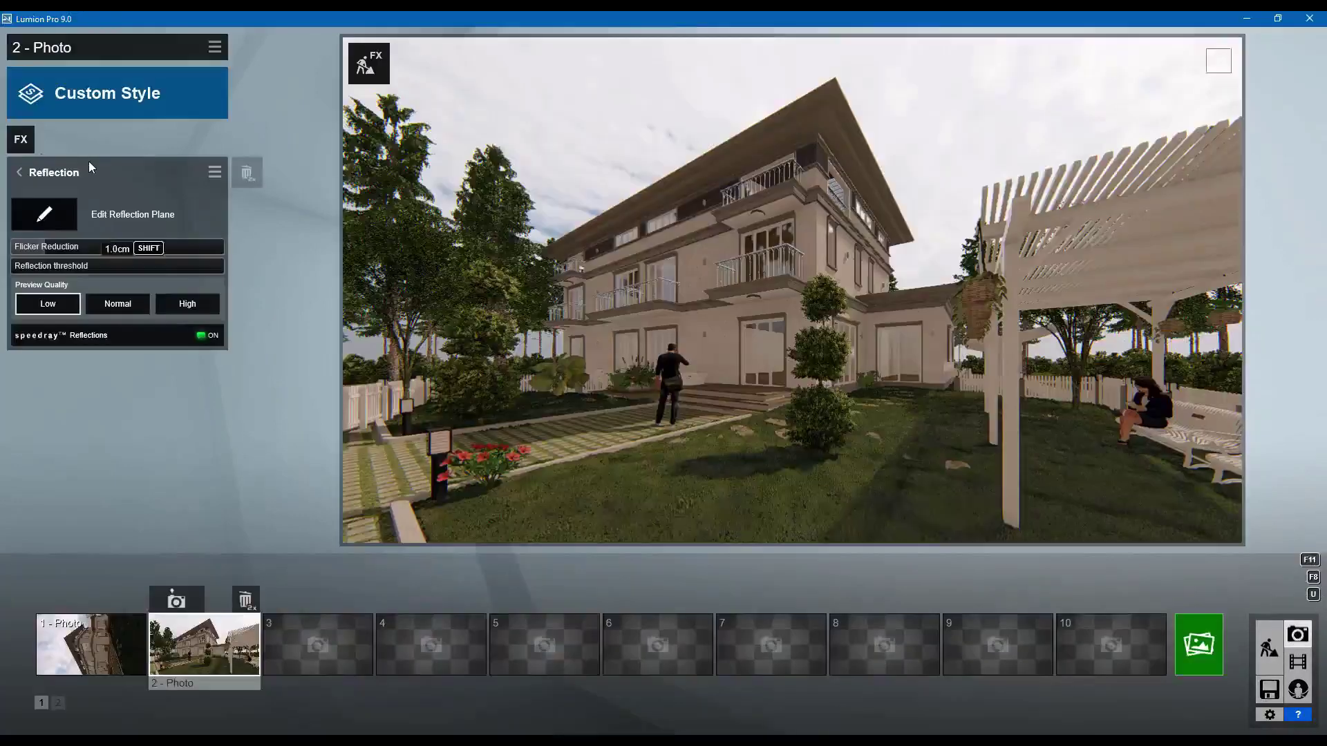
pyautogui.click(23, 142)
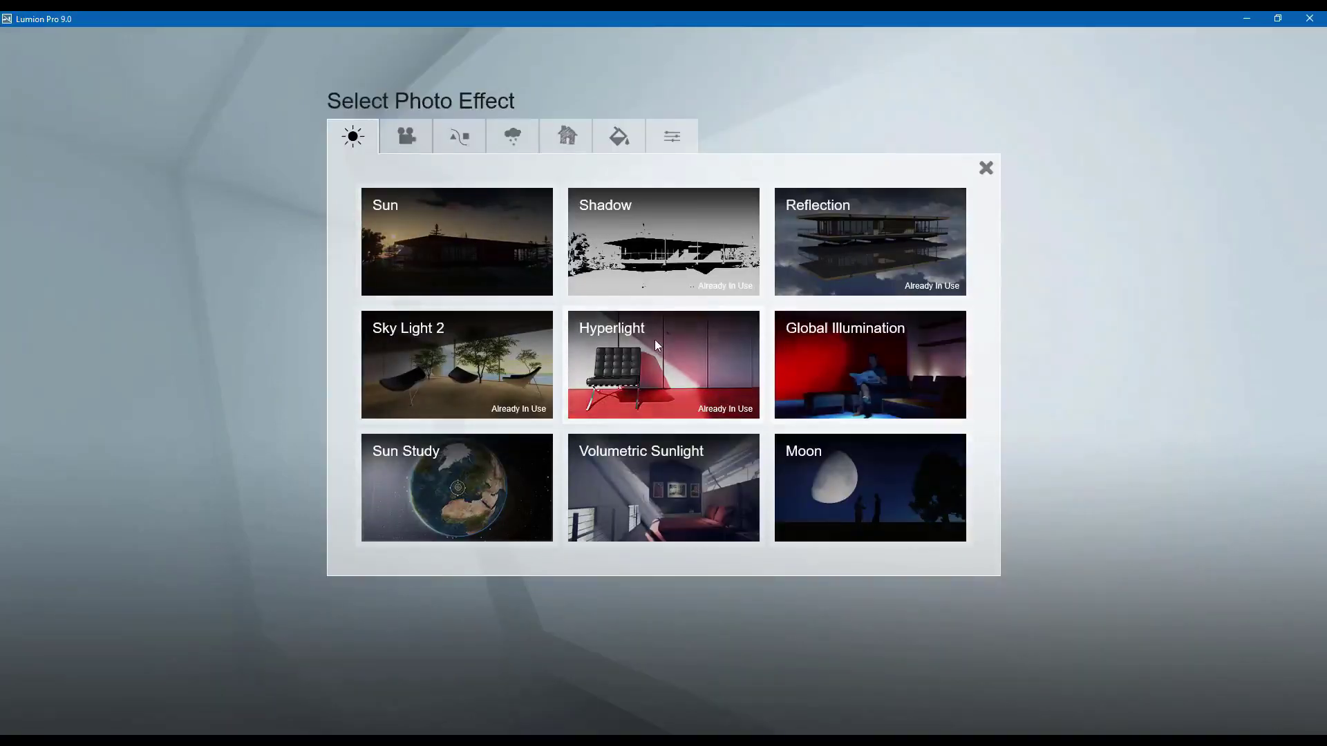
pyautogui.click(406, 136)
pyautogui.click(604, 390)
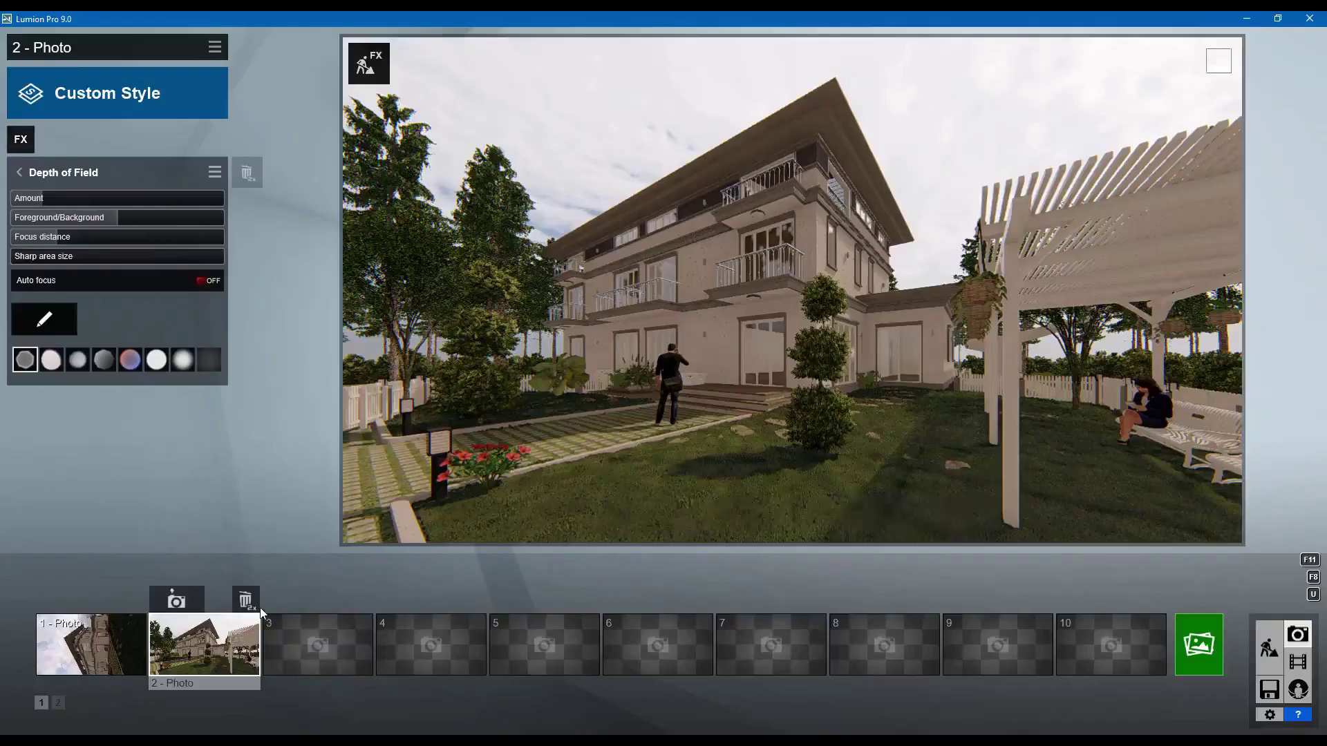
pyautogui.moveTo(49, 197); pyautogui.dragTo(58, 200)
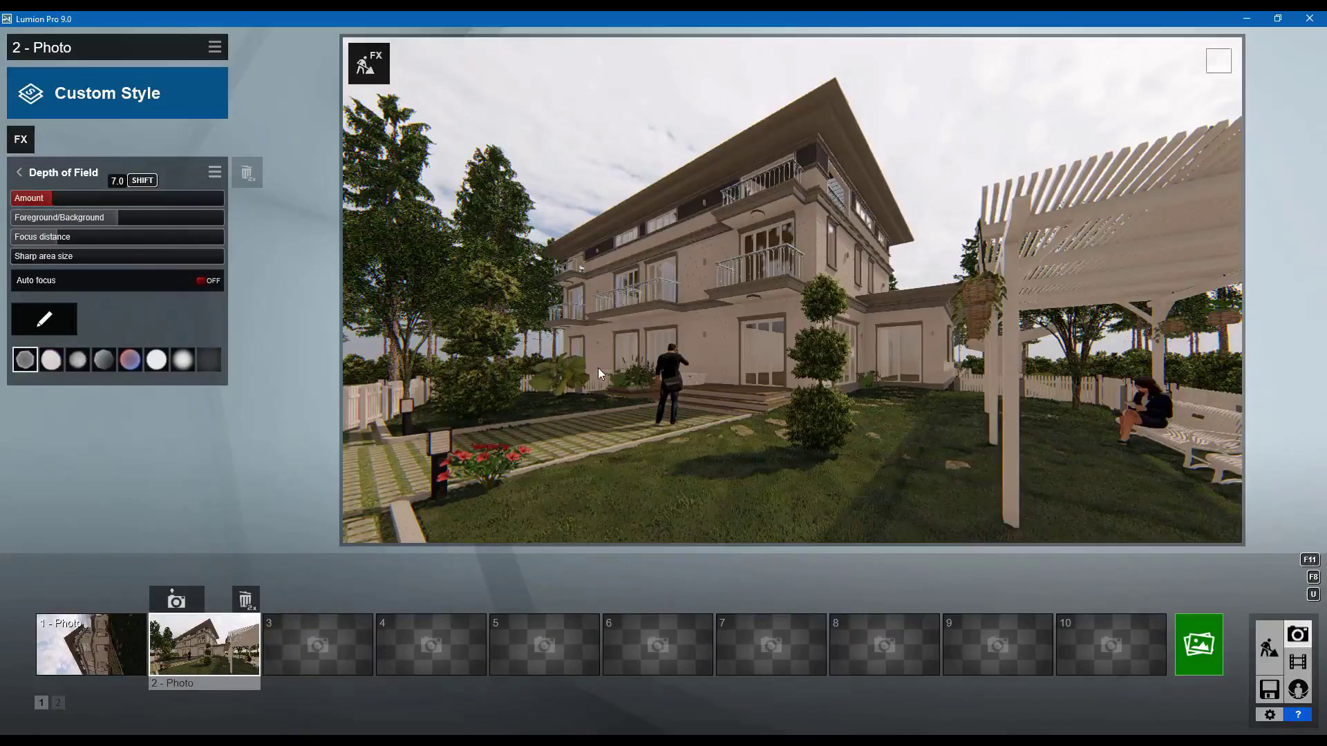
# Step: Return to build mode and copy the imported red-flowered plant beside the lamp three times along the paved driveway's curb
pyautogui.click(572, 537)
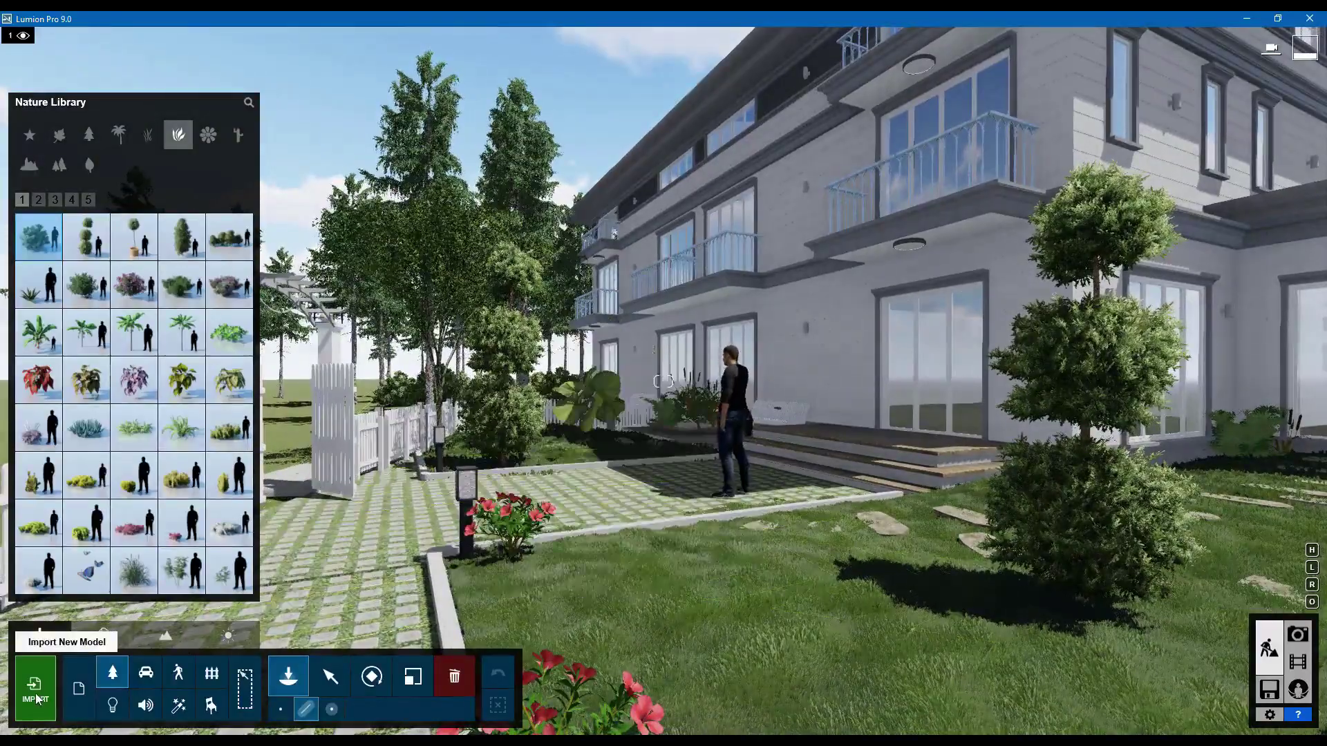
pyautogui.click(81, 694)
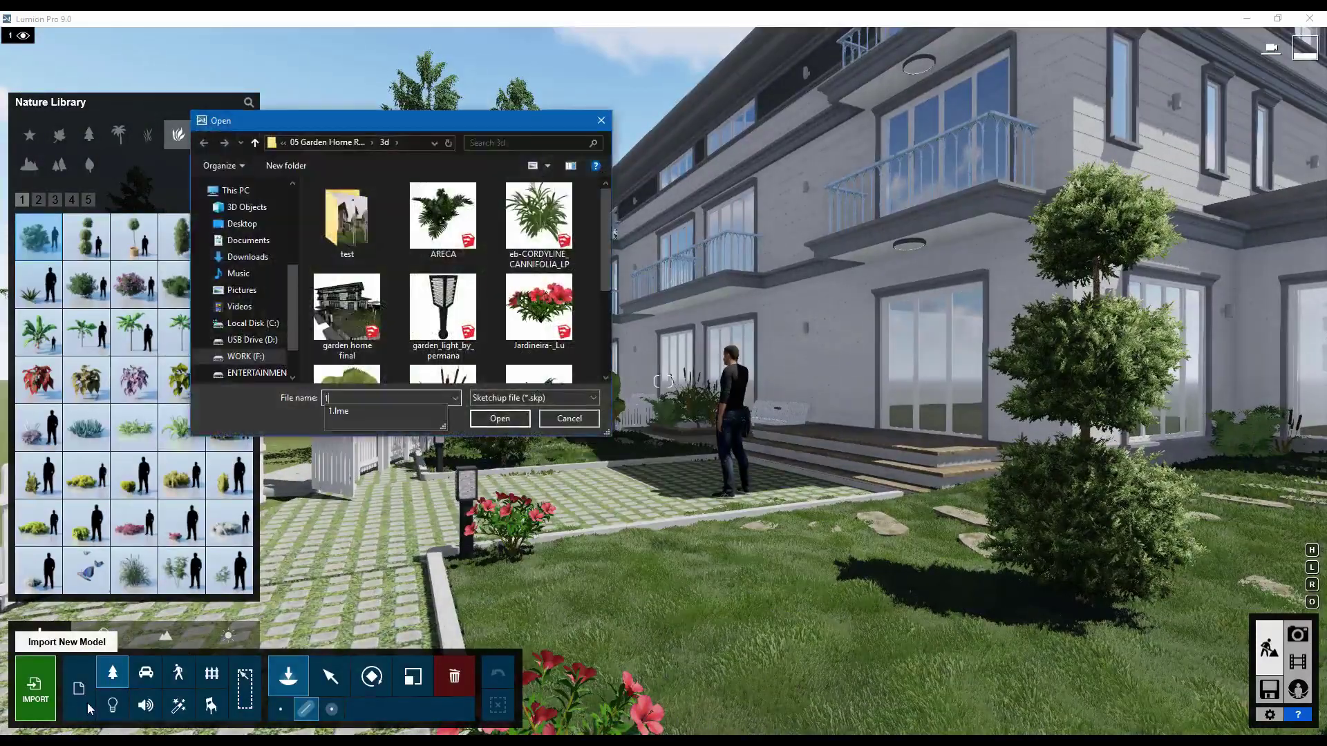
pyautogui.write('1')
pyautogui.press('Escape')
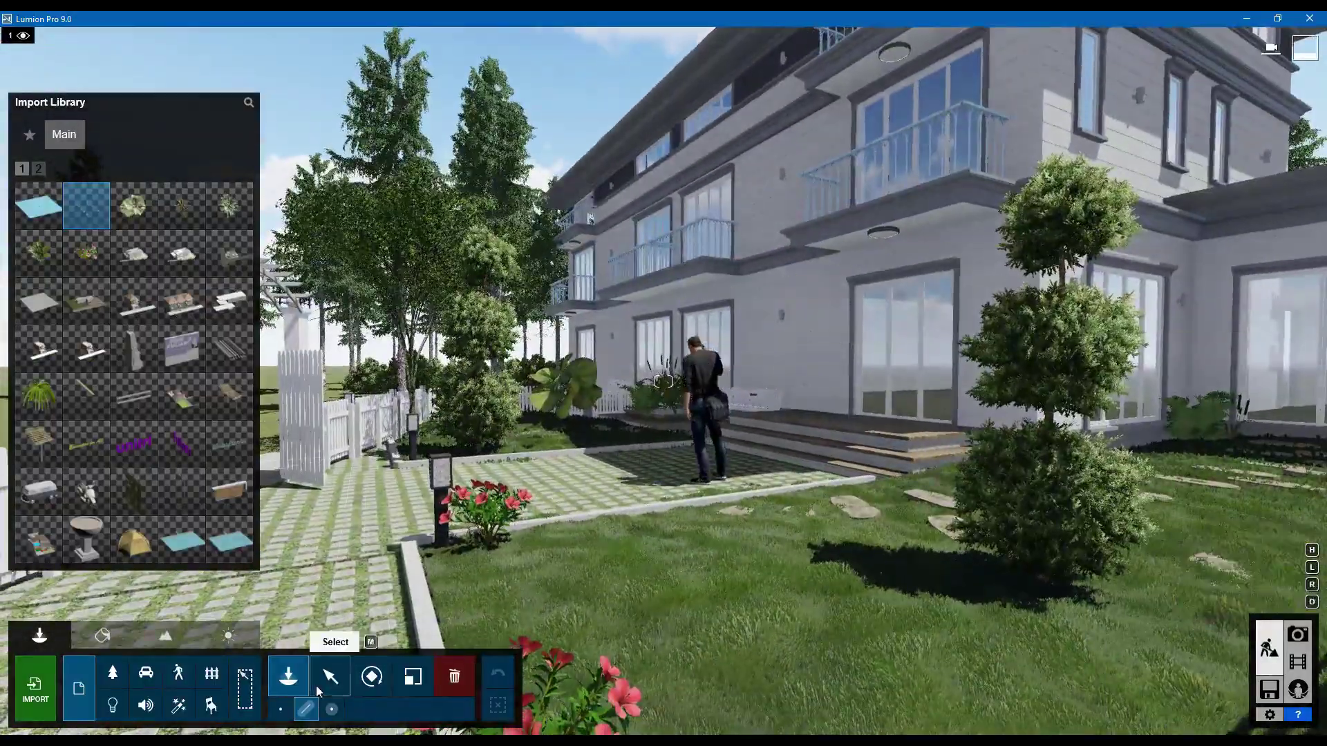
pyautogui.click(331, 676)
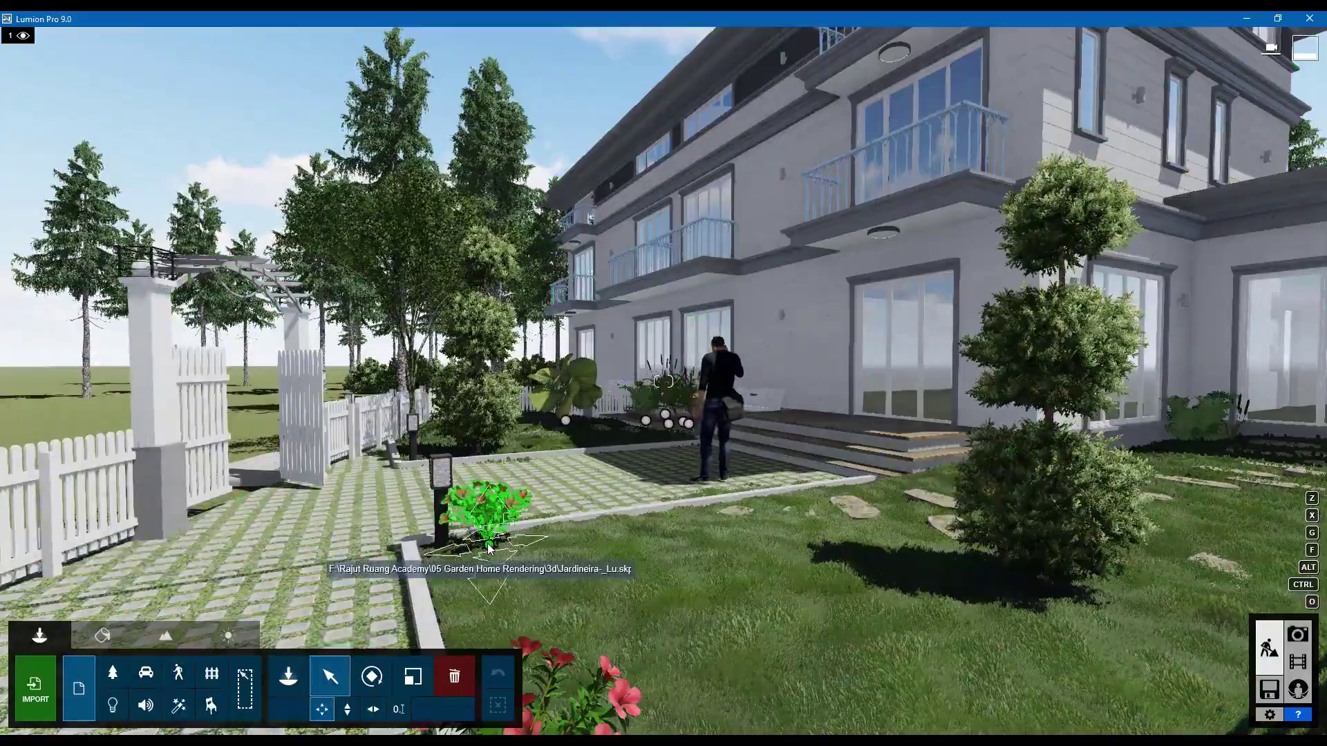
pyautogui.keyDown('alt'); pyautogui.moveTo(488, 548); pyautogui.dragTo(503, 644); pyautogui.keyUp('alt')
pyautogui.press('s')
pyautogui.moveTo(525, 443); pyautogui.dragTo(615, 540, button='right')
pyautogui.press('s')
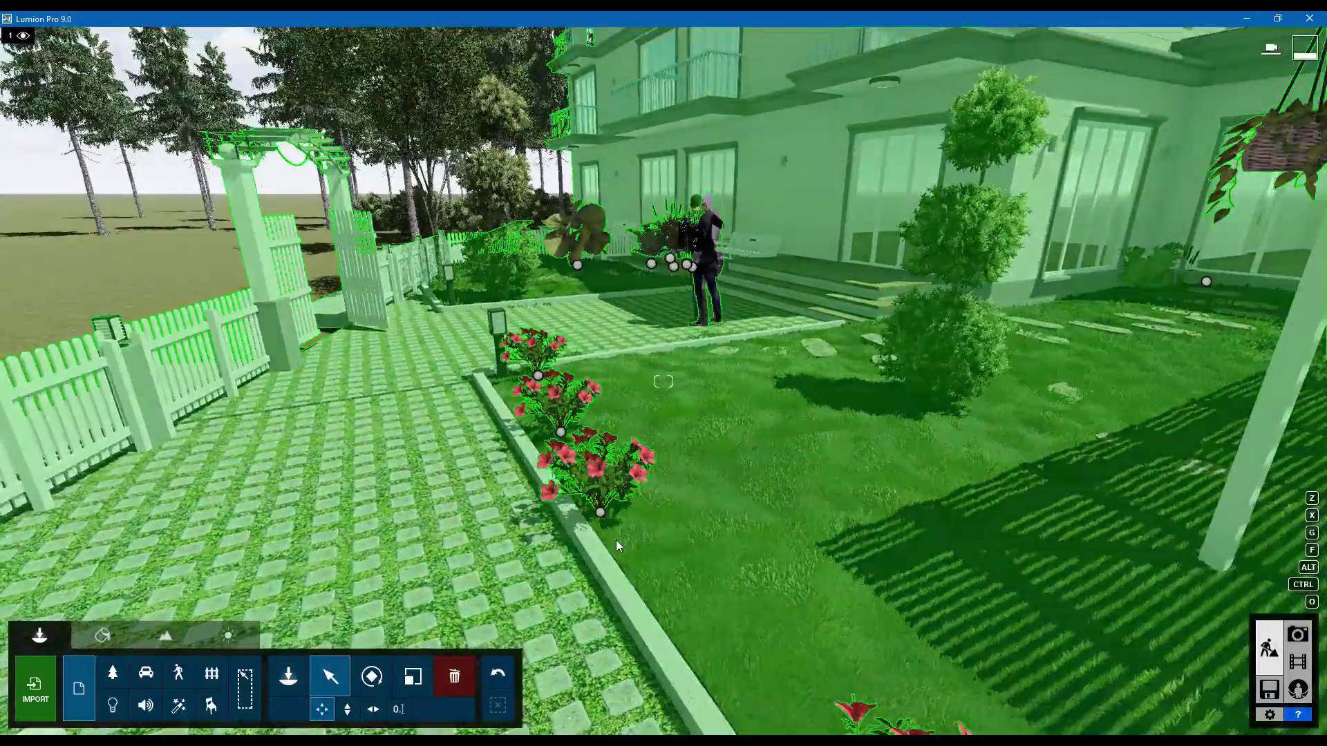
pyautogui.keyDown('alt'); pyautogui.moveTo(600, 512); pyautogui.dragTo(704, 636); pyautogui.keyUp('alt')
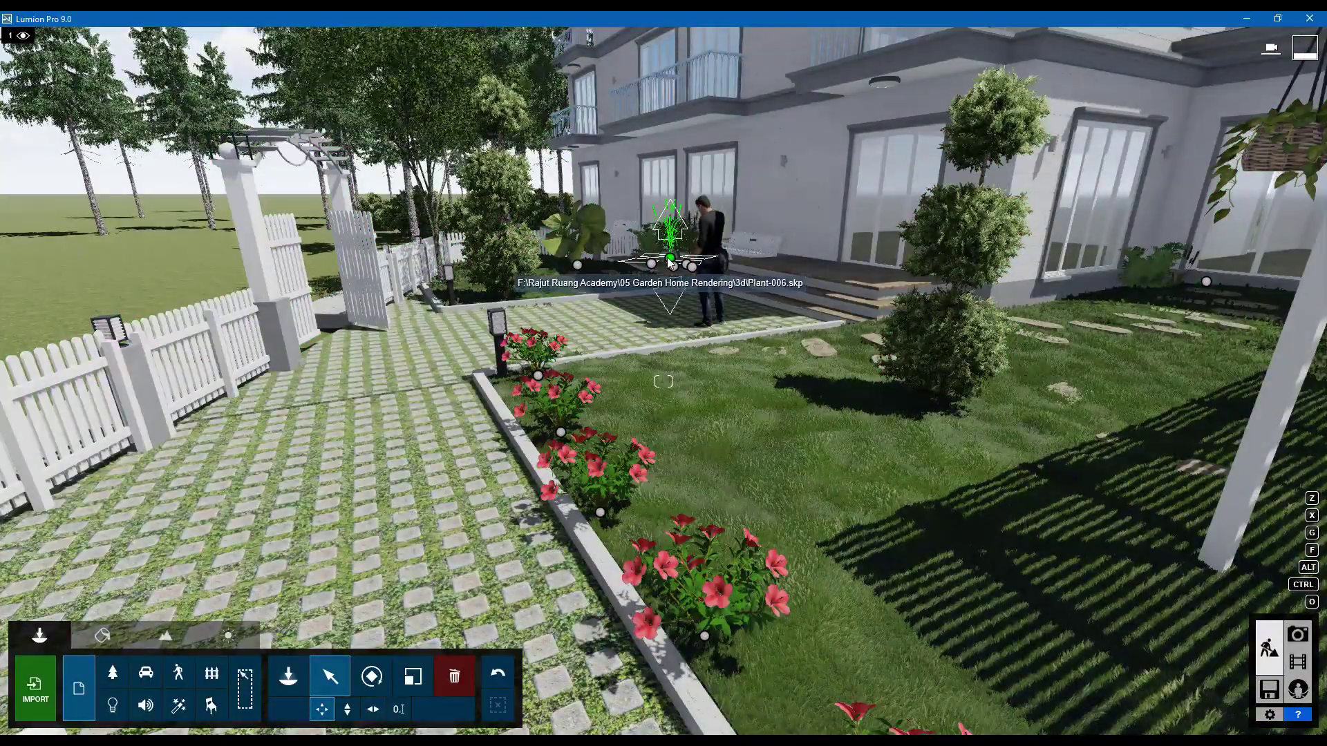
# Step: Copy the imported Plant-006 near the house to the near end of the driveway's curb, and recall the second photo
pyautogui.keyDown('alt'); pyautogui.moveTo(670, 262); pyautogui.dragTo(800, 711); pyautogui.keyUp('alt')
pyautogui.moveTo(800, 711); pyautogui.dragTo(947, 698, button='right')
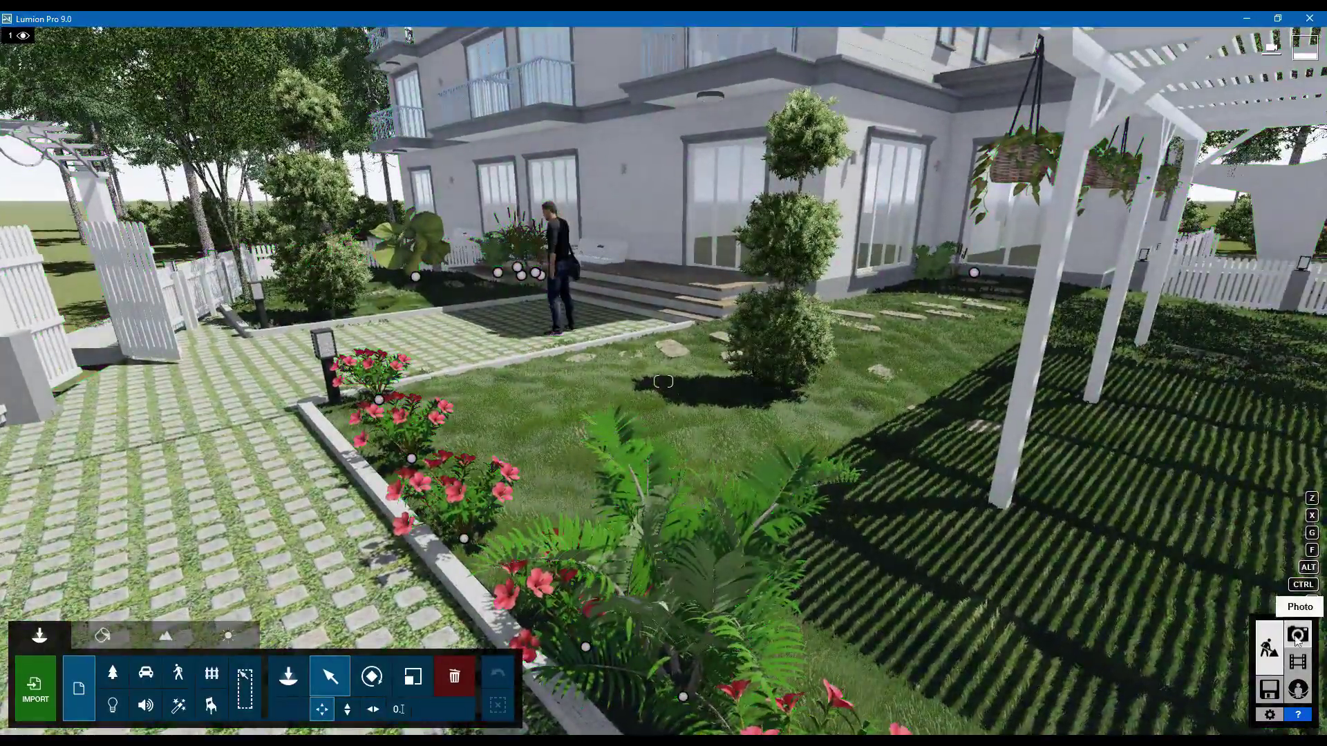
pyautogui.click(1296, 637)
pyautogui.click(204, 643)
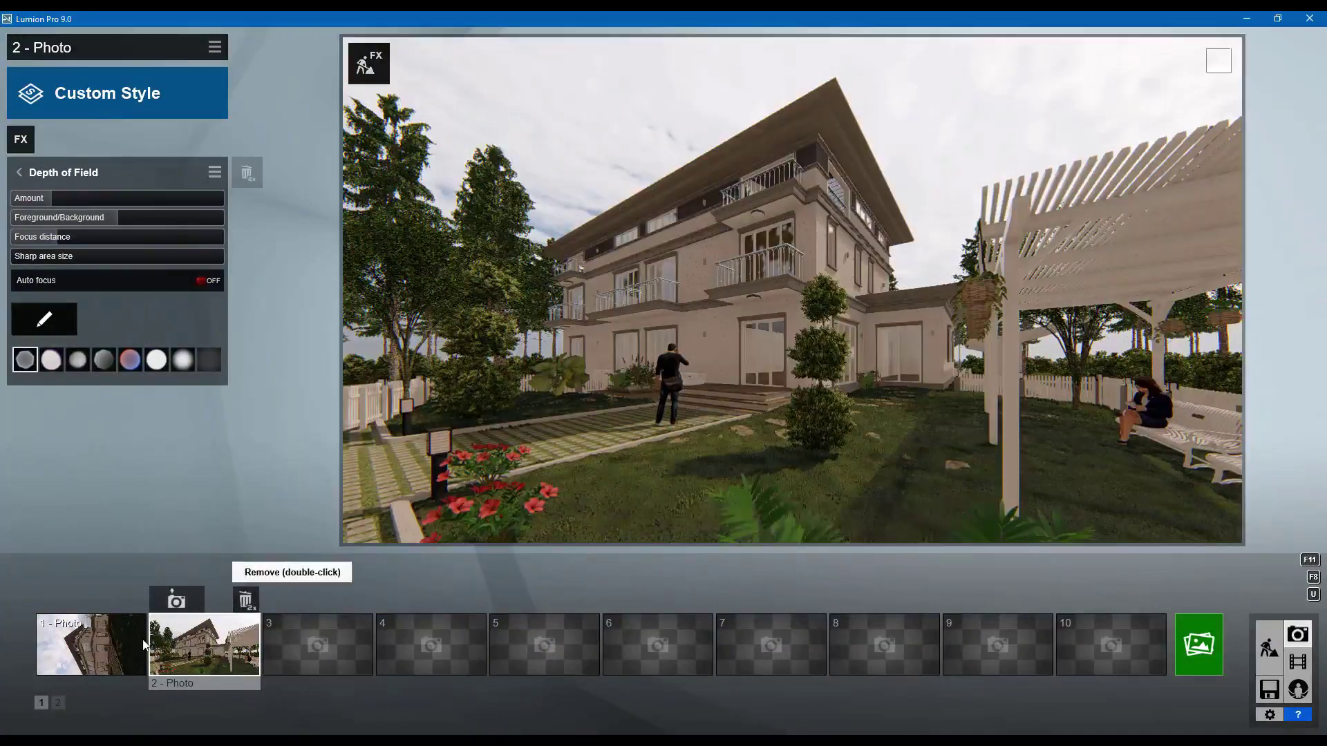
# Step: Store the current camera in the second photo and delete the first photo
pyautogui.click(136, 640)
pyautogui.click(176, 600)
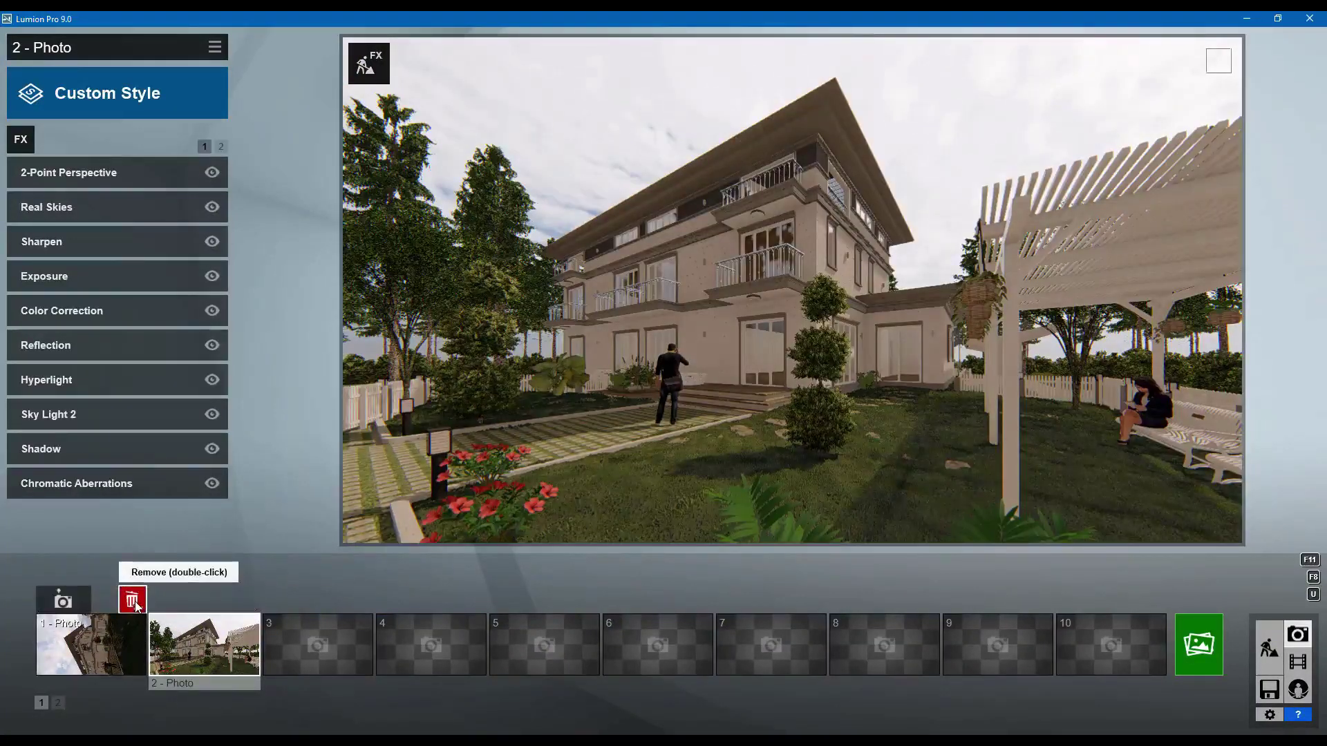
pyautogui.doubleClick(133, 600)
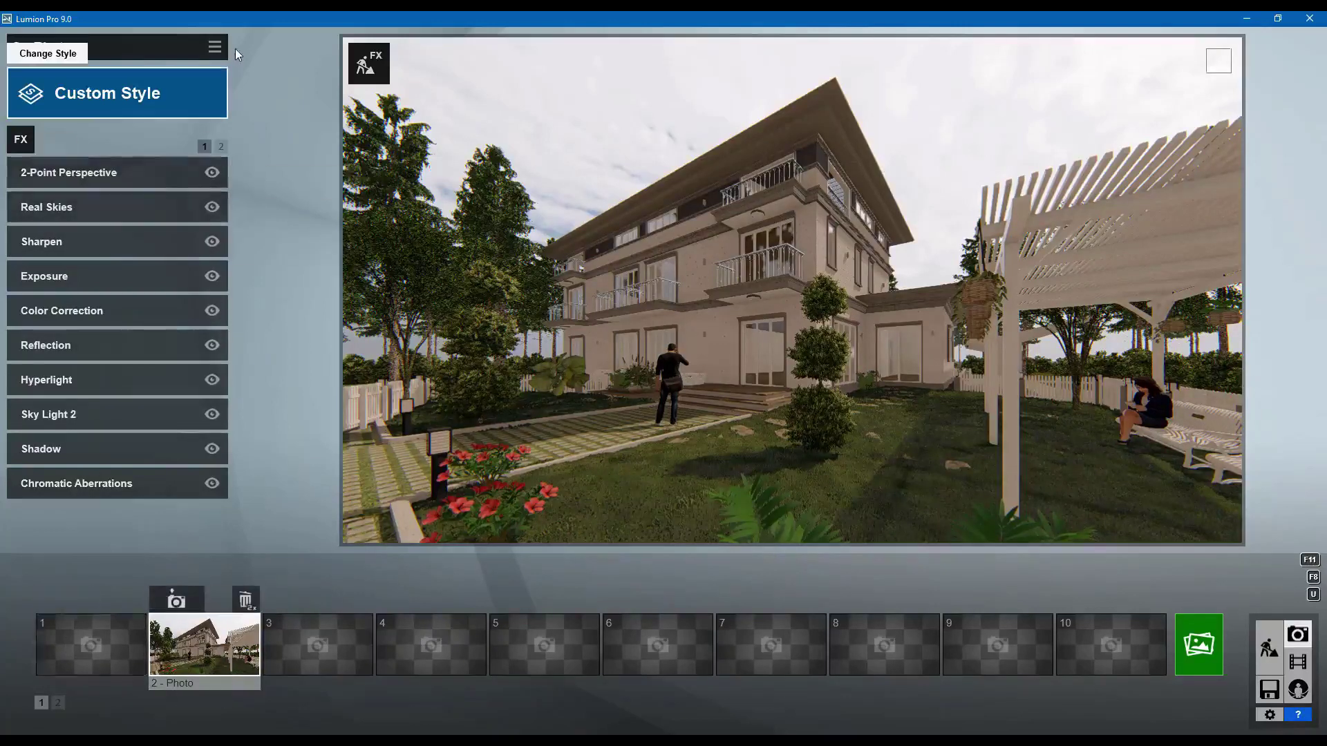
# Step: Save the second photo's effects to the file 2.lme in the 3d folder
pyautogui.click(215, 48)
pyautogui.click(225, 88)
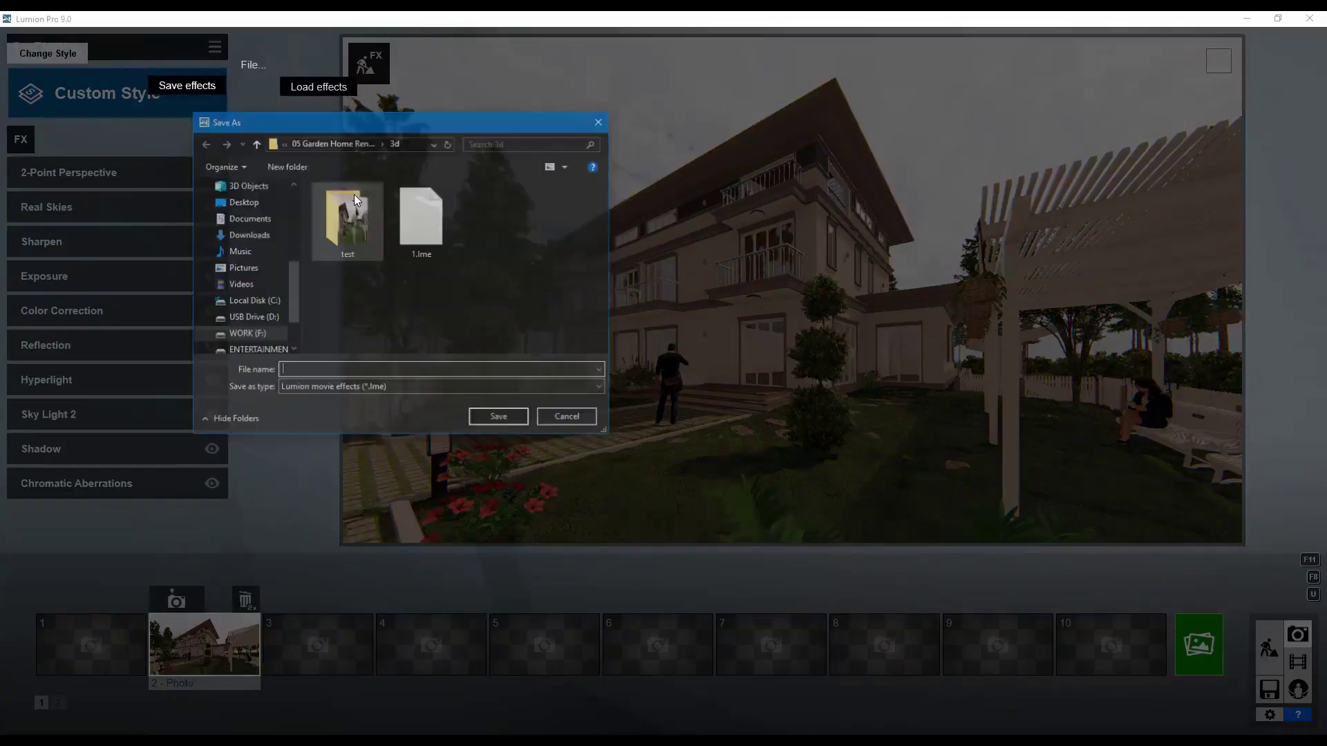
pyautogui.click(499, 419)
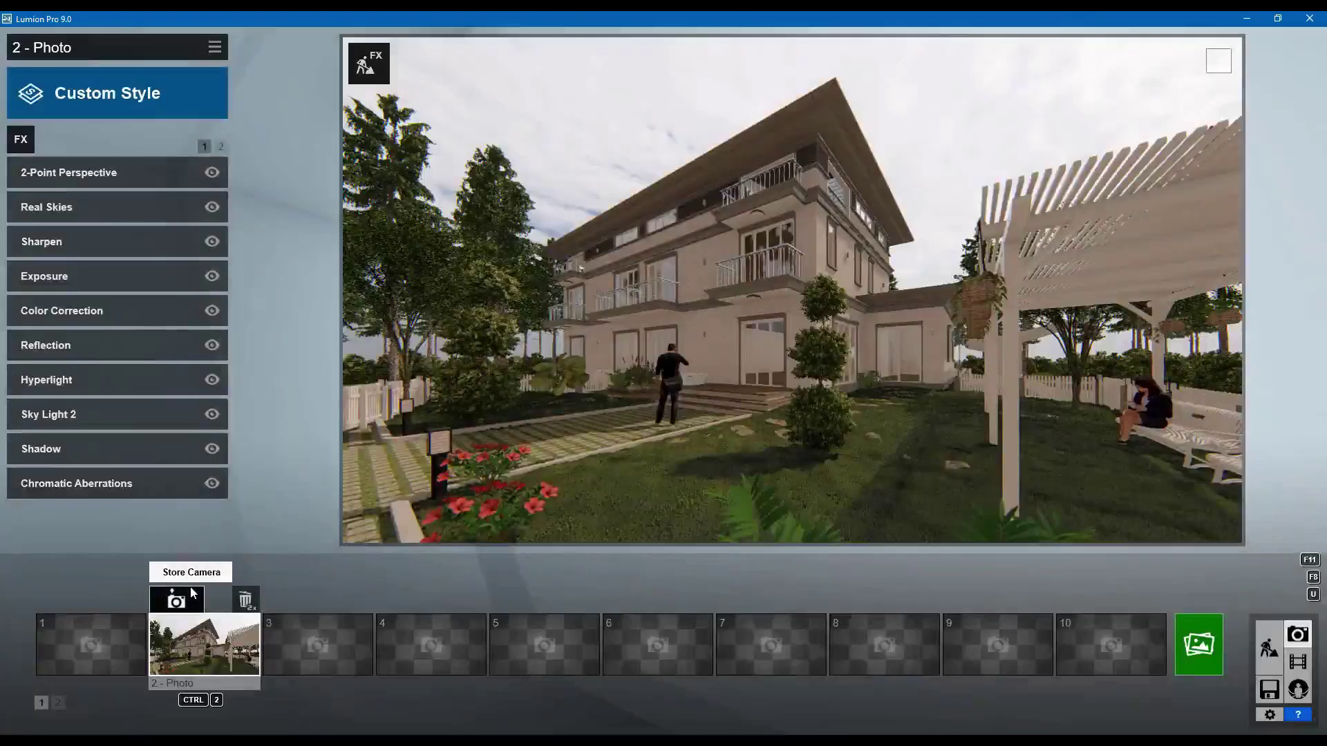
# Step: Store the current view as the first photo and load the effects file 2.lme into it
pyautogui.click(69, 607)
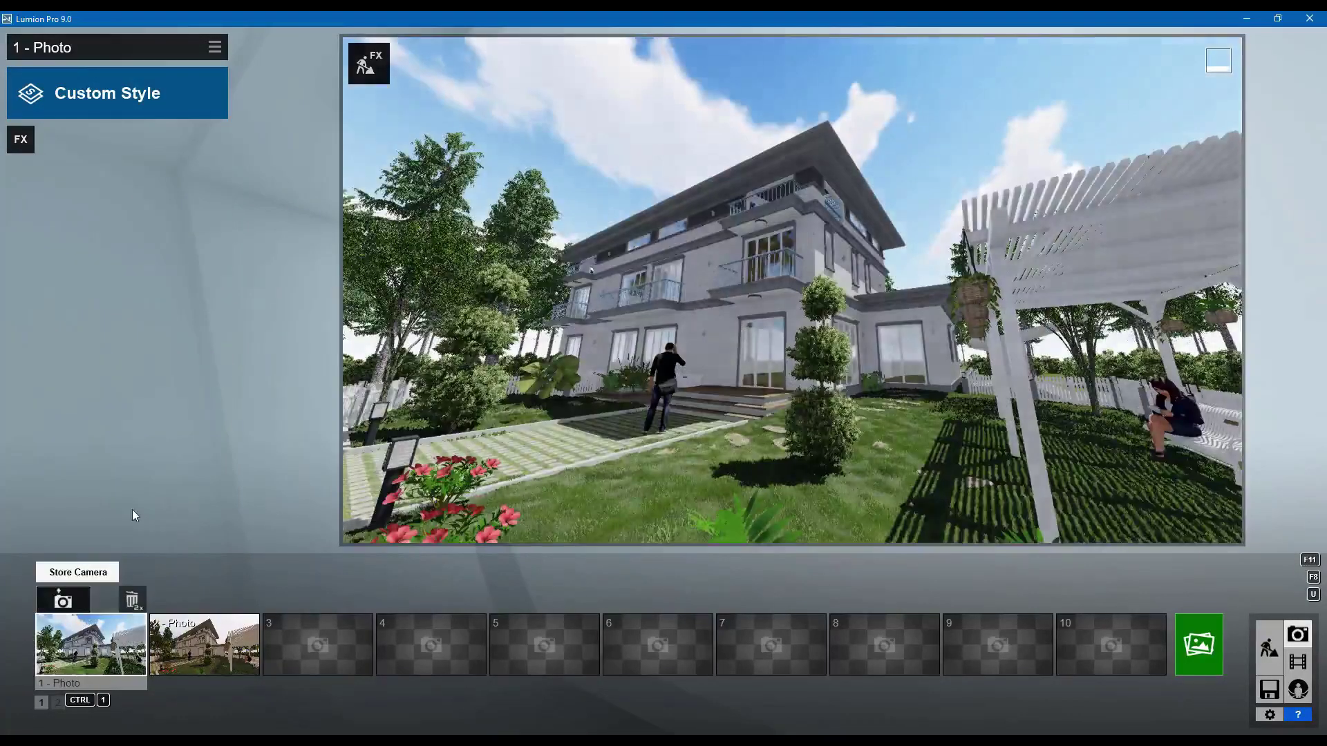
pyautogui.click(214, 47)
pyautogui.click(300, 90)
pyautogui.click(492, 231)
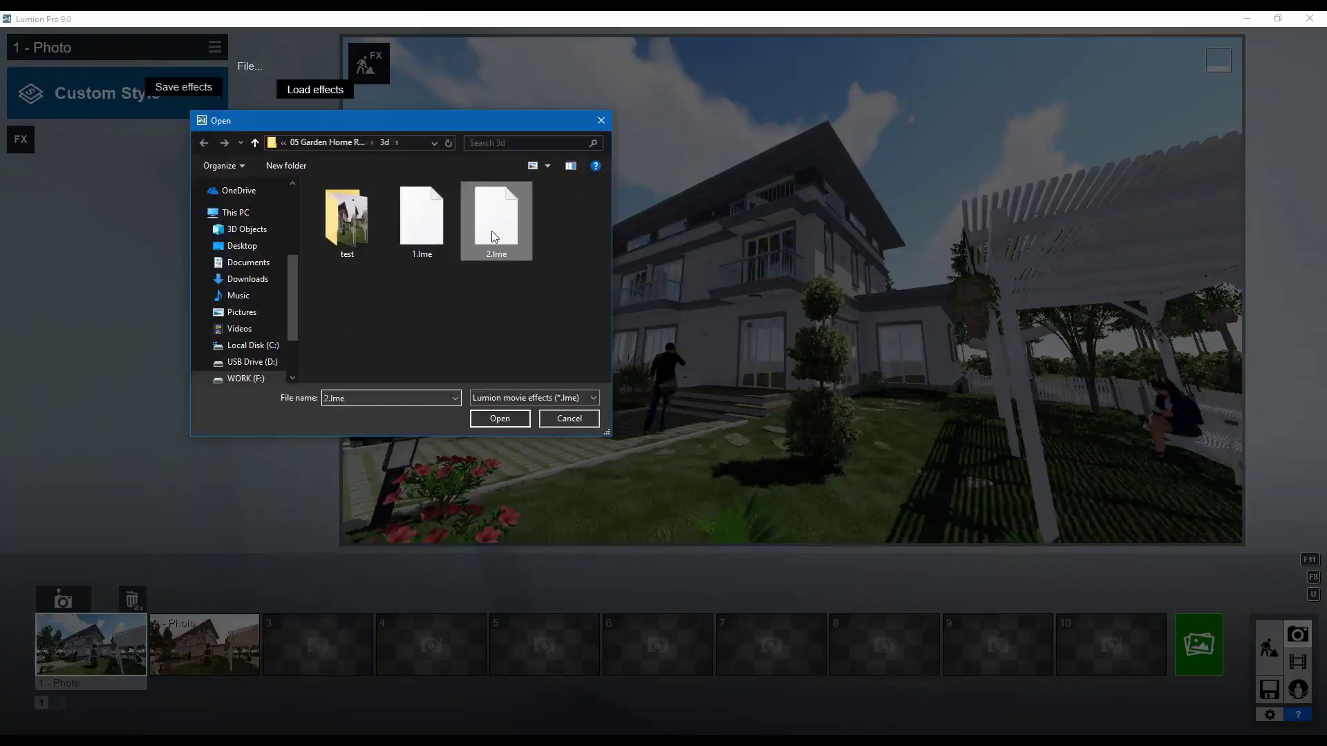
pyautogui.click(499, 418)
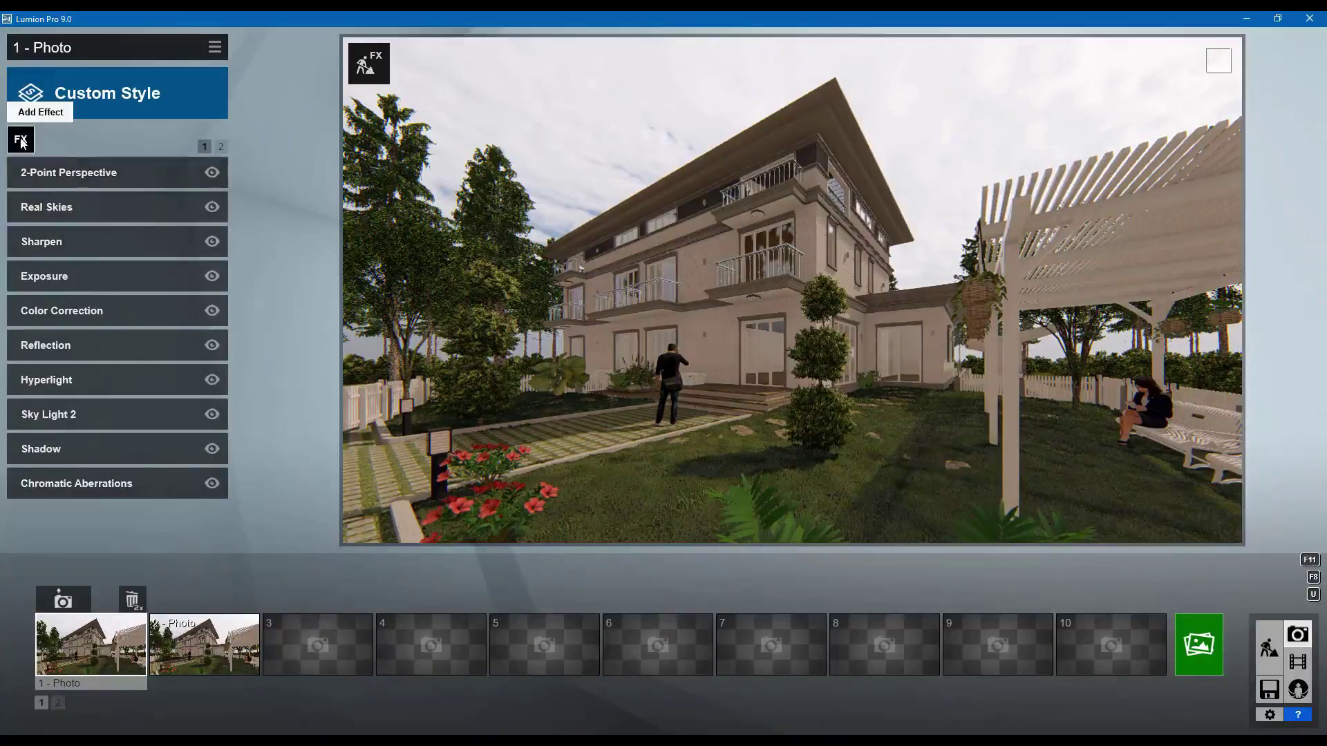
# Step: Add a Handheld Camera effect to the first photo and set its Tilt to the maximum to turn the view sideways
pyautogui.click(21, 140)
pyautogui.click(441, 252)
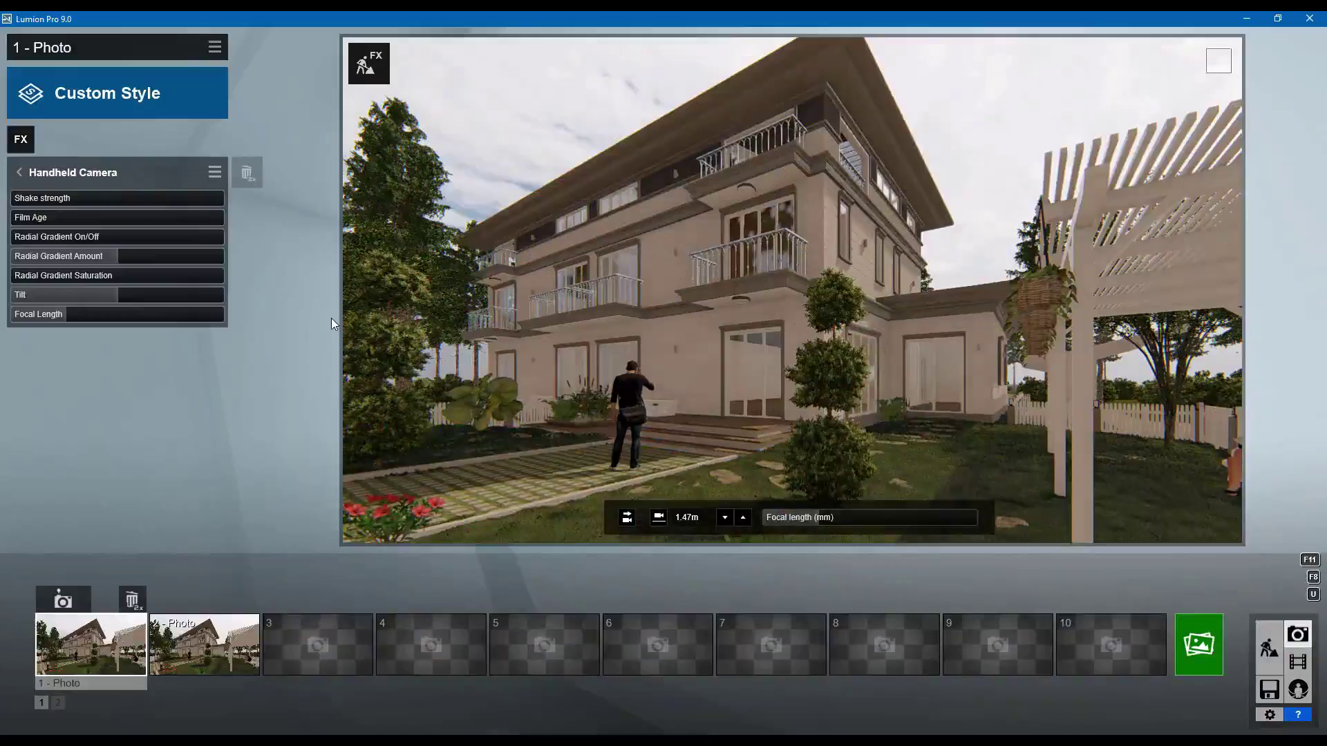
pyautogui.moveTo(101, 296); pyautogui.dragTo(247, 314)
# Step: Try framing the house corner in the tilted first photo from several lower and more distant camera positions
pyautogui.press('s')
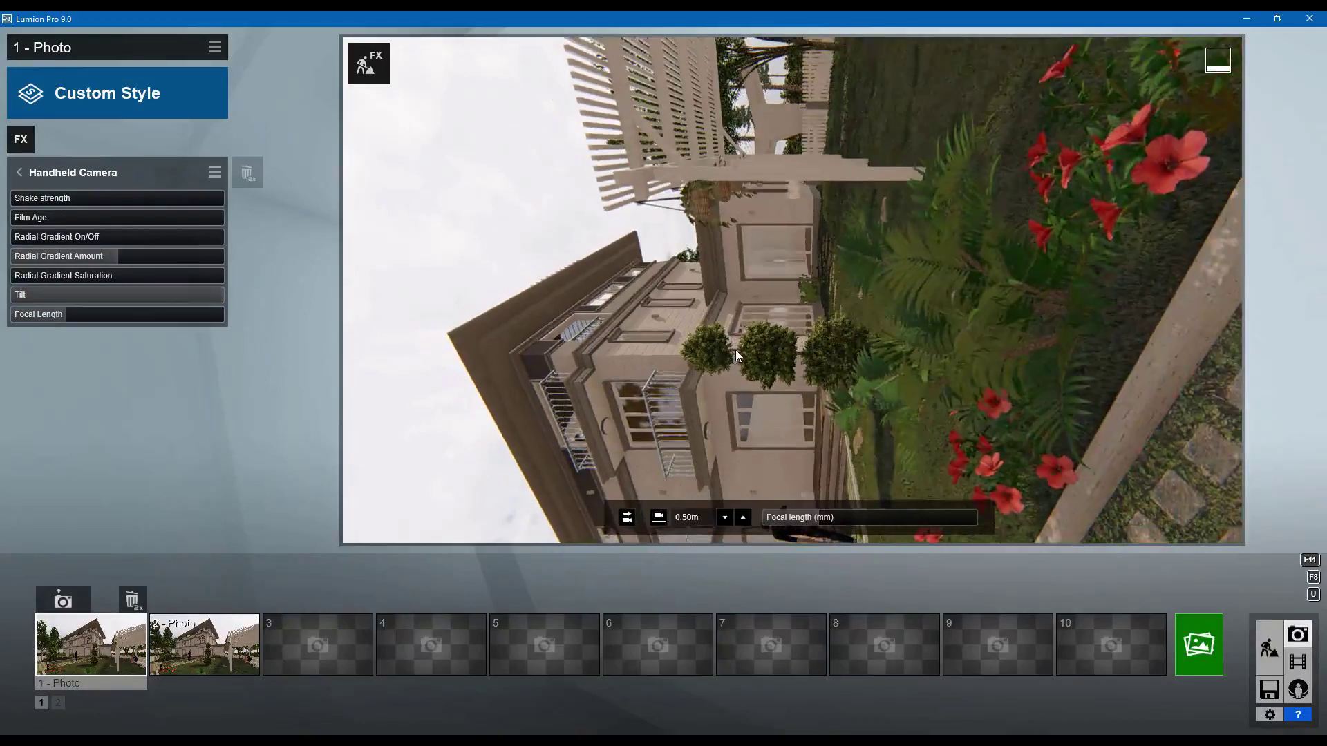
pyautogui.moveTo(735, 351); pyautogui.dragTo(630, 328, button='right')
pyautogui.press('s')
pyautogui.press('a')
pyautogui.press('d')
pyautogui.press('s')
pyautogui.press('w')
pyautogui.press('w')
pyautogui.press('s')
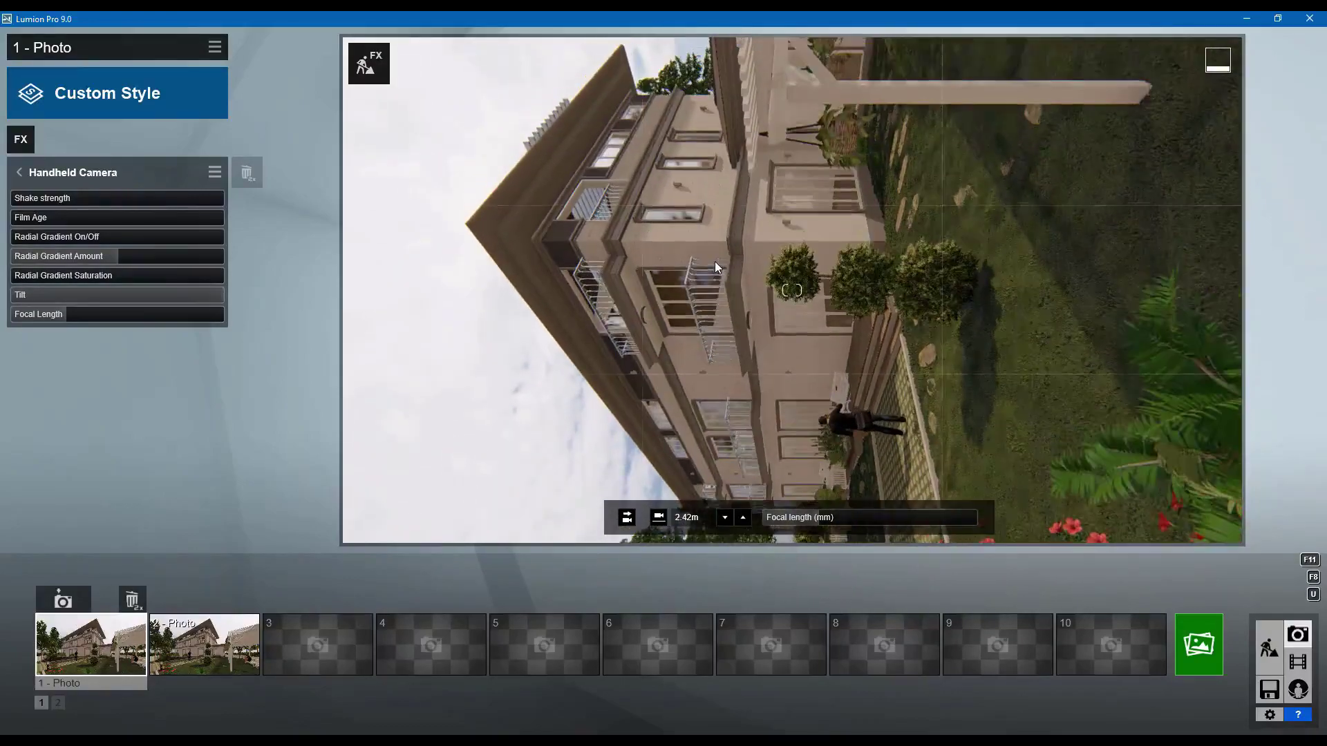
pyautogui.press('s')
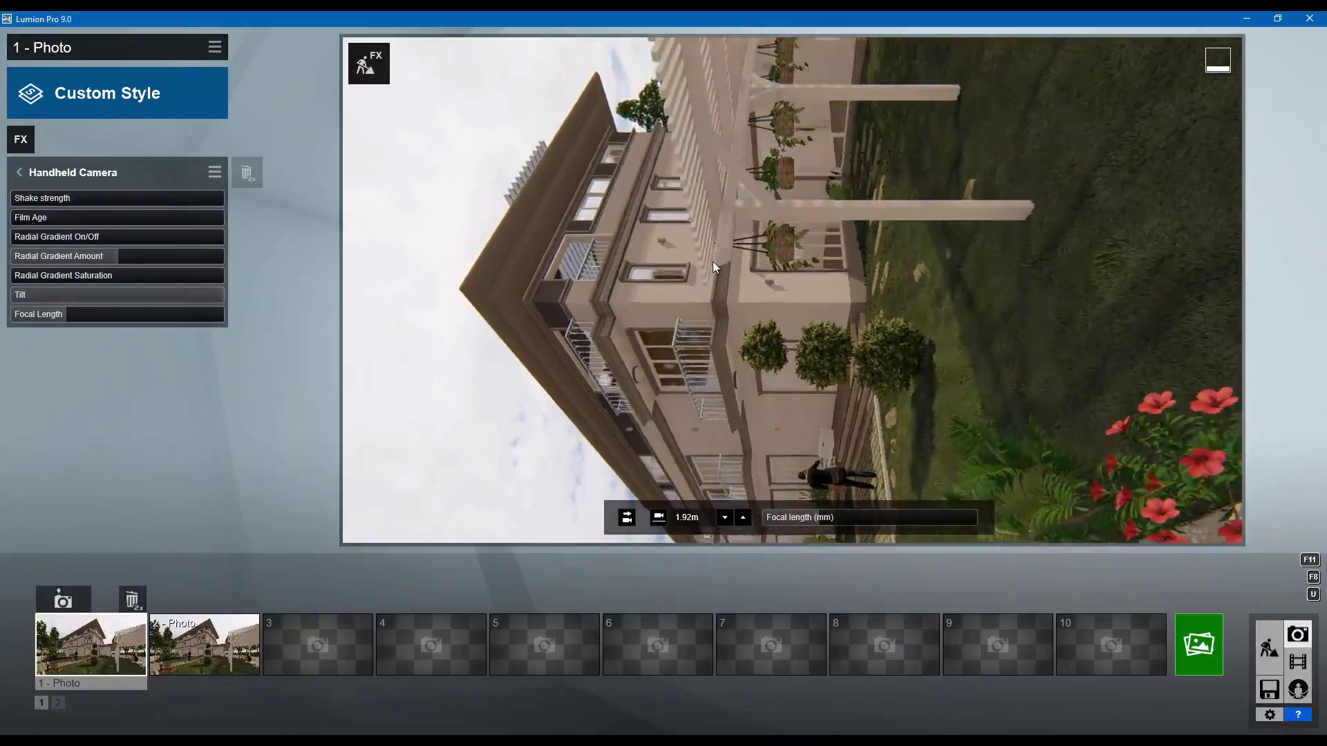
pyautogui.press('d')
pyautogui.press('a')
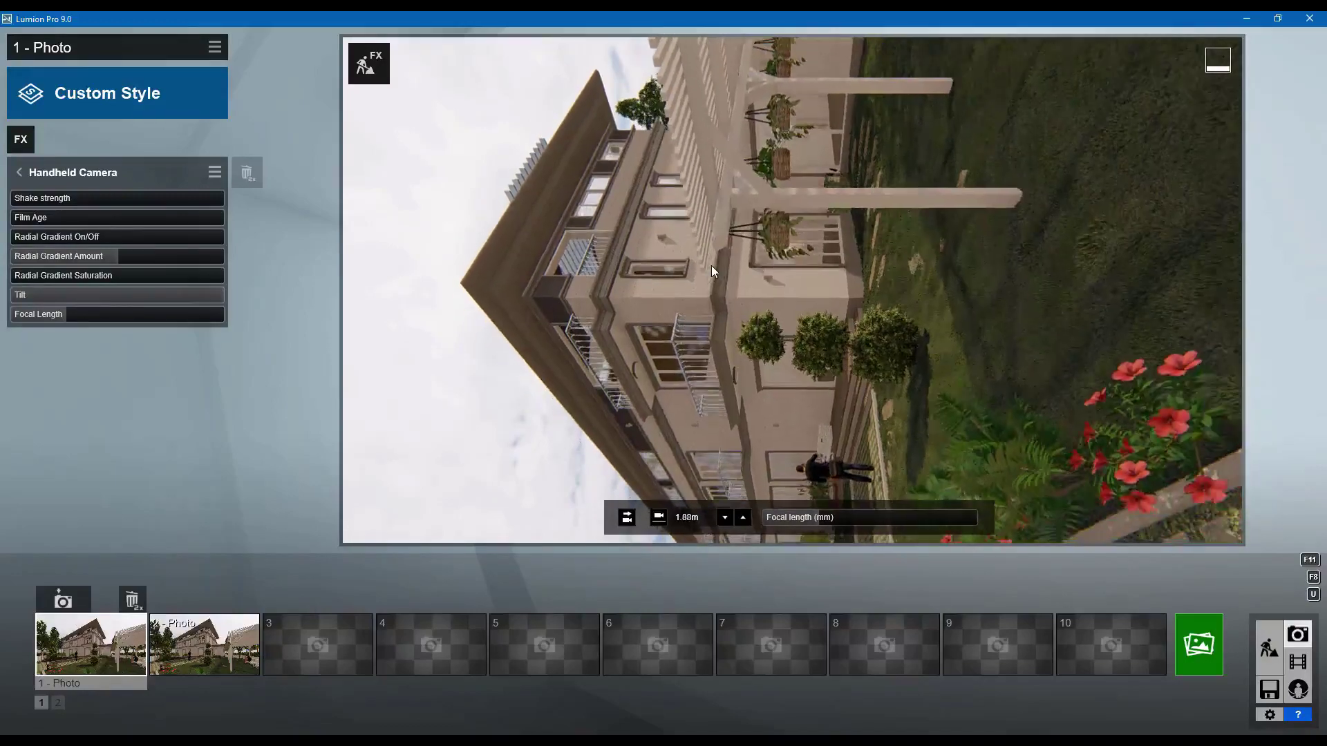
pyautogui.press('s')
pyautogui.press('w')
pyautogui.press('w')
pyautogui.moveTo(715, 265)
pyautogui.mouseDown(button='right')
pyautogui.moveTo(695, 280)
pyautogui.moveTo(808, 277)
pyautogui.moveTo(705, 276)
pyautogui.mouseUp(button='right')
pyautogui.press('s')
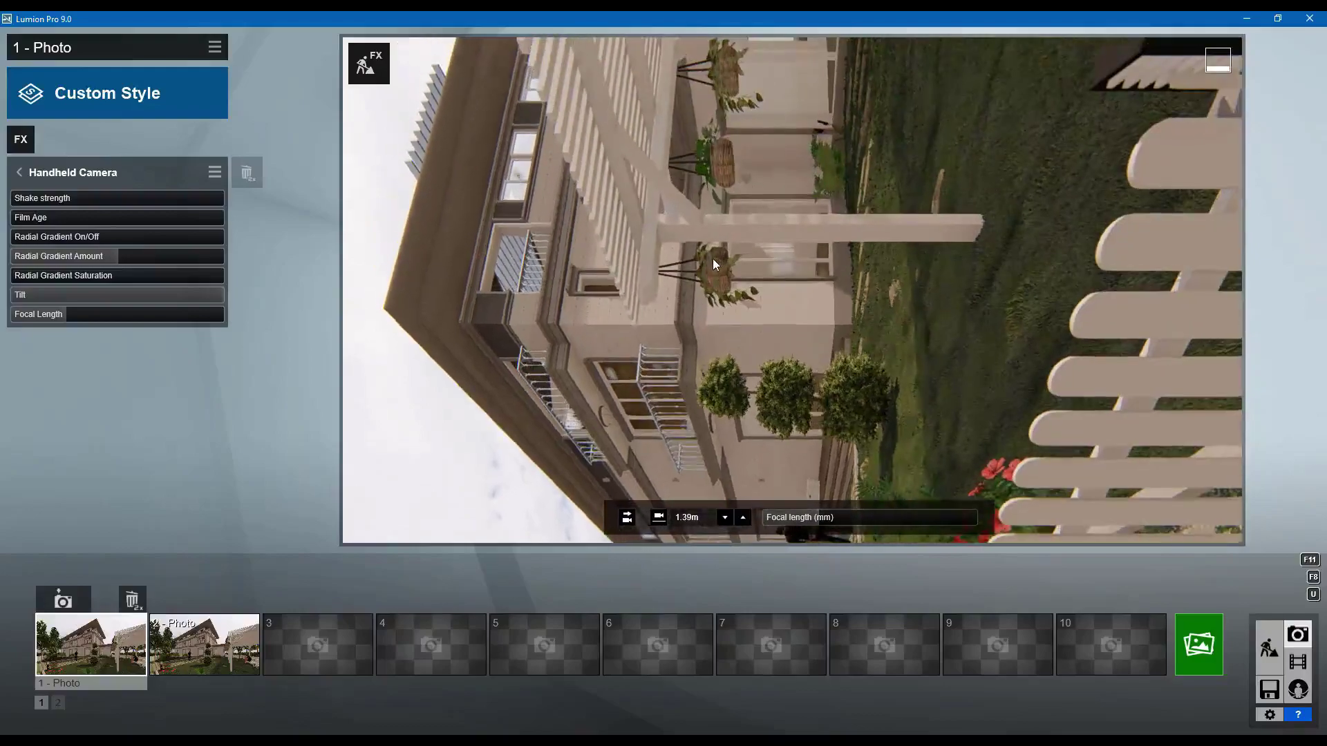
# Step: Shorten the first photo's focal length slightly and try camera positions around the house corner, the pergola and the fence
pyautogui.moveTo(821, 518); pyautogui.dragTo(807, 522)
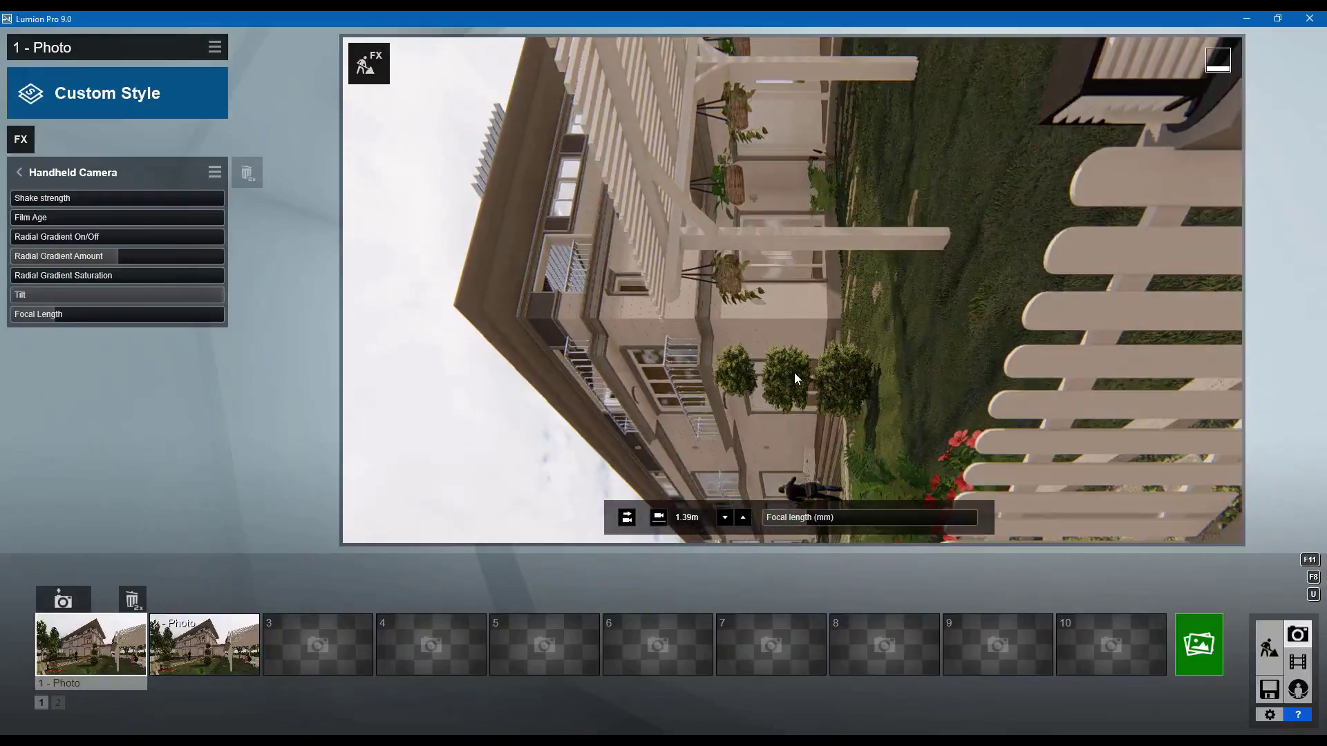
pyautogui.press('w')
pyautogui.moveTo(794, 373); pyautogui.dragTo(814, 317, button='right')
pyautogui.press('s')
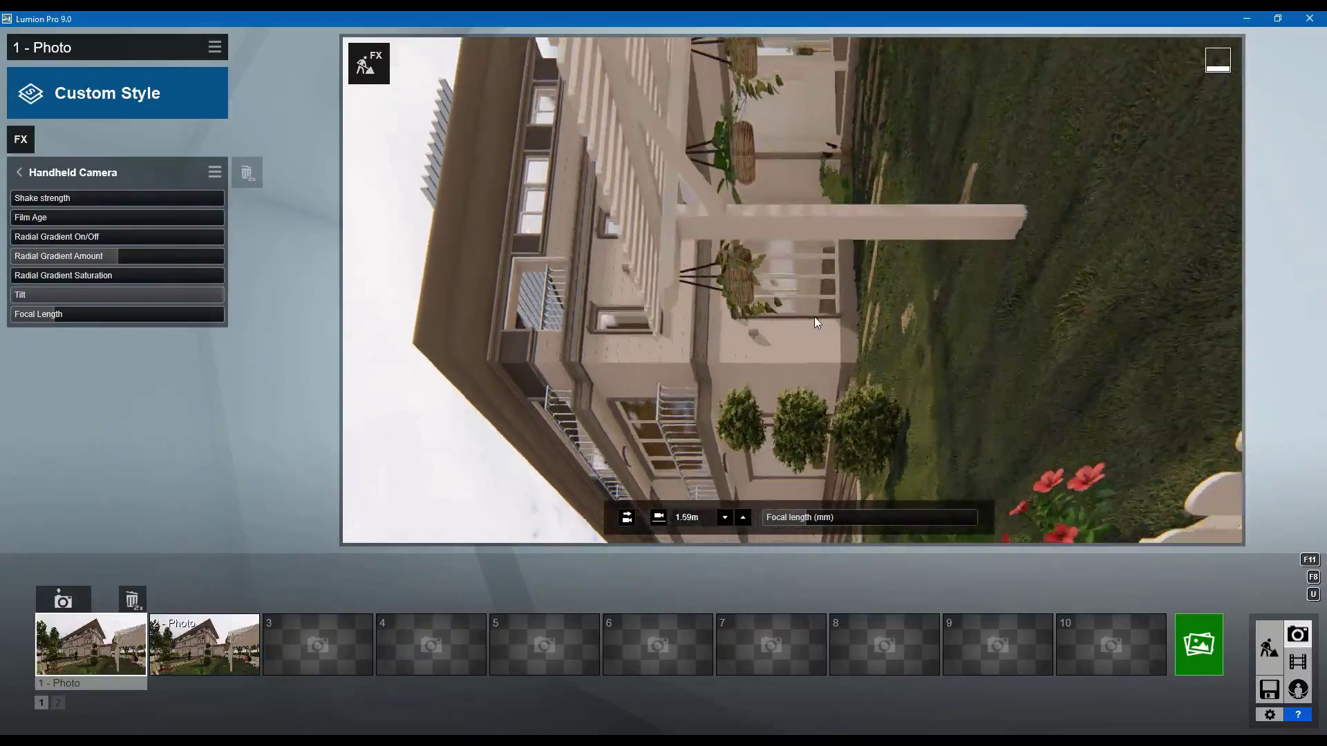
pyautogui.press('a')
pyautogui.press('w')
pyautogui.press('a')
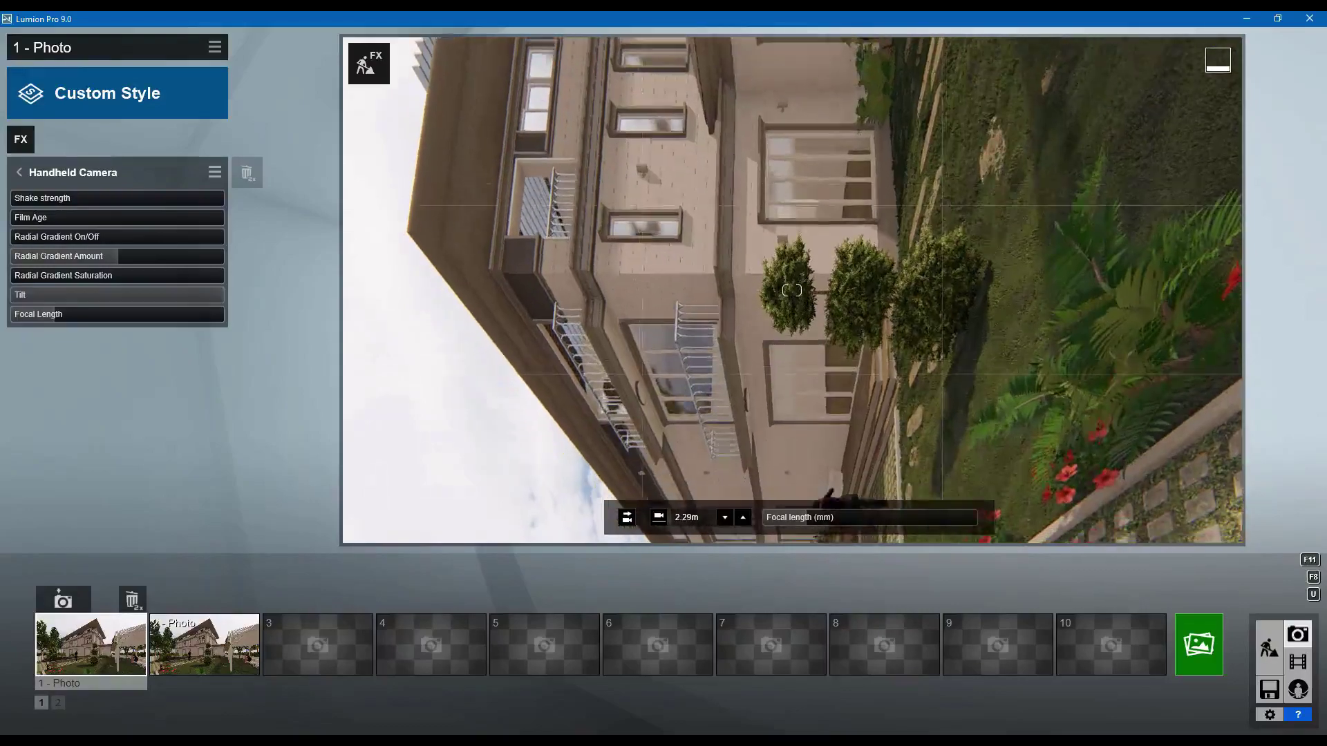
pyautogui.press('d')
pyautogui.press('s')
pyautogui.press('w')
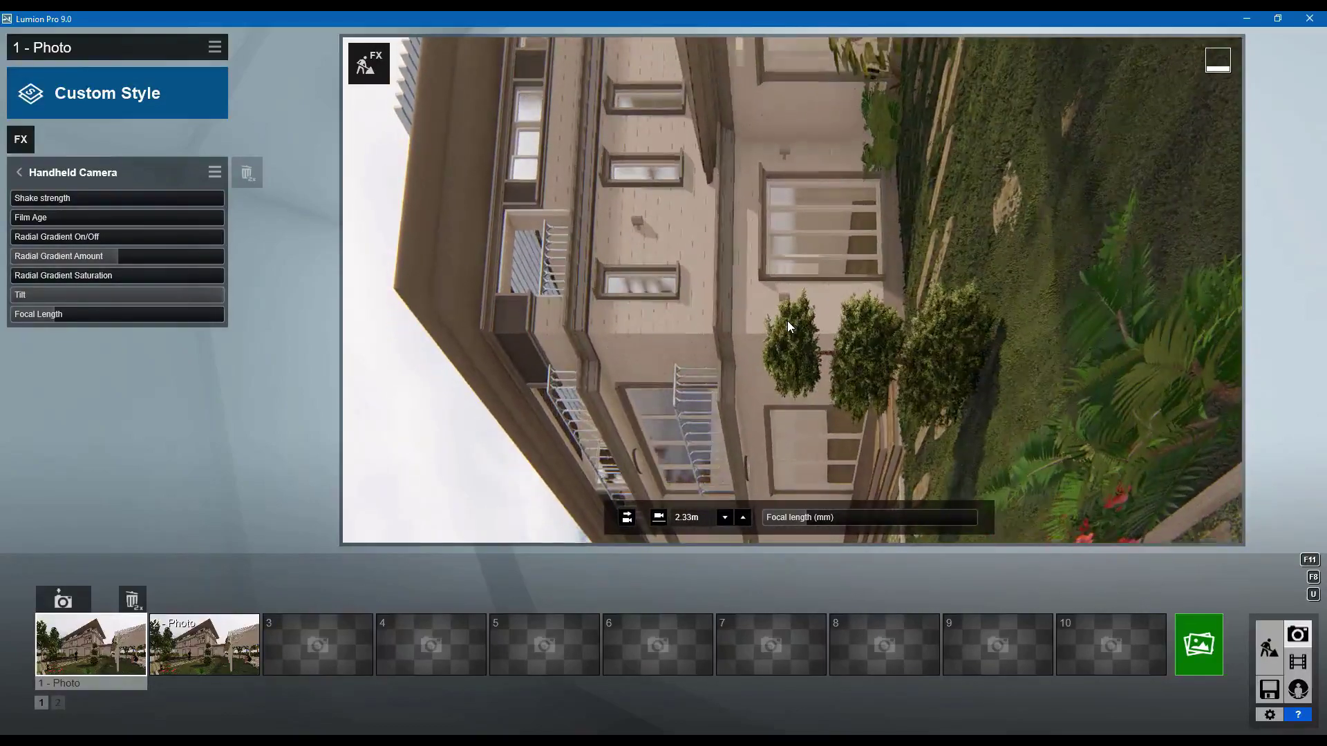
pyautogui.press('a')
pyautogui.press('w')
pyautogui.moveTo(787, 321); pyautogui.dragTo(799, 323, button='right')
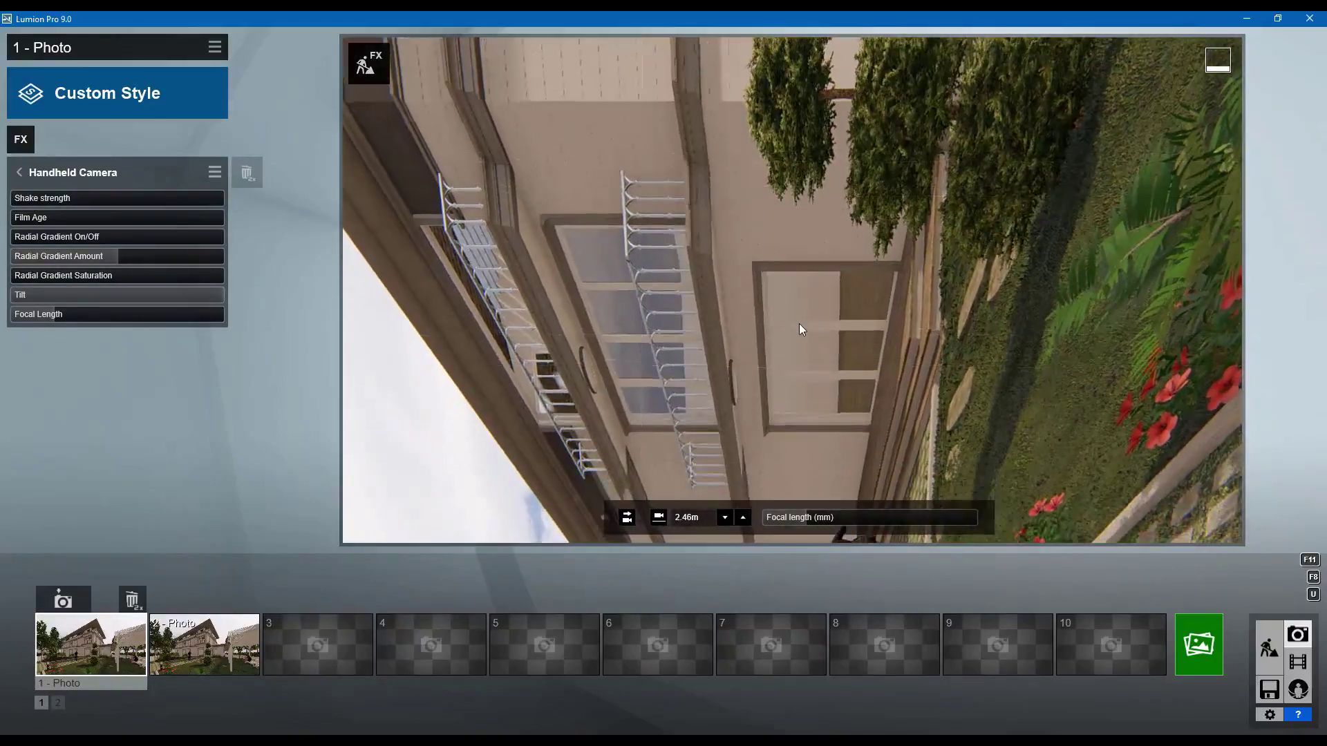
pyautogui.press('s')
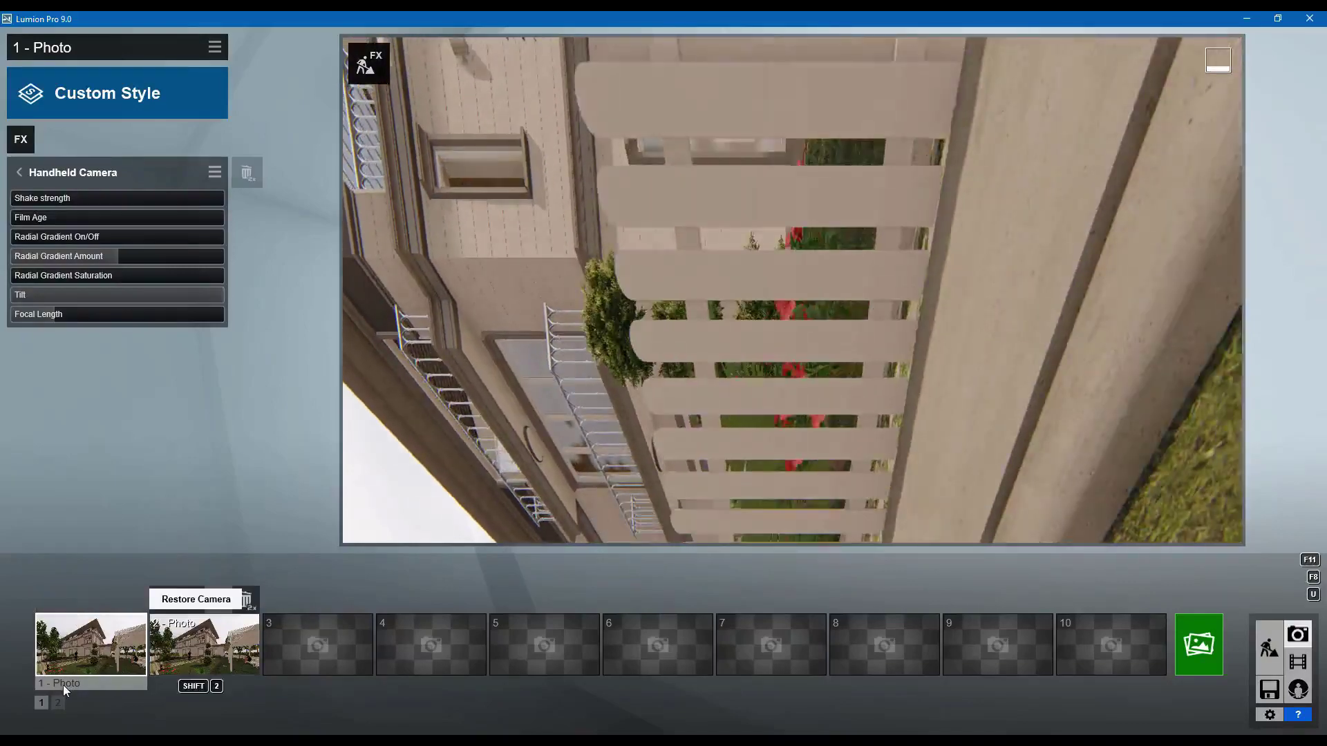
# Step: Restore the second photo's camera, frame the house corner with the foreground plants, and store the view in the first photo
pyautogui.click(205, 646)
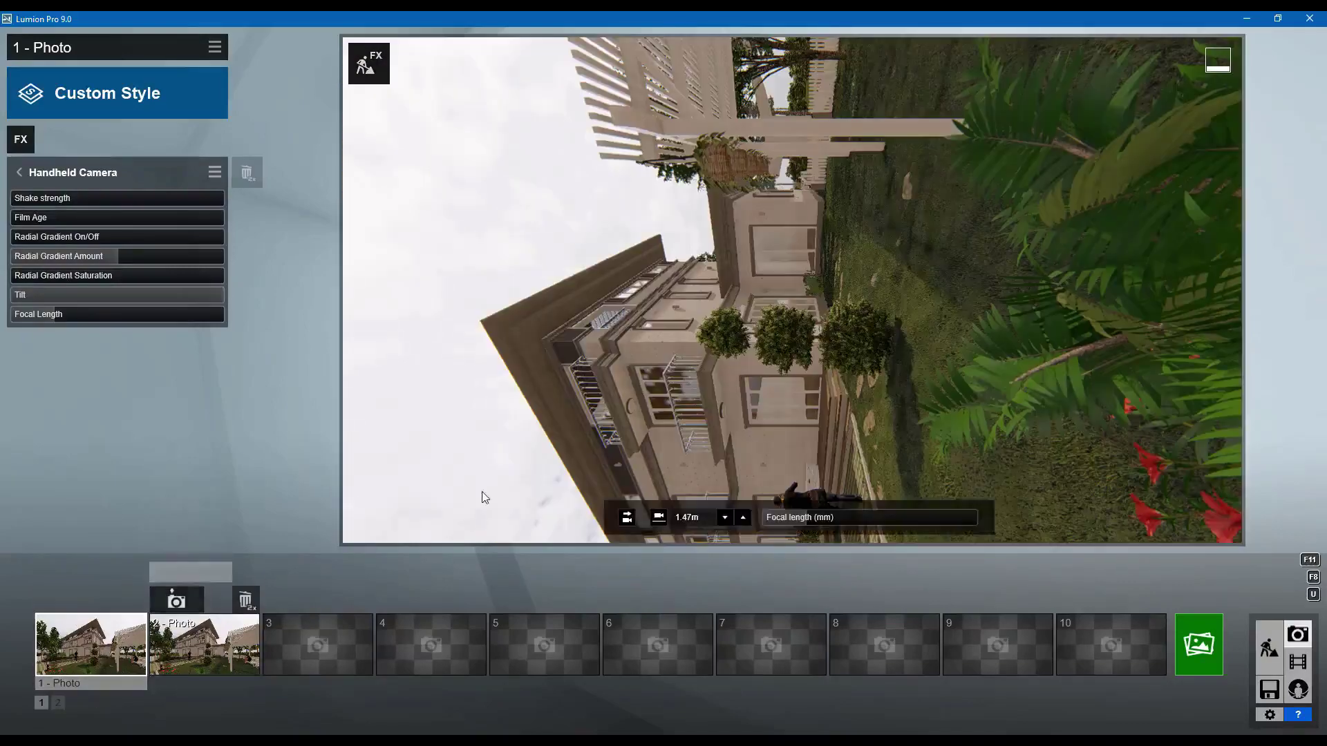
pyautogui.press('w')
pyautogui.moveTo(818, 326); pyautogui.dragTo(793, 320, button='right')
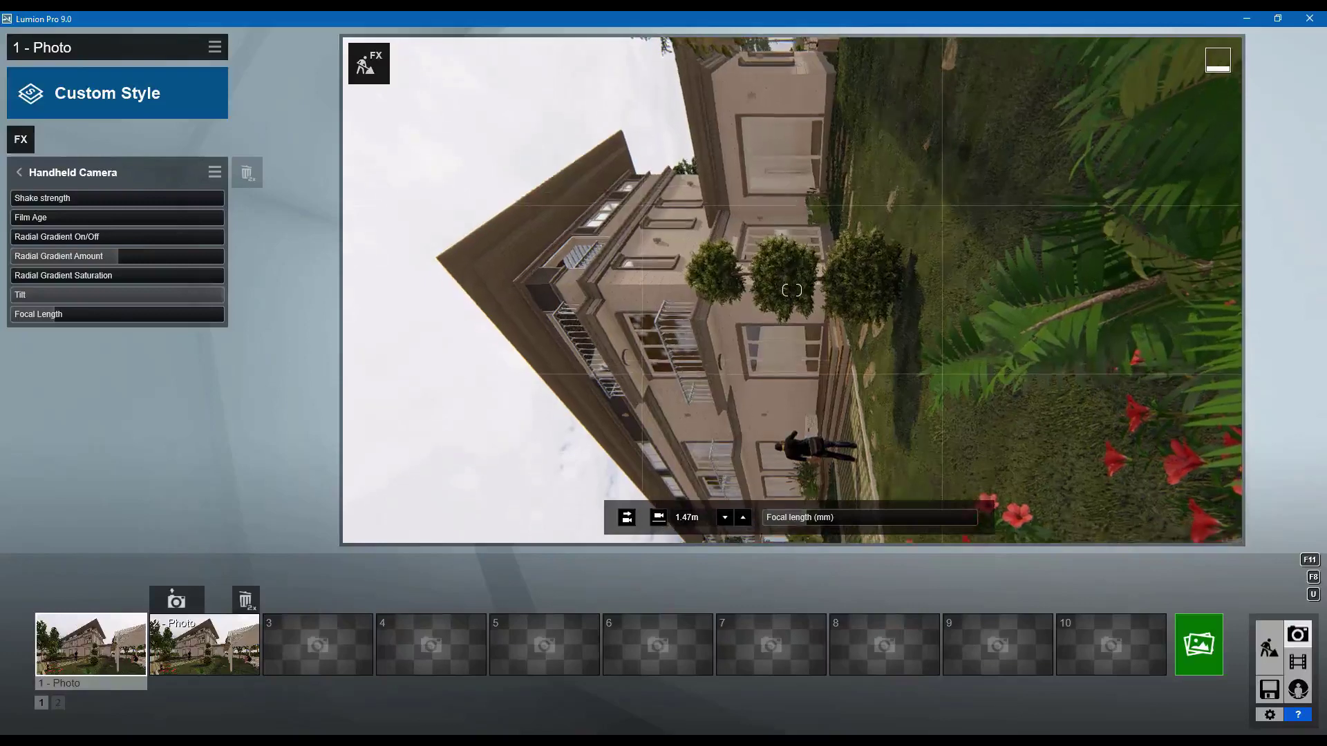
pyautogui.click(63, 599)
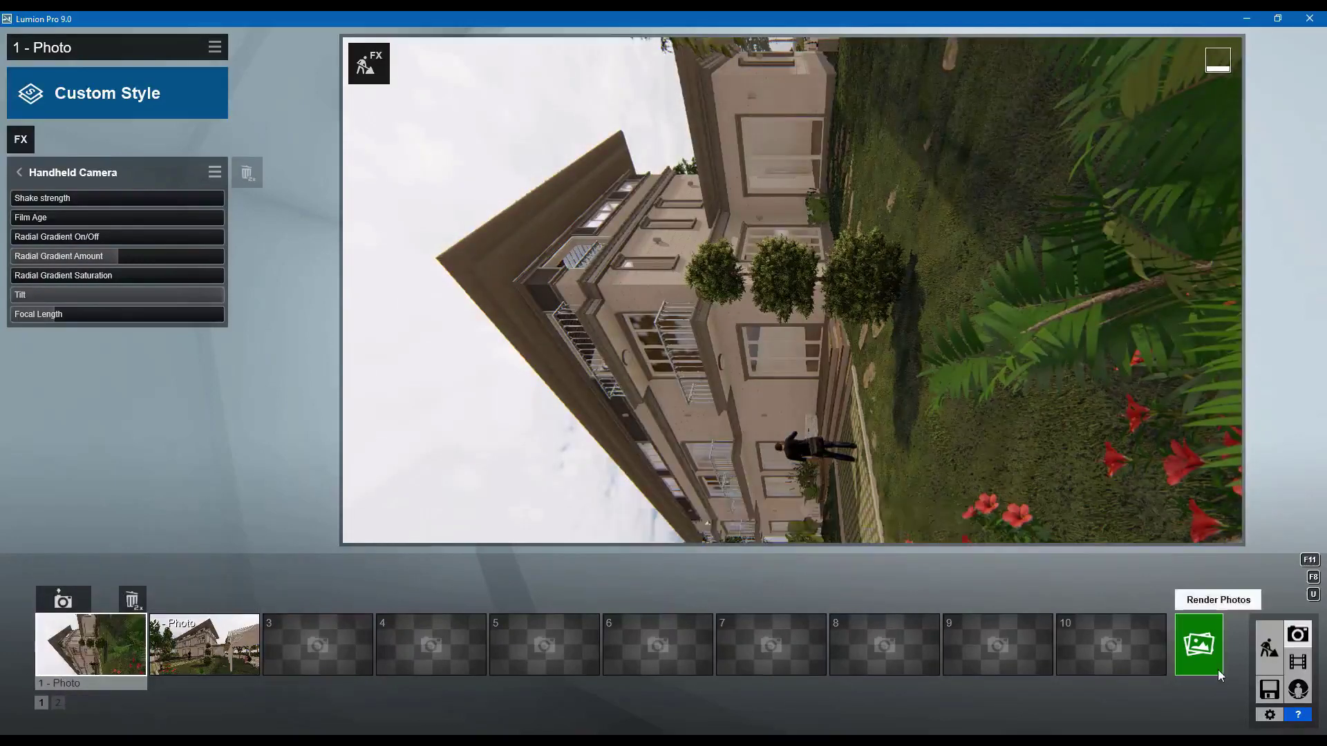
# Step: Render the first photo at Desktop size (1920x1080) as JPG file 5 in the test folder
pyautogui.click(1199, 645)
pyautogui.click(526, 562)
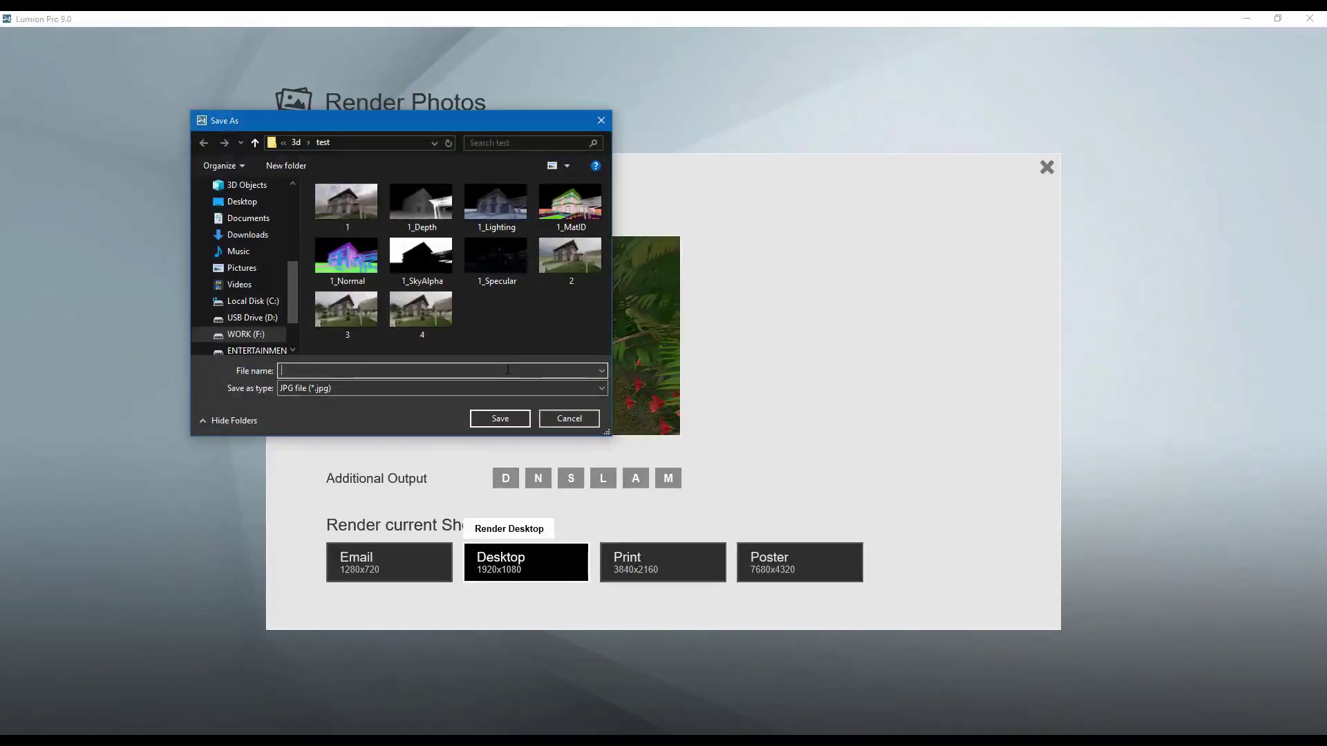
pyautogui.click(500, 419)
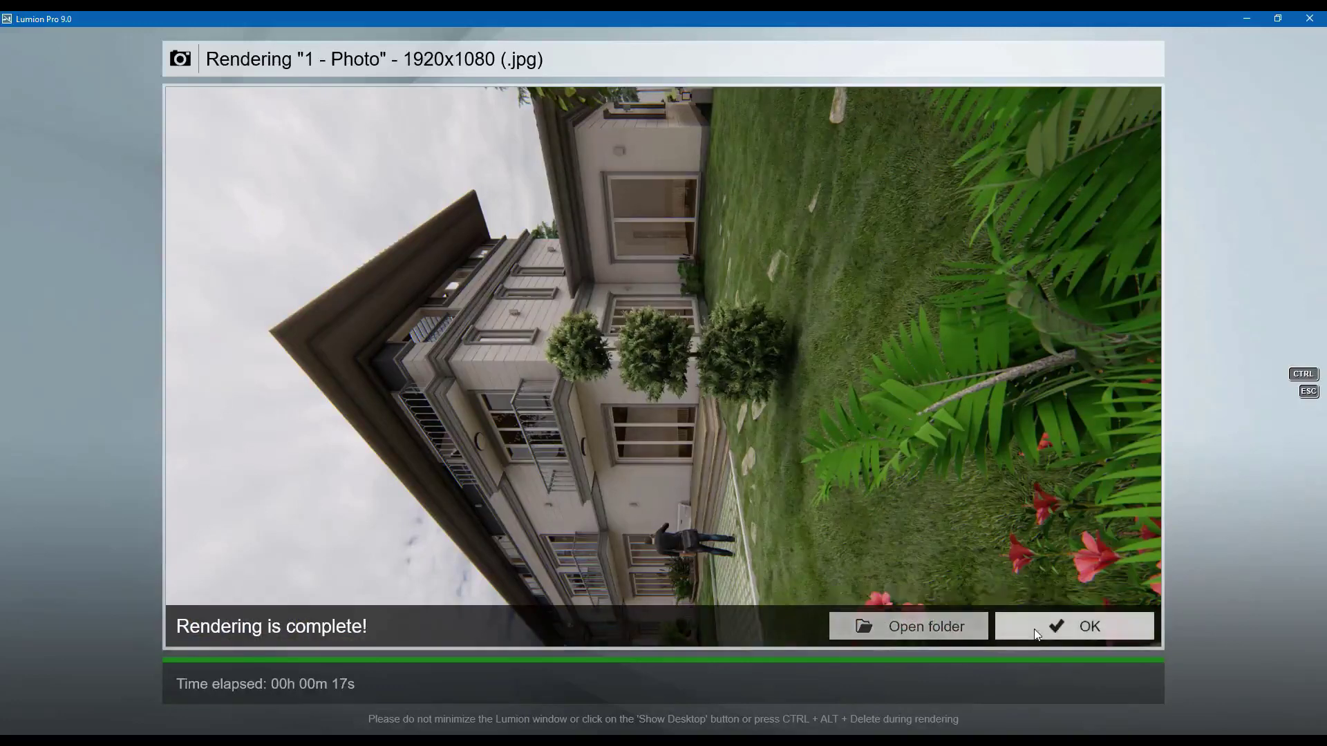
pyautogui.click(1090, 625)
# Step: Render the second photo at Desktop size (1920x1080) as JPG file 6 in the test folder
pyautogui.click(228, 633)
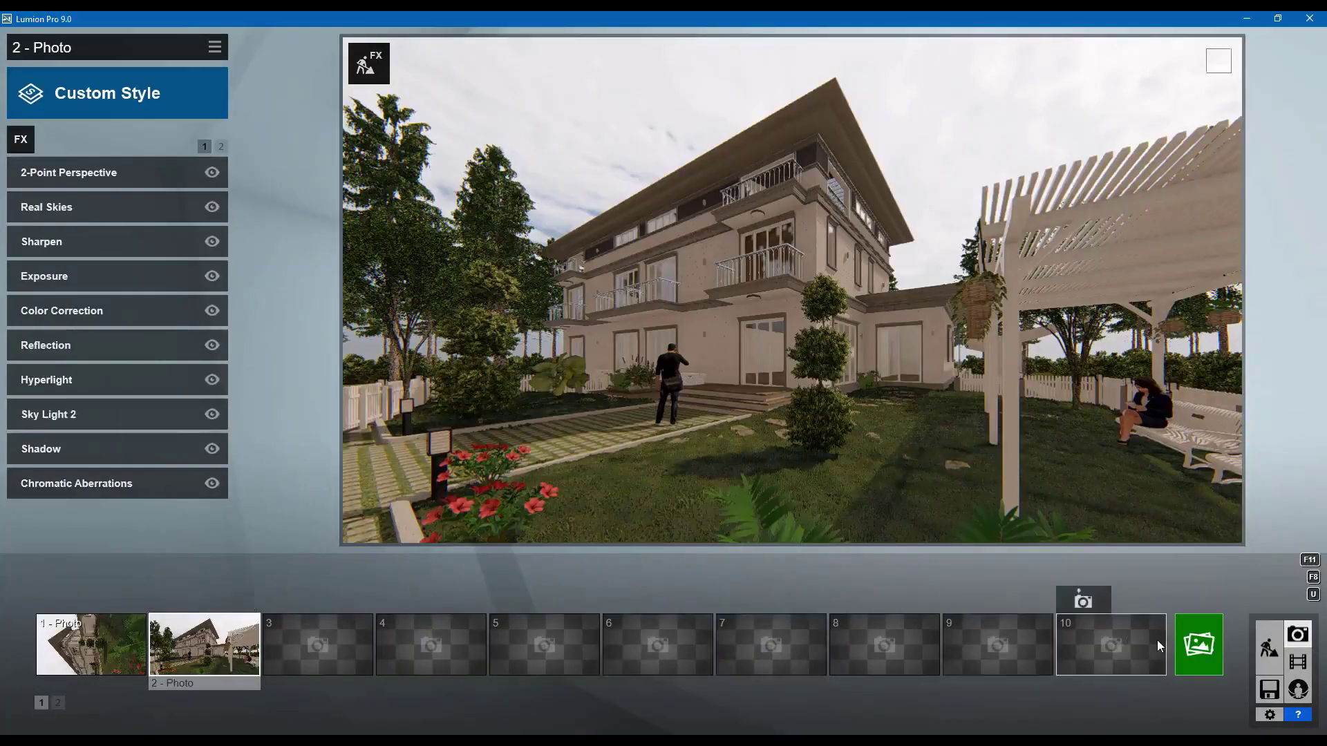
pyautogui.click(1199, 645)
pyautogui.click(561, 568)
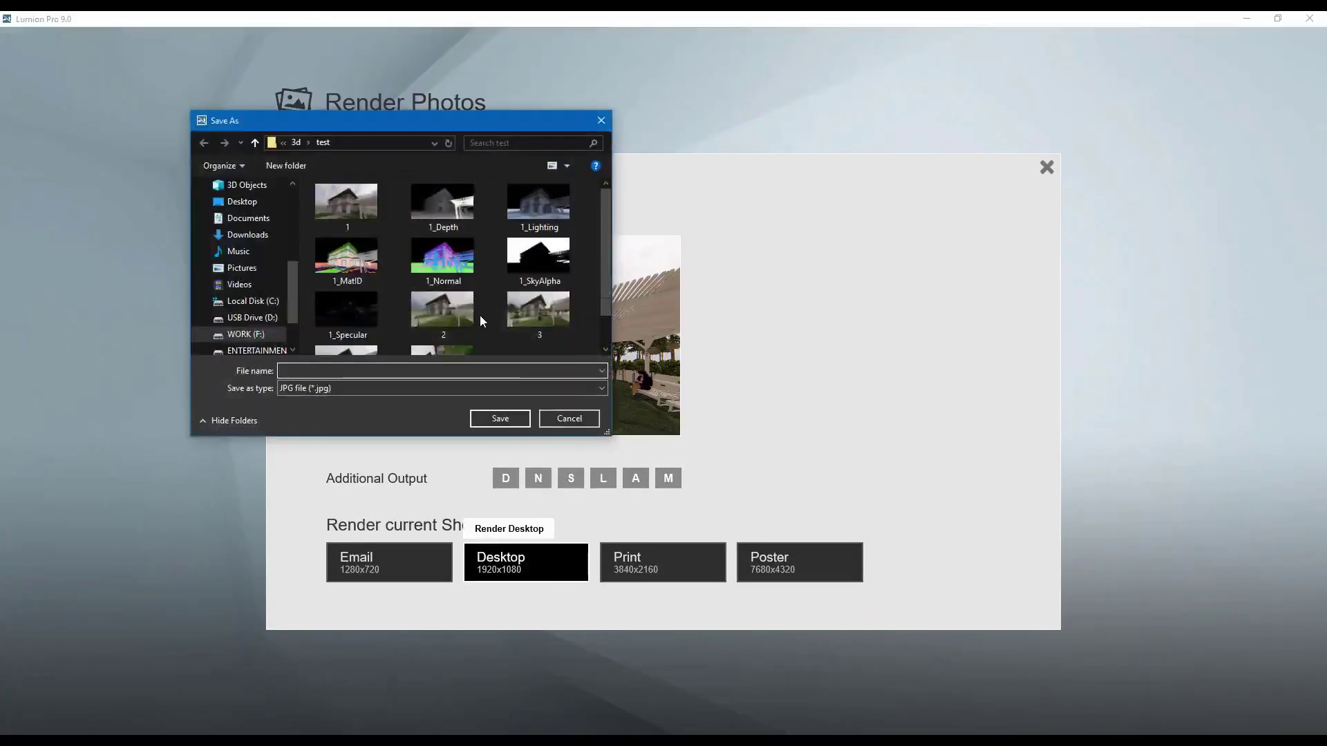
pyautogui.scroll(-1, 603, 307)
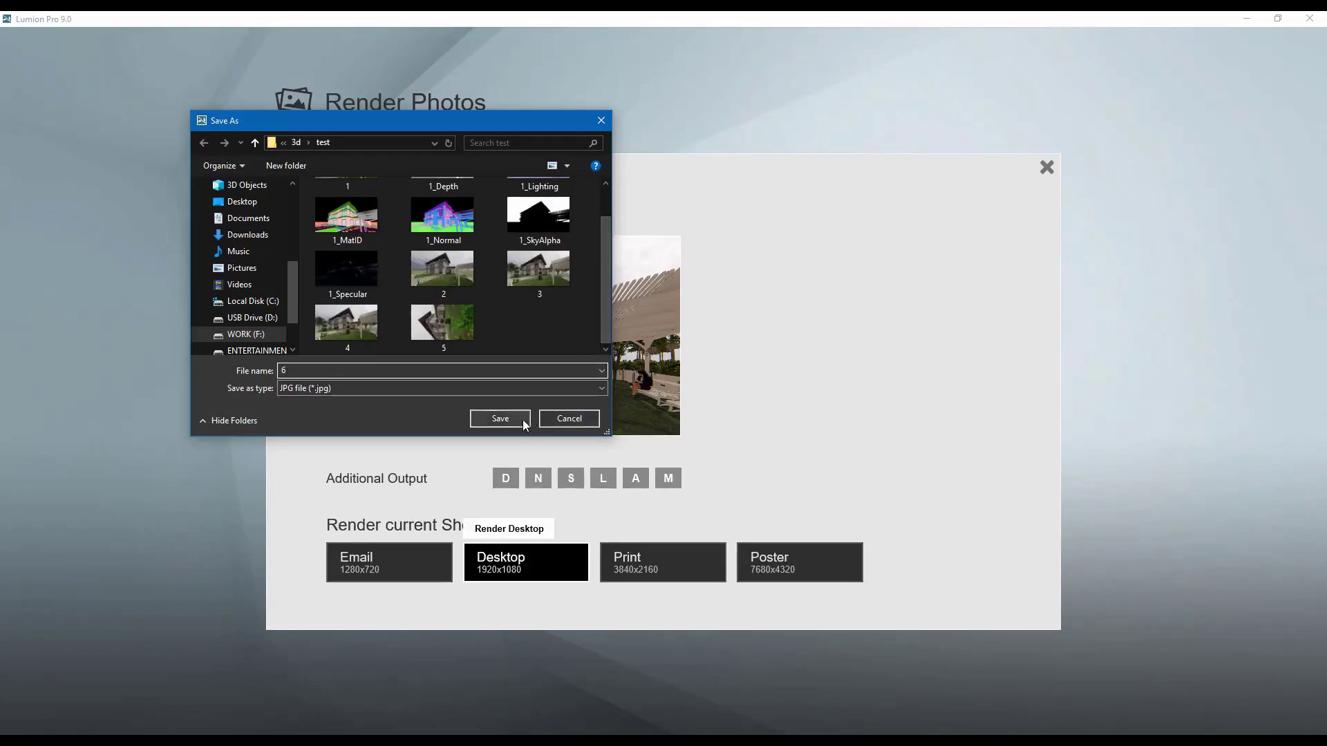
pyautogui.click(522, 420)
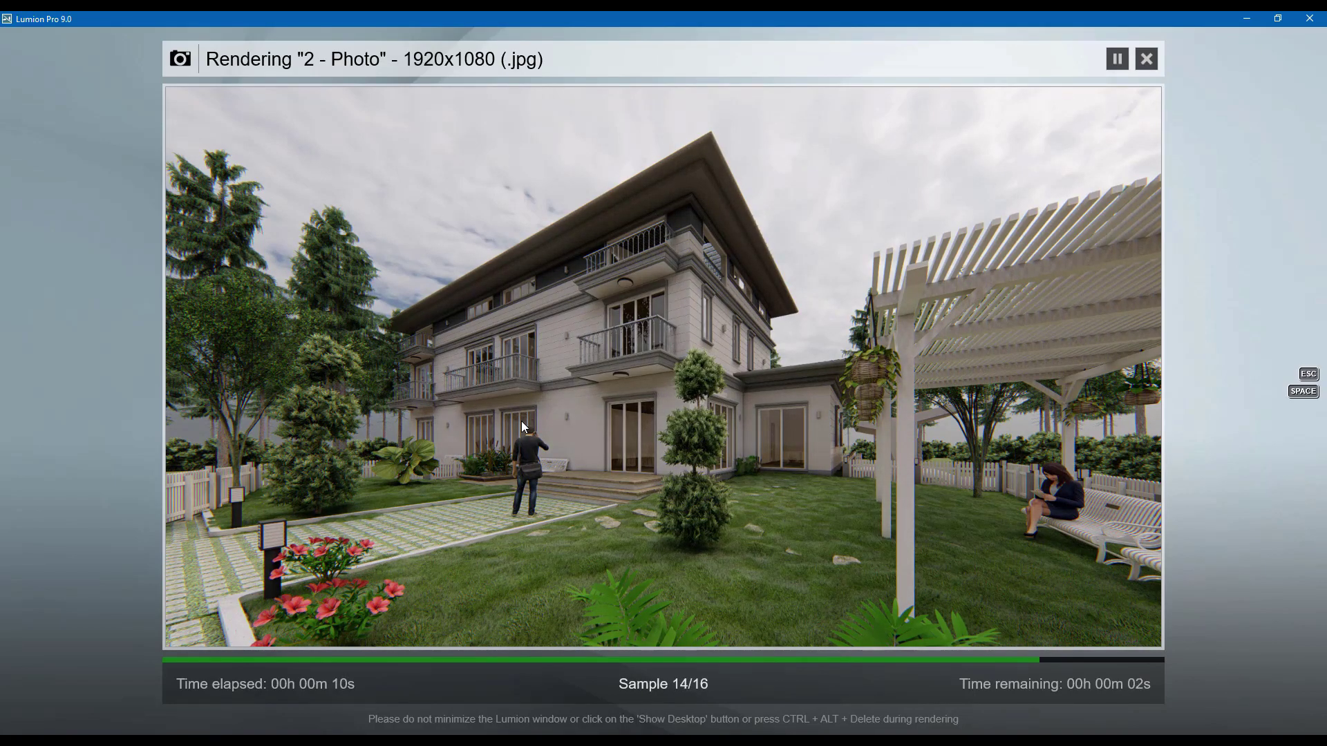
pyautogui.click(1072, 628)
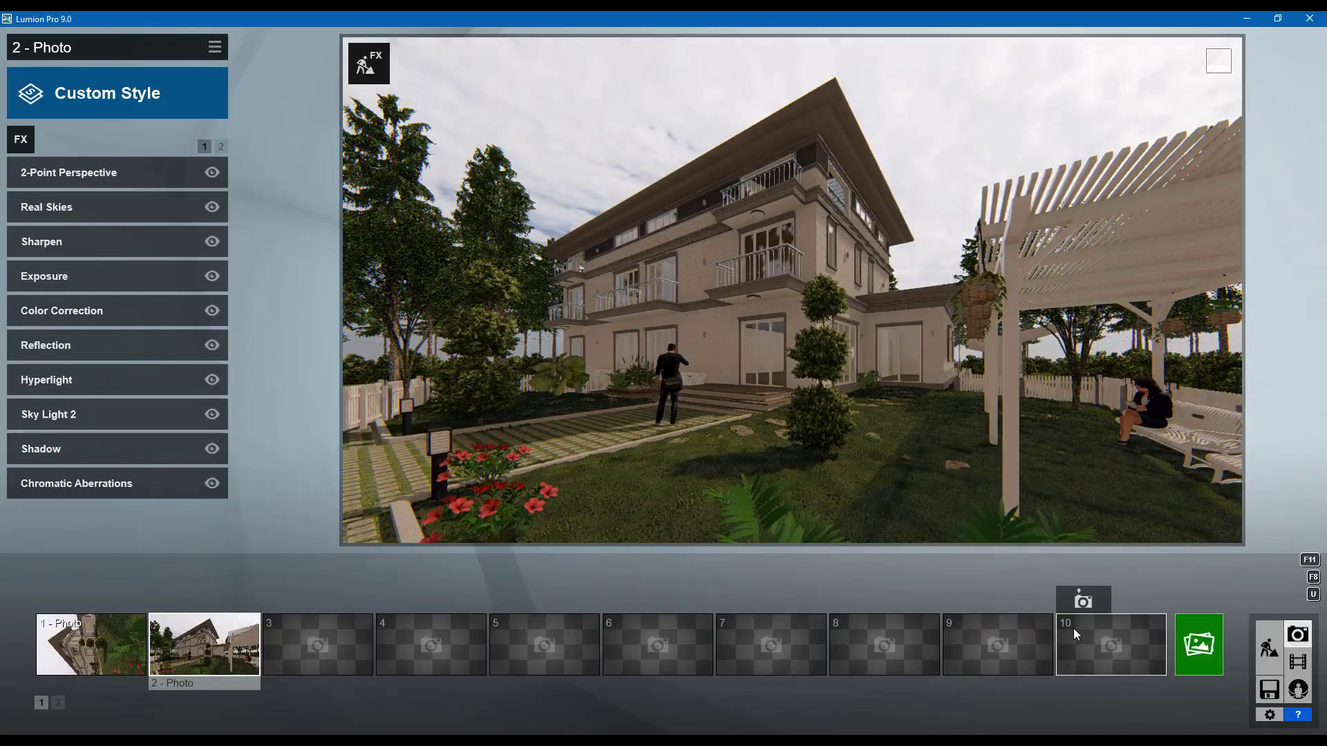